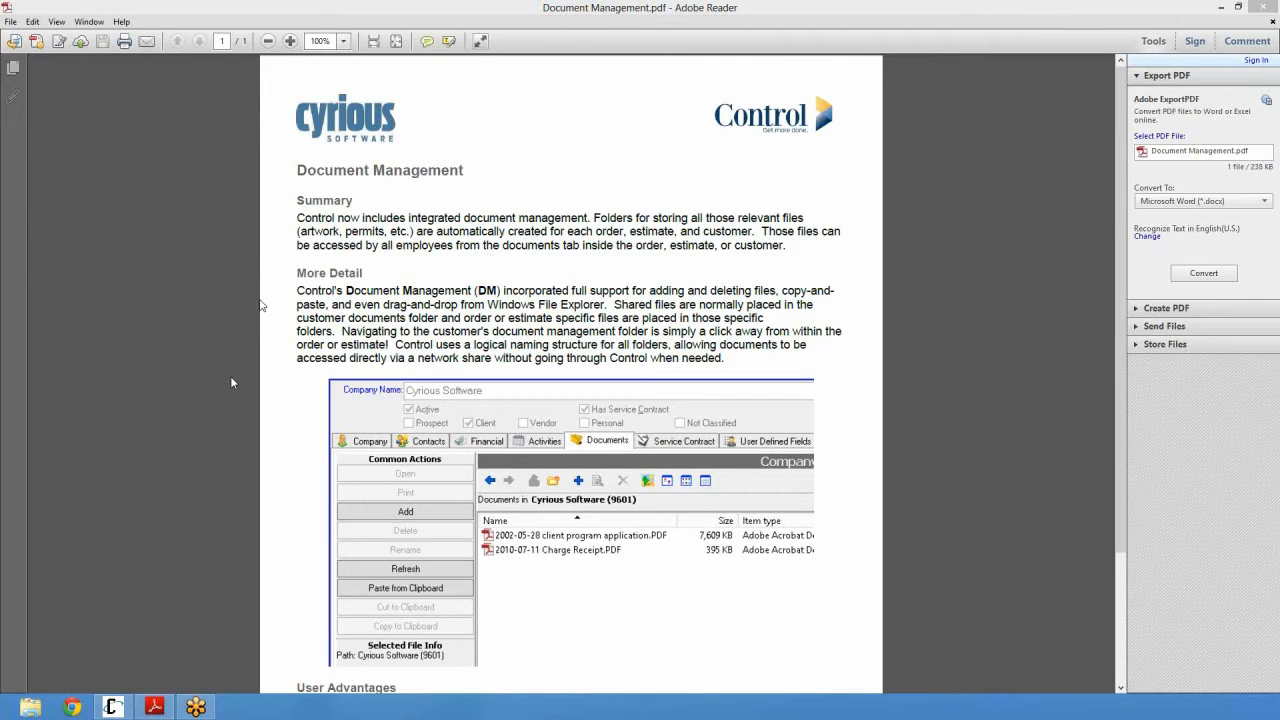
Step: Scroll through the PDF in Adobe Reader, then minimize the reader
scroll(256, 300, down, 2)
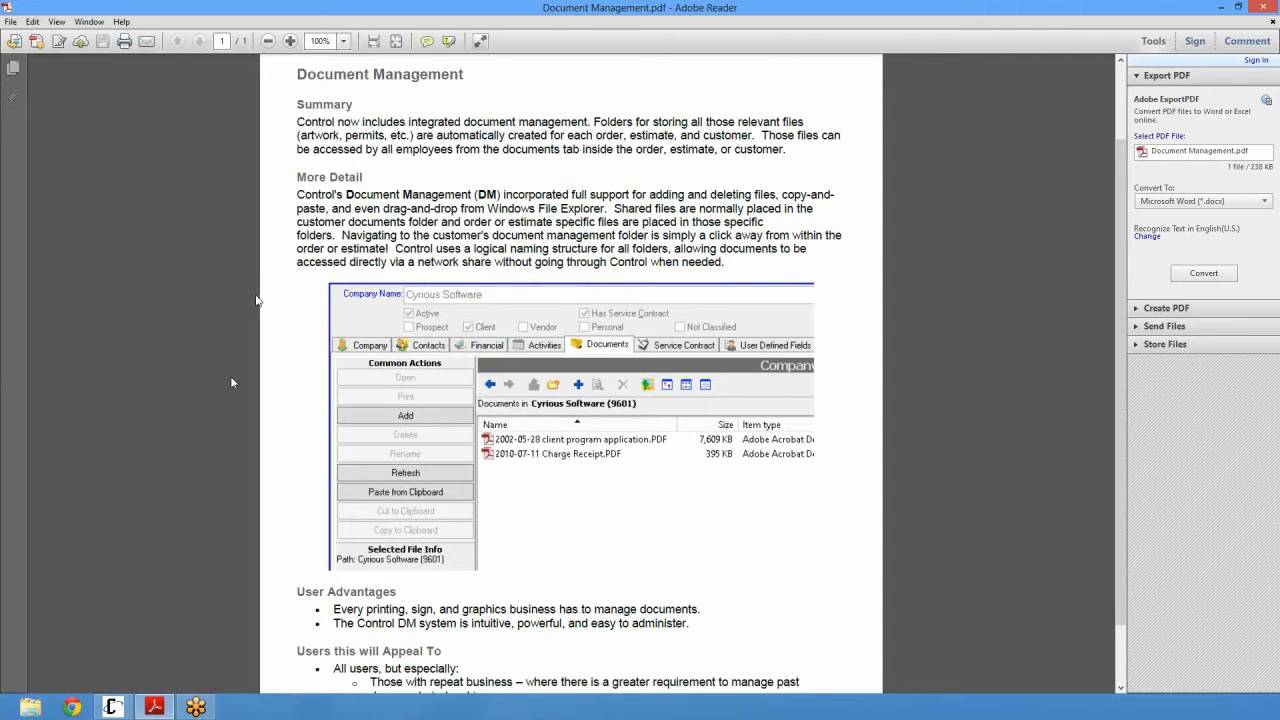
scroll(256, 300, down, 1)
click(560, 420)
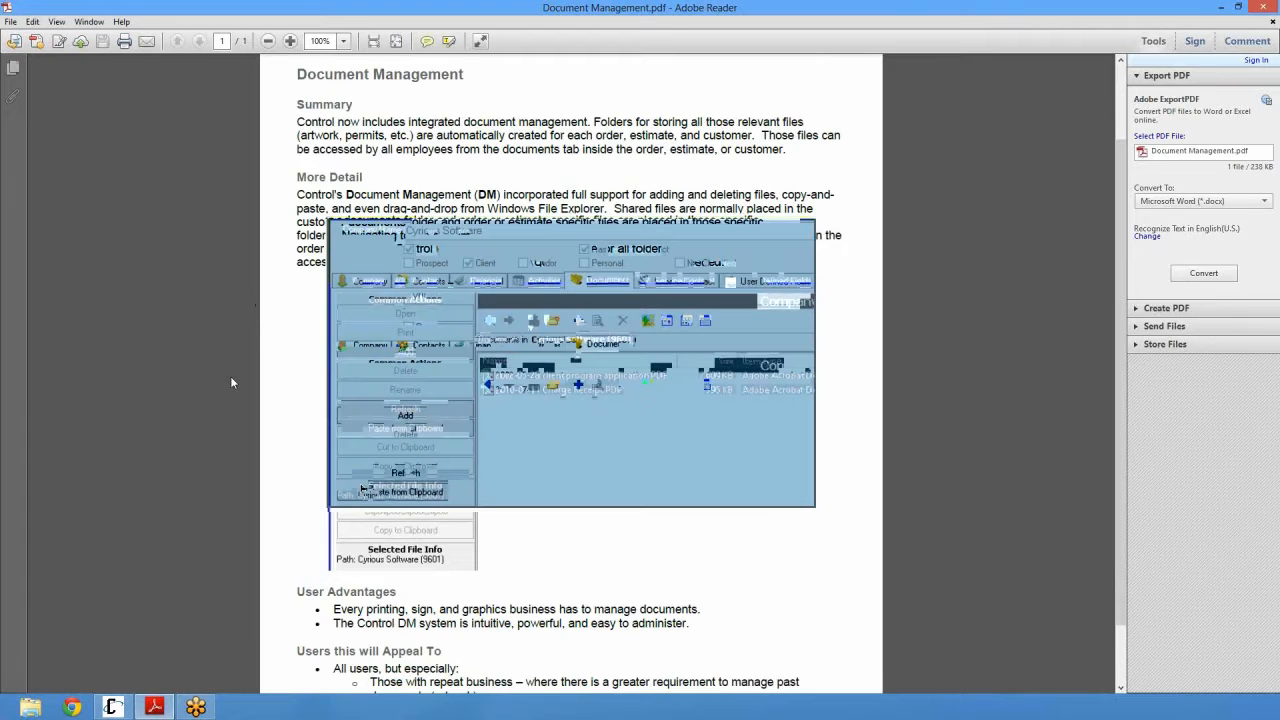
click(925, 445)
click(1219, 7)
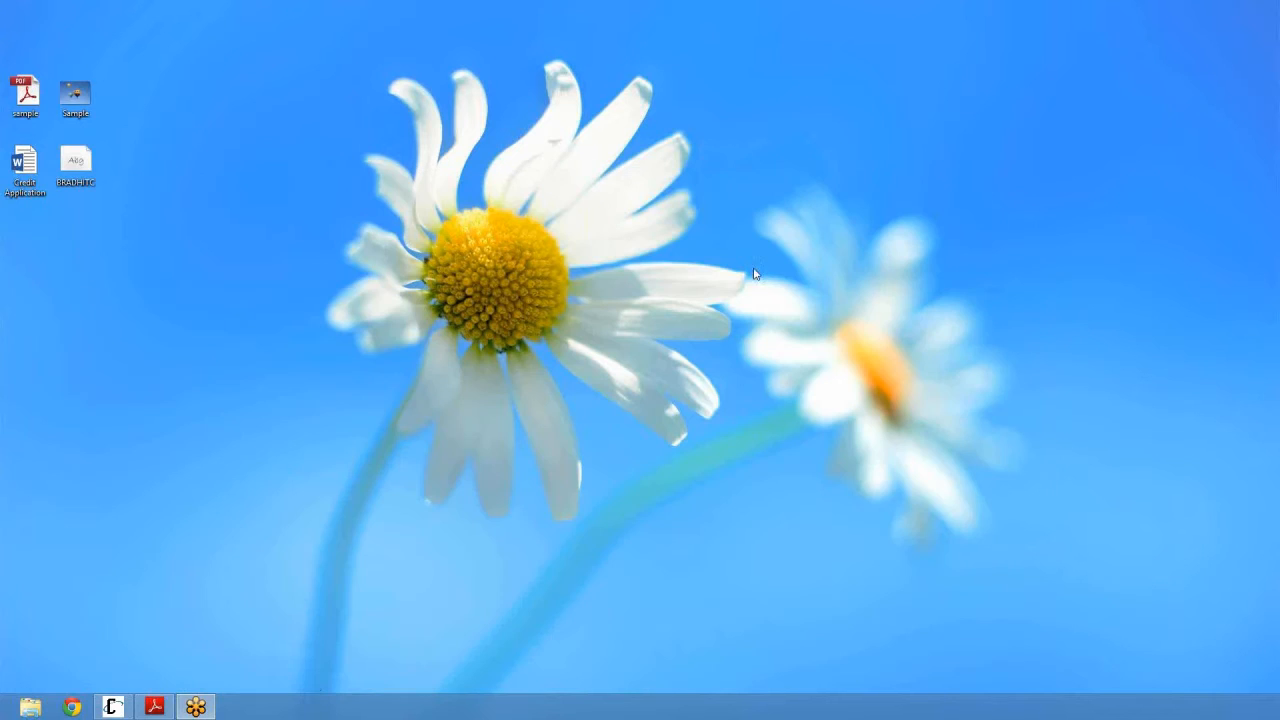
Step: In Cyrious Control, open Setup > System Setup on the Document Manager page
click(115, 708)
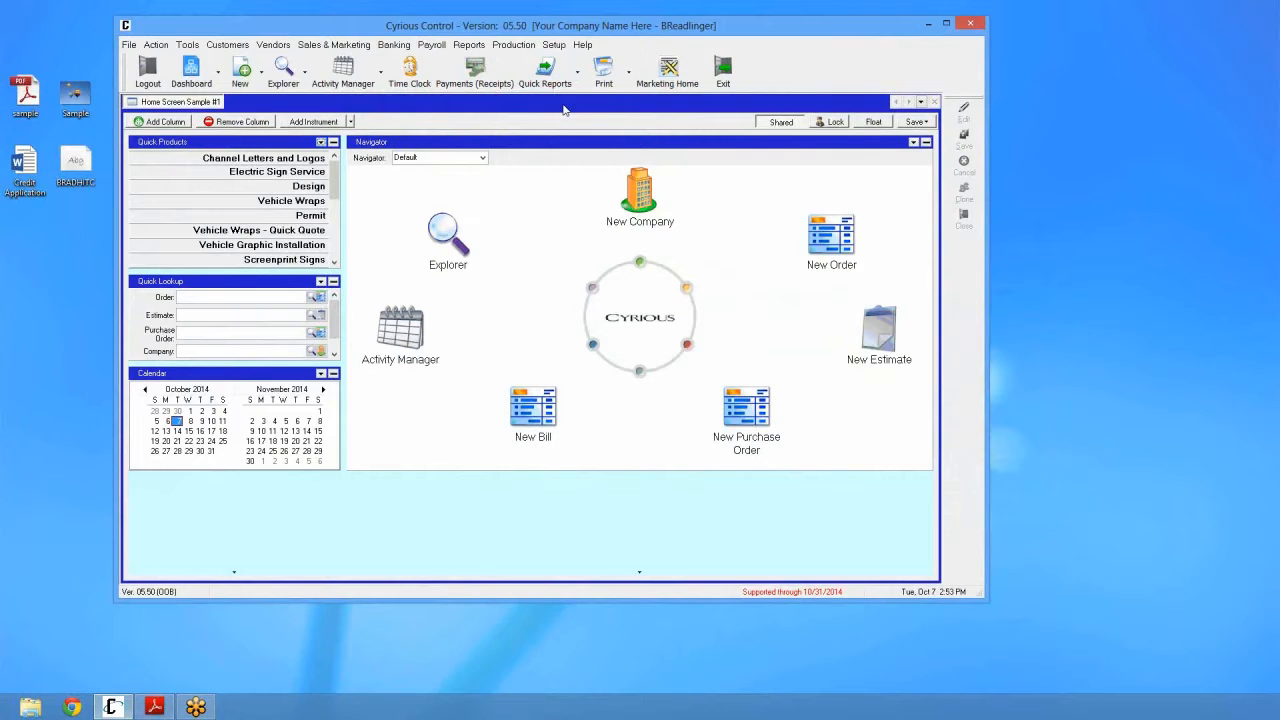
click(553, 44)
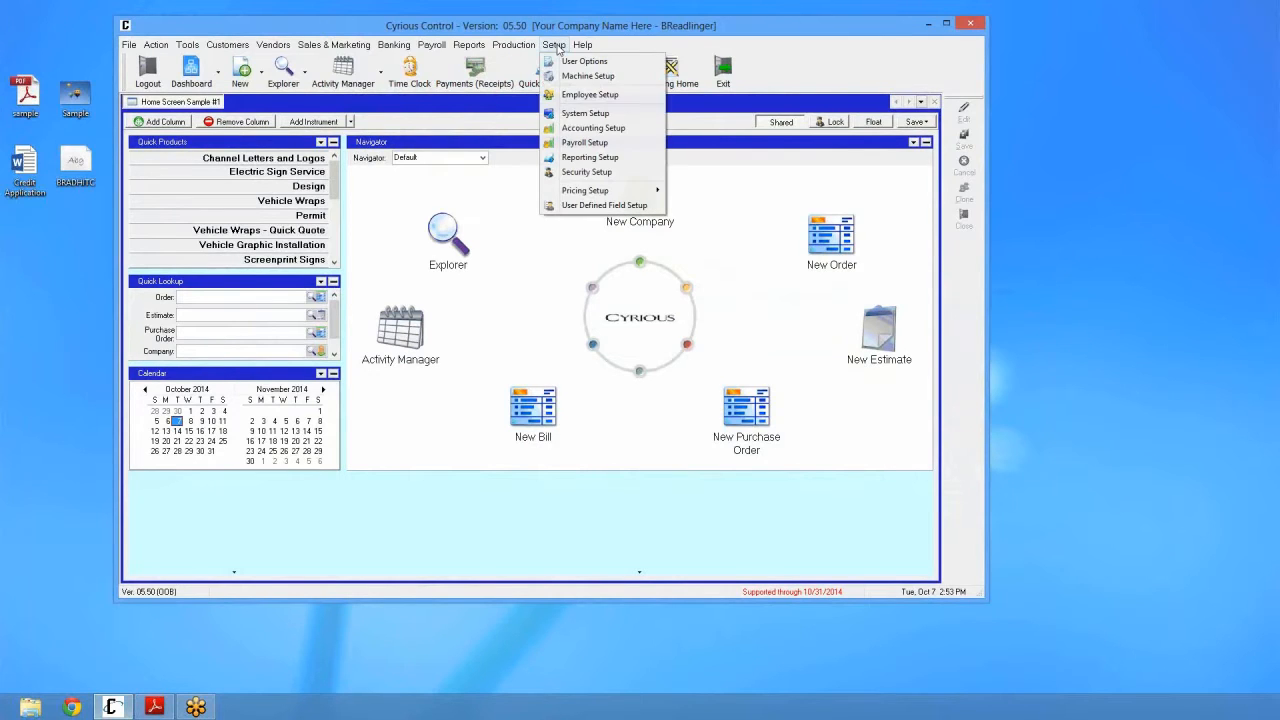
click(585, 113)
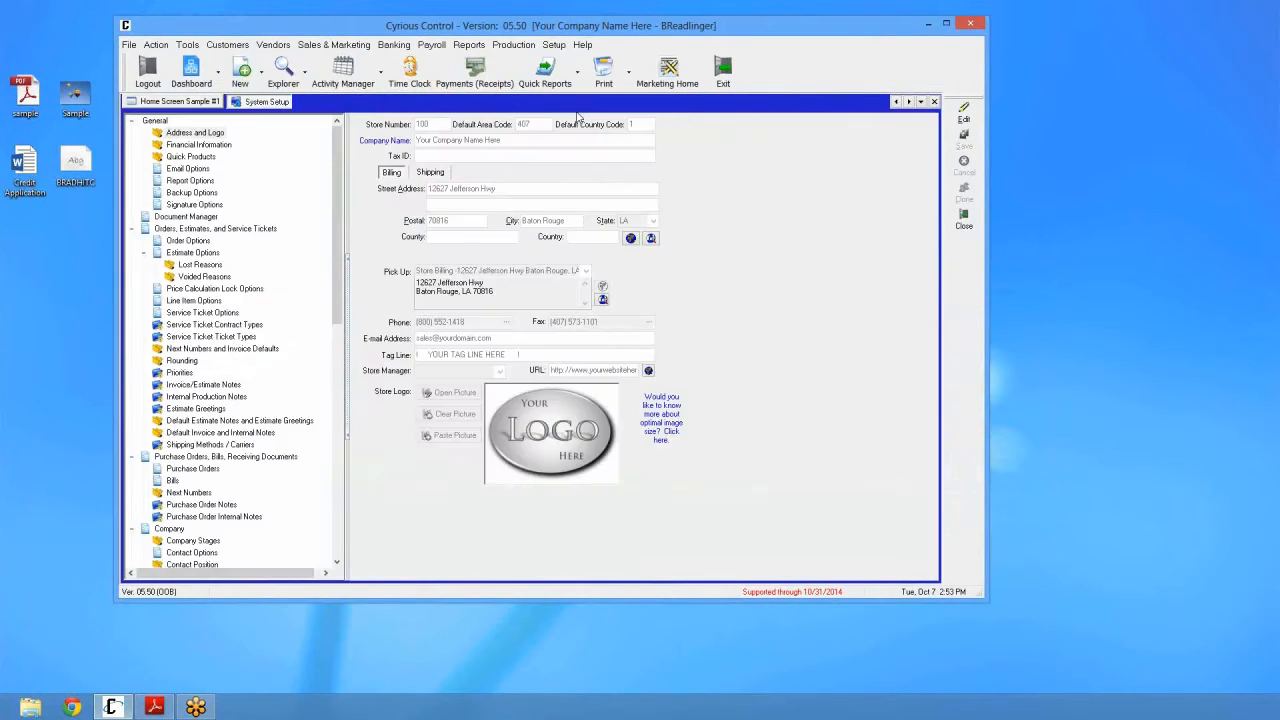
click(191, 220)
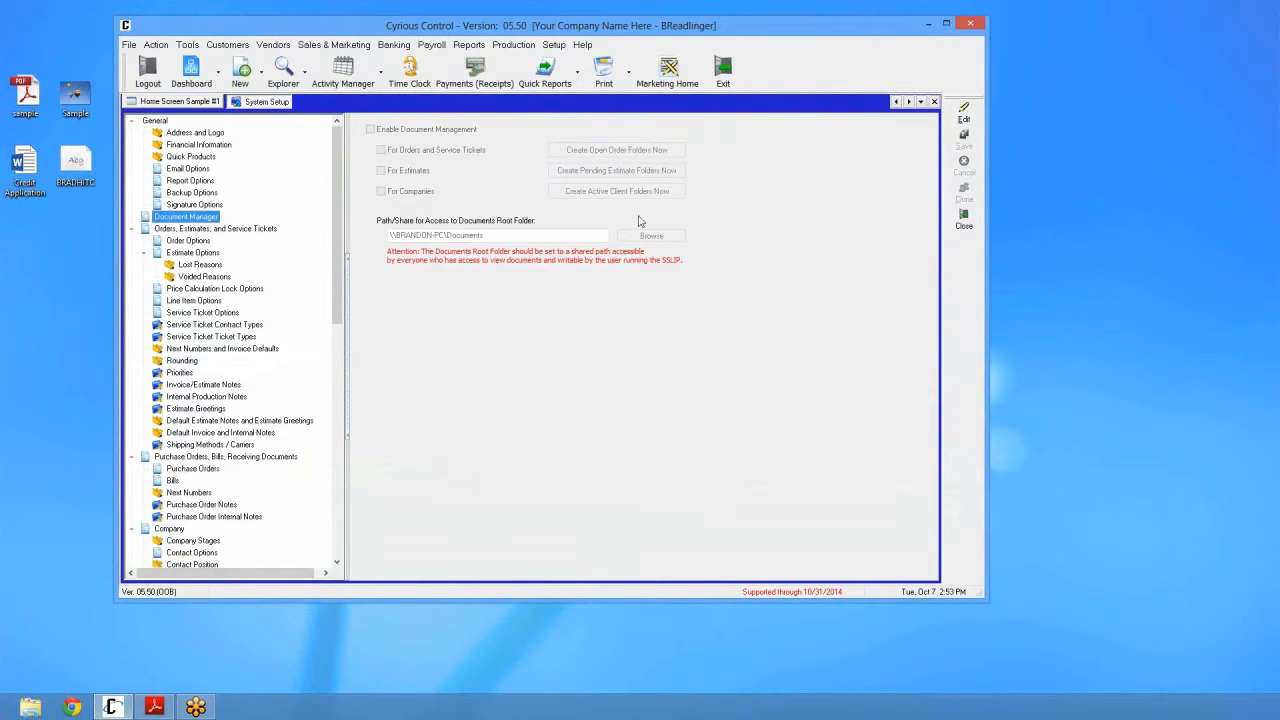
Step: Enable document management for orders and service tickets, estimates and companies, and review the root folder path
click(963, 117)
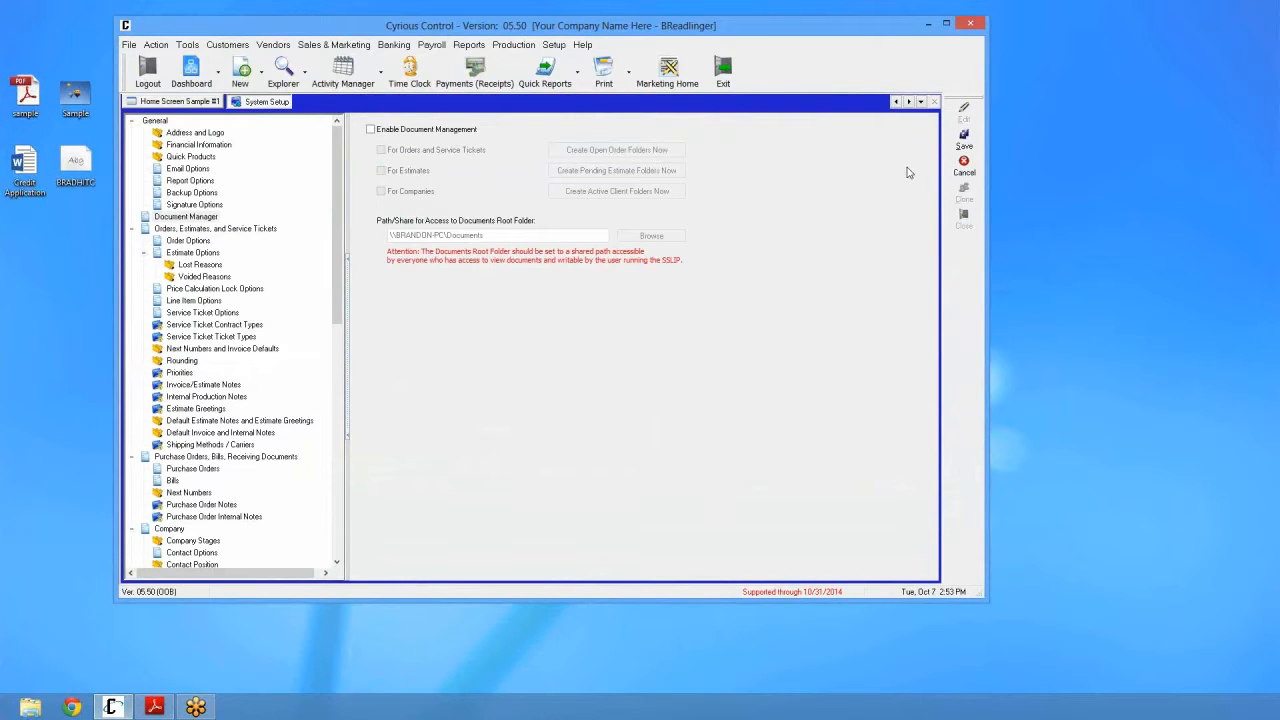
click(423, 131)
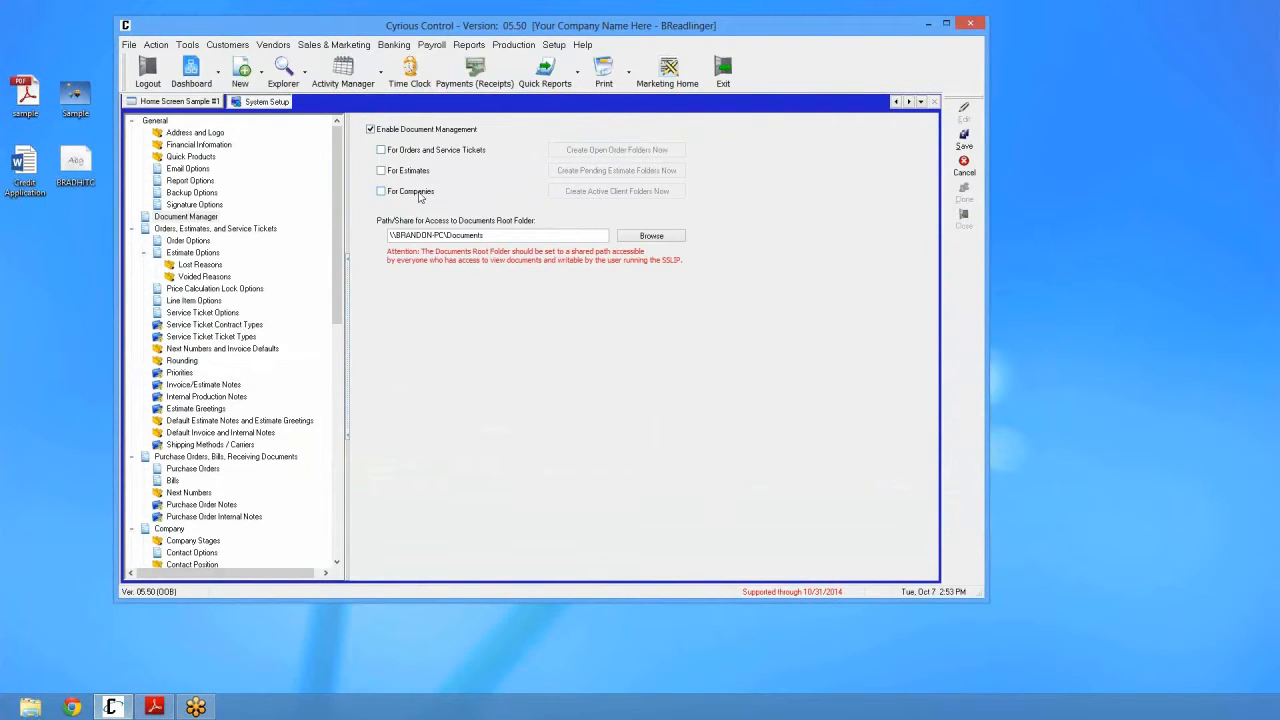
click(420, 195)
click(413, 172)
click(411, 155)
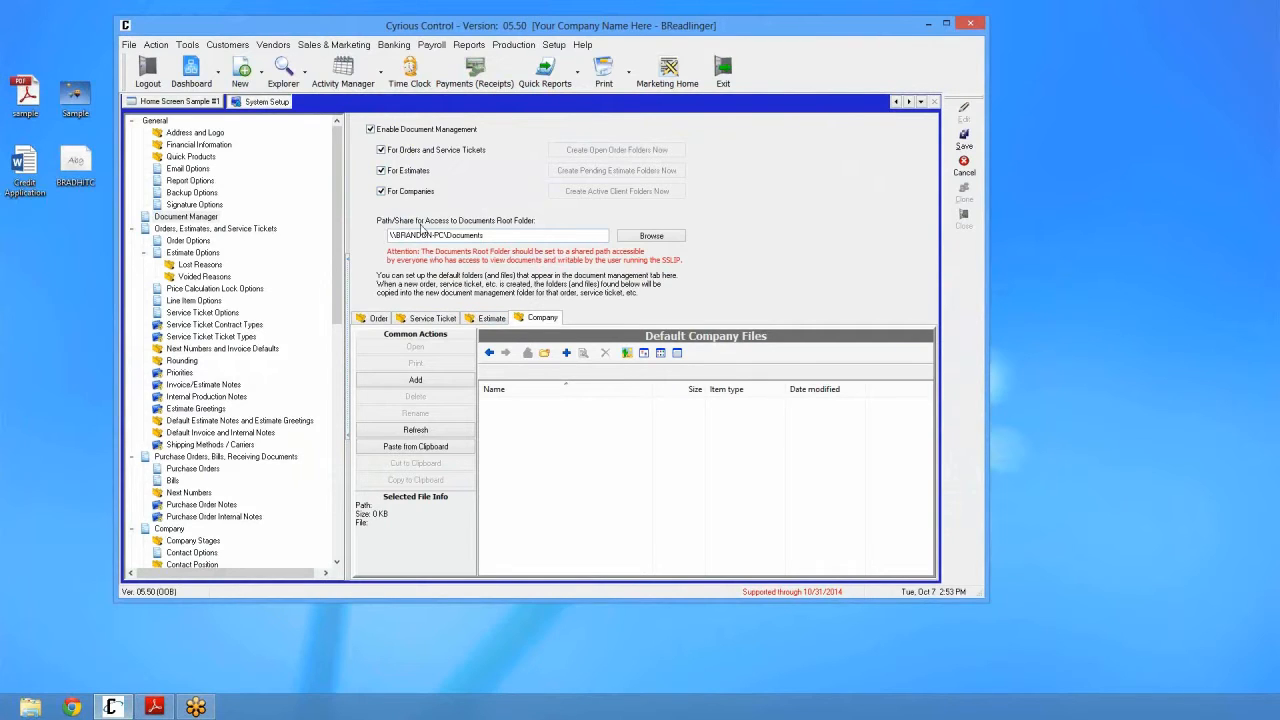
click(490, 232)
Step: On Local Disk (E:), inspect the Documents folder's Sharing properties
click(31, 707)
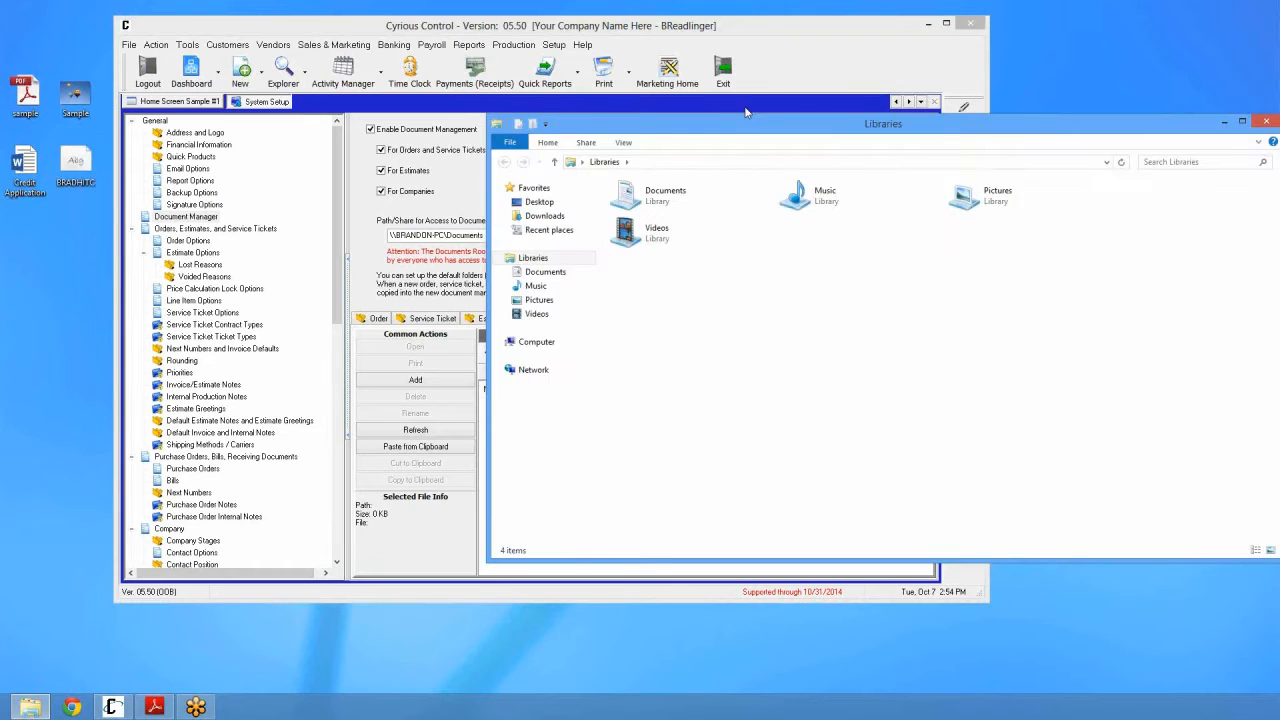
click(420, 284)
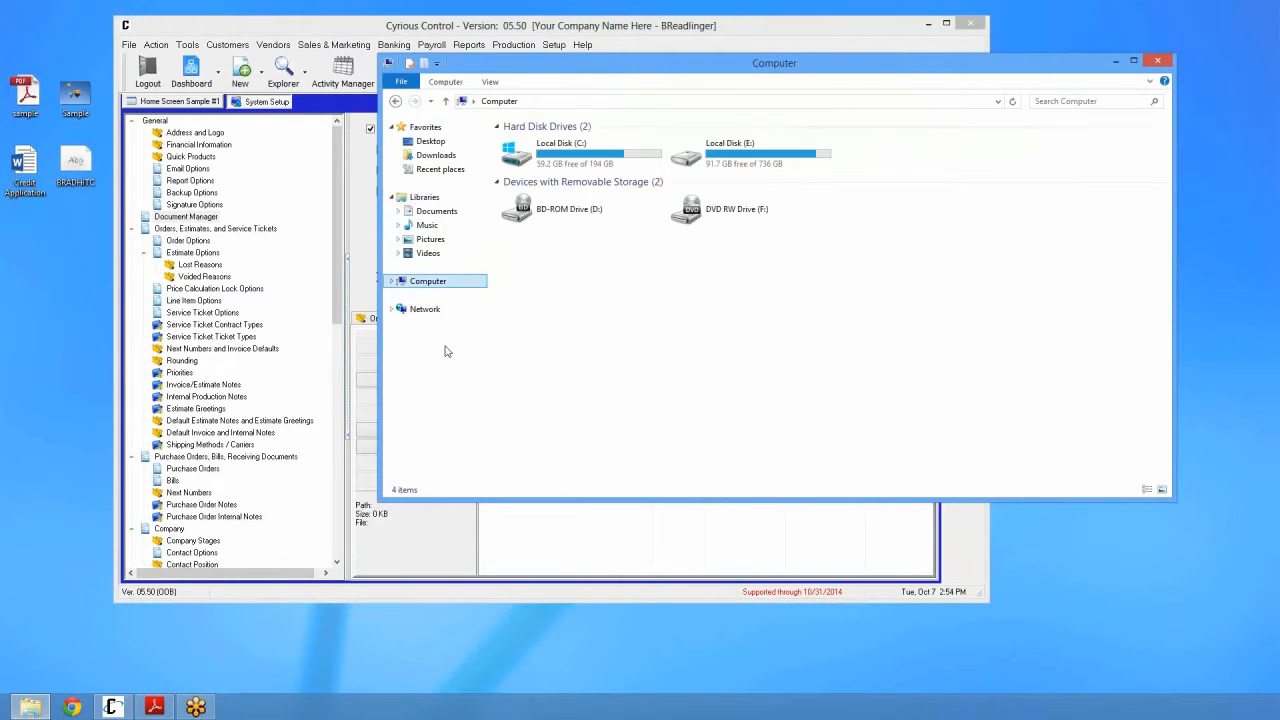
click(706, 162)
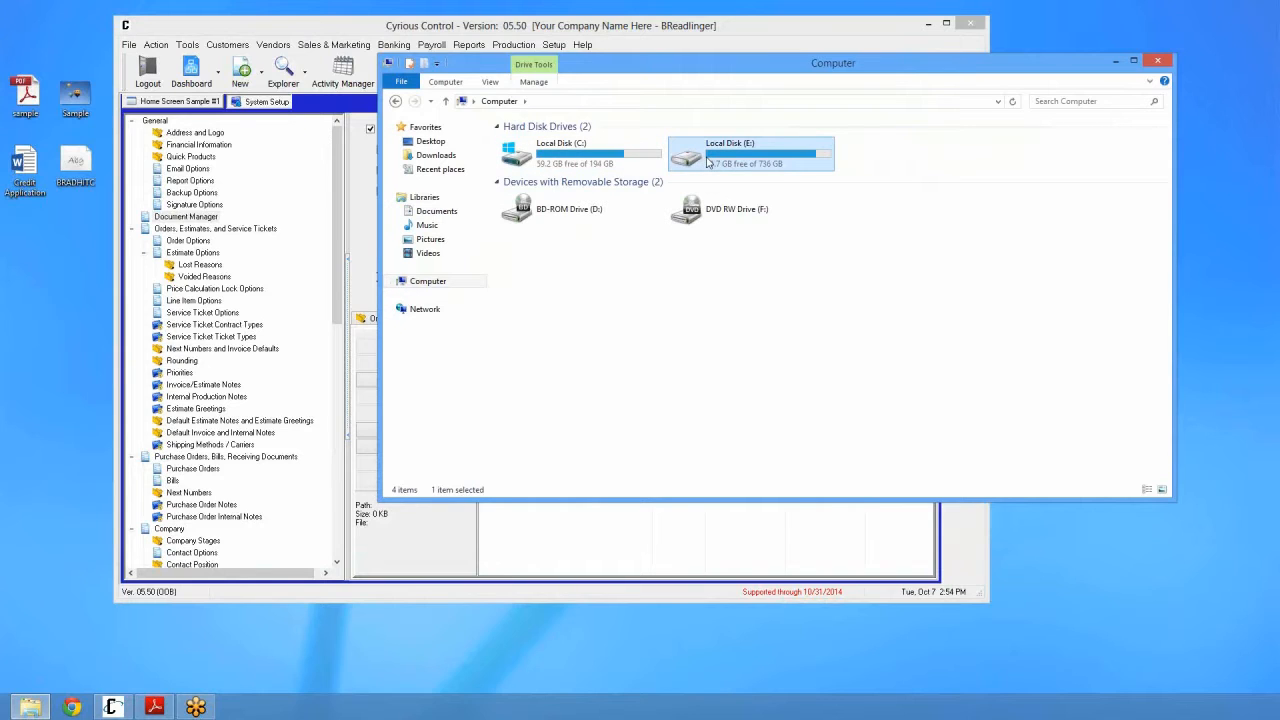
double_click(707, 162)
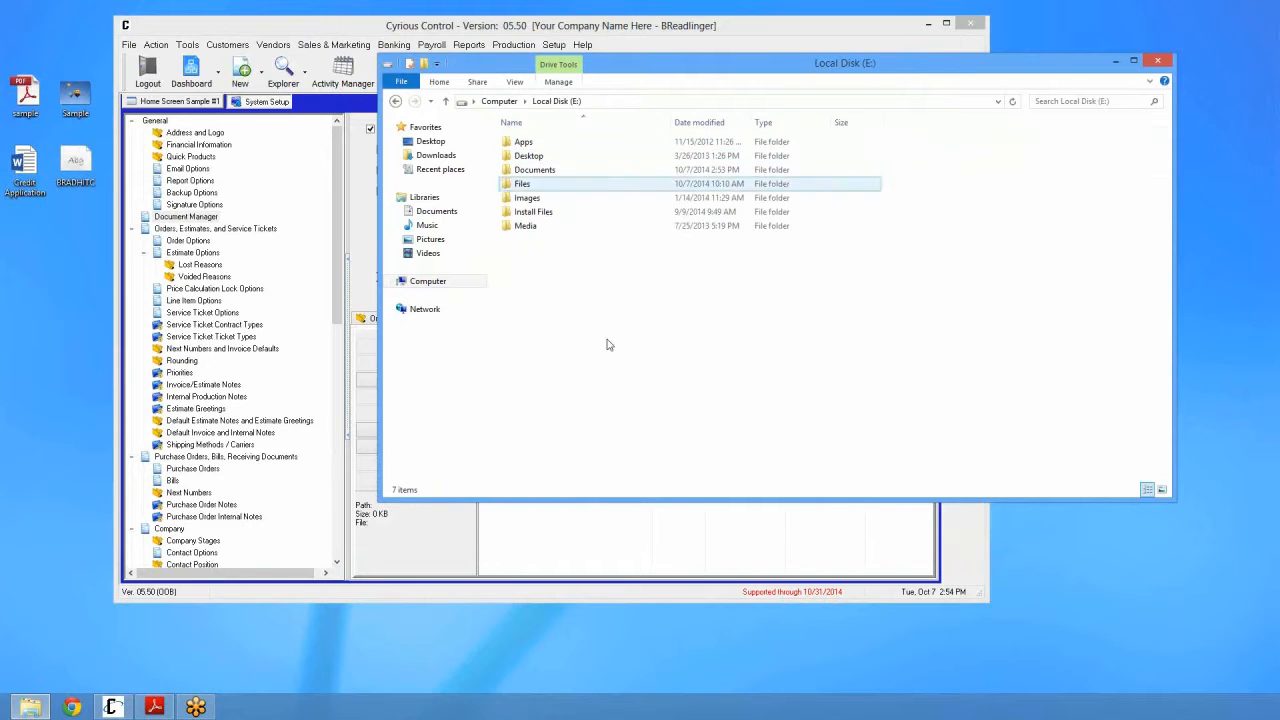
right_click(537, 176)
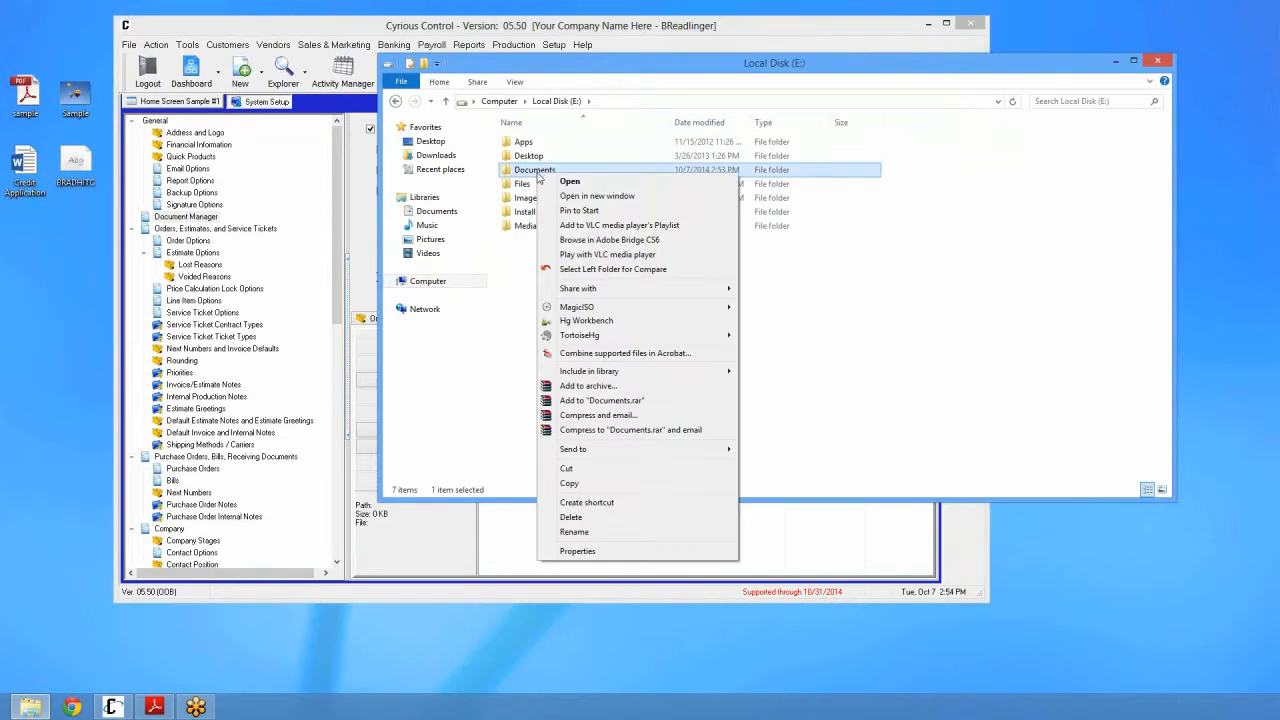
click(585, 549)
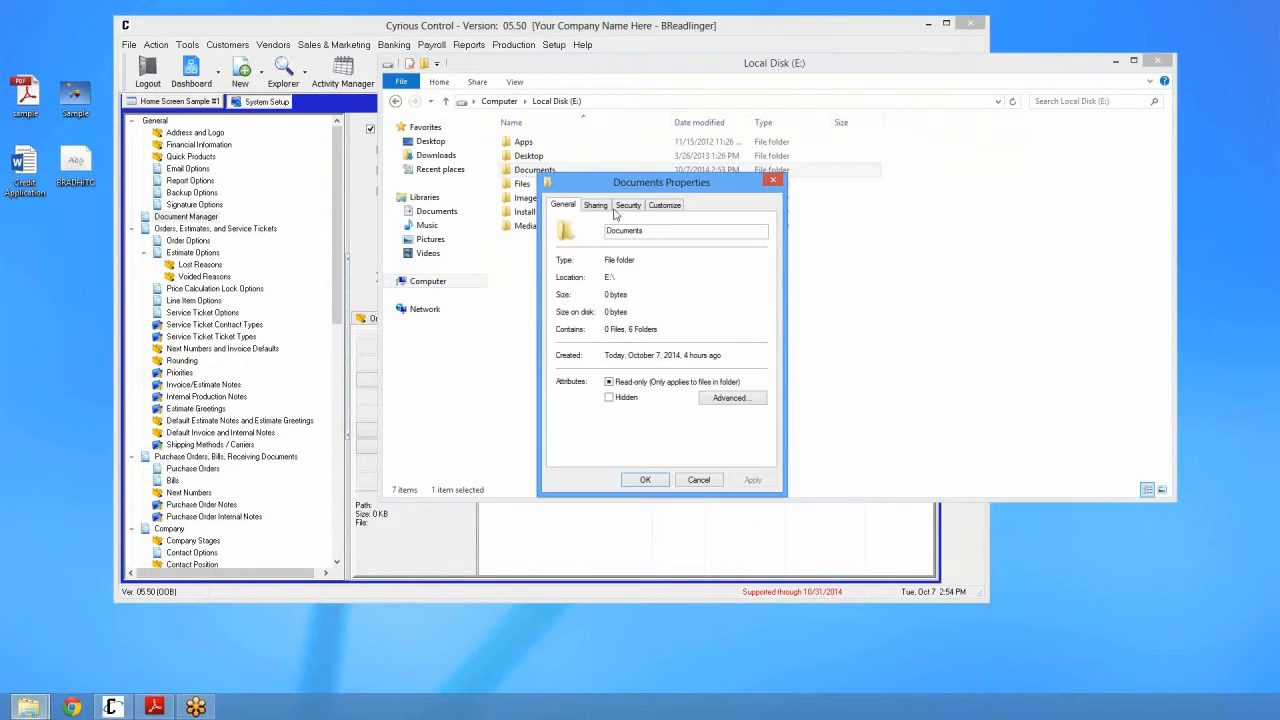
click(597, 206)
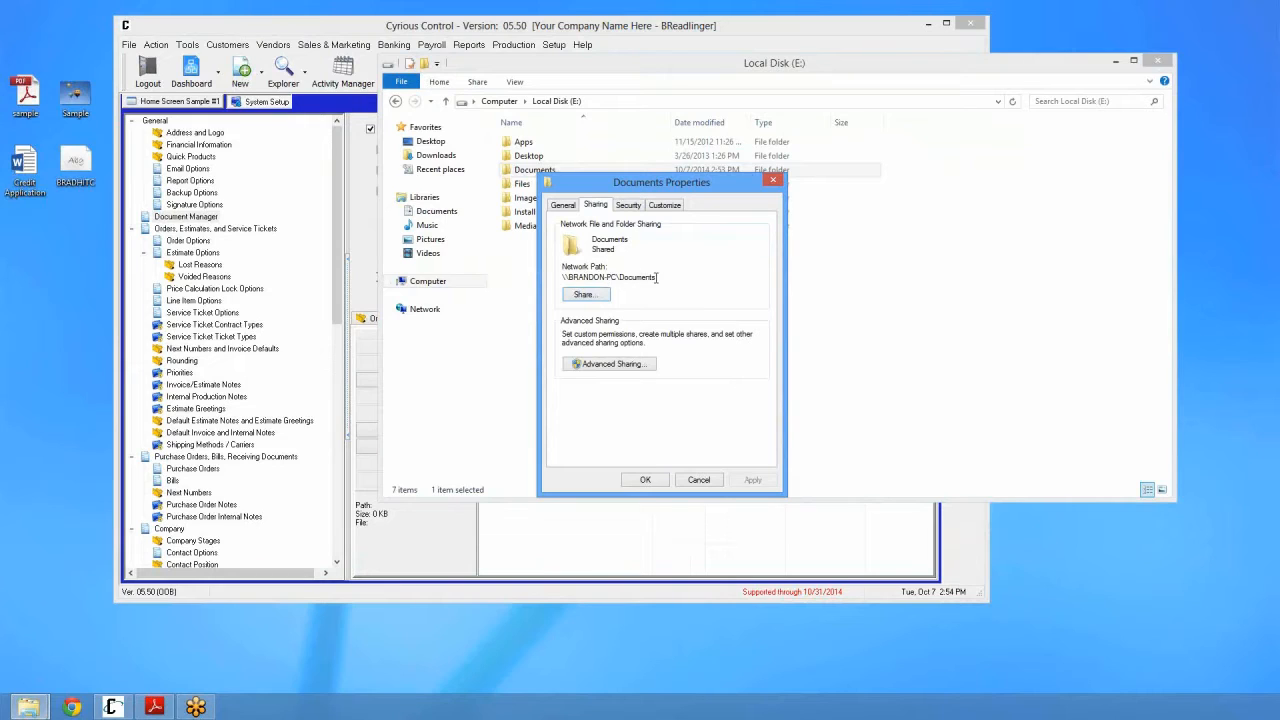
click(773, 181)
Step: Open the Documents folder, select Default Folders, and move the window down
double_click(547, 176)
click(521, 152)
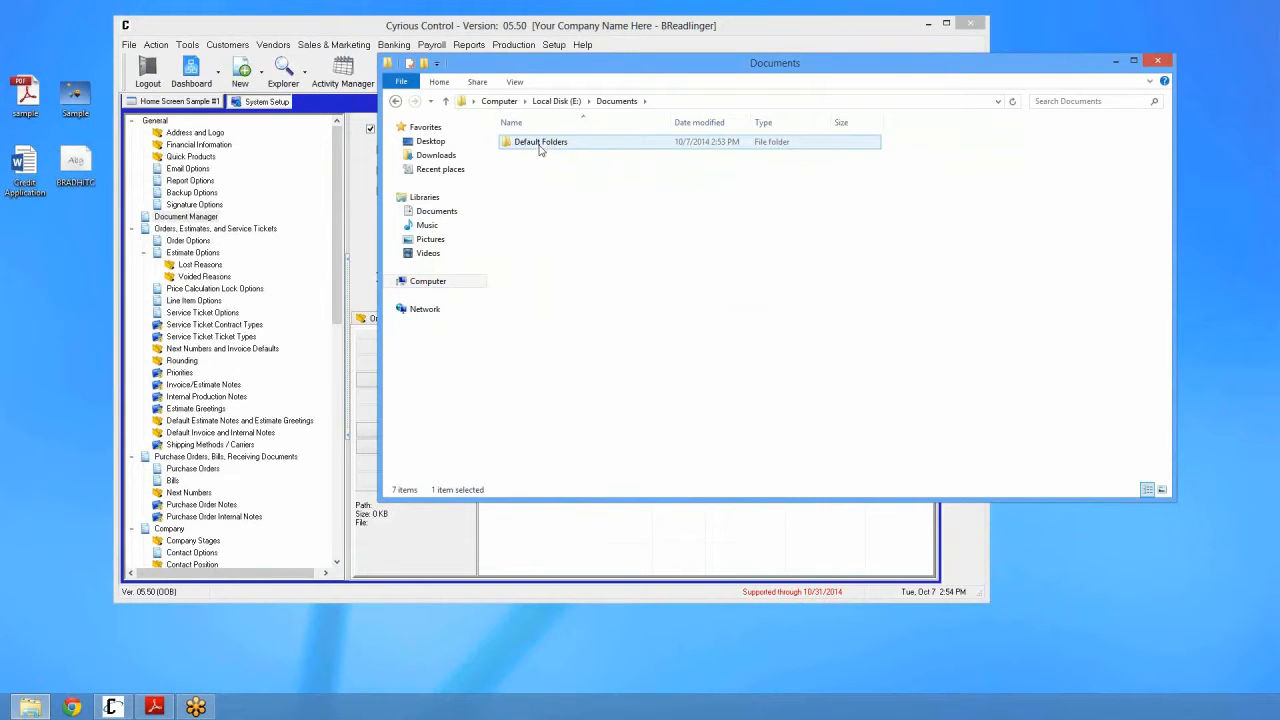
drag(587, 64, 589, 197)
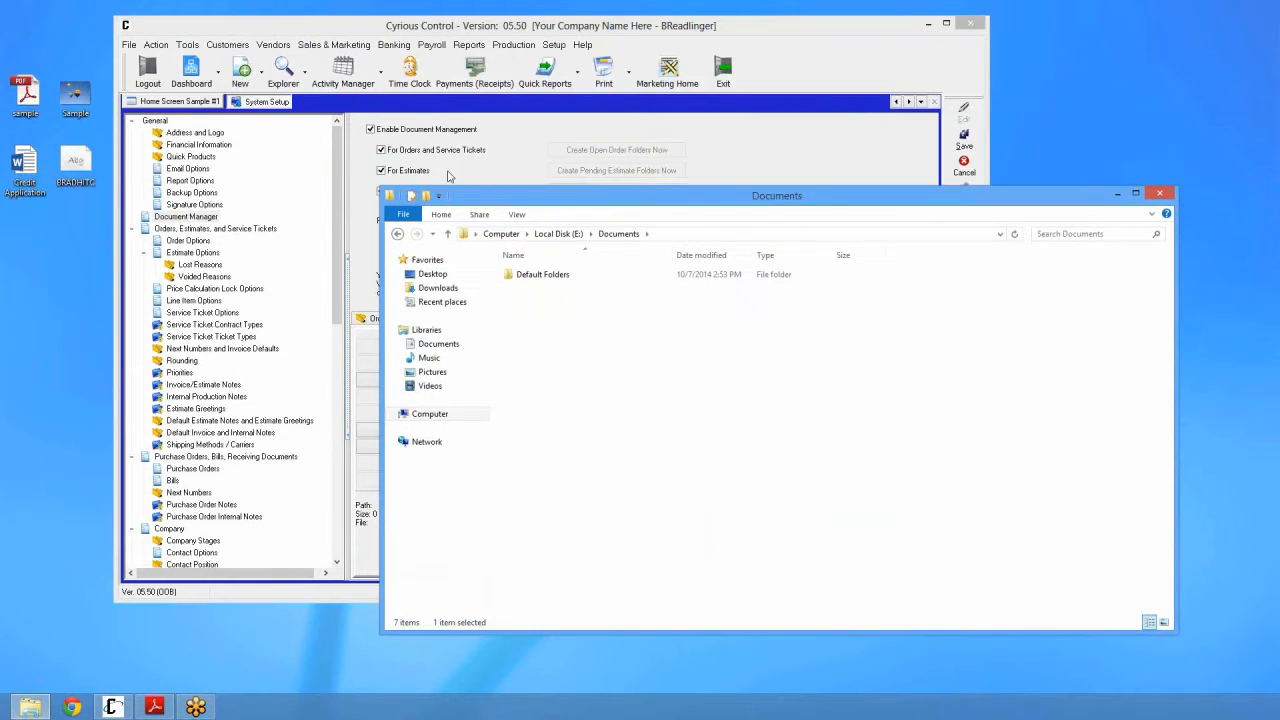
Step: Review the Order, Service Ticket and Estimate default-file tabs in Cyrious Control
click(448, 116)
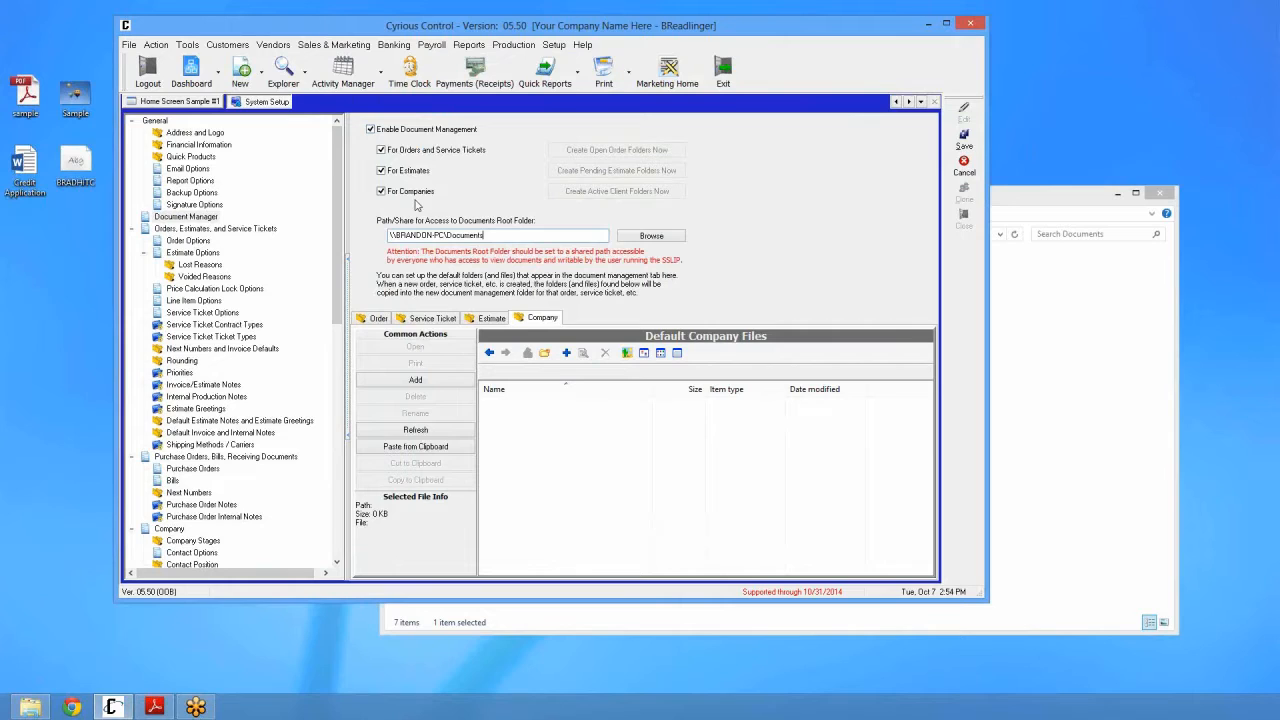
click(382, 320)
click(442, 320)
click(488, 319)
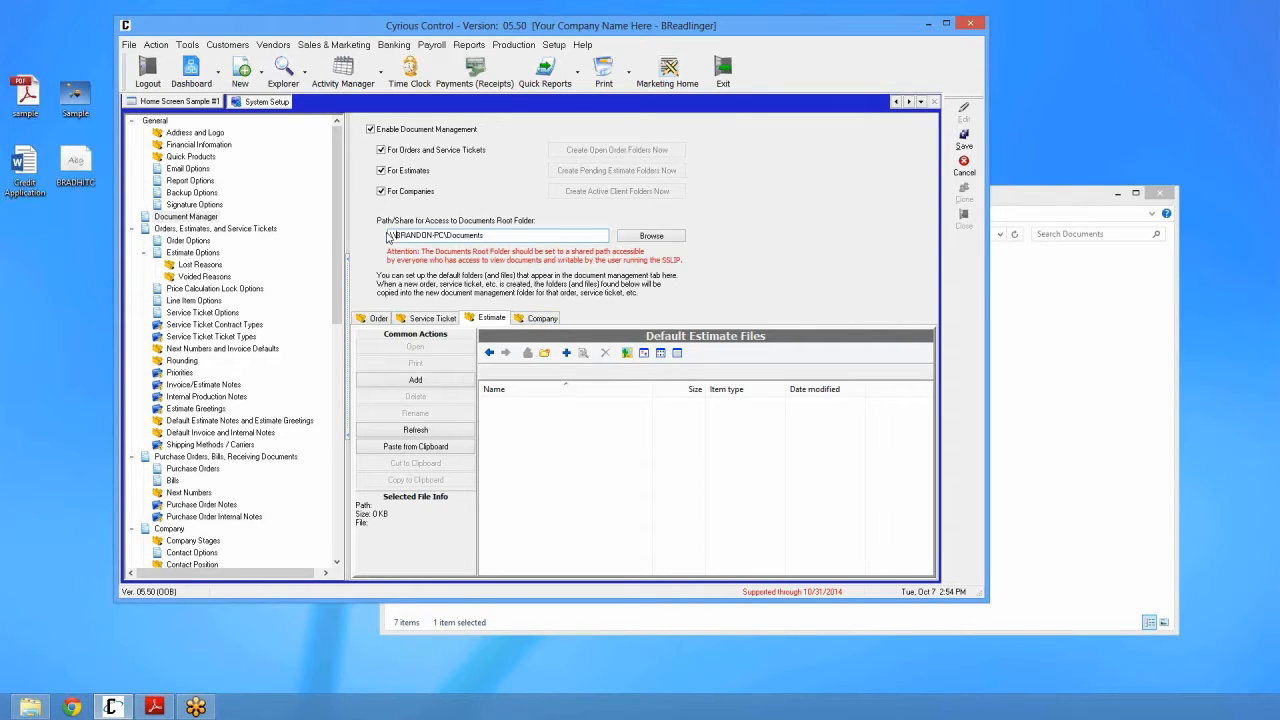
Step: Correct the root path to the capitalised Documents share and save the settings
click(511, 233)
click(500, 235)
click(962, 142)
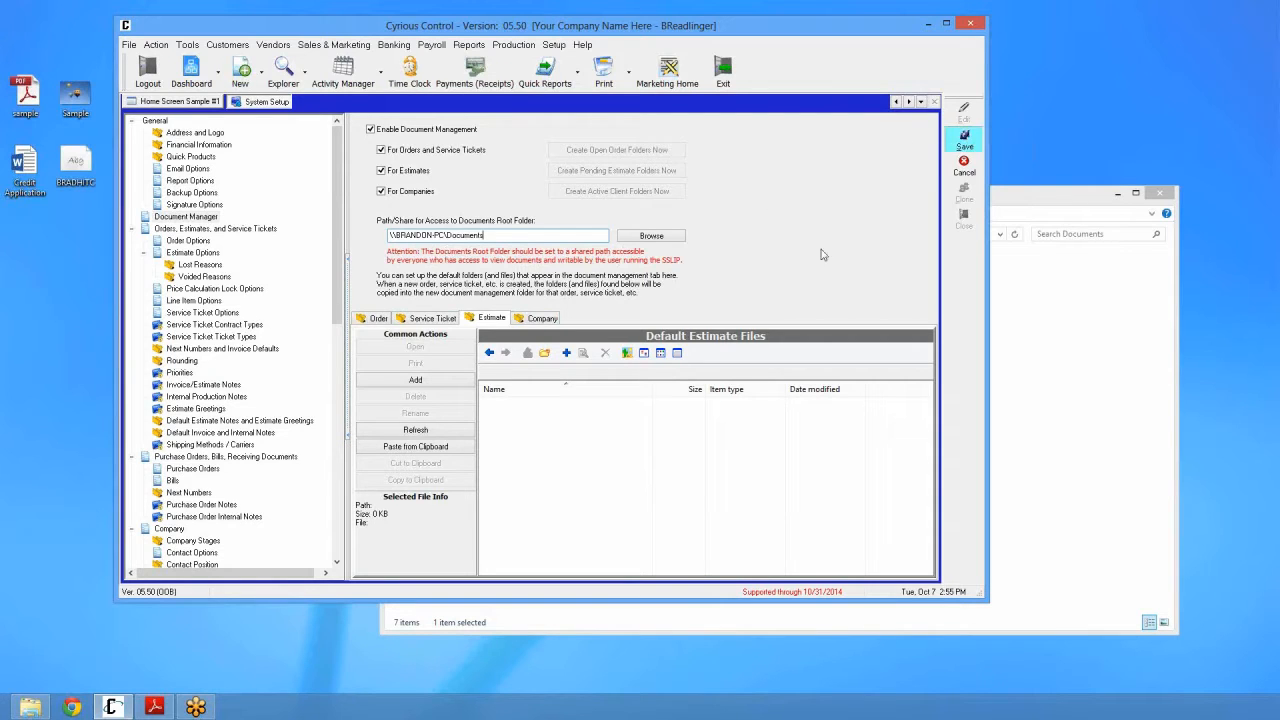
click(378, 318)
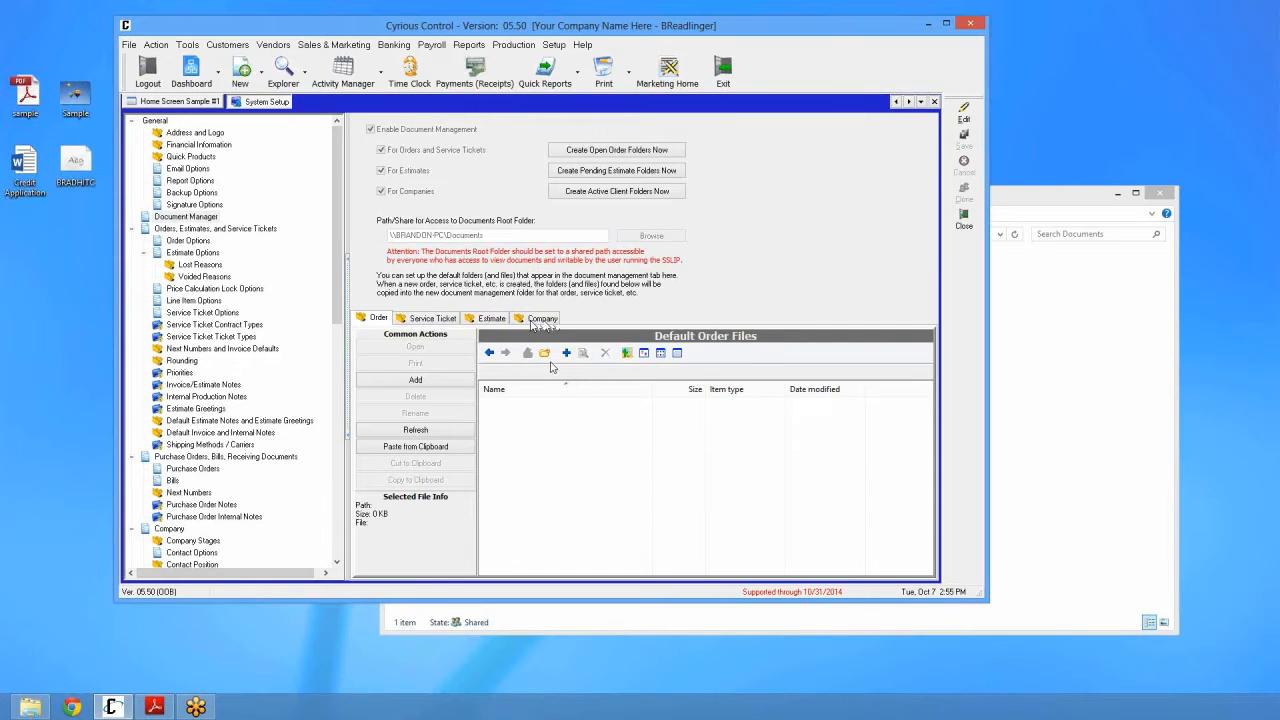
Step: Create Artwork and Permits folders in the Default Order Files list
click(544, 352)
text(Artwork)
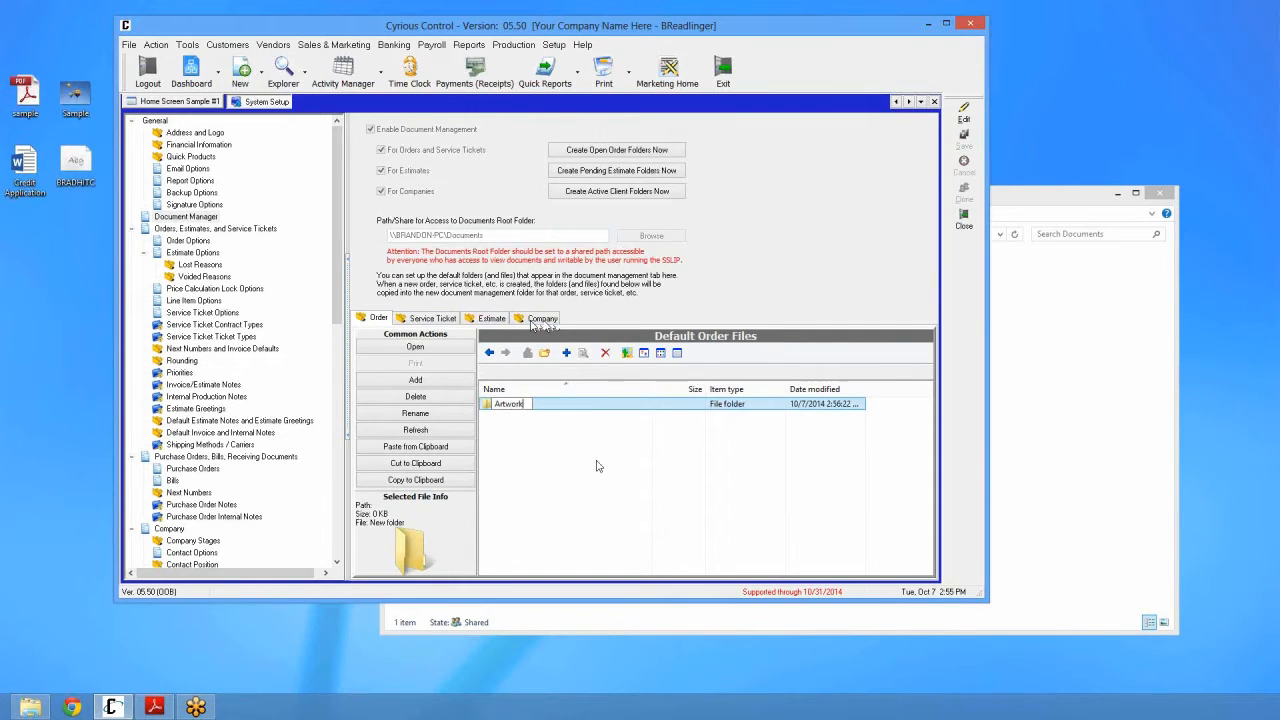
key(Return)
click(544, 352)
text(Permits)
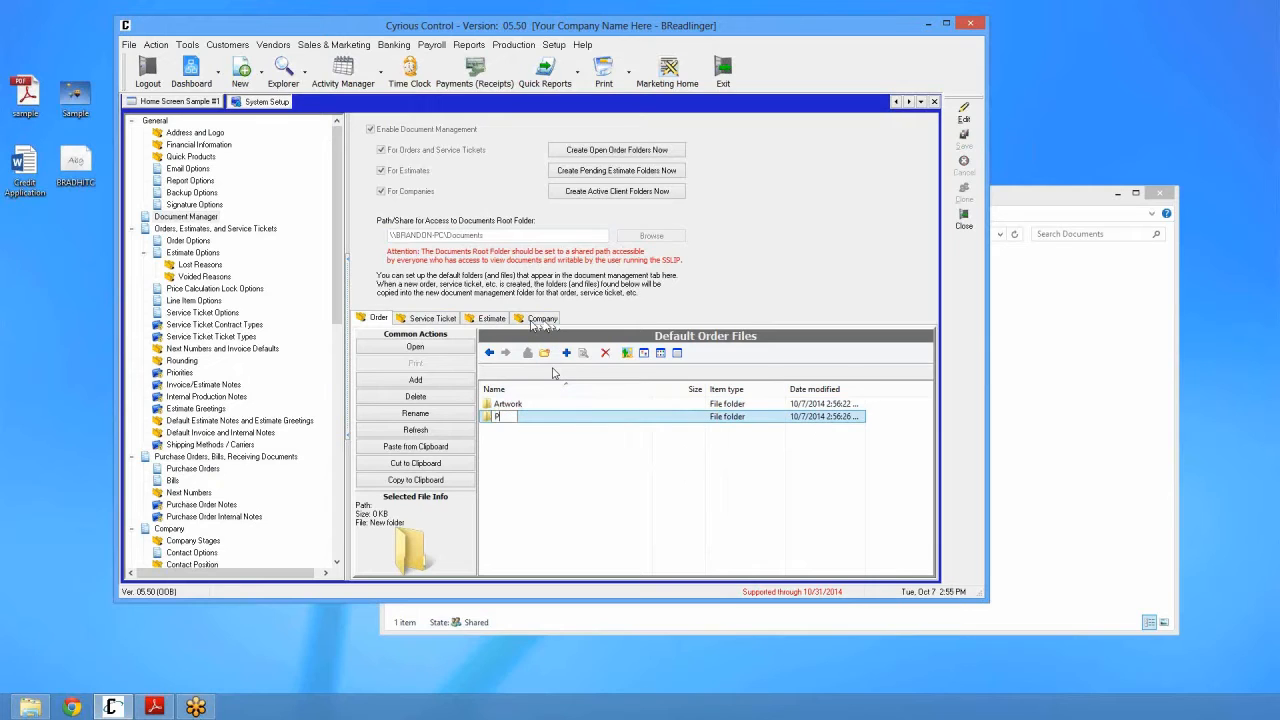
key(Return)
click(541, 507)
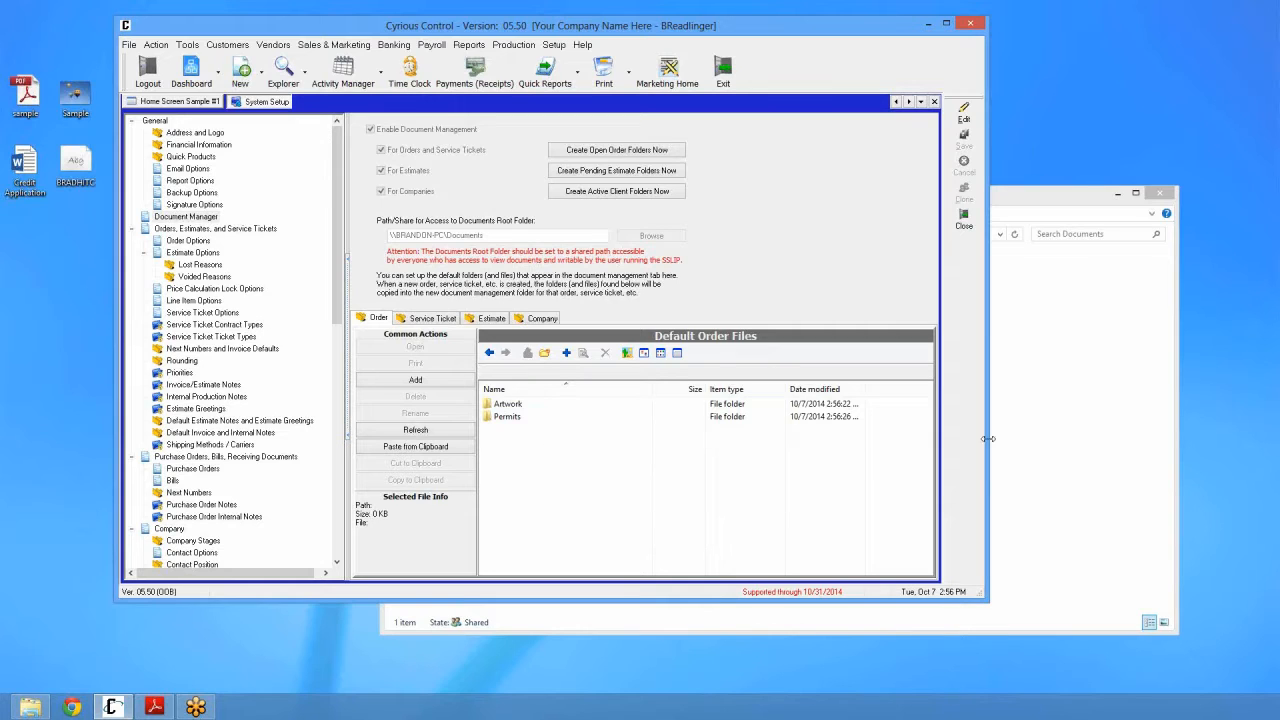
Step: Open Documents\Default Folders\Order in File Explorer and compare its Artwork and Permits folders with Cyrious
click(1068, 364)
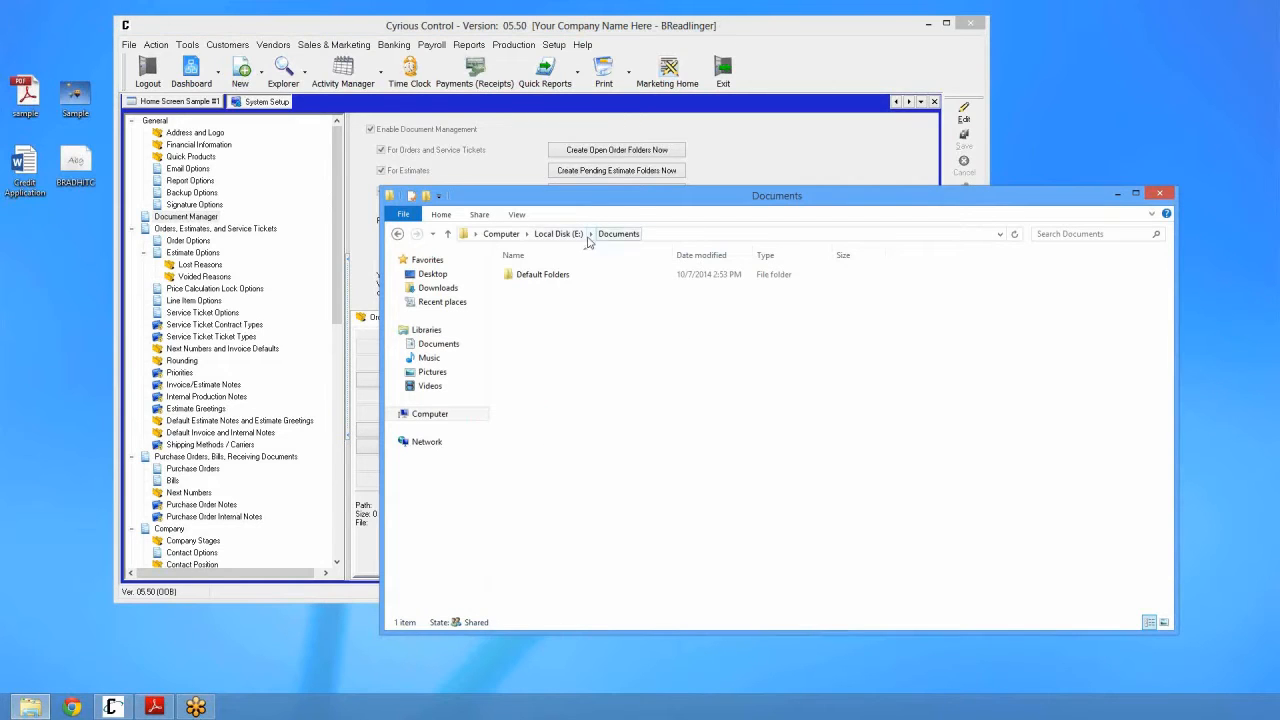
double_click(551, 276)
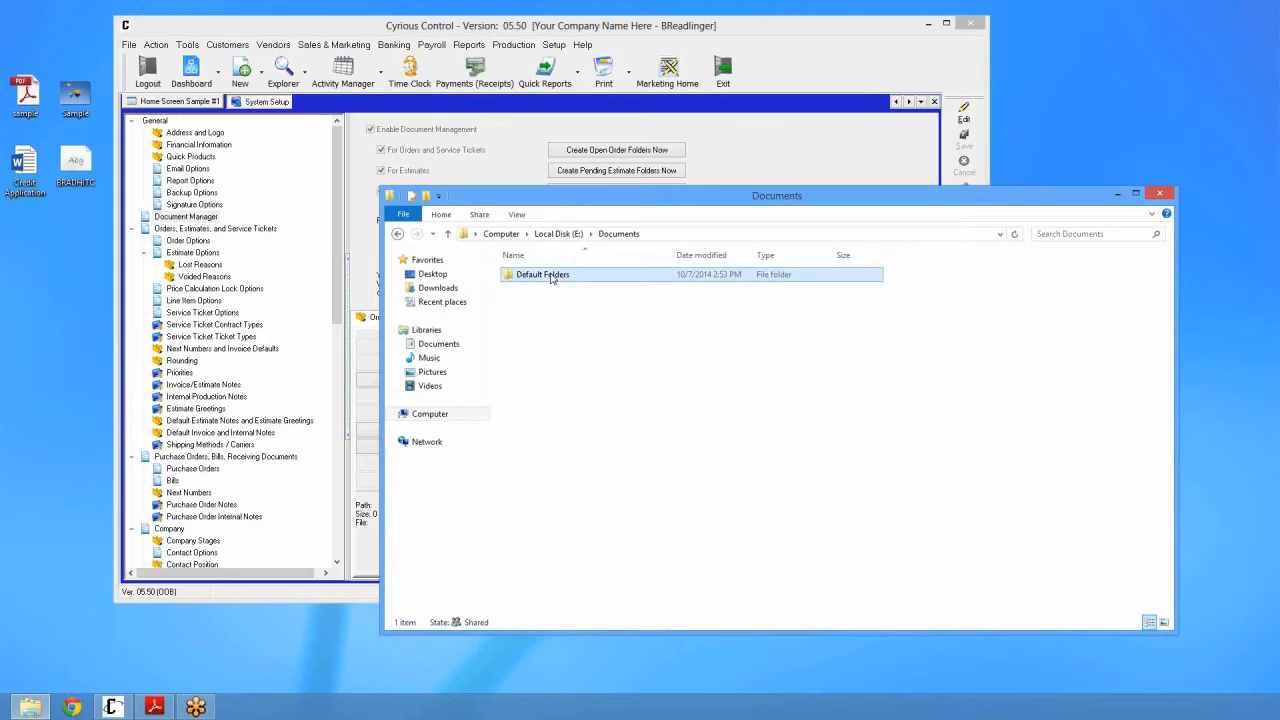
click(534, 318)
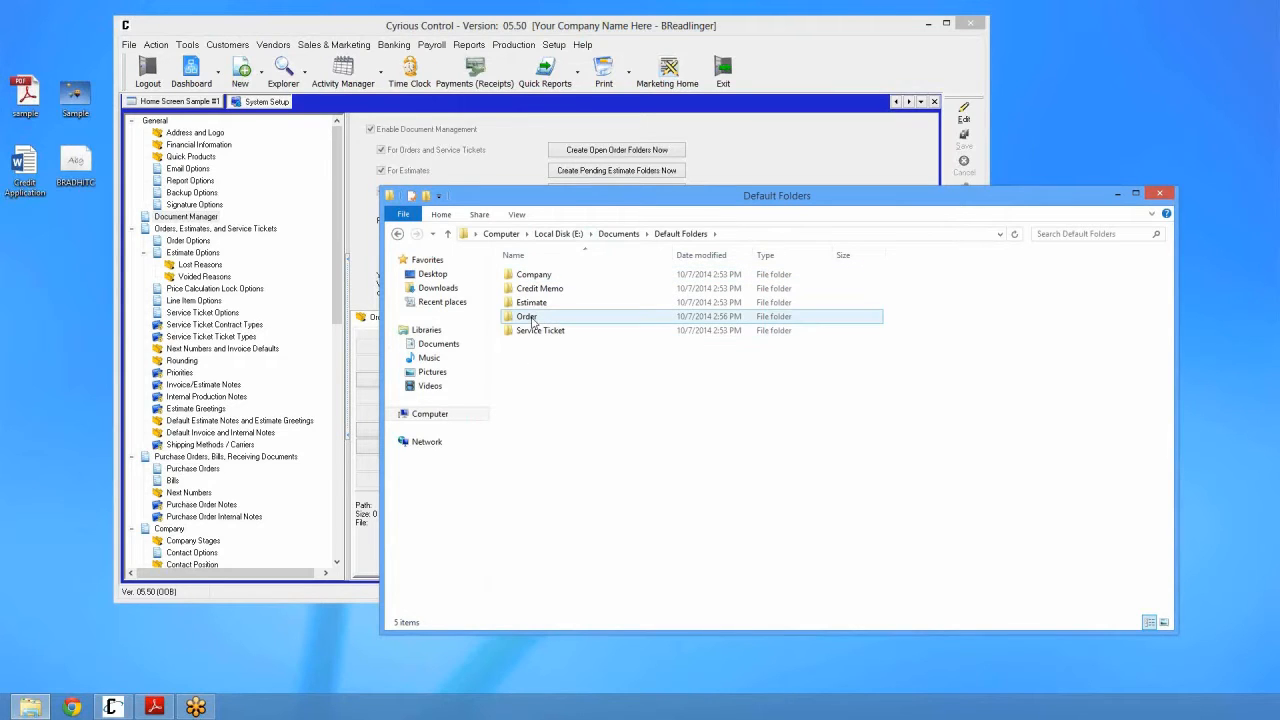
double_click(534, 318)
click(540, 289)
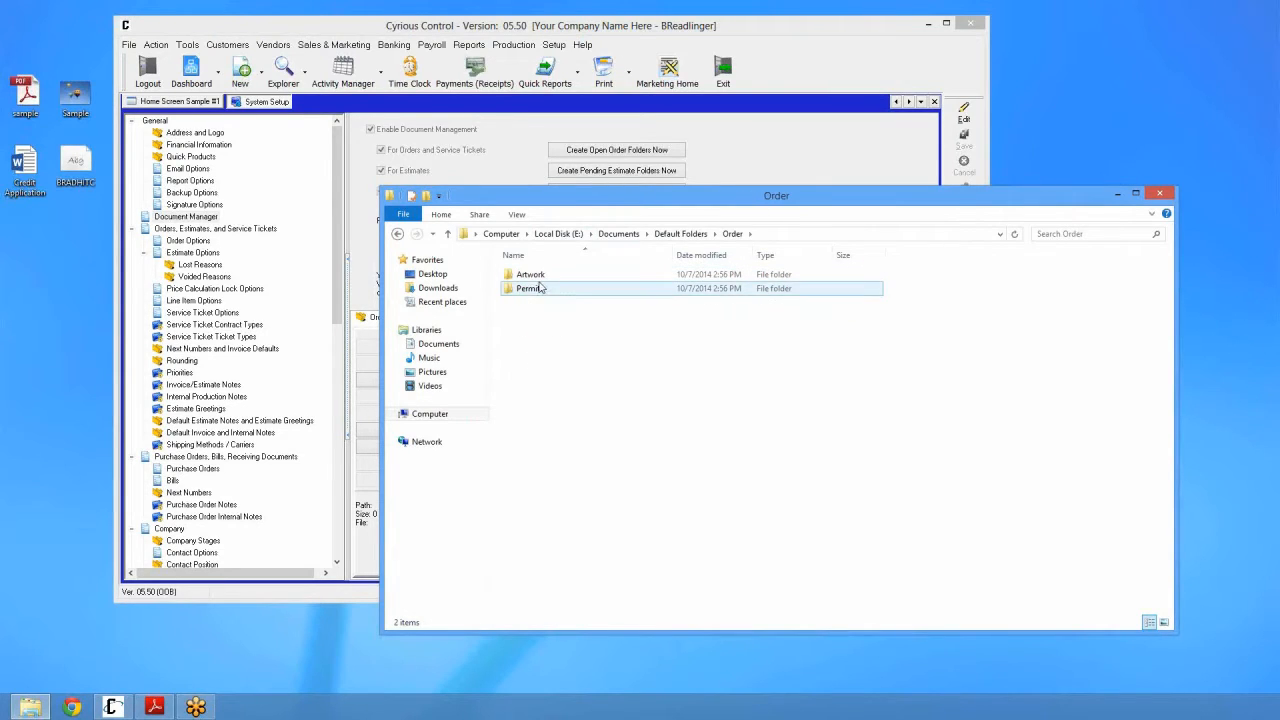
click(758, 139)
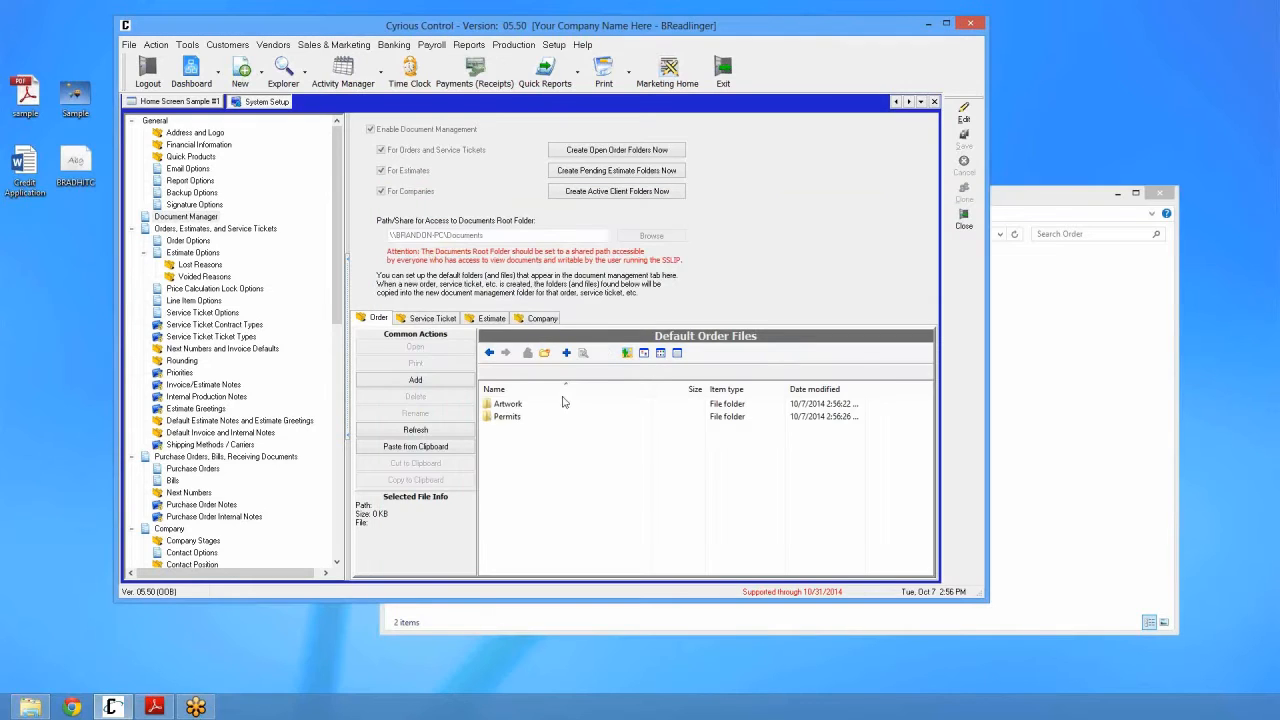
click(1039, 359)
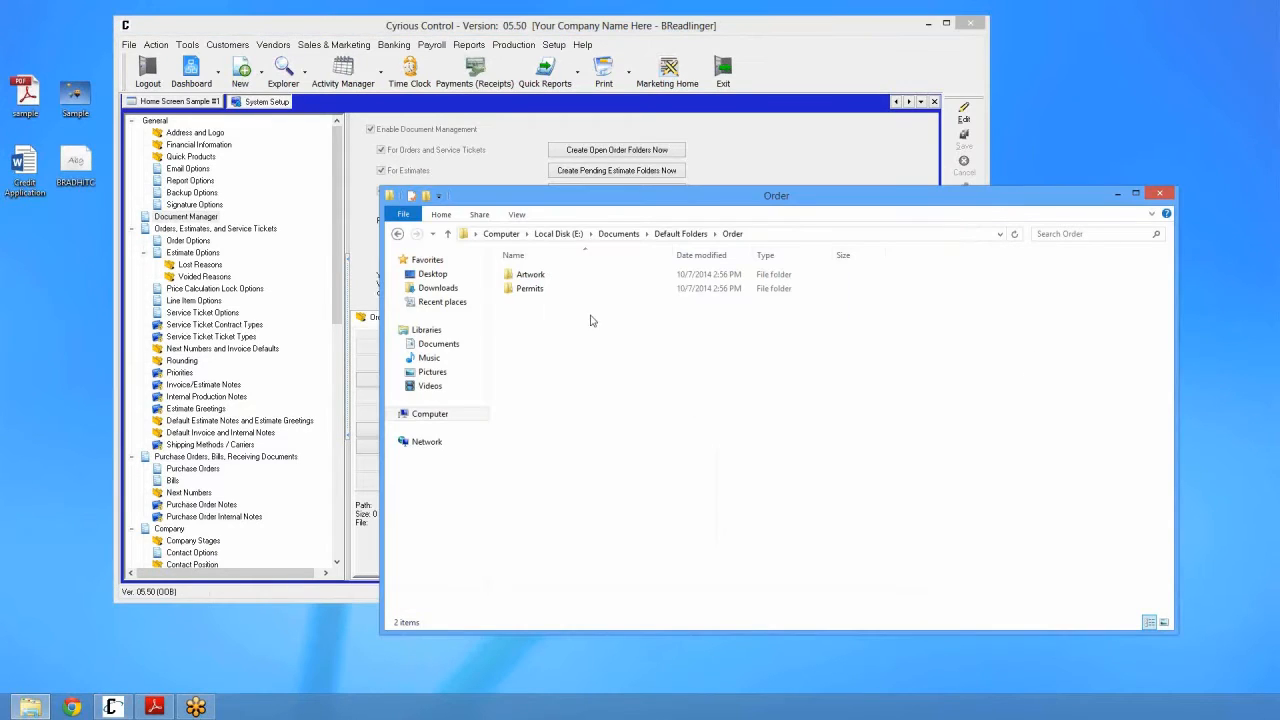
key(Up)
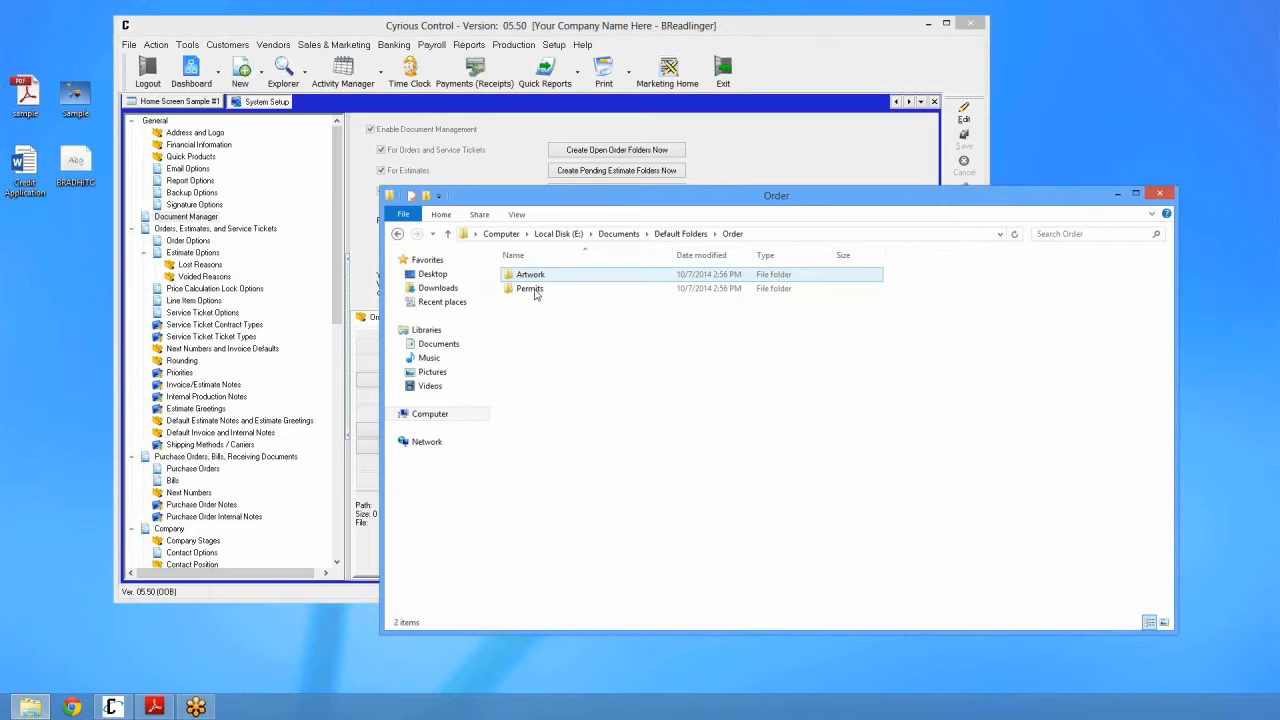
click(754, 166)
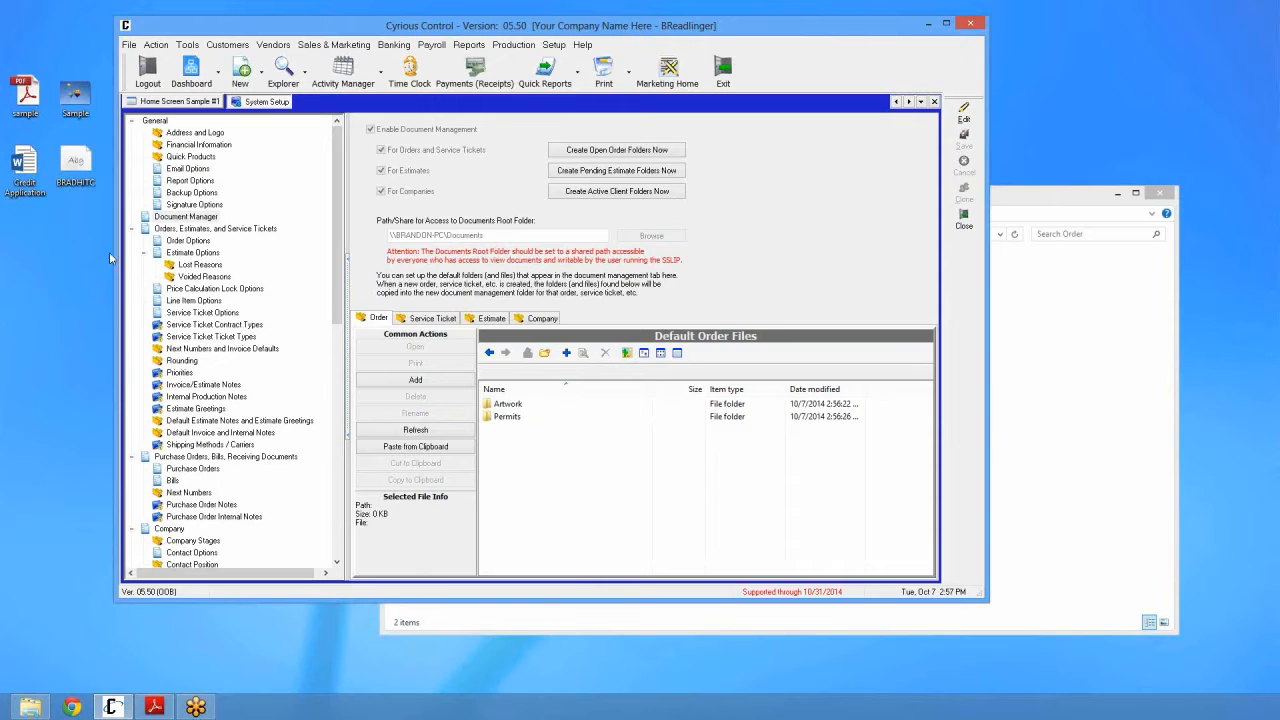
Step: Drag the Credit Application Word document from the desktop into the Default Company Files list
click(38, 186)
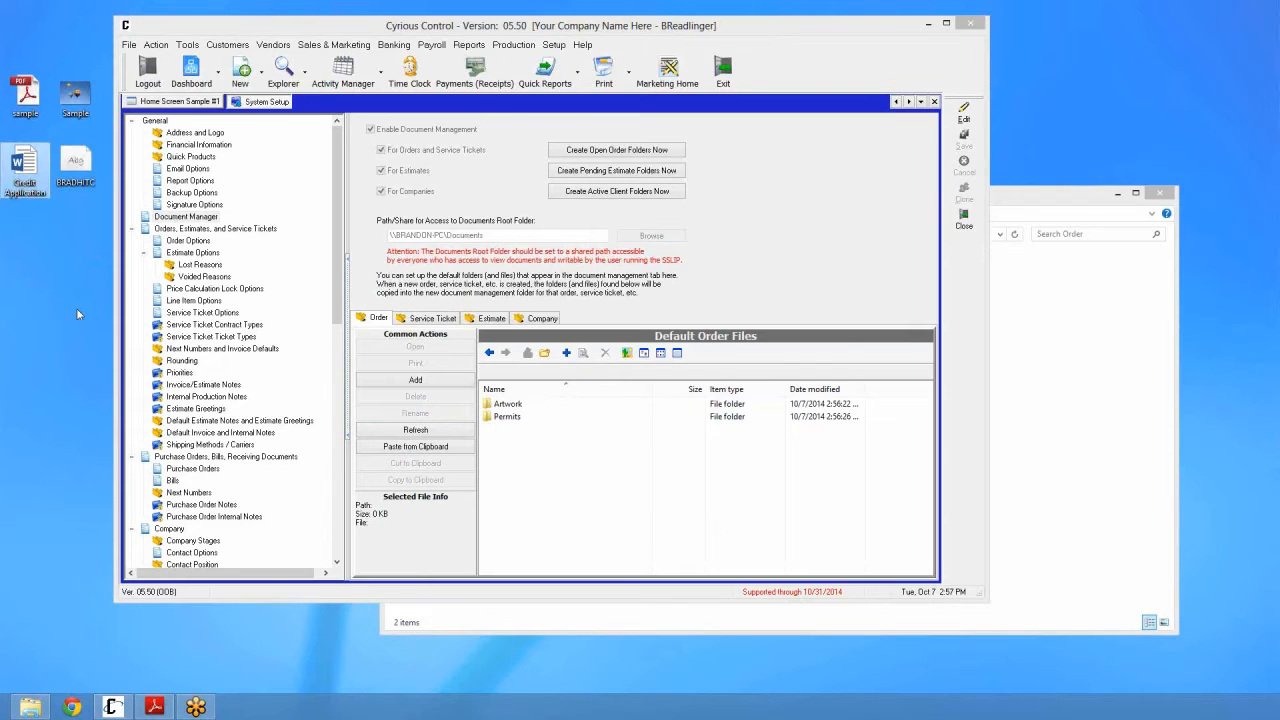
click(526, 318)
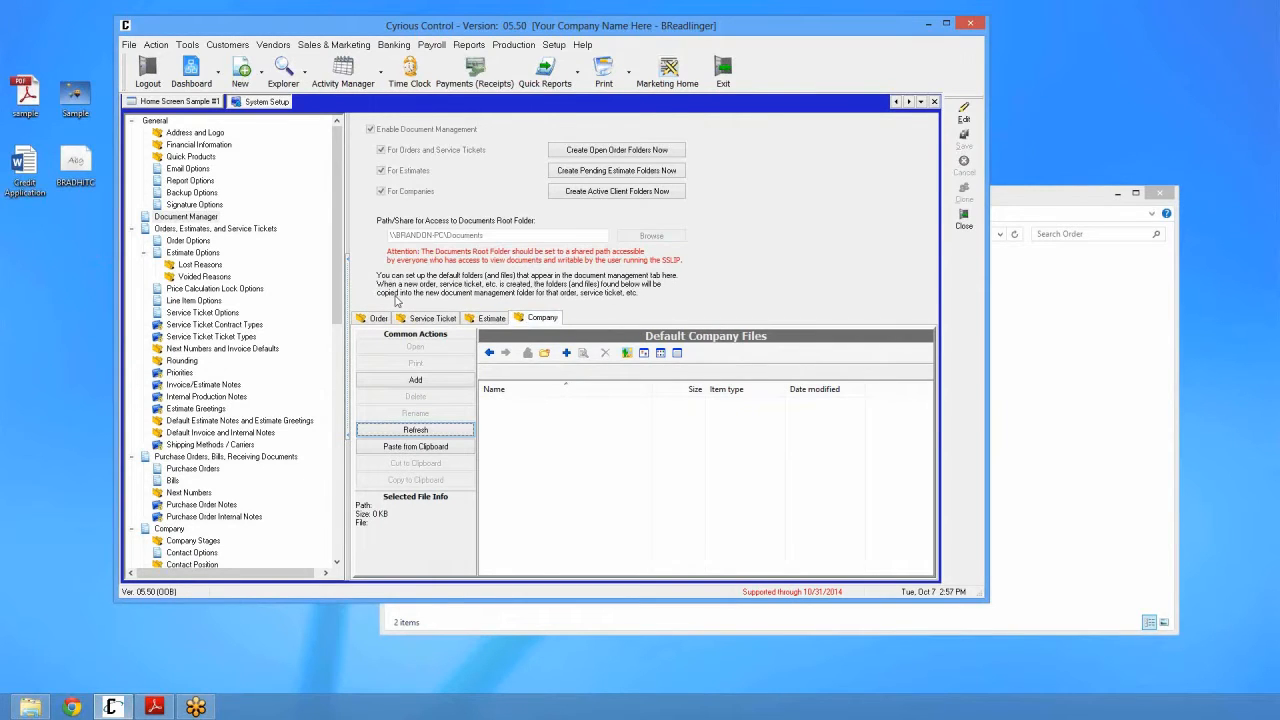
click(40, 175)
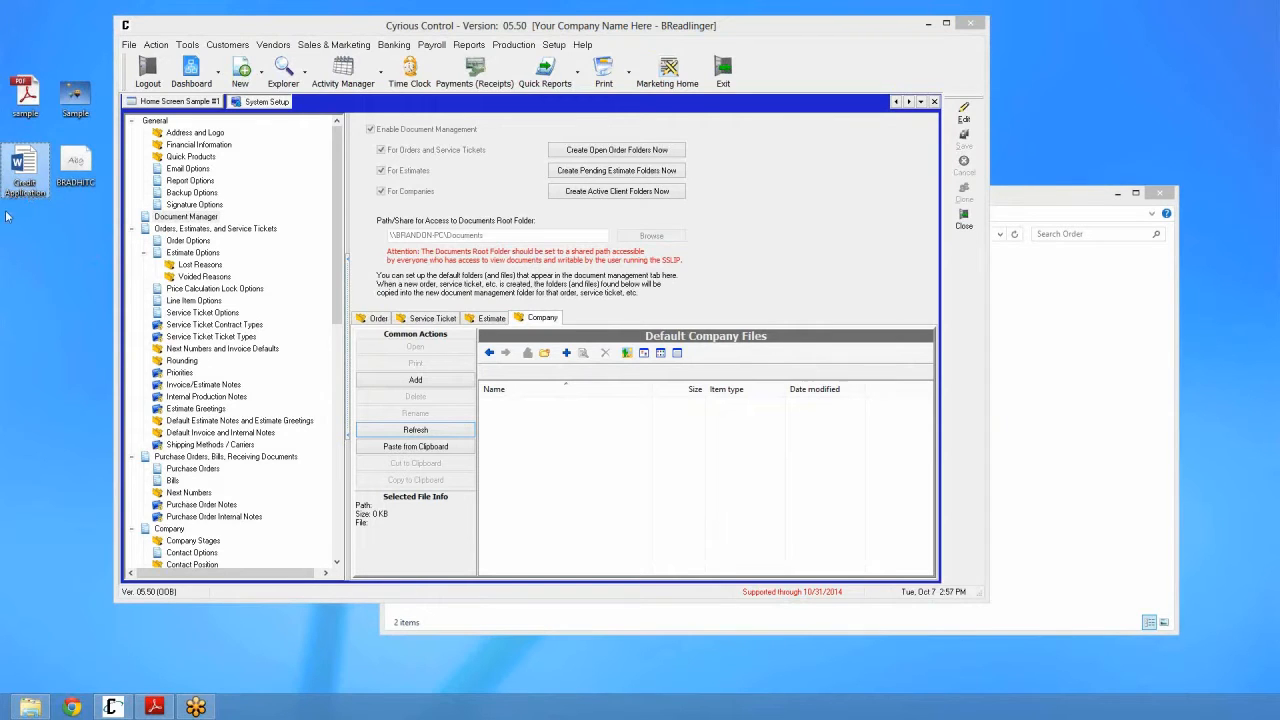
click(563, 454)
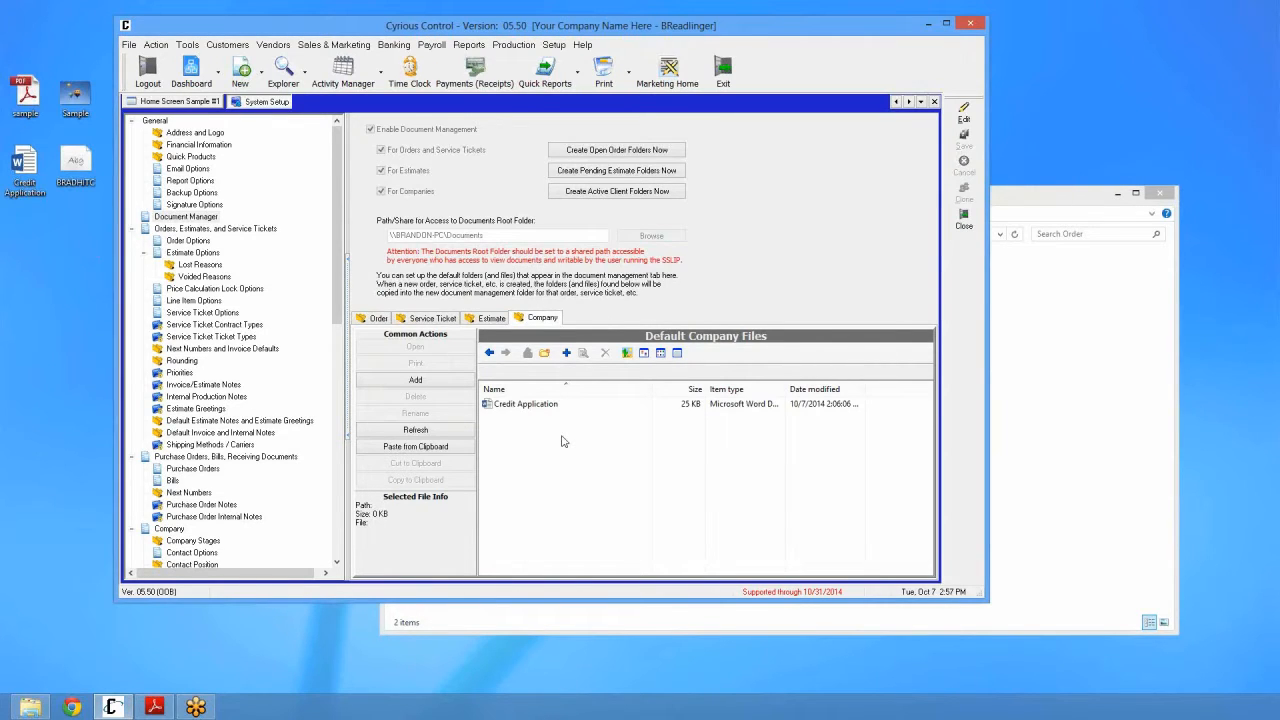
right_click(562, 441)
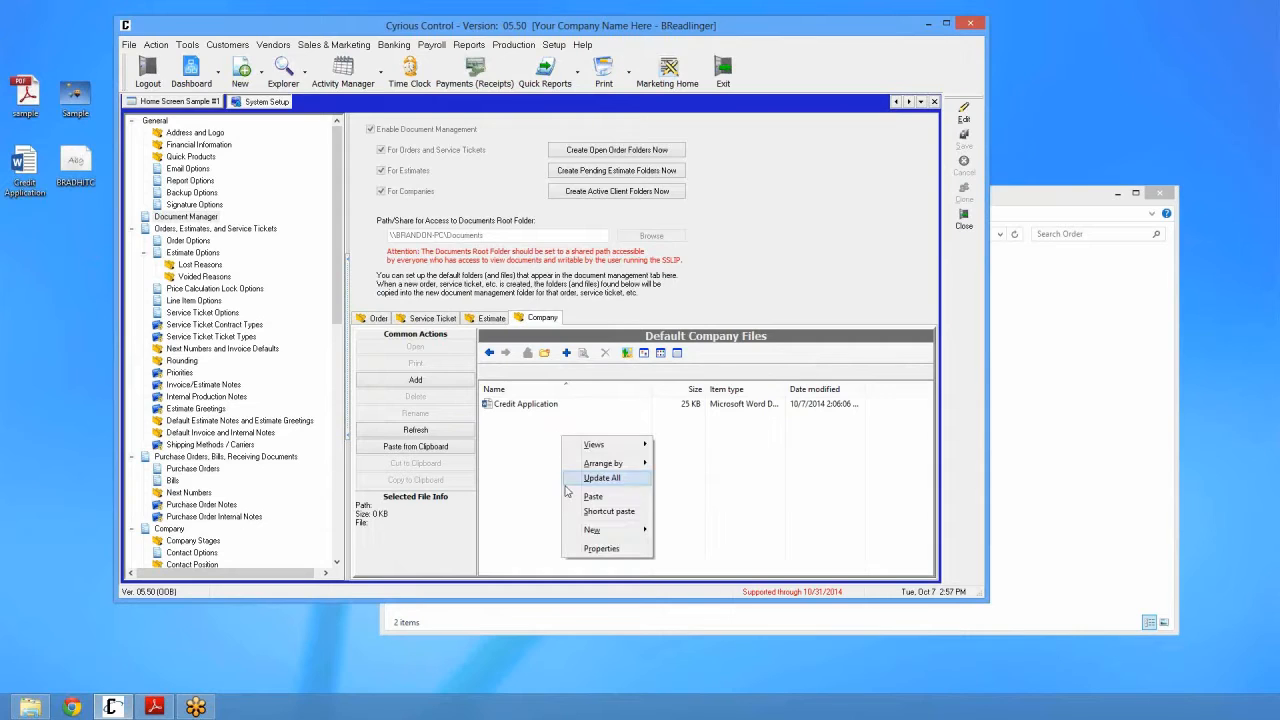
click(545, 450)
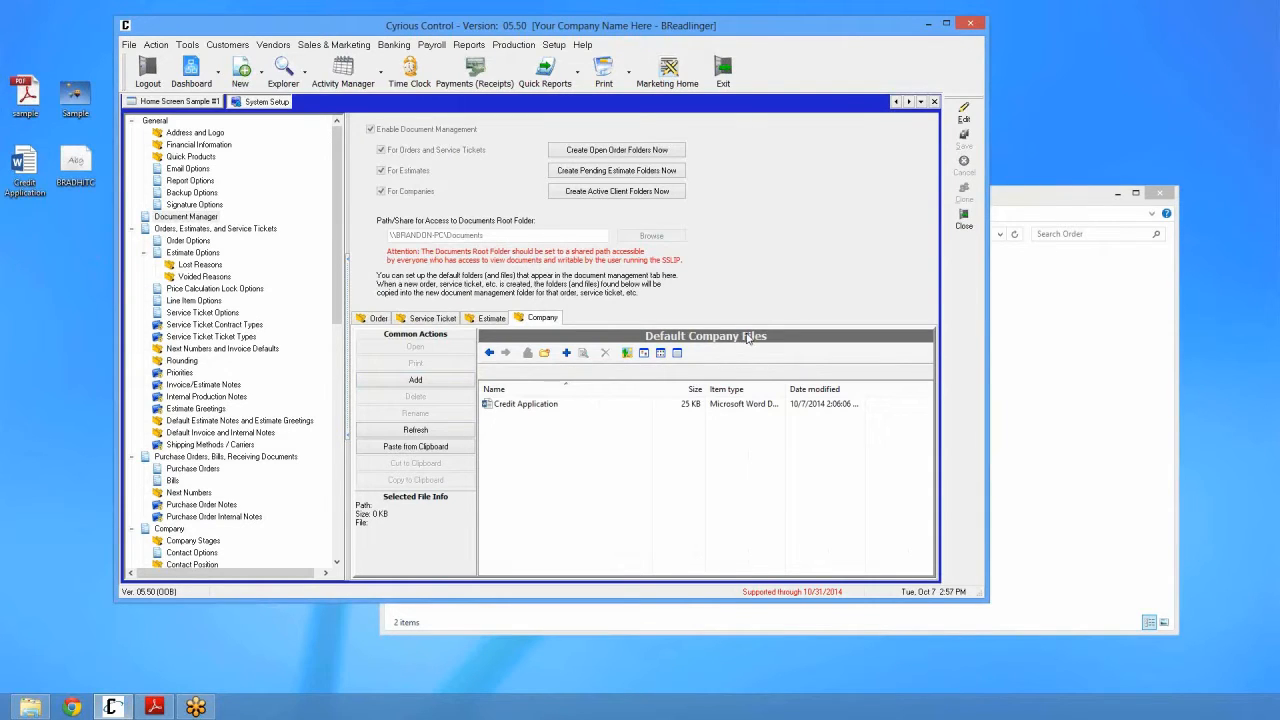
click(514, 406)
Step: Open Default Folders\Company in File Explorer to confirm the Credit Application file, then return to Cyrious
click(1063, 479)
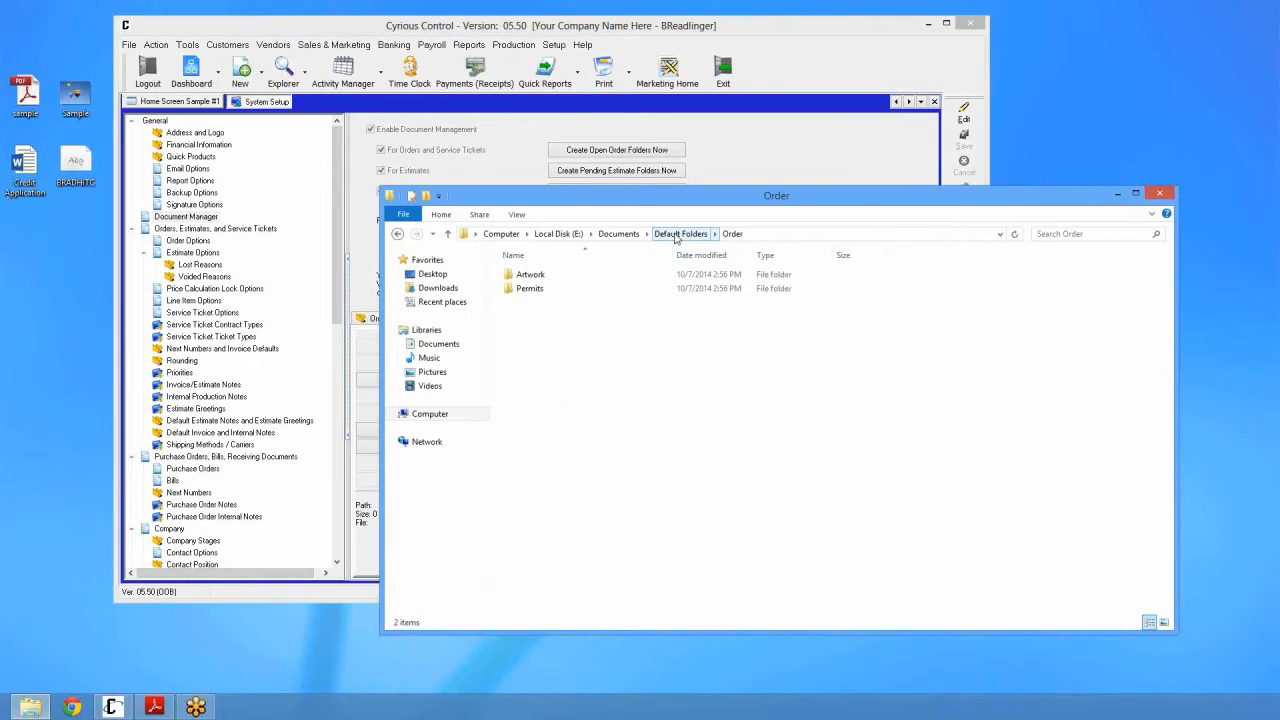
click(676, 236)
double_click(537, 276)
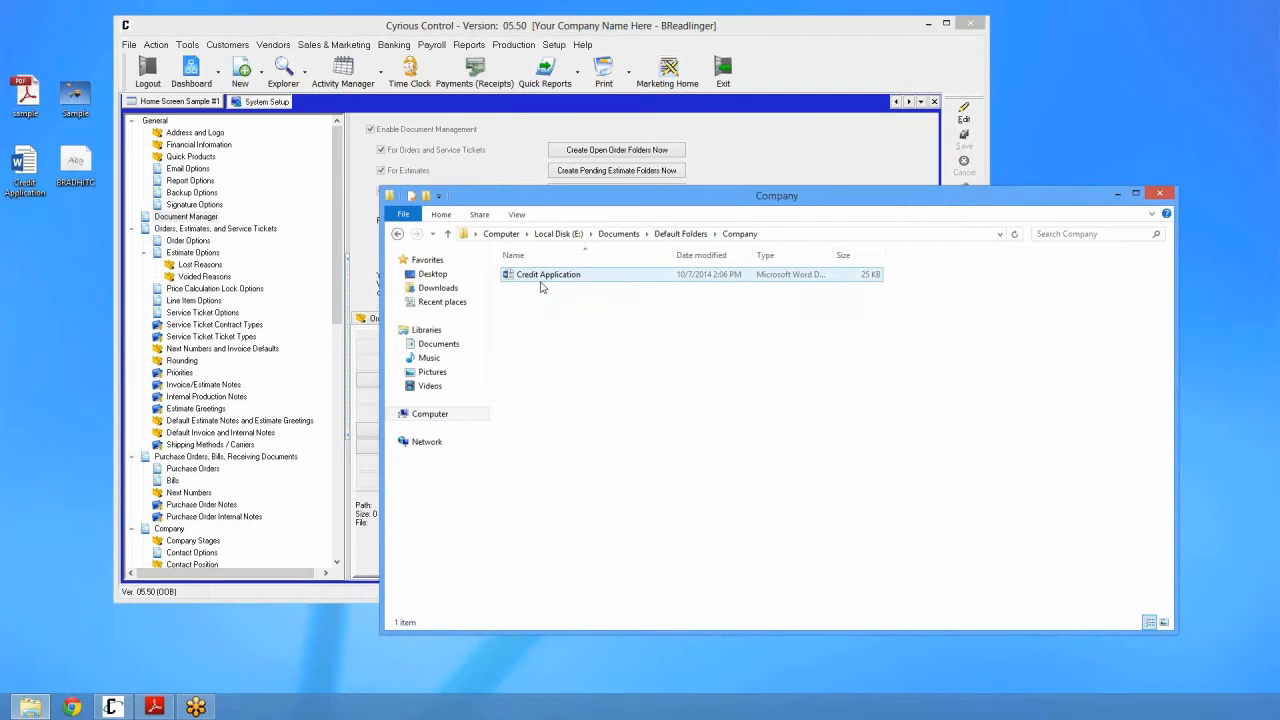
click(783, 170)
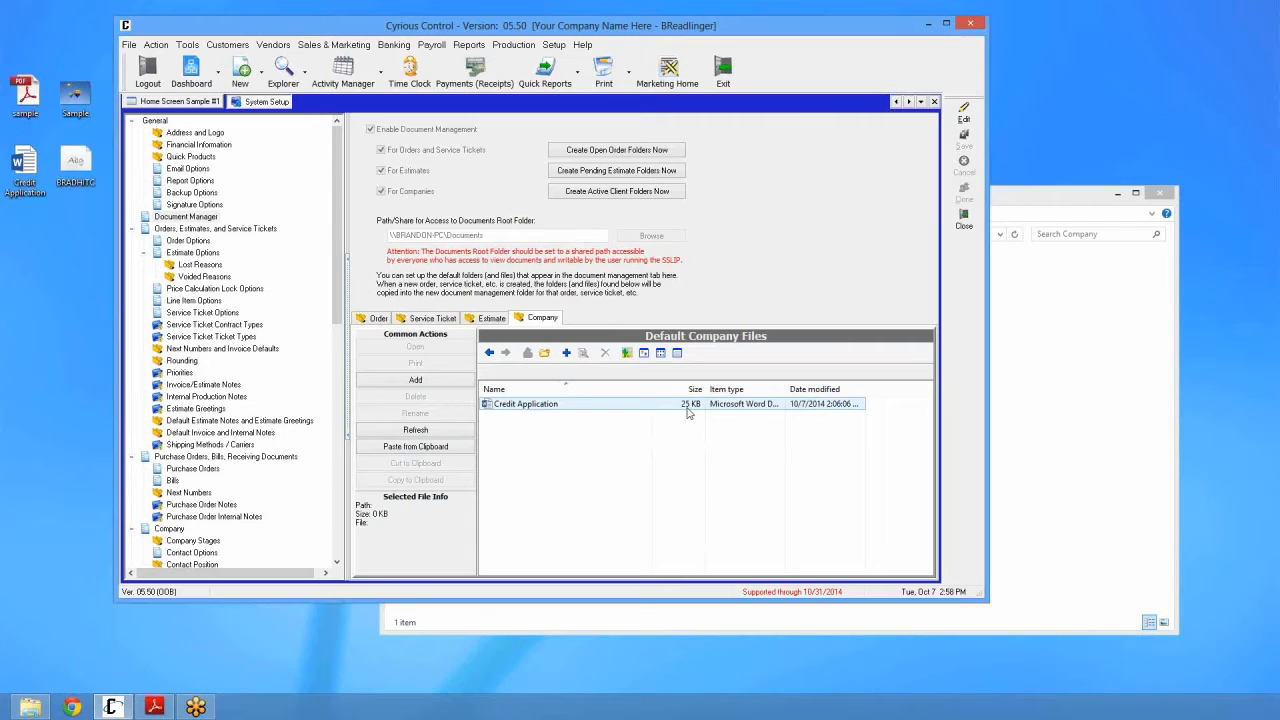
Step: Switch through the Service Ticket tab to the empty Estimate tab of default files
click(452, 320)
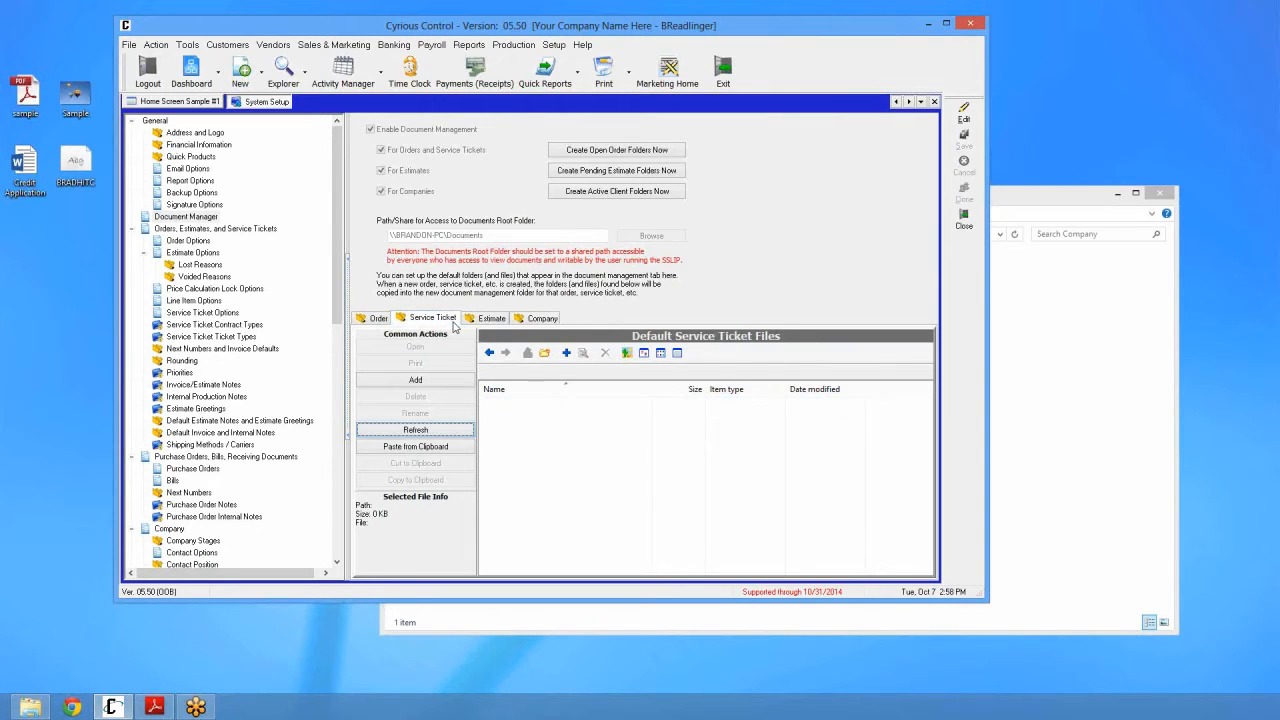
click(483, 322)
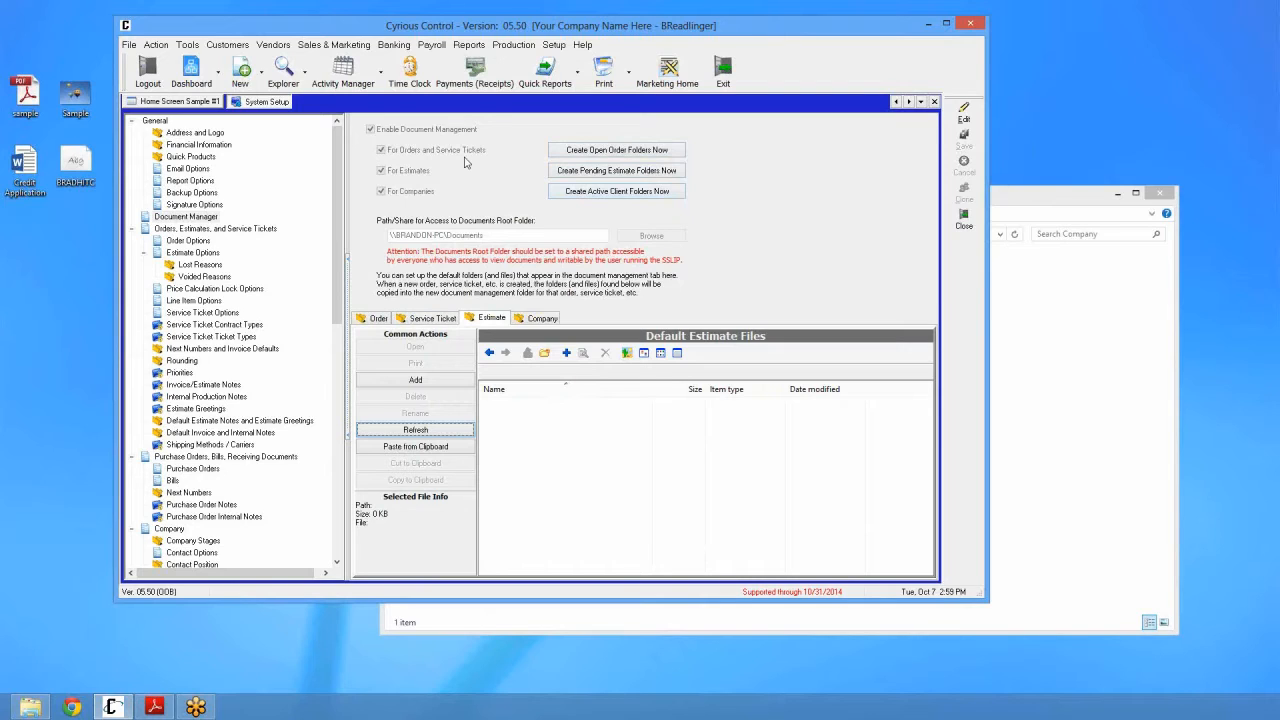
Step: Run Create Open Order, Pending Estimate and Active Client Folders Now, confirming each prompt
click(613, 152)
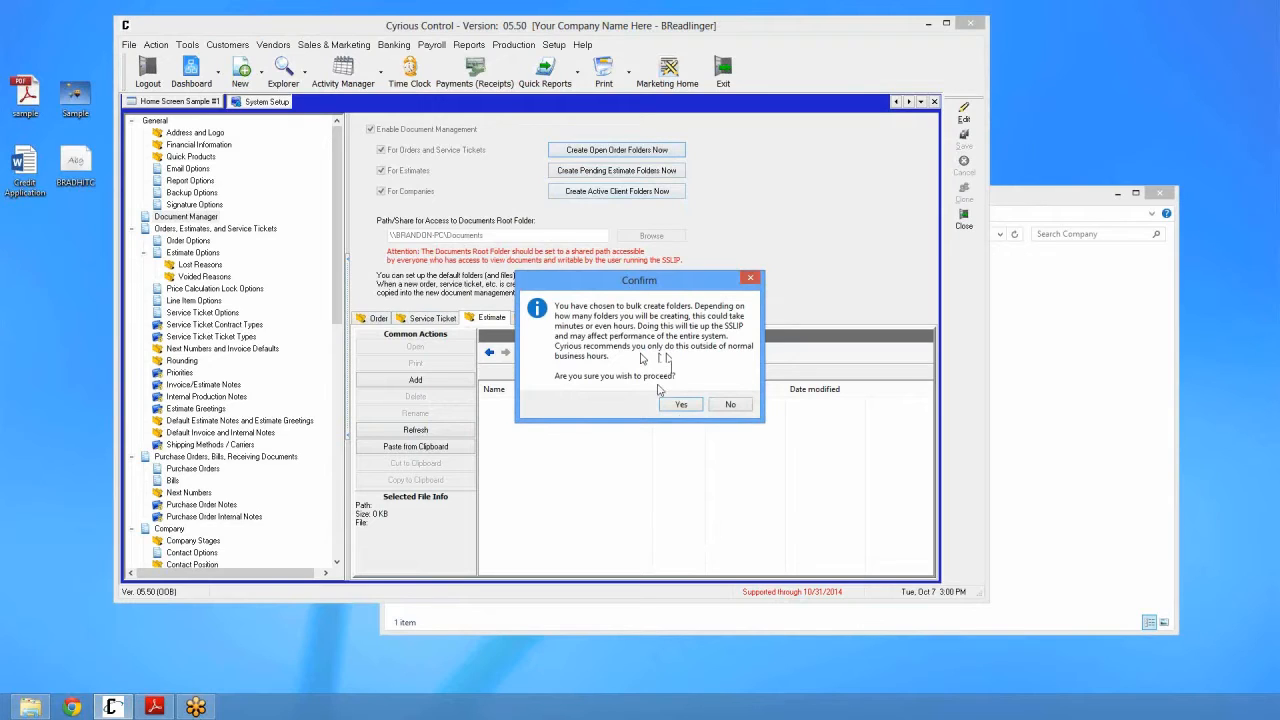
key(Return)
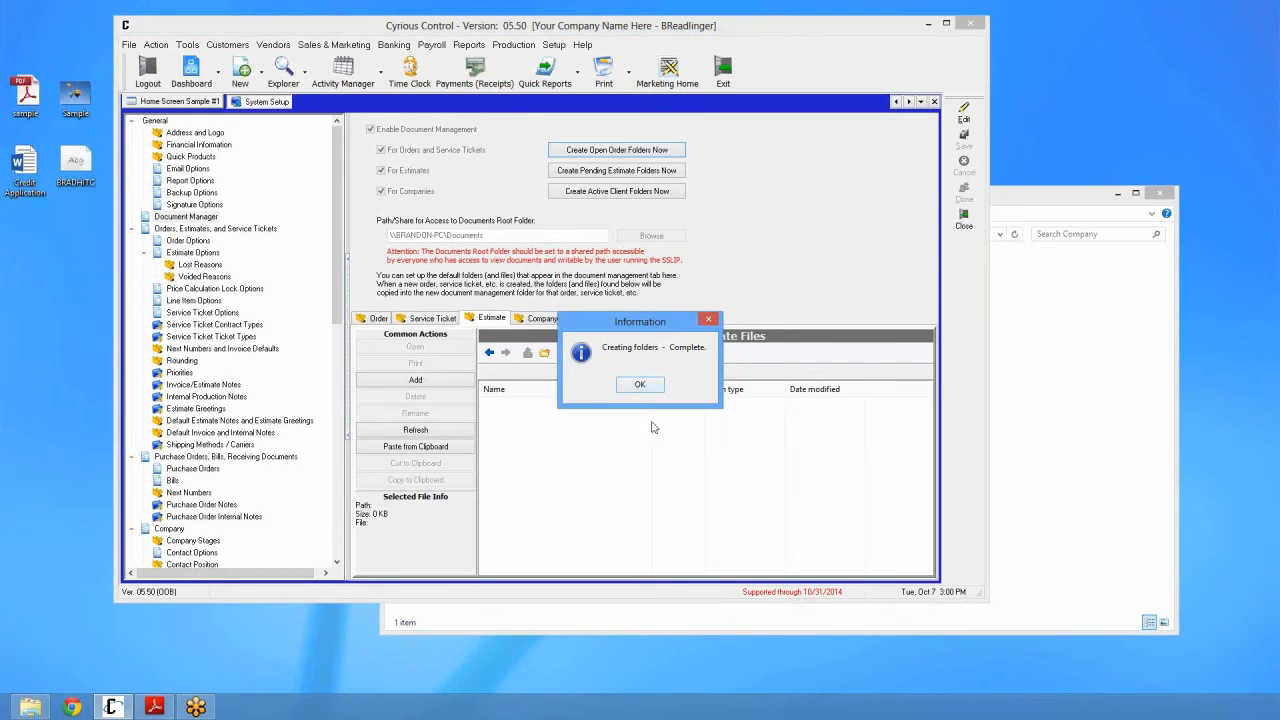
key(Return)
click(637, 172)
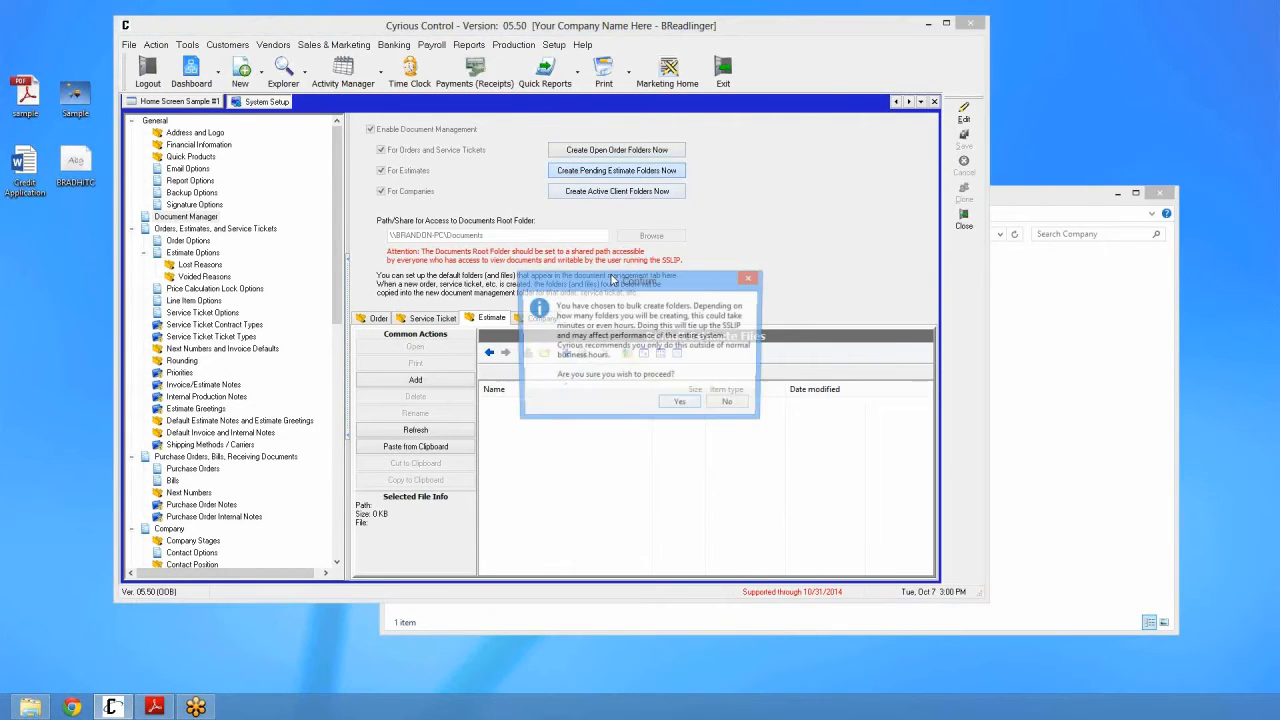
click(694, 406)
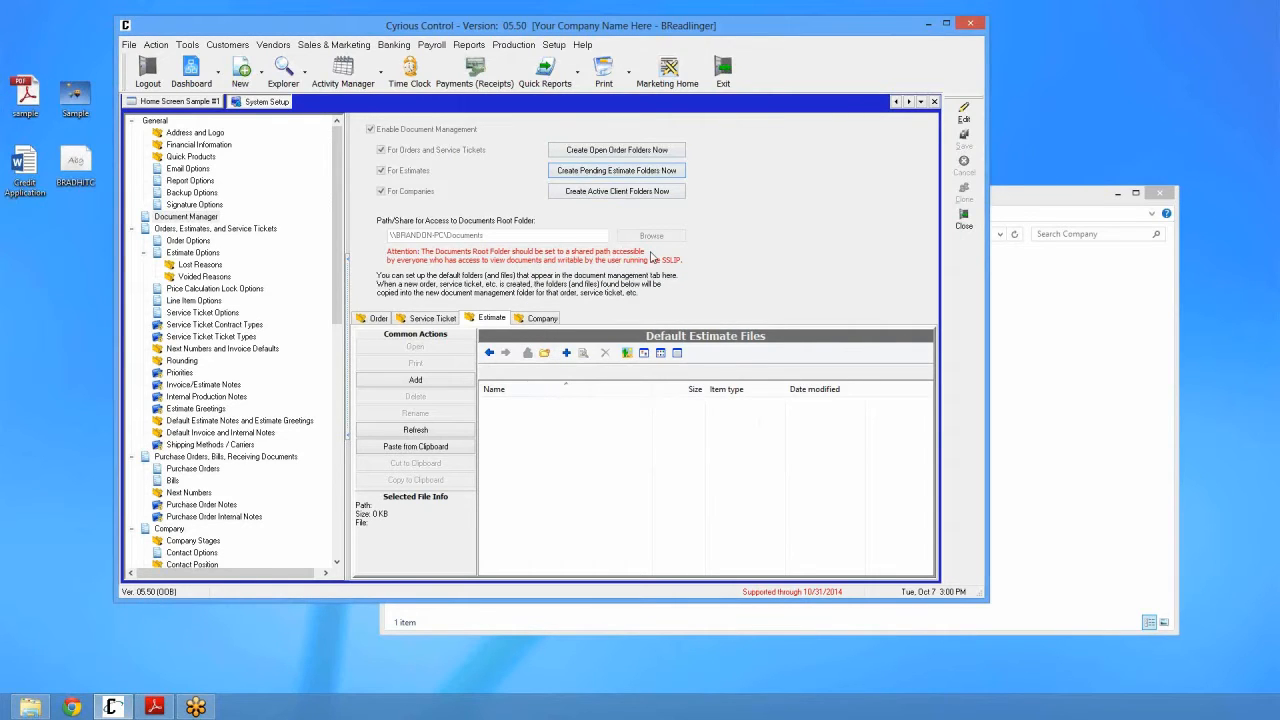
click(617, 191)
click(686, 406)
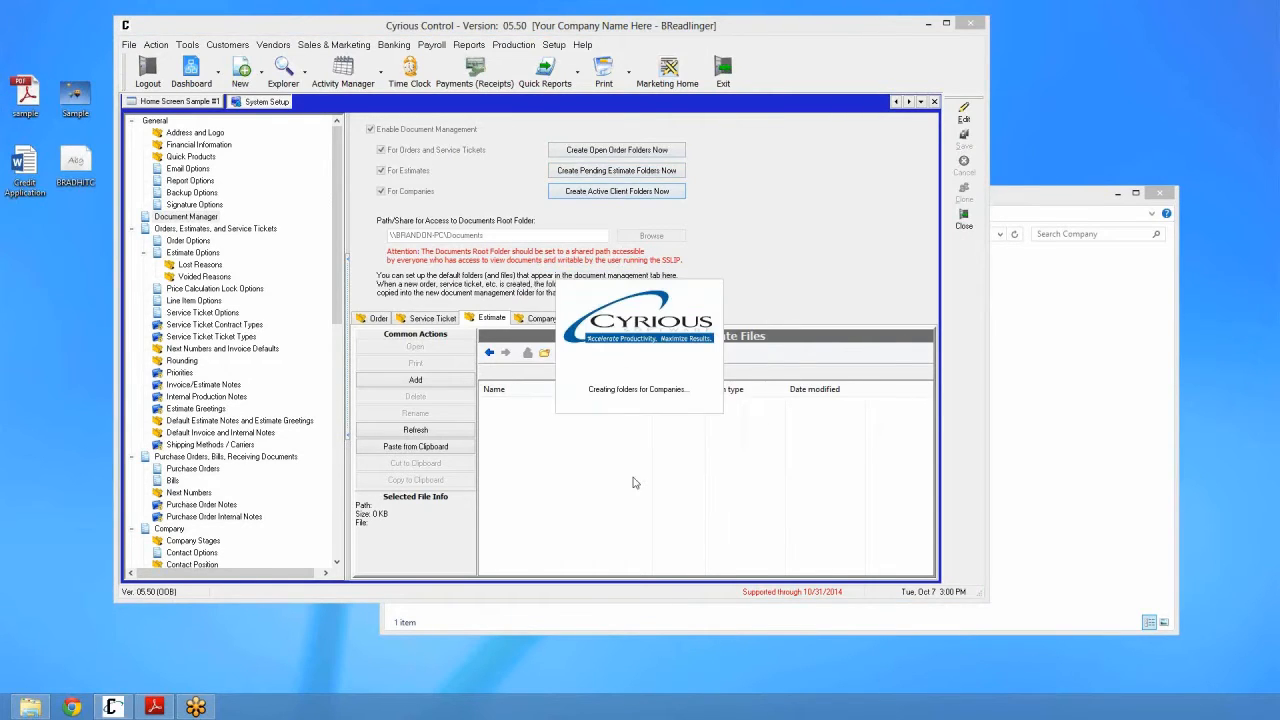
click(641, 382)
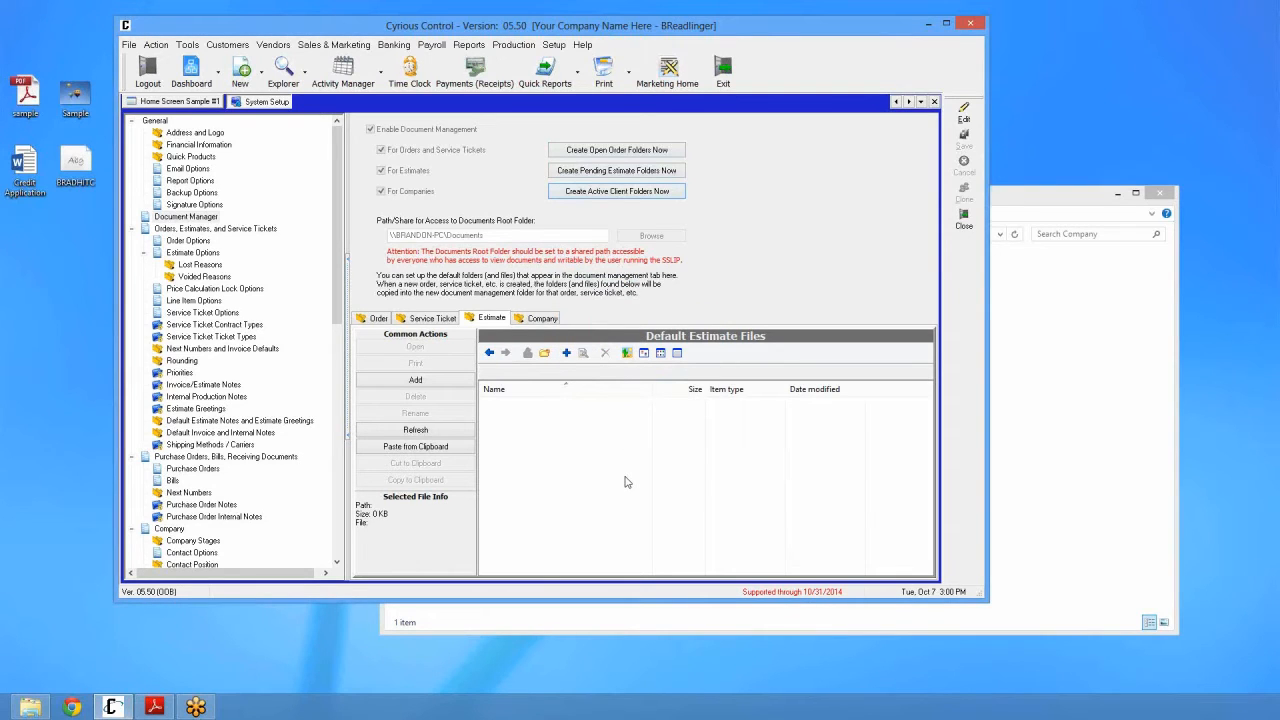
click(1040, 410)
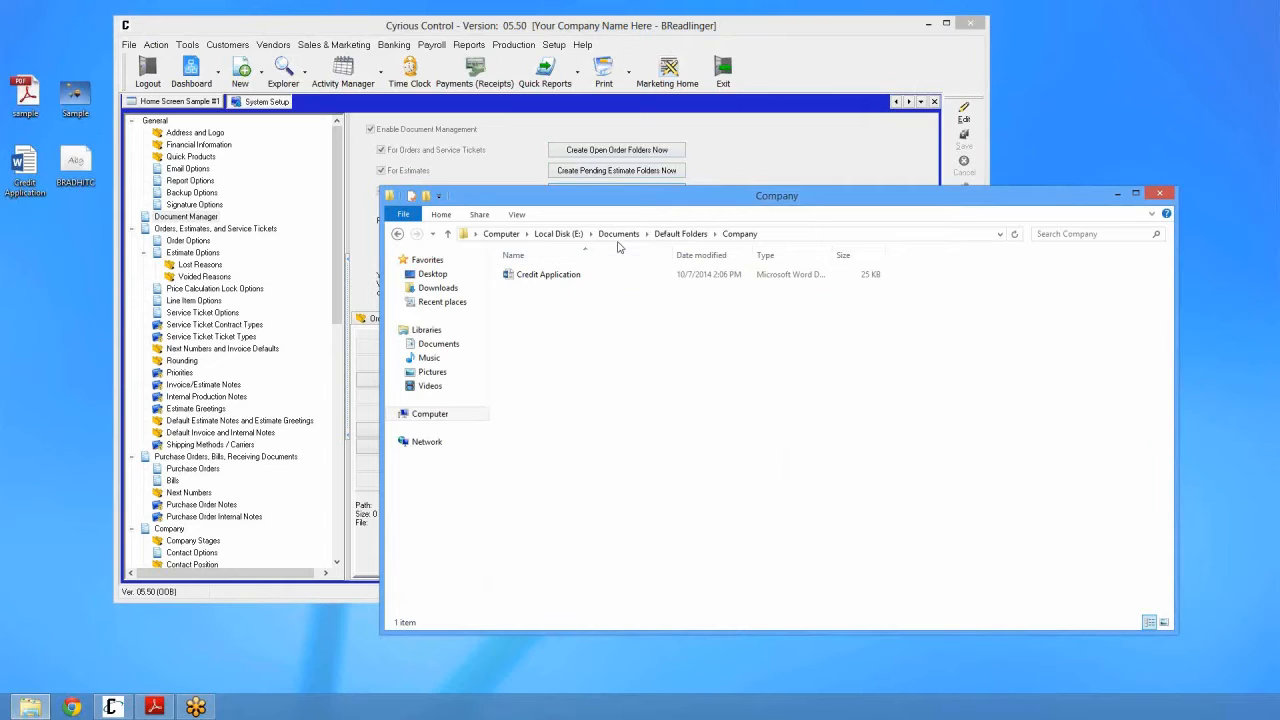
Step: Browse Documents\Company and look inside the letter folders A, J and W
click(618, 234)
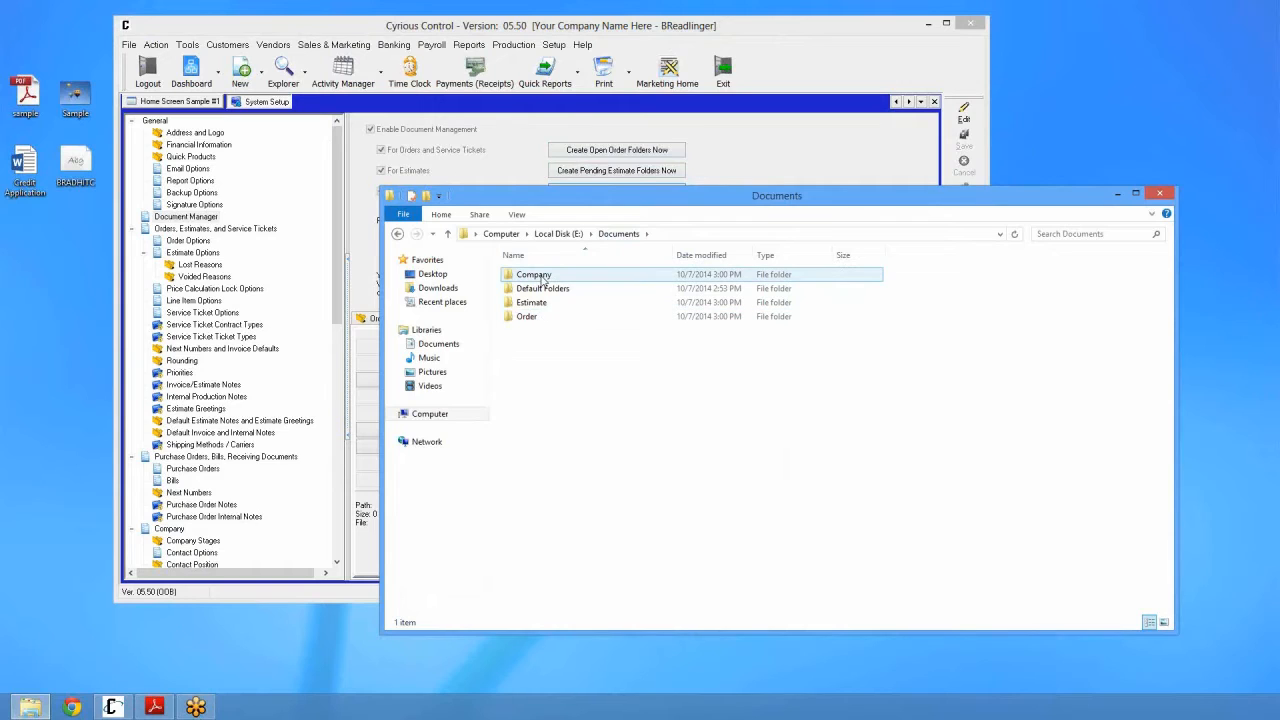
double_click(528, 276)
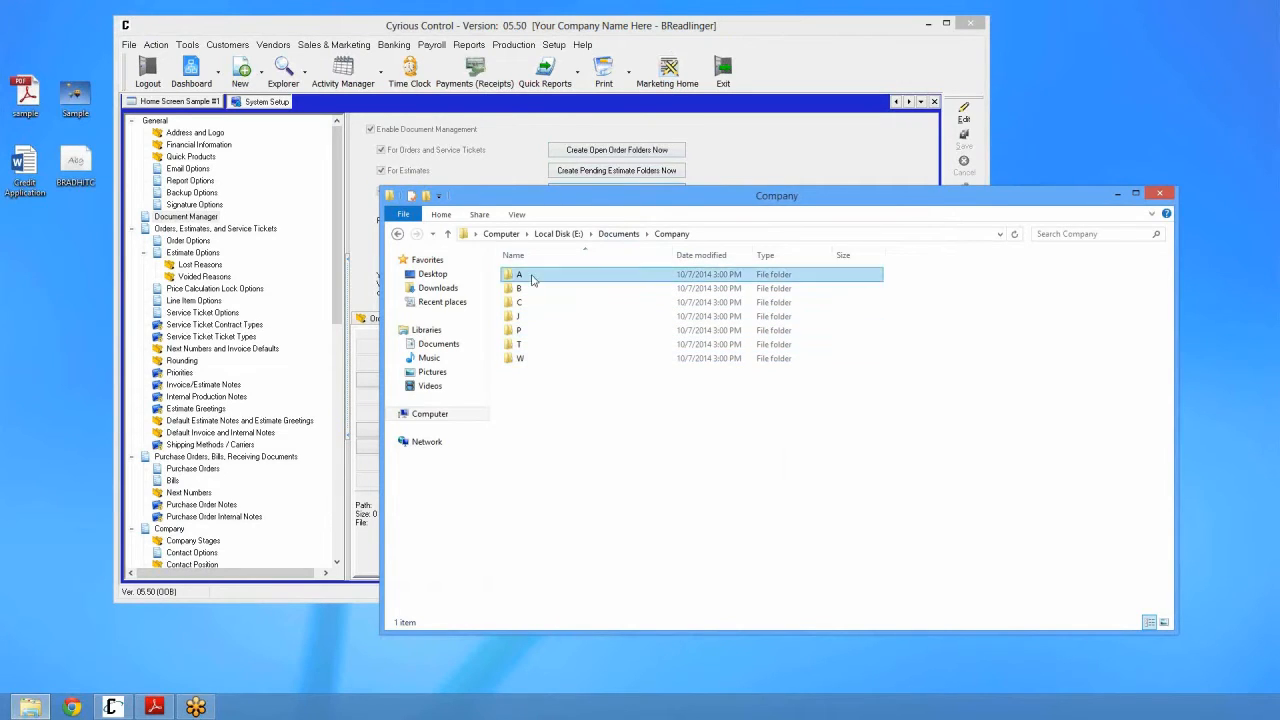
double_click(528, 276)
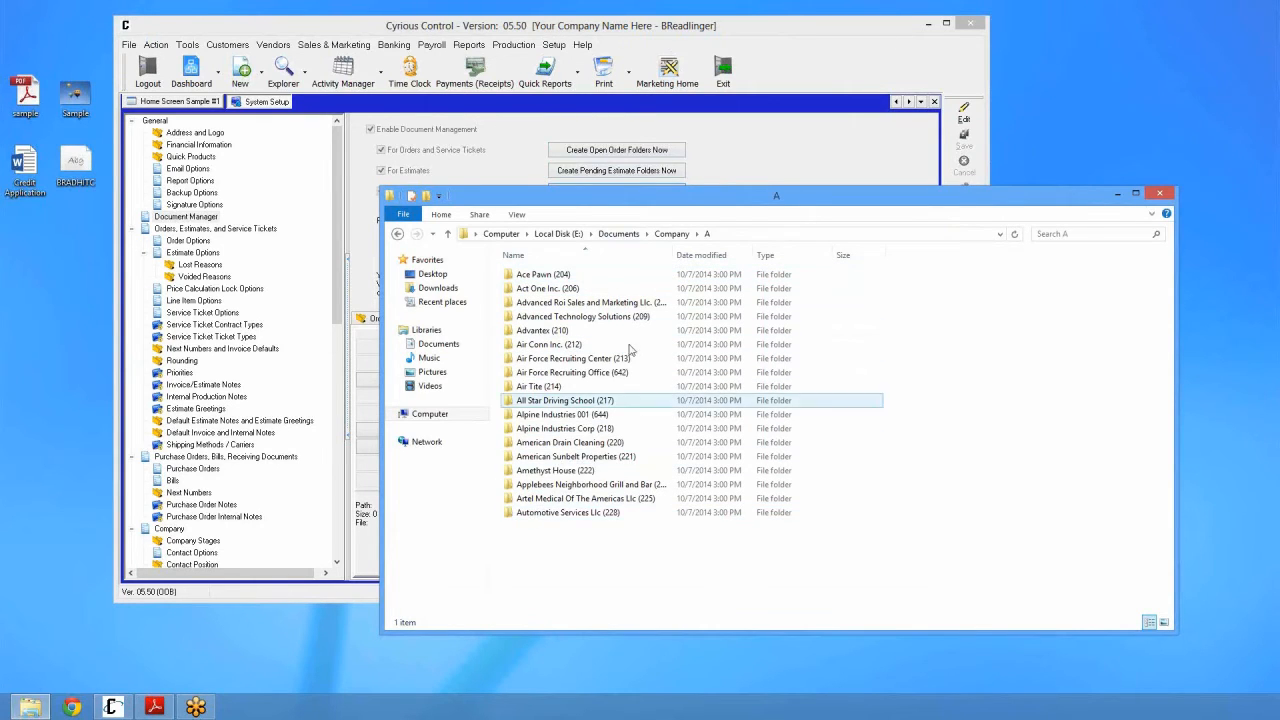
click(658, 236)
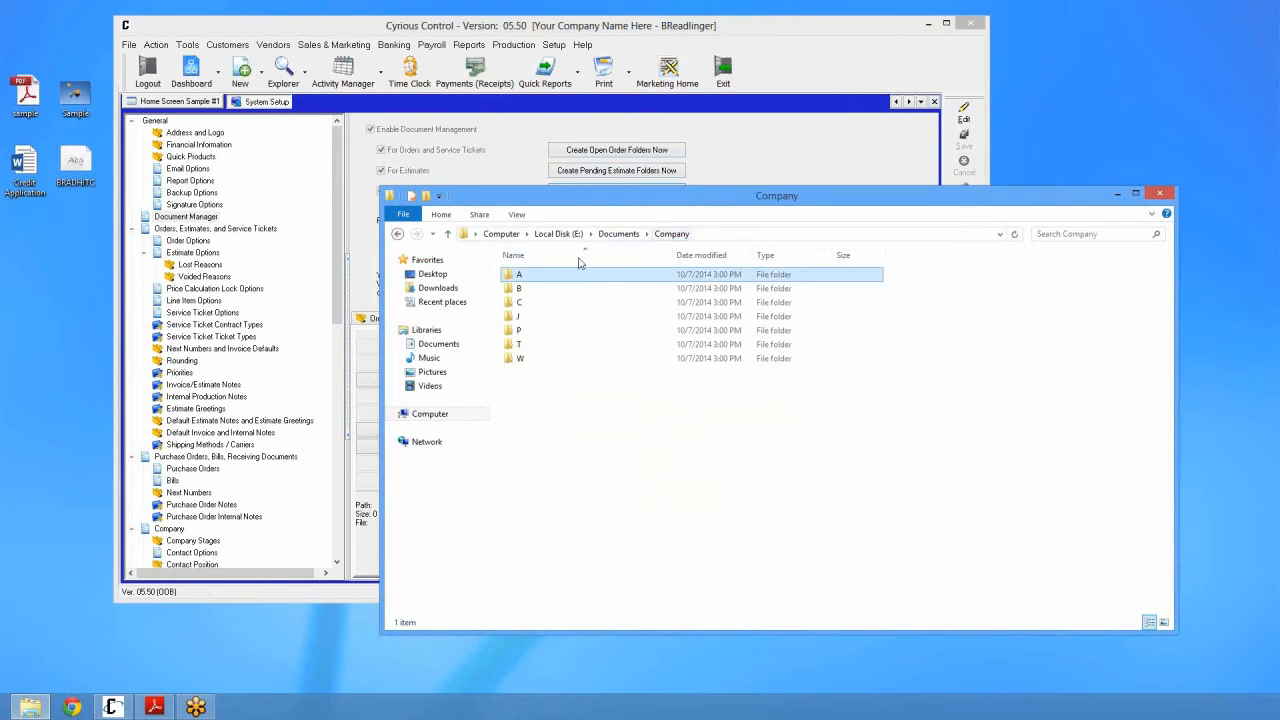
double_click(540, 317)
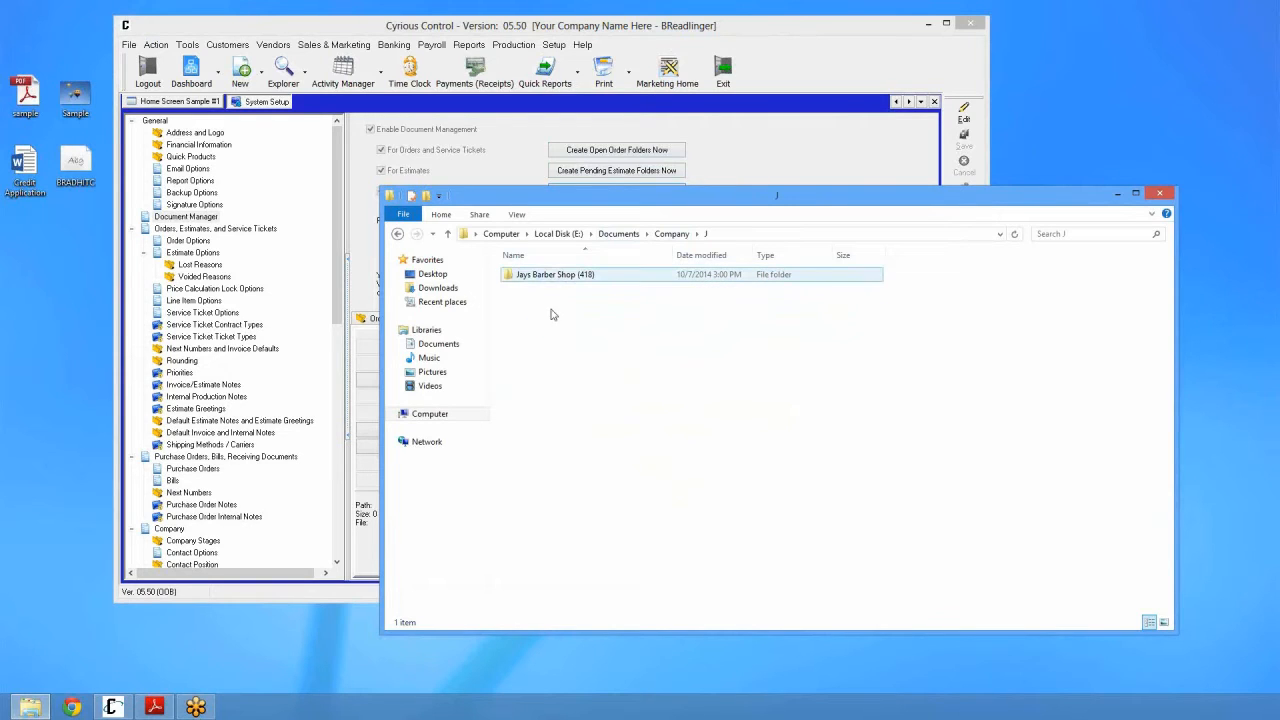
click(665, 237)
double_click(537, 358)
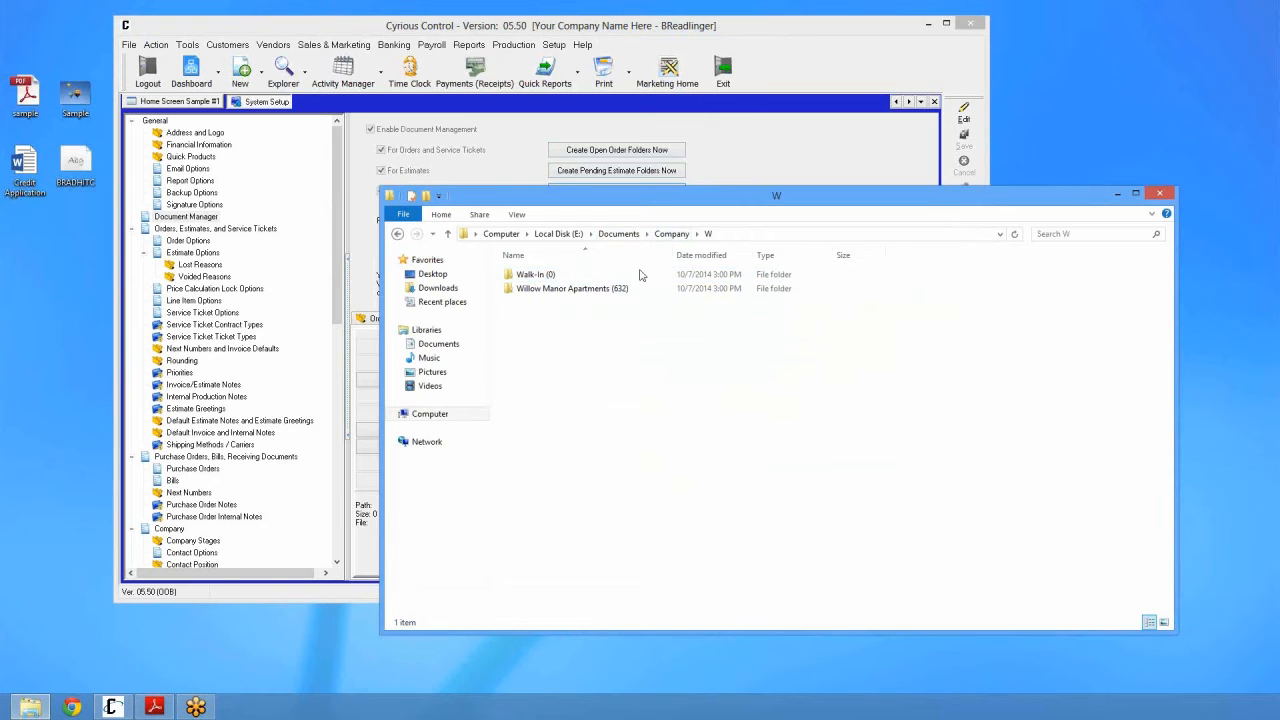
click(665, 236)
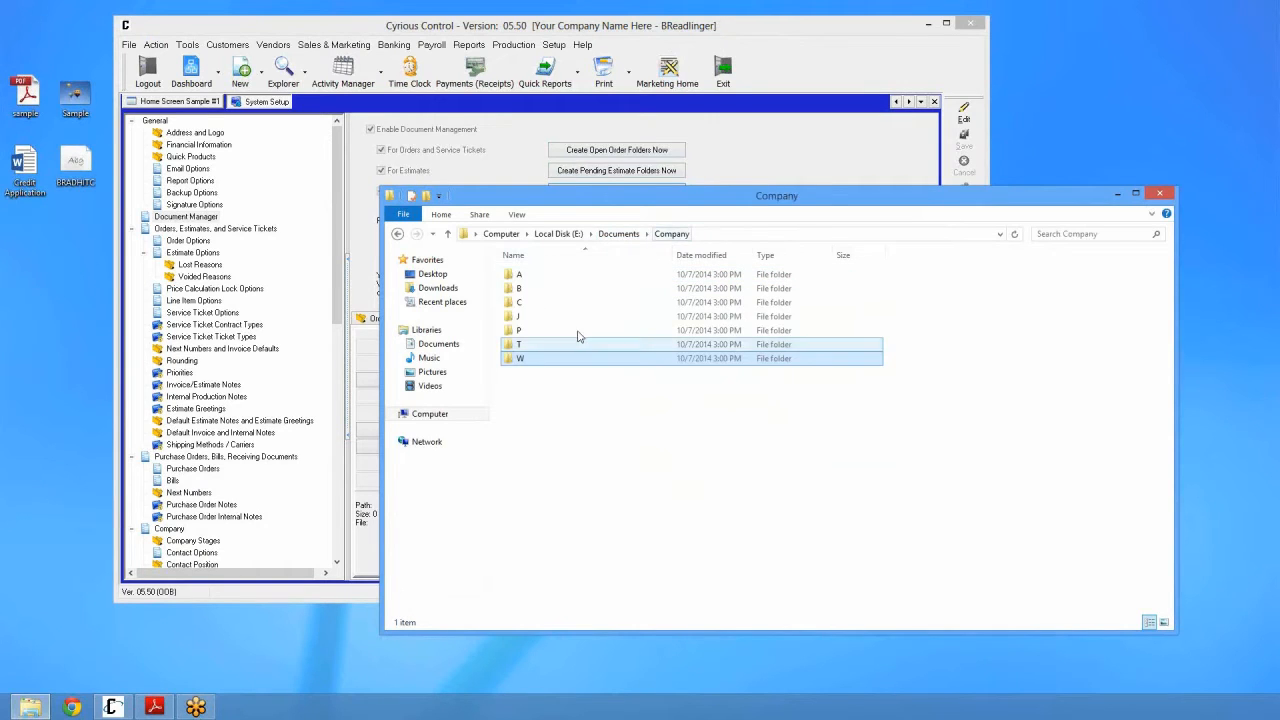
click(556, 406)
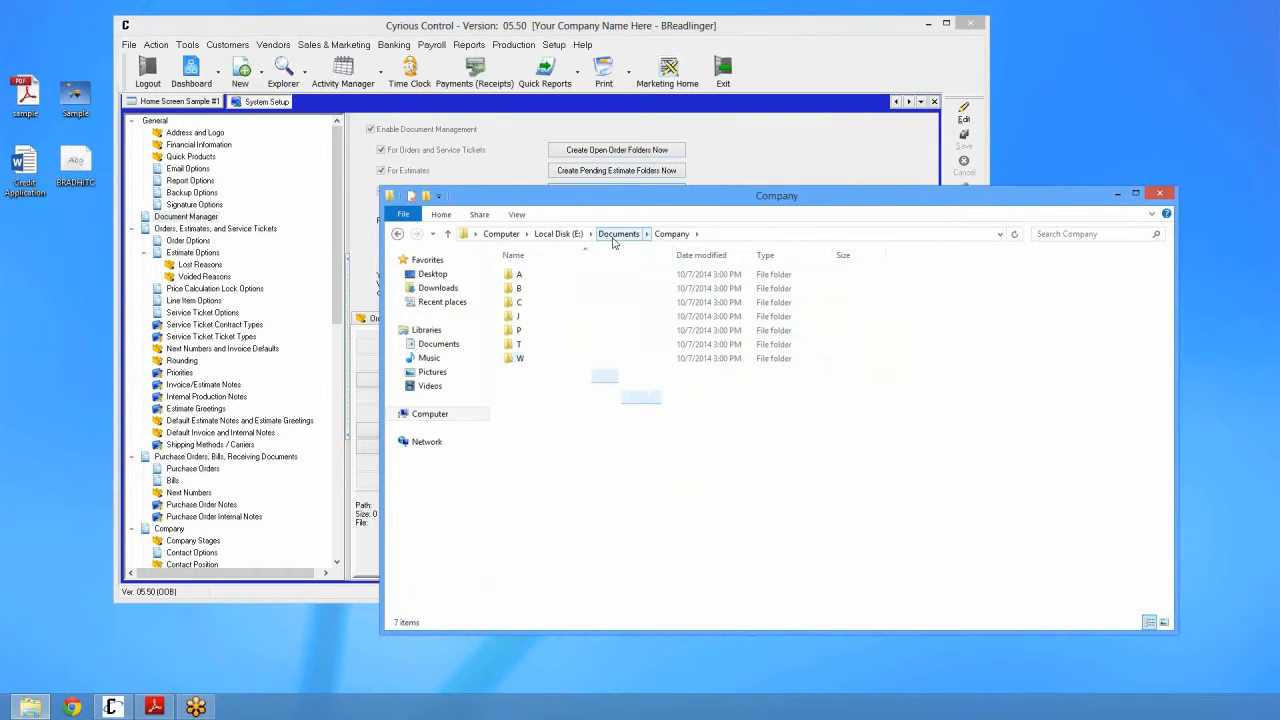
Step: Open the Documents\Estimate\0 folder in File Explorer
click(614, 234)
click(549, 303)
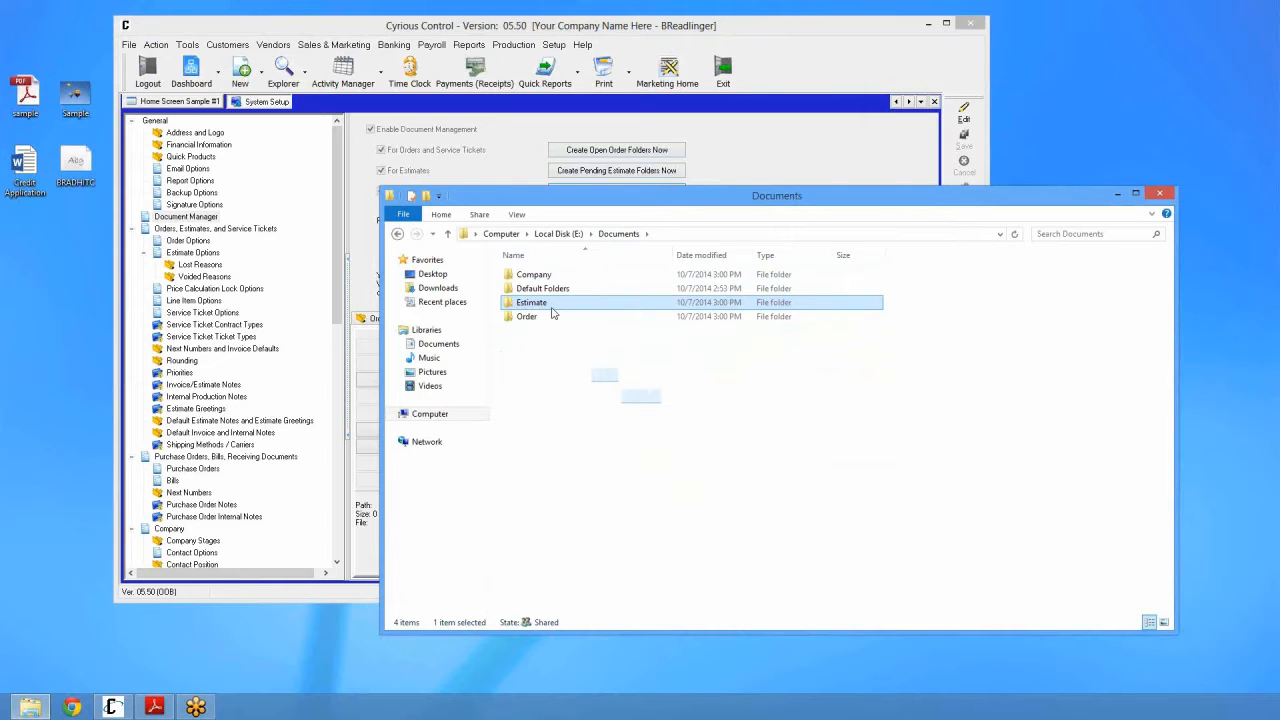
double_click(550, 304)
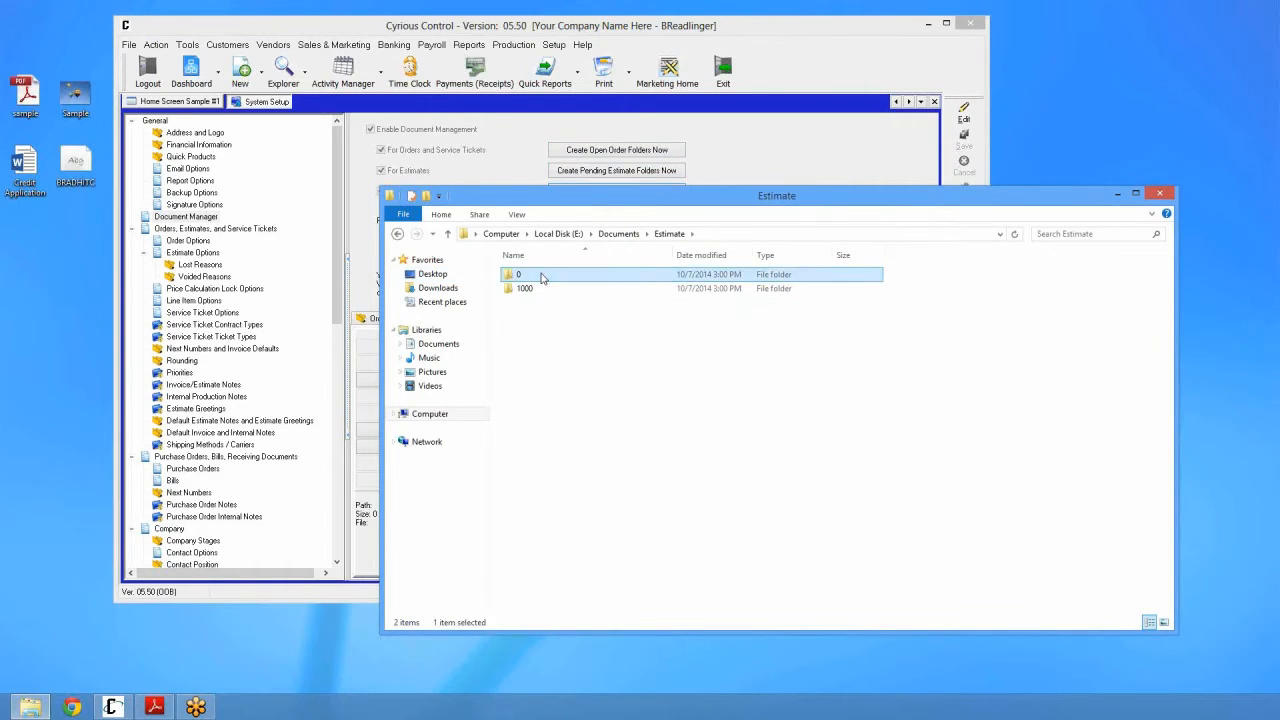
double_click(546, 277)
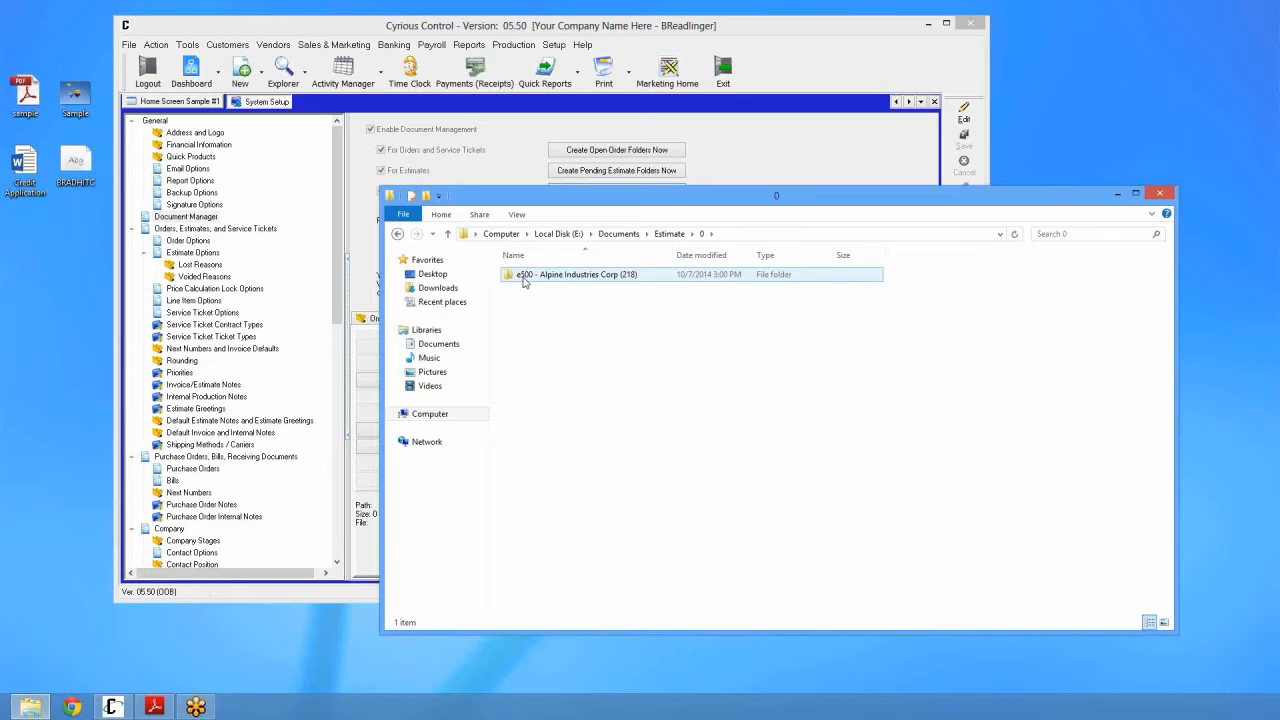
Step: Open the Ace Pawn folder under Documents\Order\8000 to see its Artwork and Permits subfolders
click(633, 236)
double_click(550, 320)
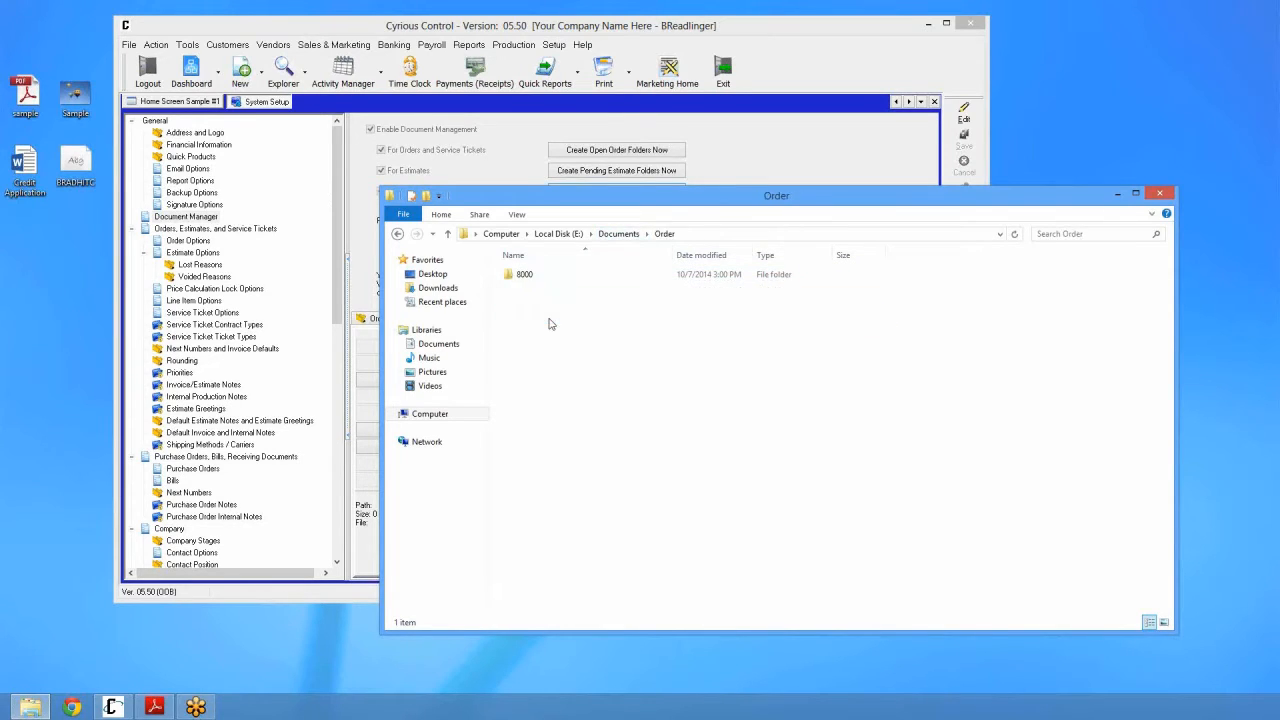
click(531, 282)
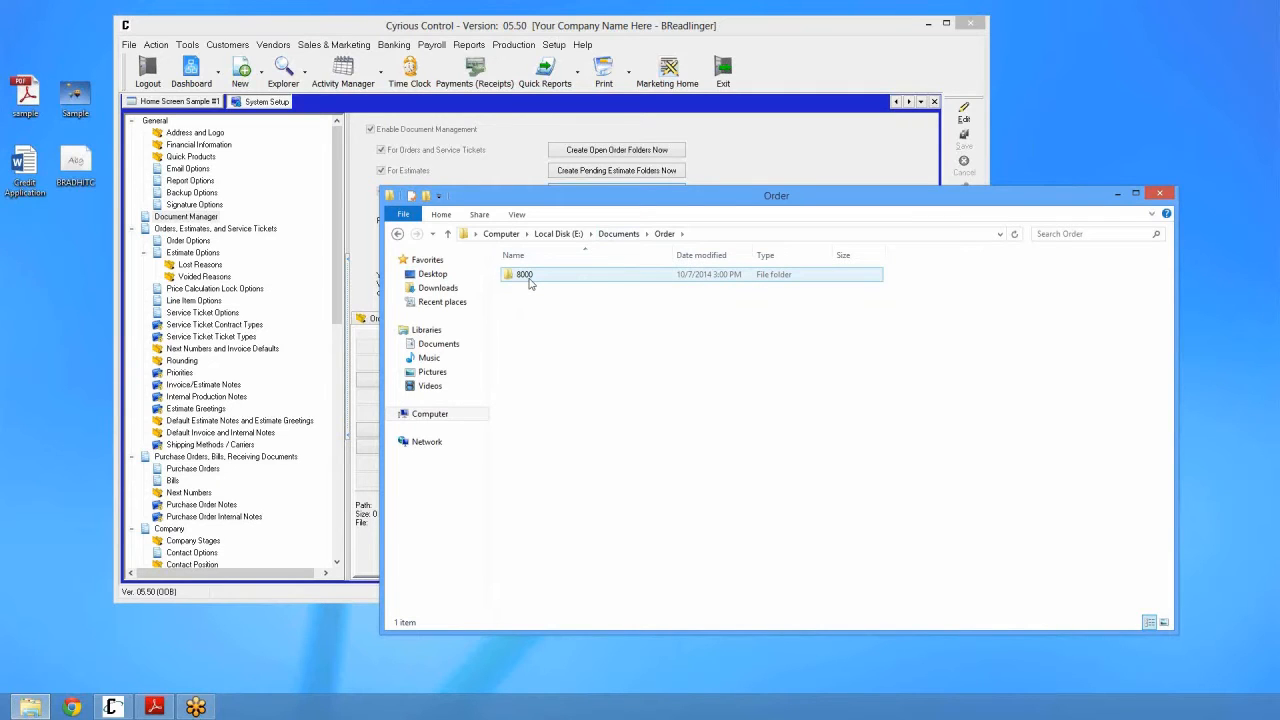
double_click(531, 280)
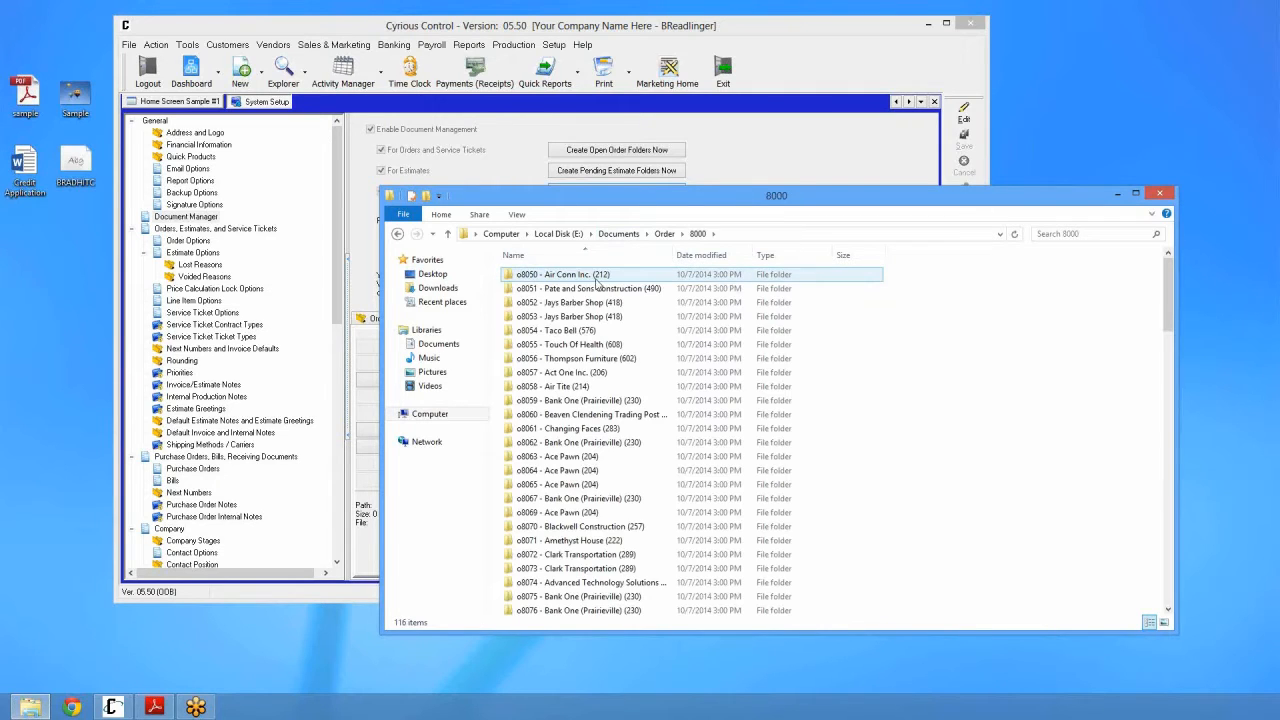
scroll(590, 458, down, 8)
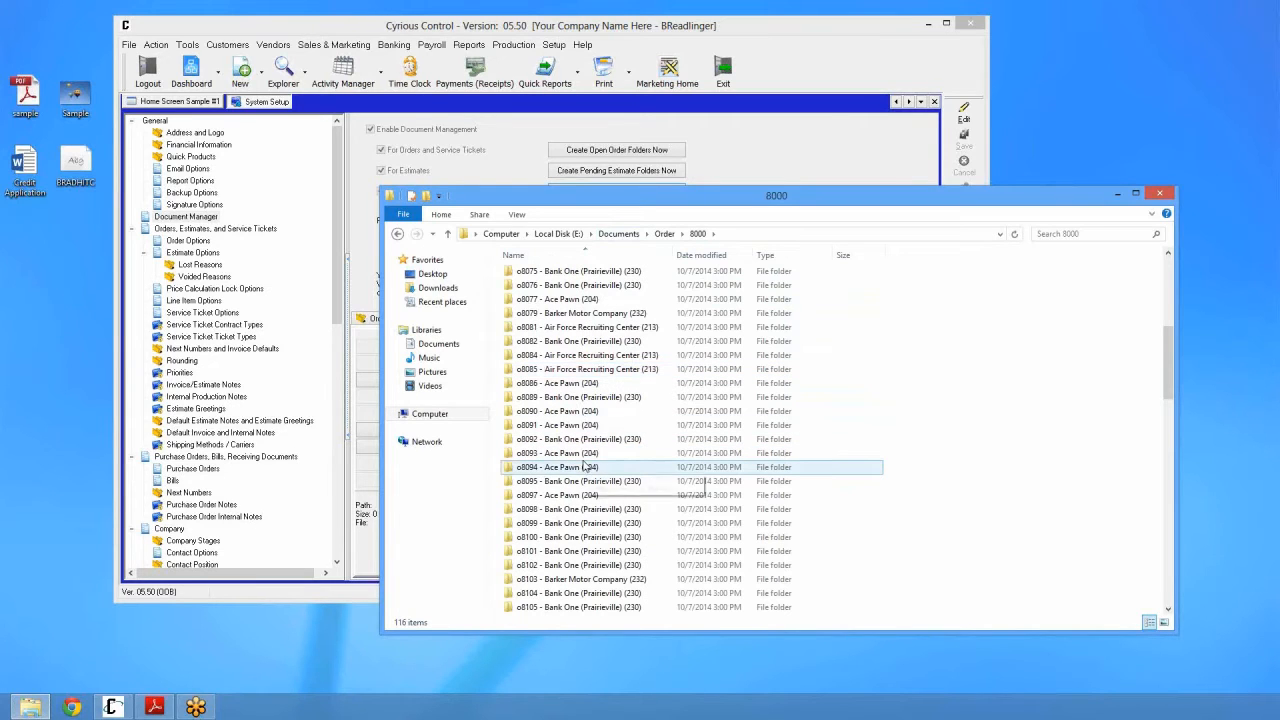
double_click(586, 466)
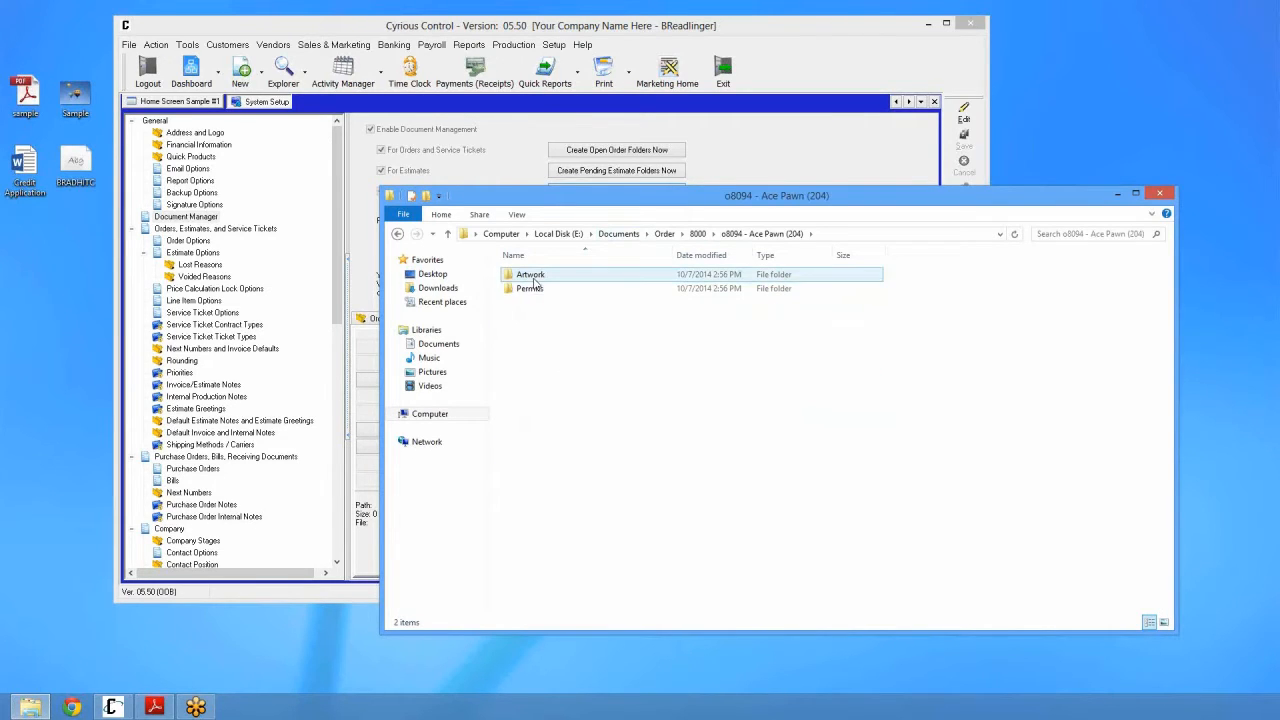
click(531, 289)
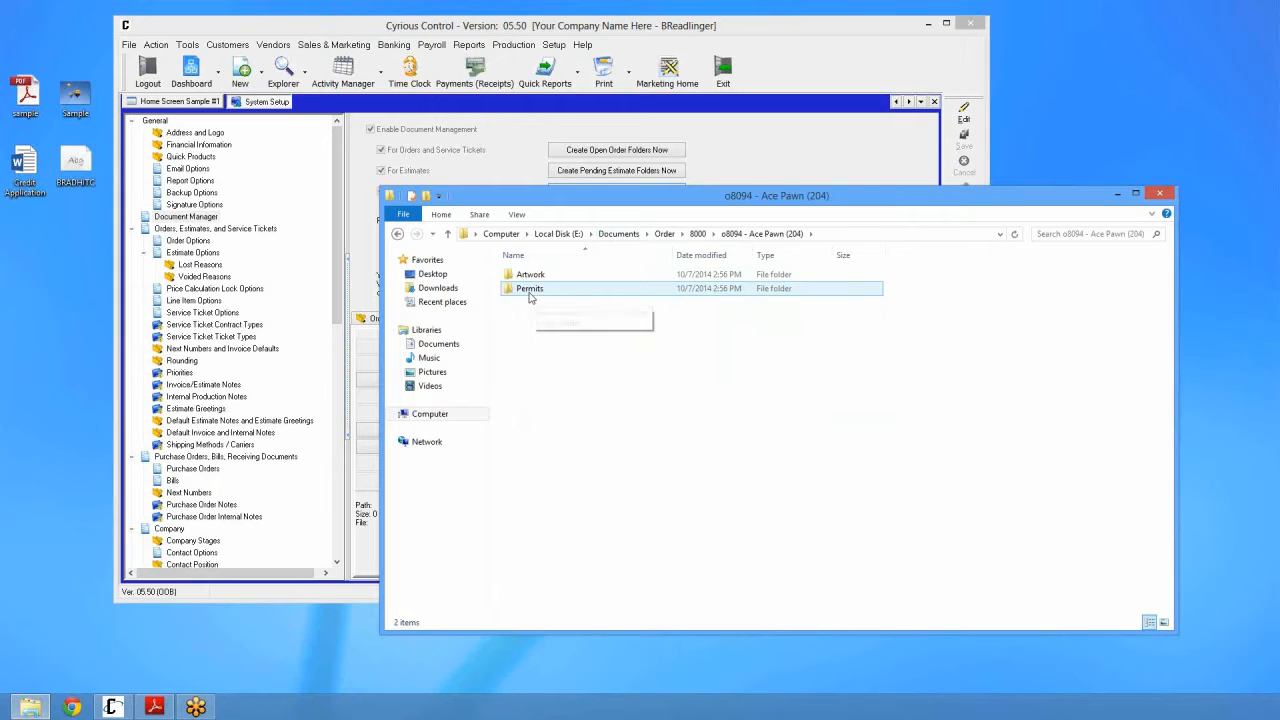
click(510, 154)
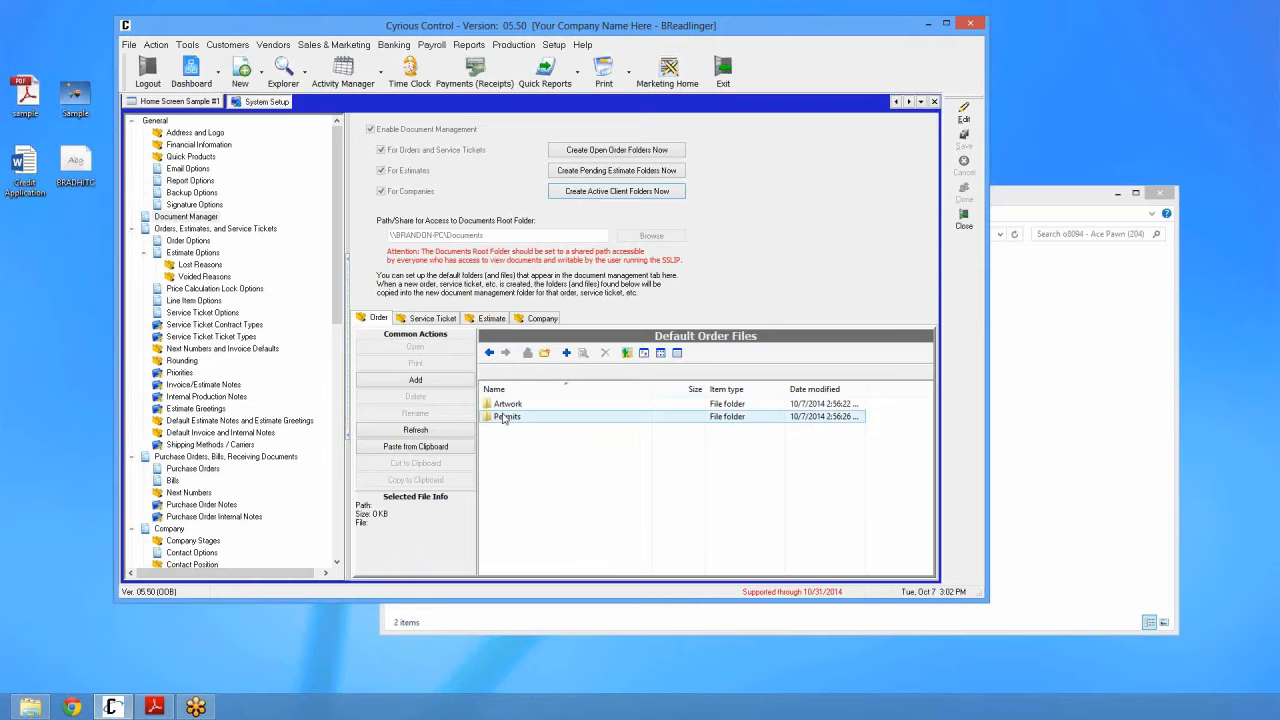
Step: Return File Explorer to the Documents folder and close System Setup in Cyrious Control
click(1010, 386)
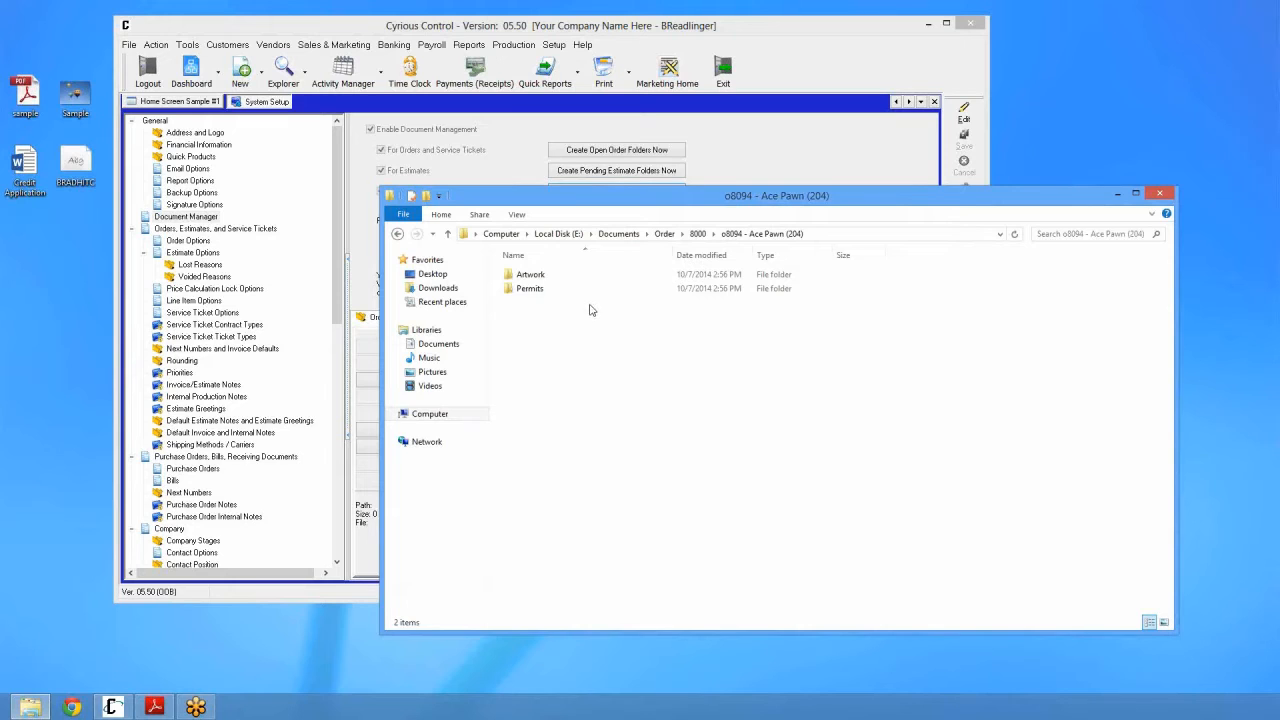
click(697, 233)
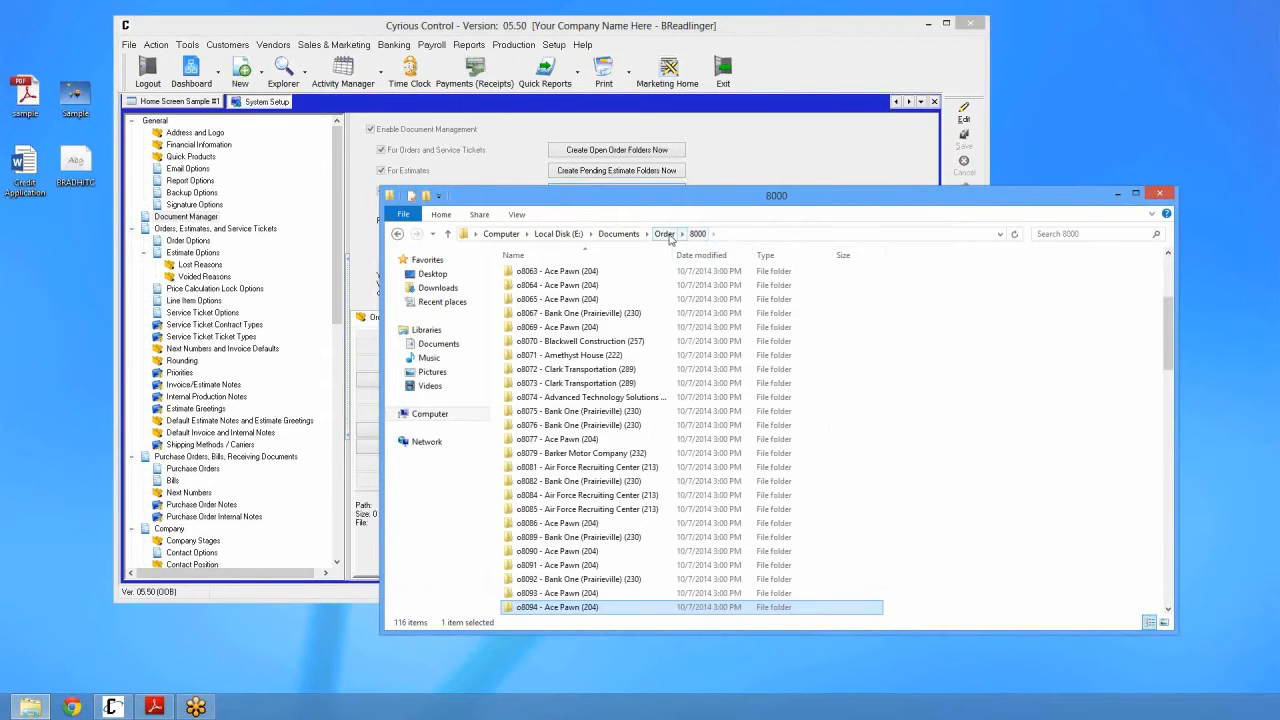
click(664, 233)
click(619, 233)
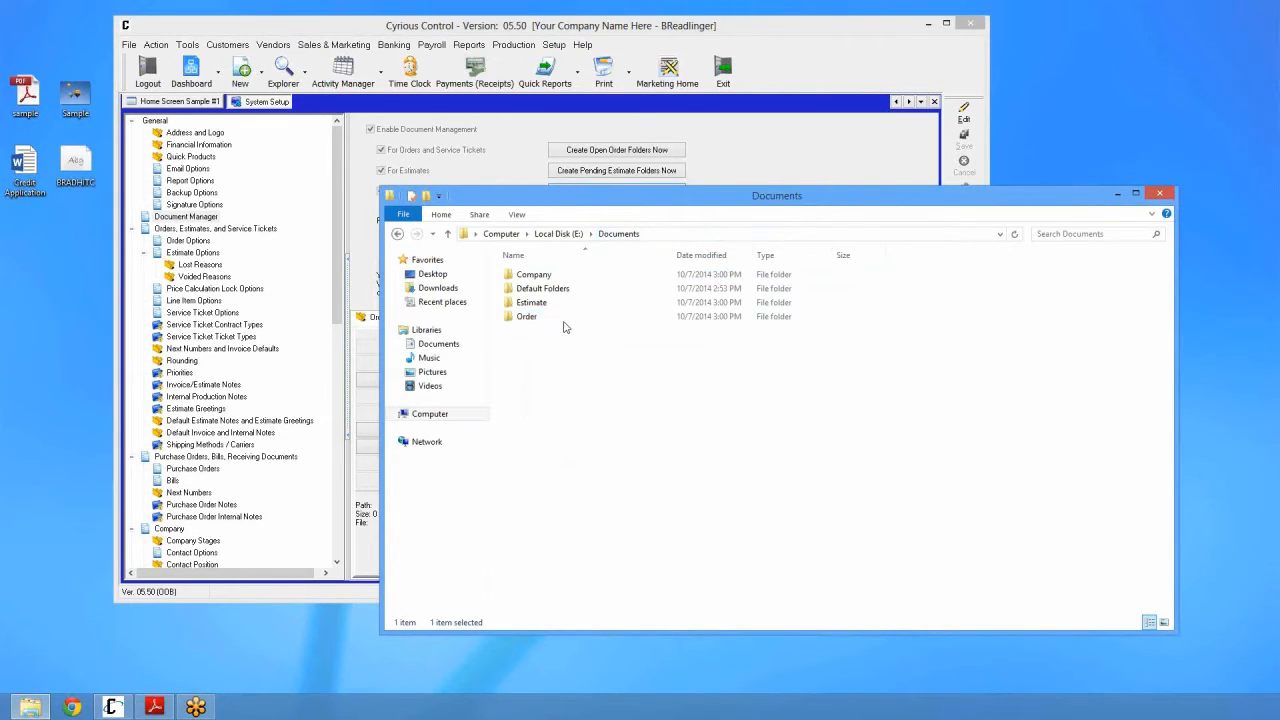
click(529, 153)
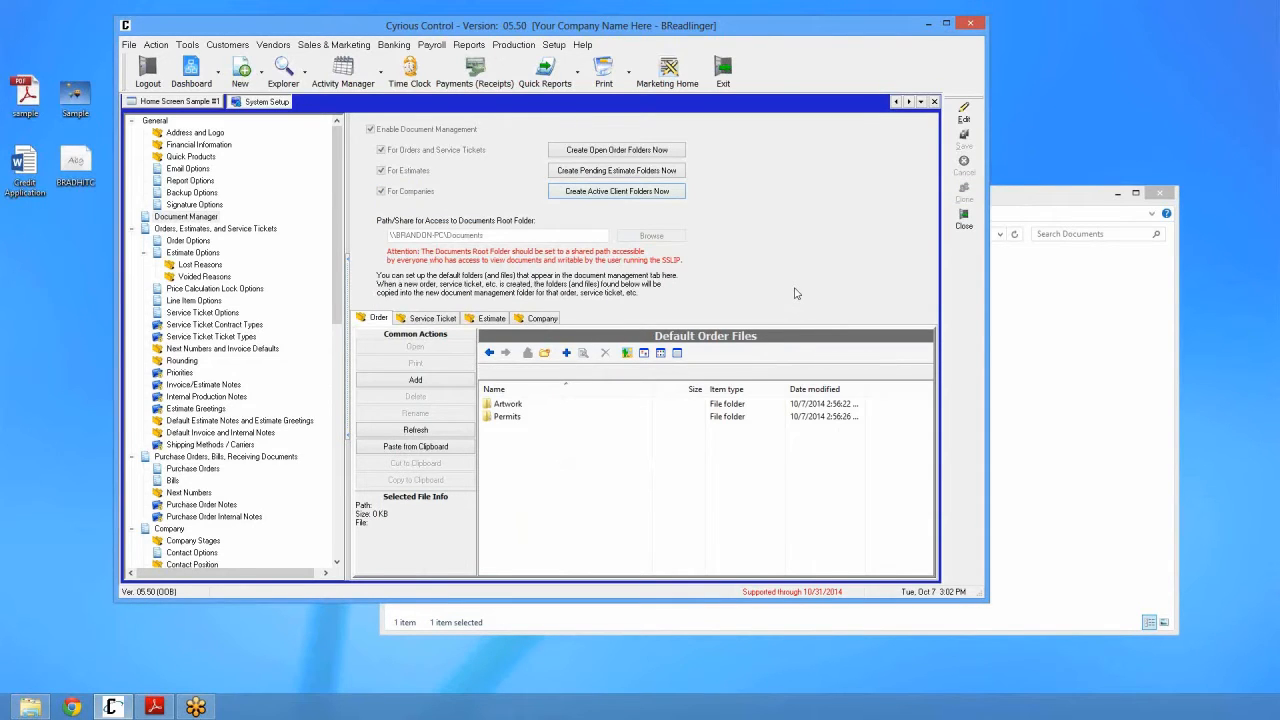
click(964, 218)
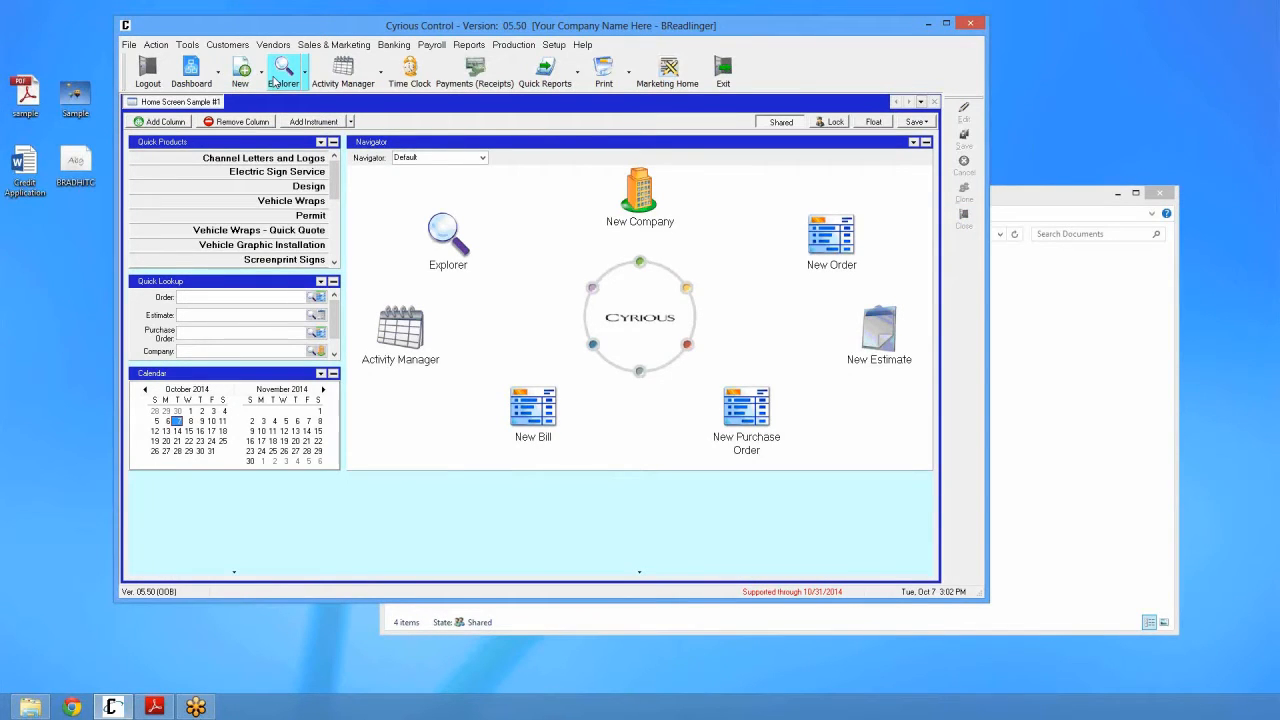
Step: Search companies in the explorer and open the Ace Pawn record
click(304, 70)
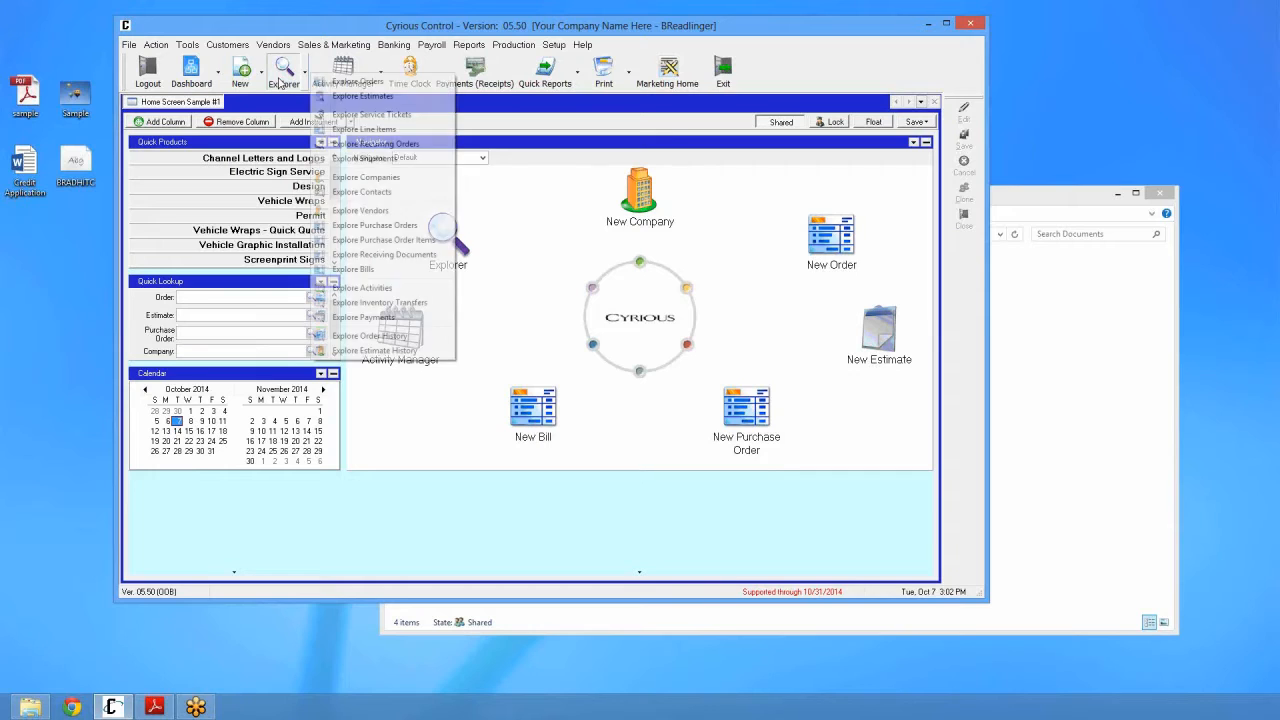
click(389, 181)
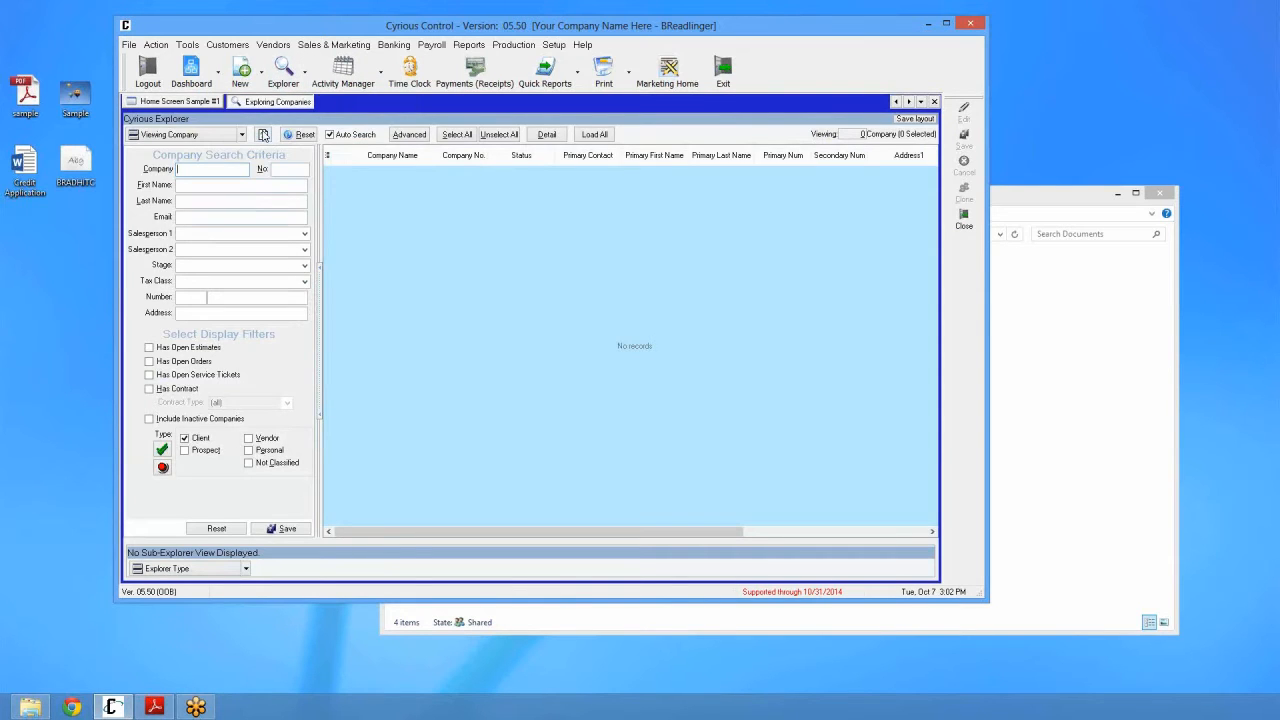
click(263, 134)
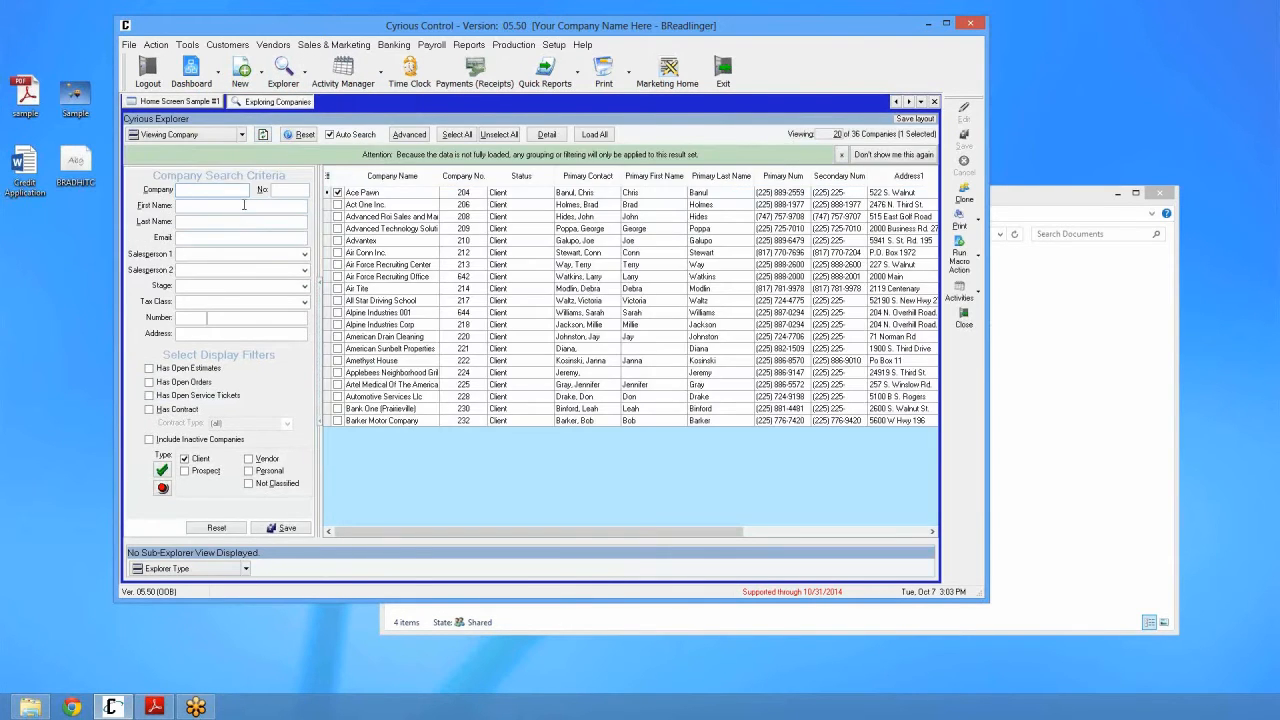
click(372, 194)
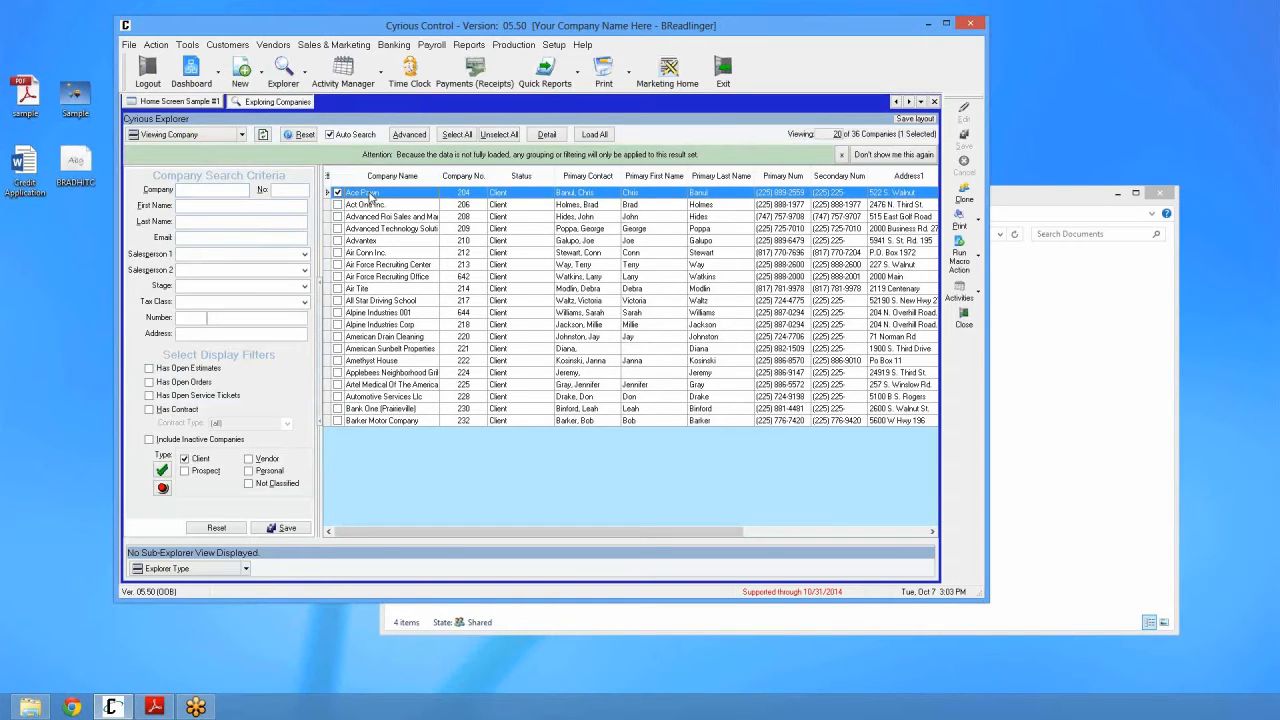
double_click(372, 196)
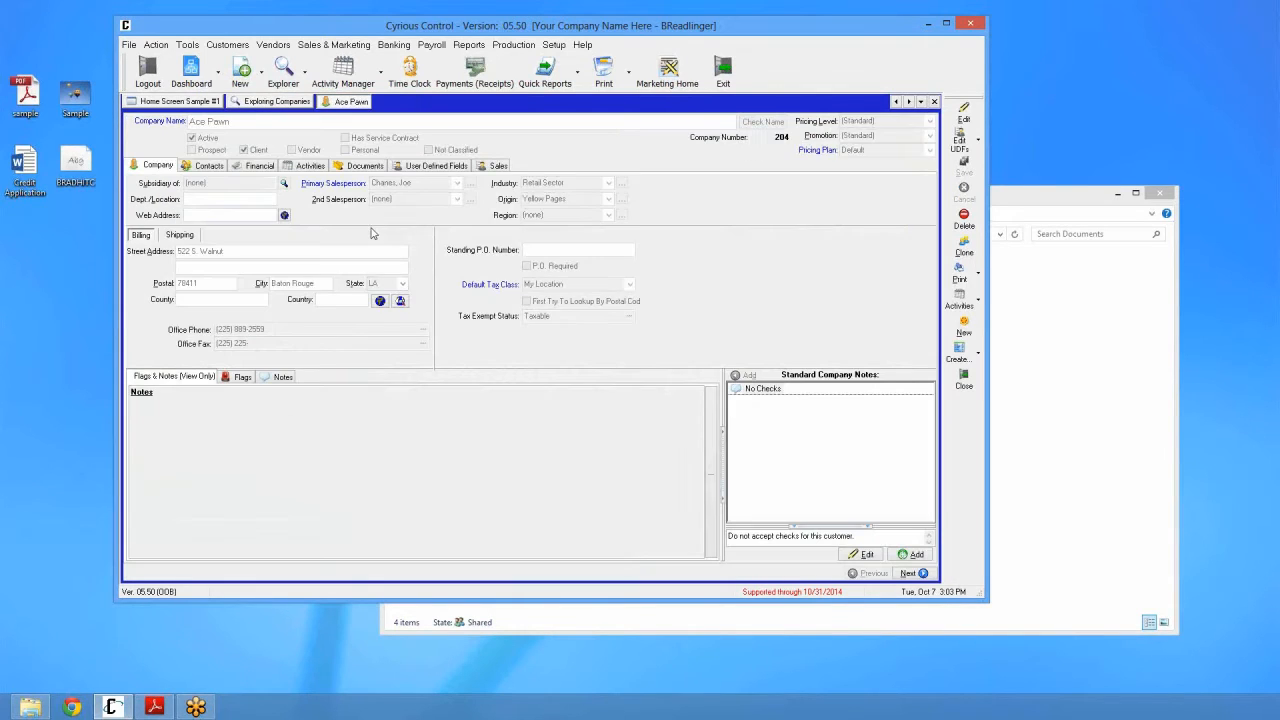
Step: Show Ace Pawn's Documents tab, which lists the 25 KB Credit Application file
click(364, 167)
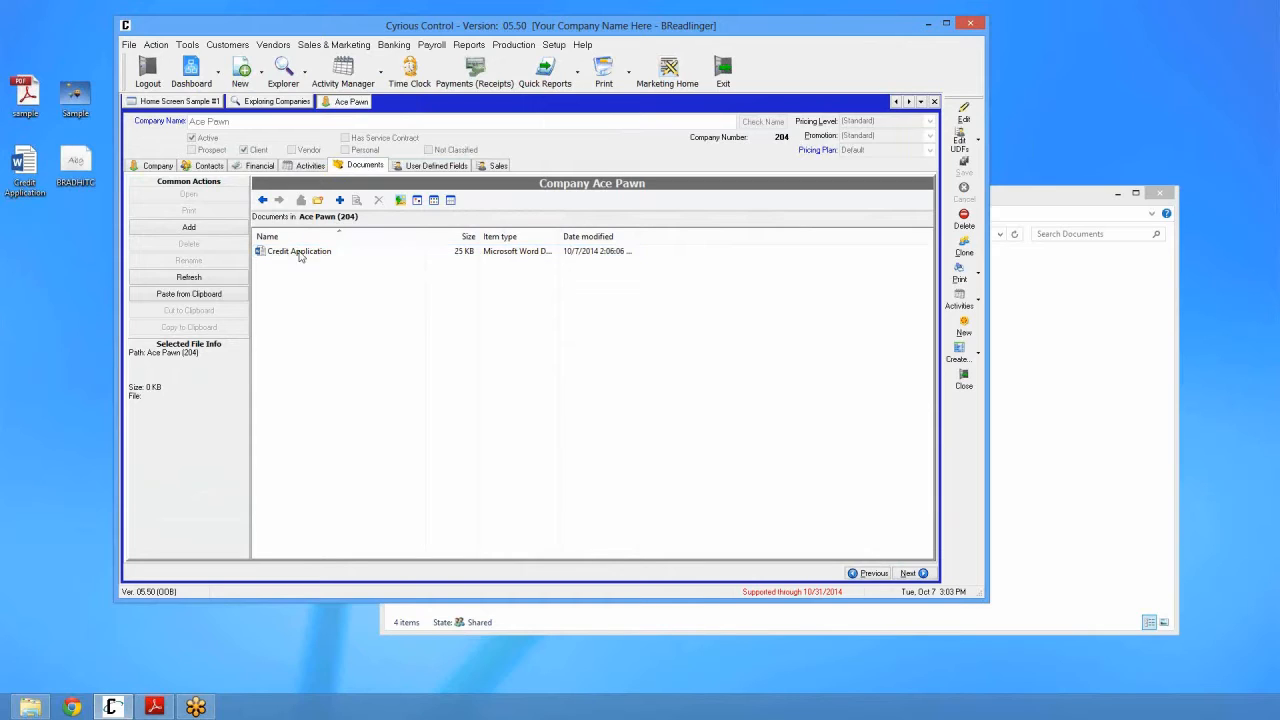
click(66, 168)
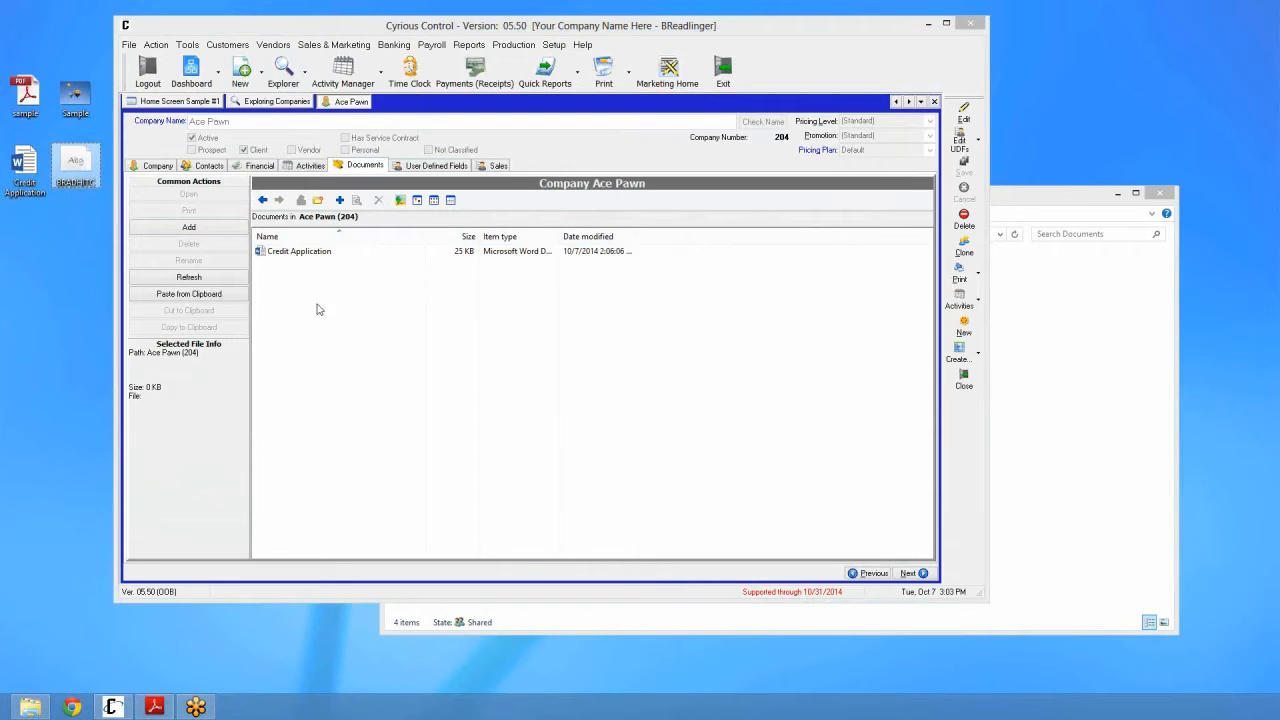
click(360, 316)
right_click(359, 314)
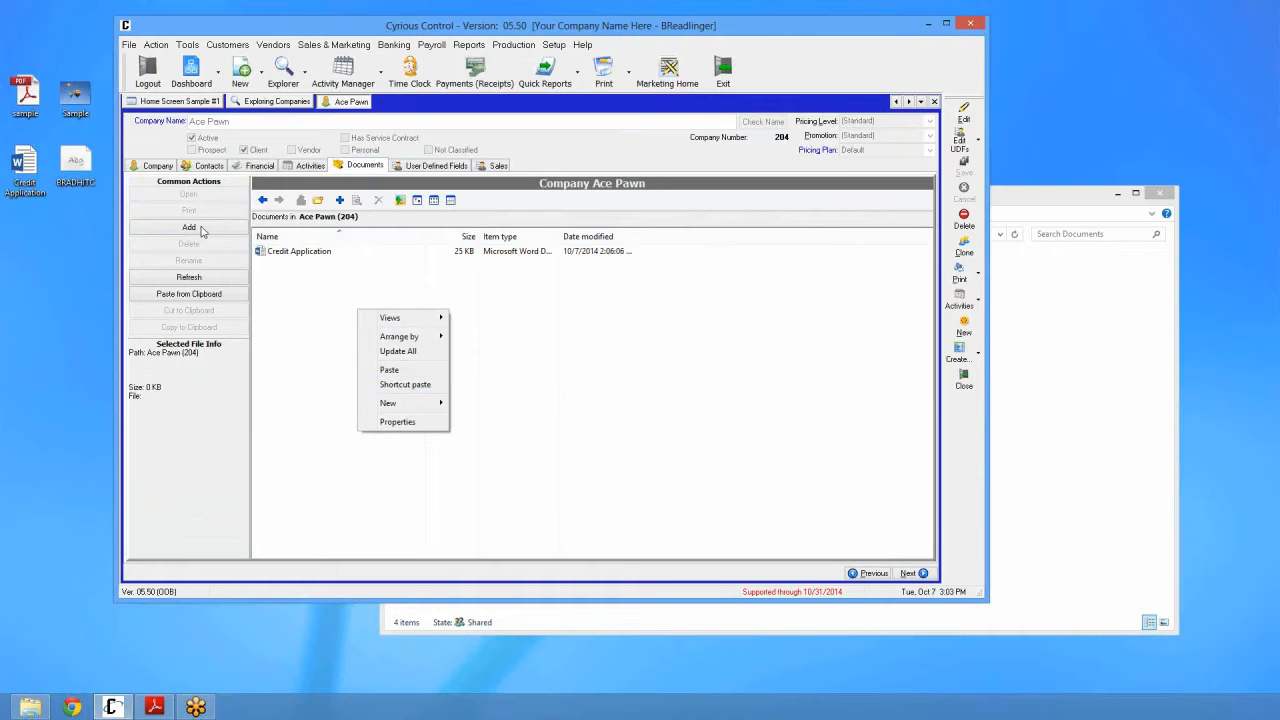
click(75, 163)
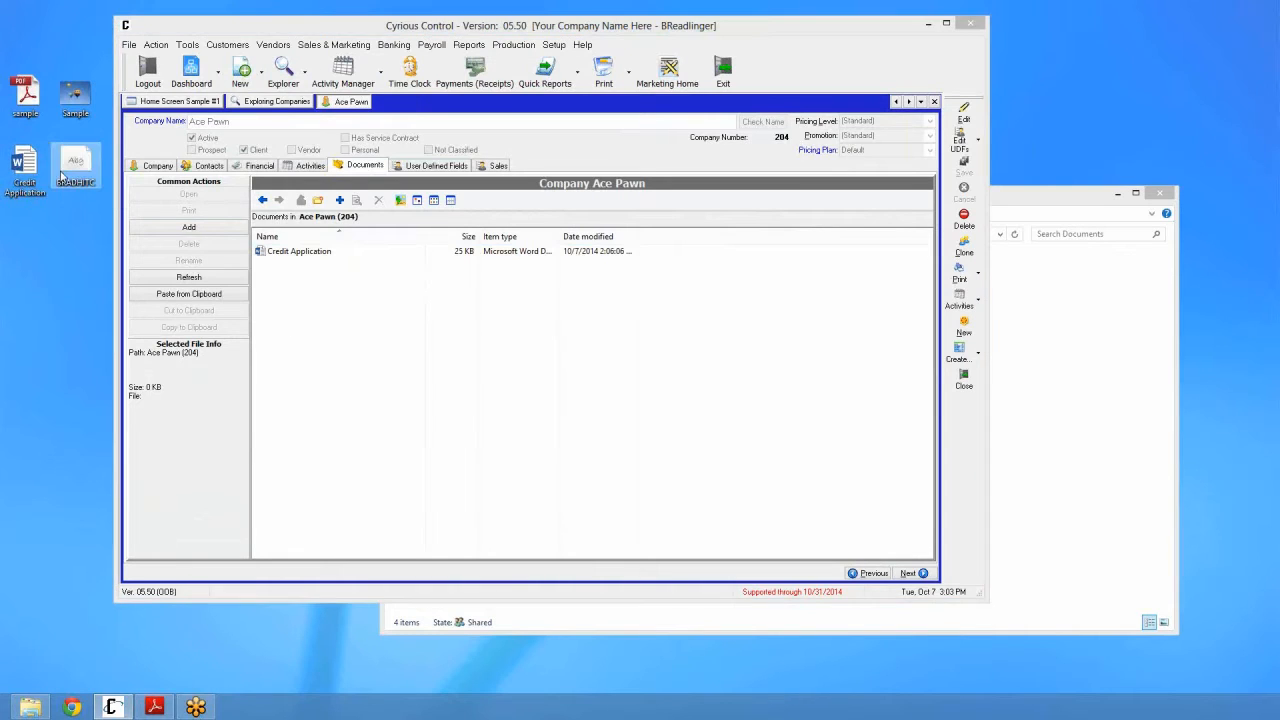
right_click(320, 299)
click(345, 357)
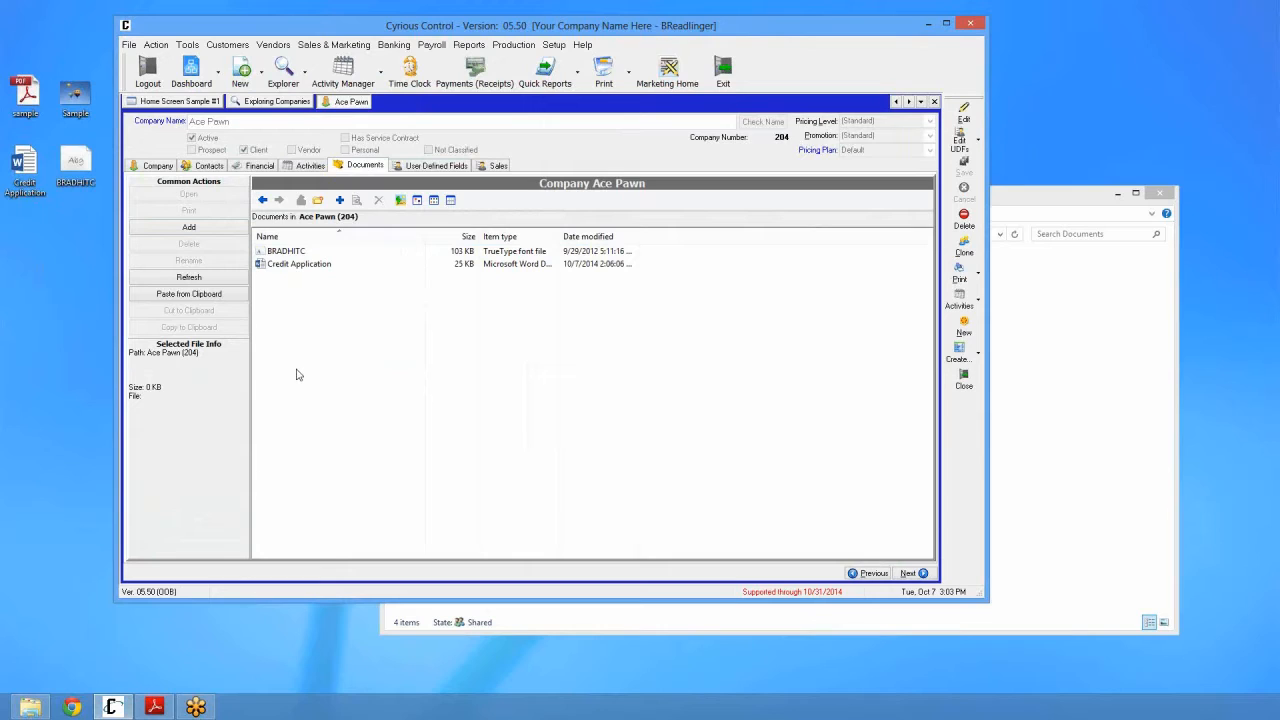
right_click(278, 252)
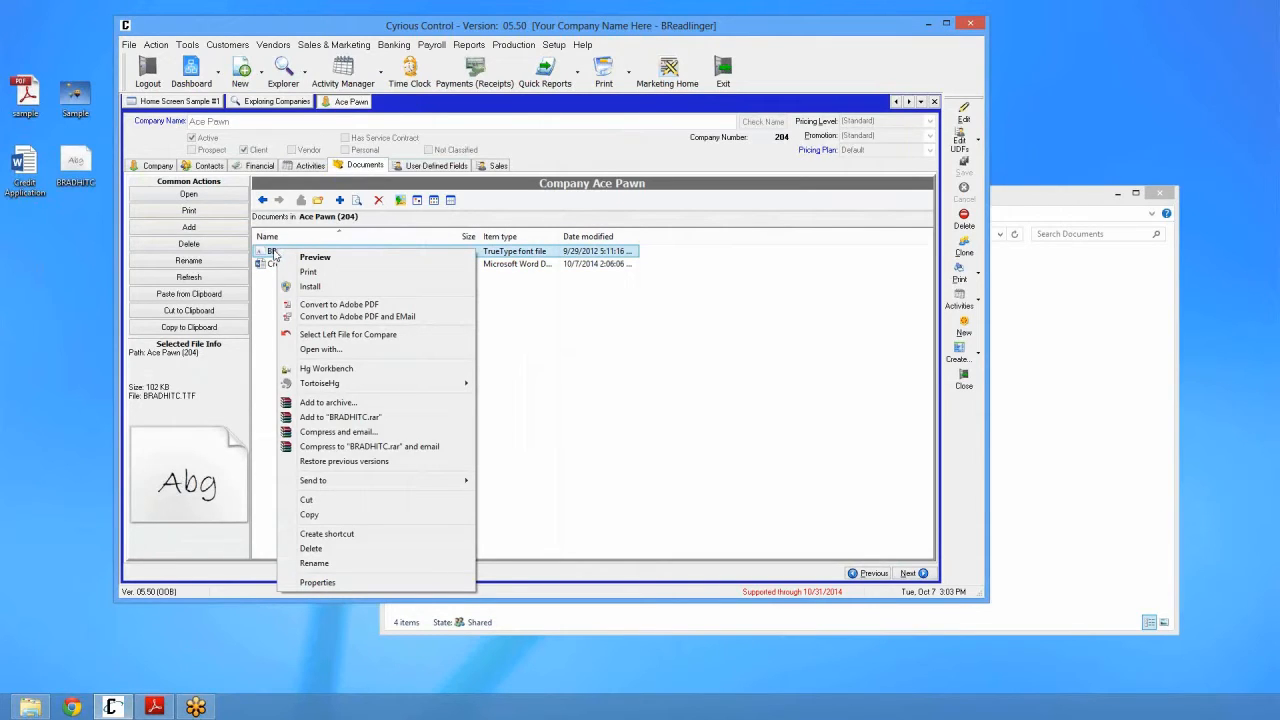
click(311, 549)
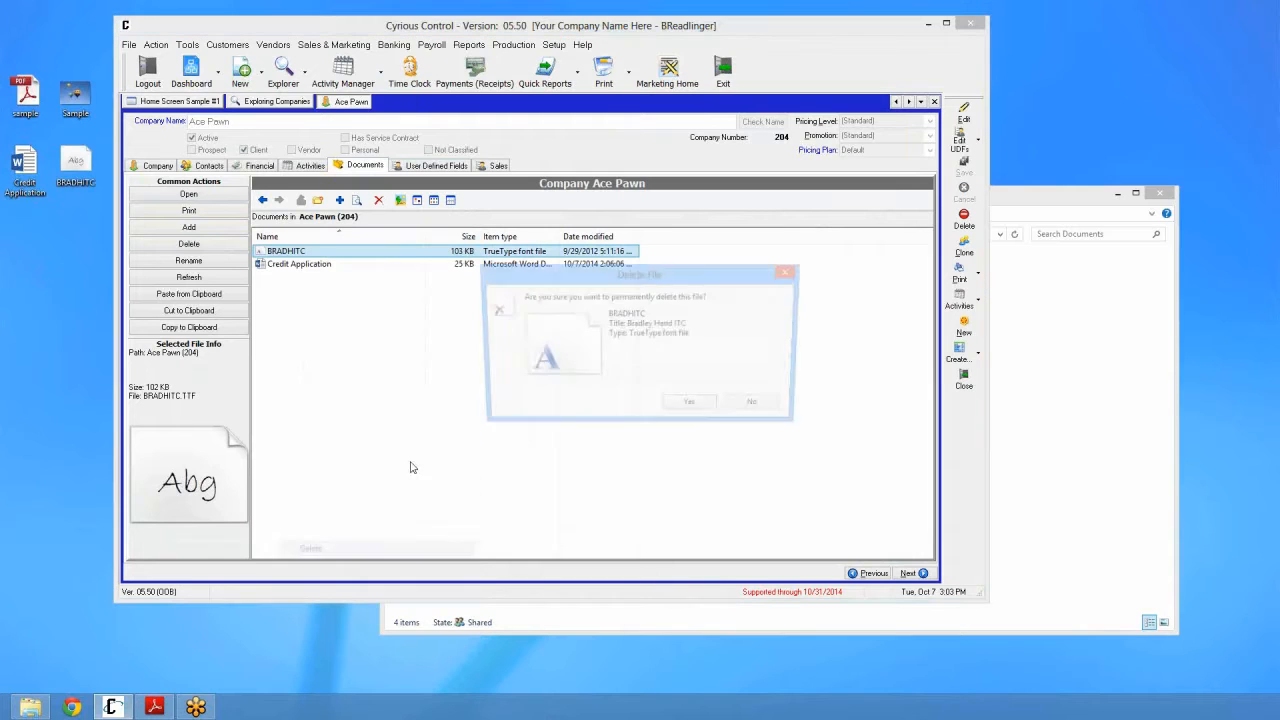
click(690, 408)
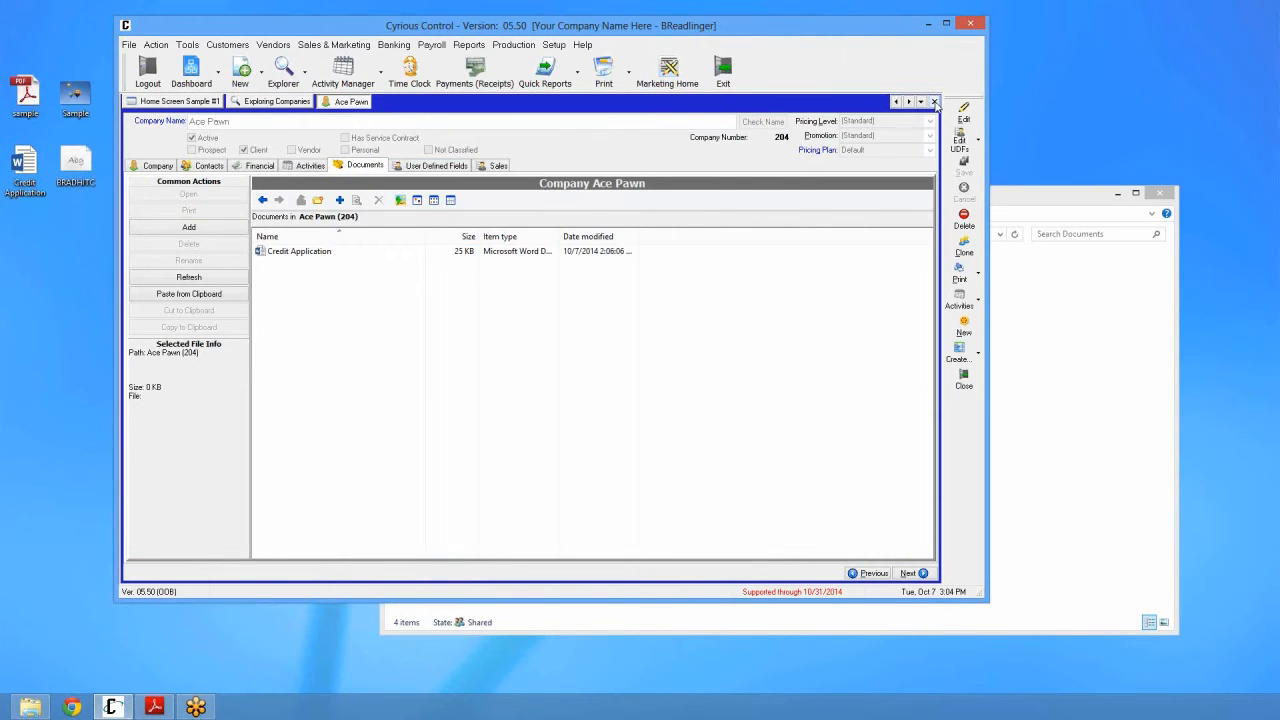
Step: Close Ace Pawn, list the estimates, and open estimate 1325's Documents tab
click(934, 102)
click(241, 135)
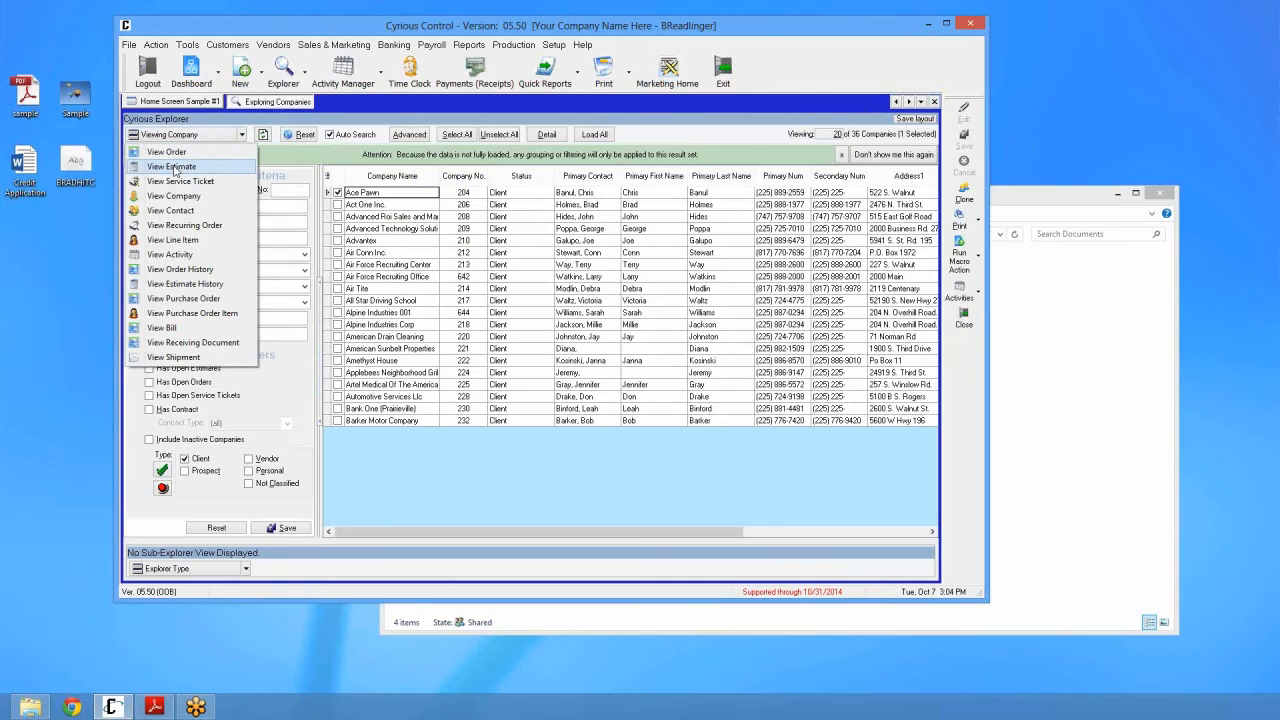
click(172, 166)
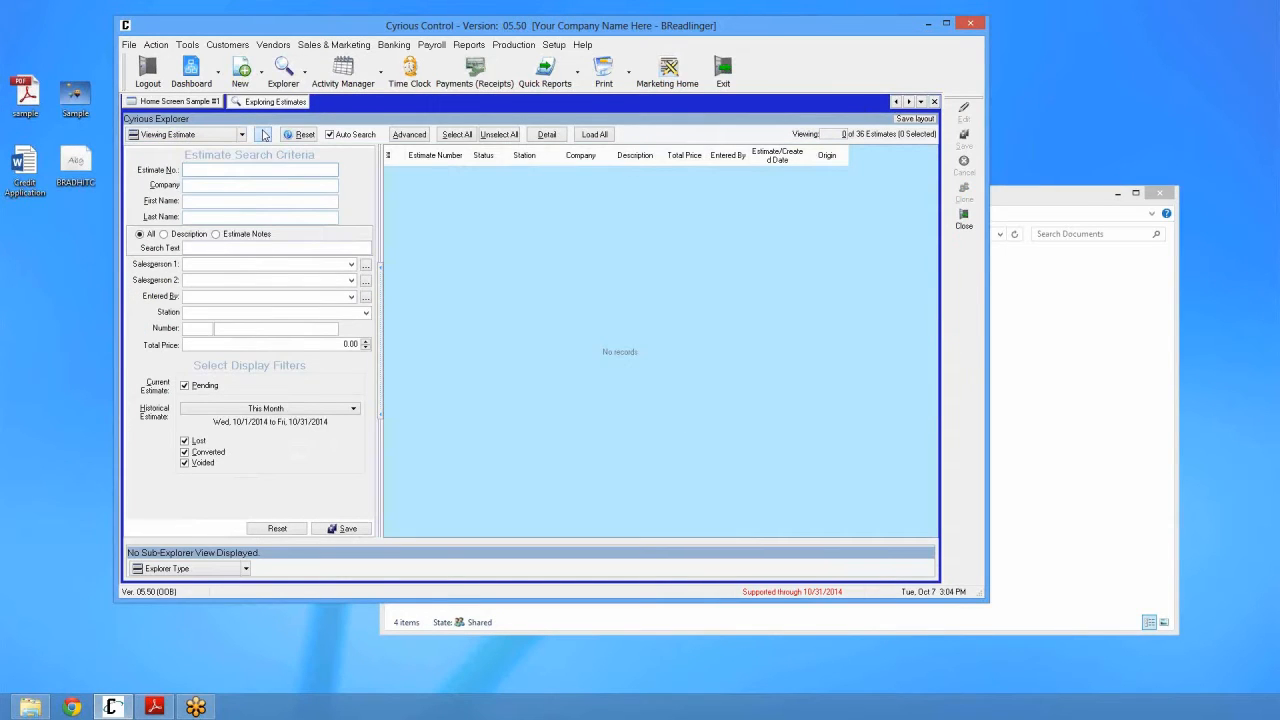
click(263, 134)
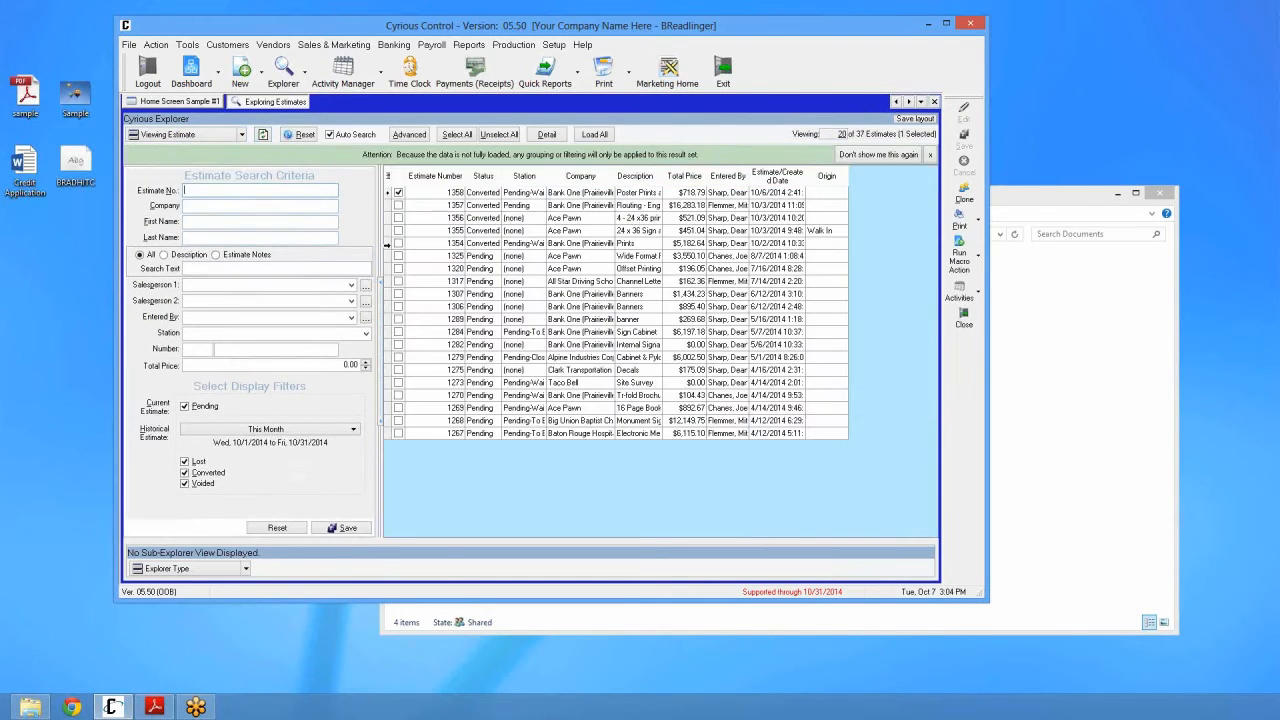
click(461, 258)
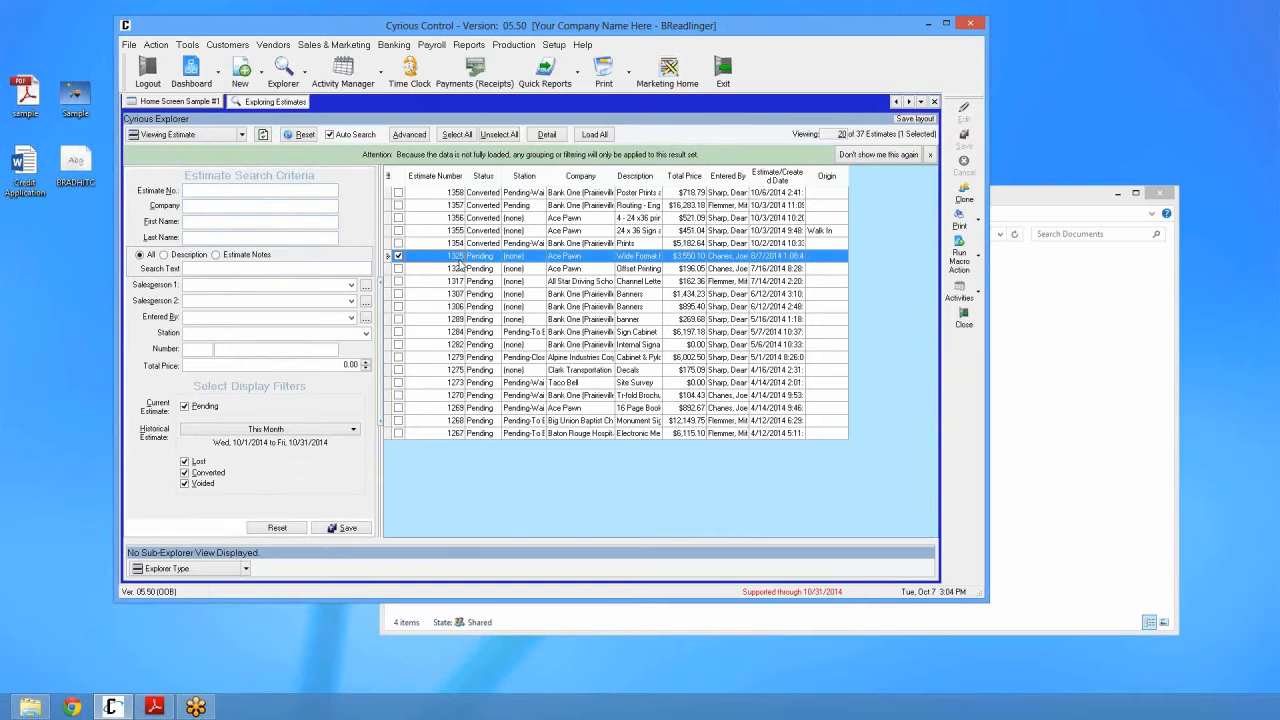
double_click(456, 262)
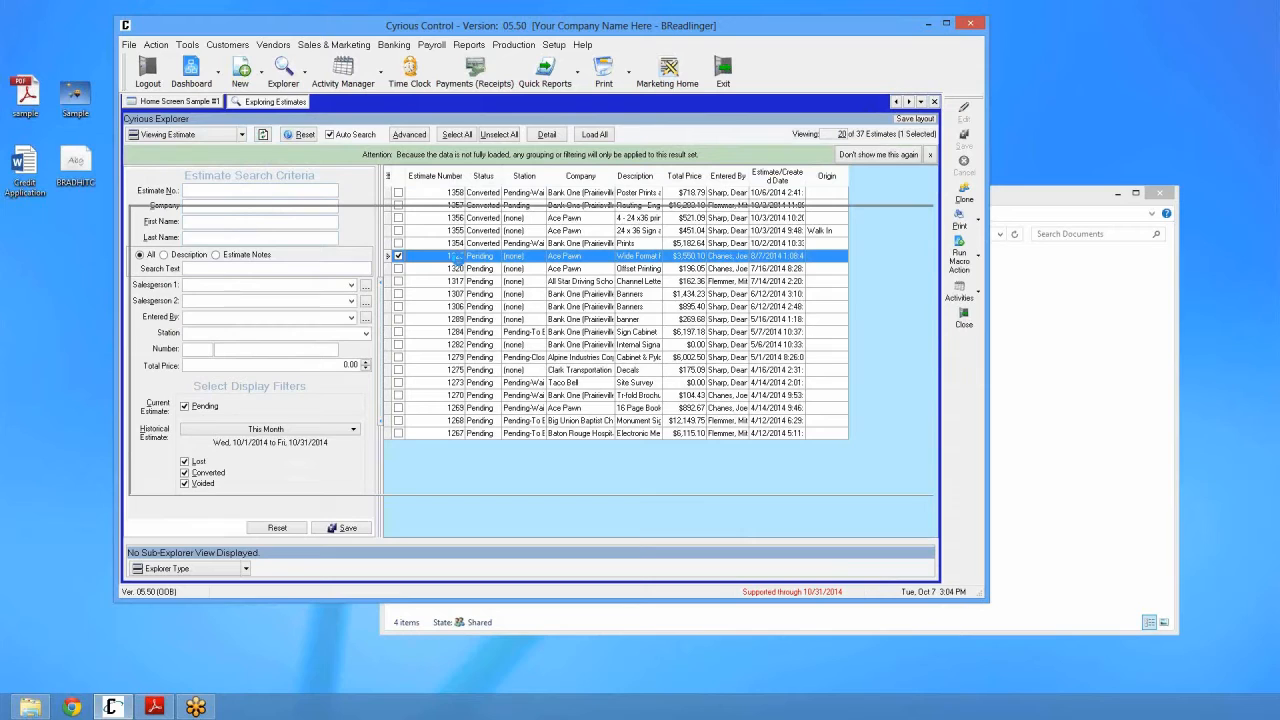
click(425, 156)
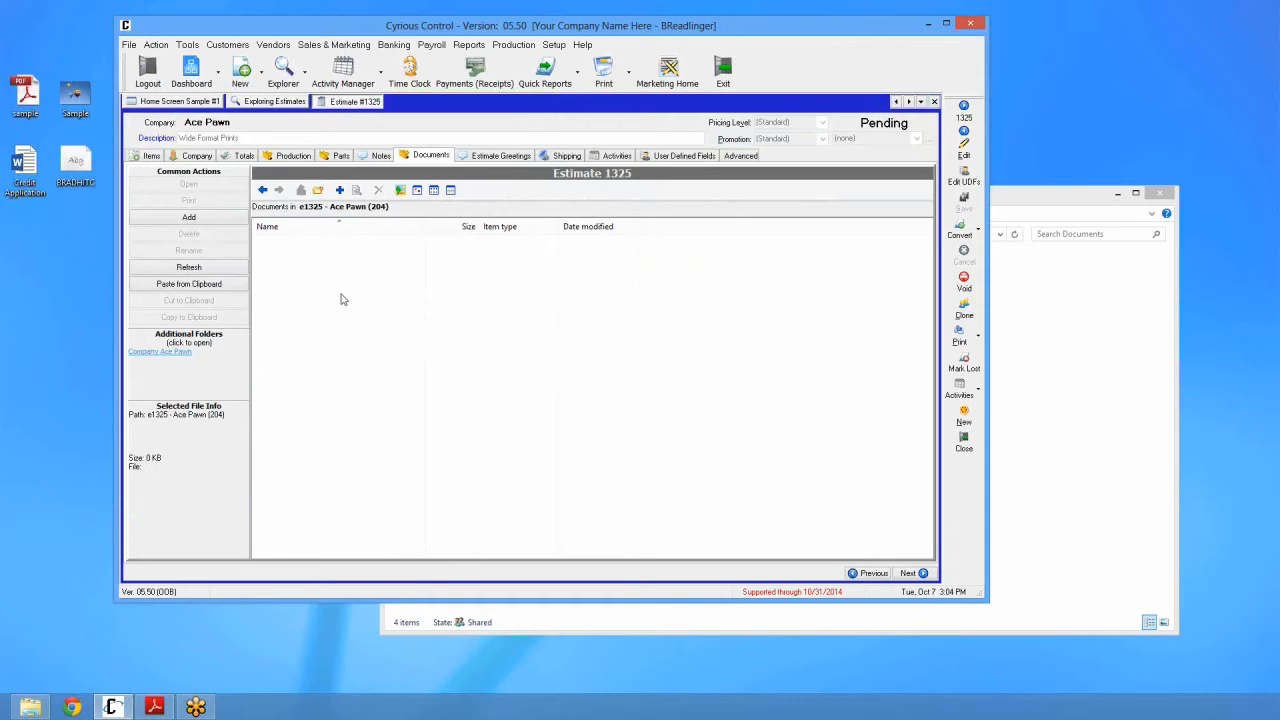
Step: Add the desktop Sample image to estimate 1325's documents and preview it
click(75, 95)
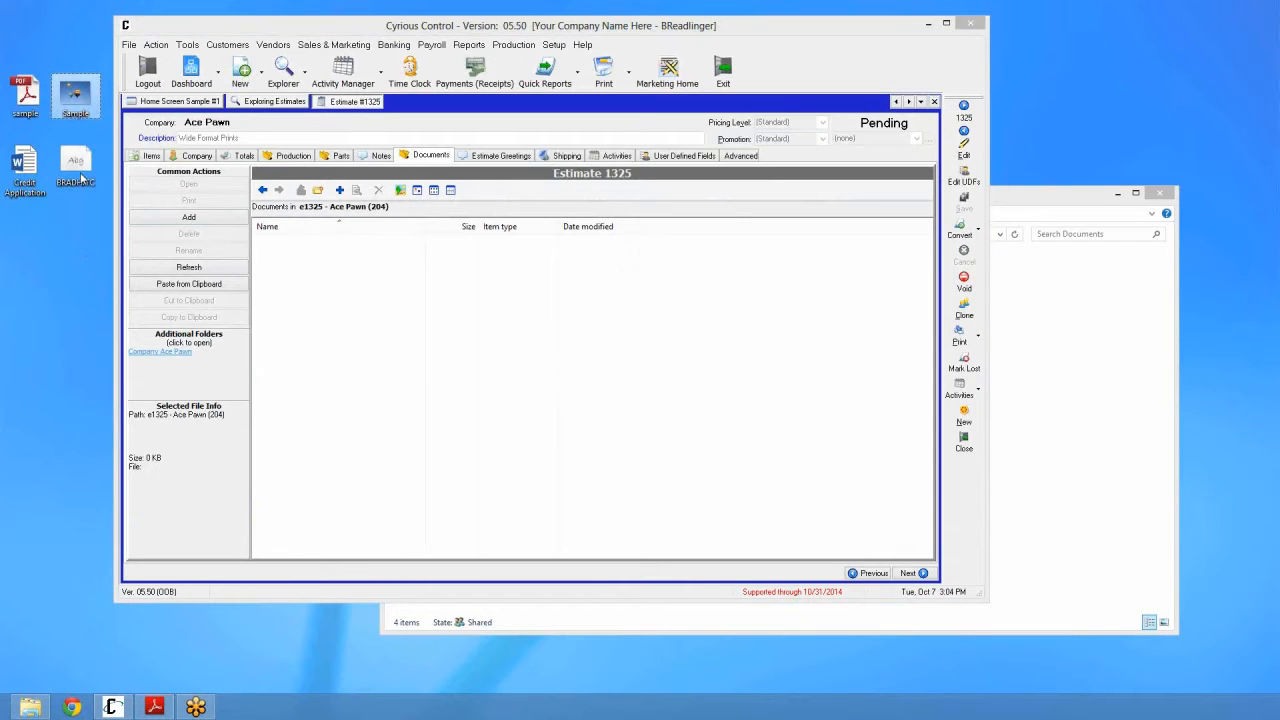
click(364, 262)
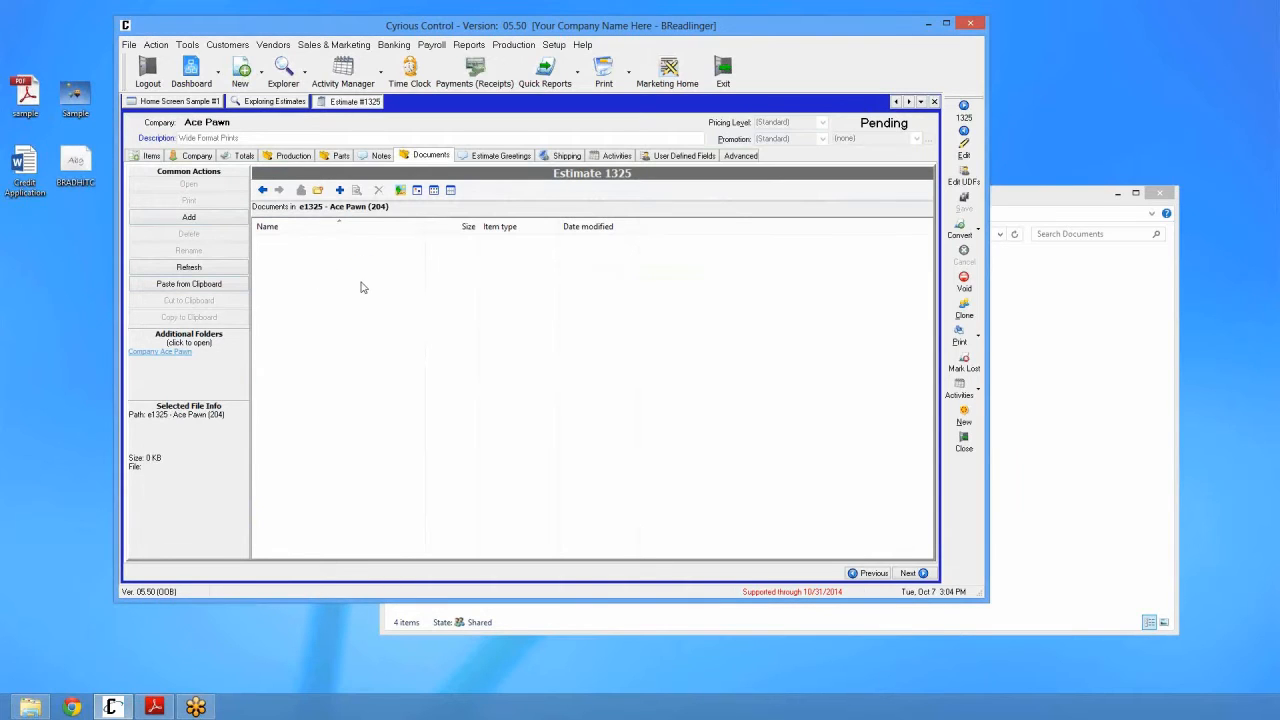
click(281, 245)
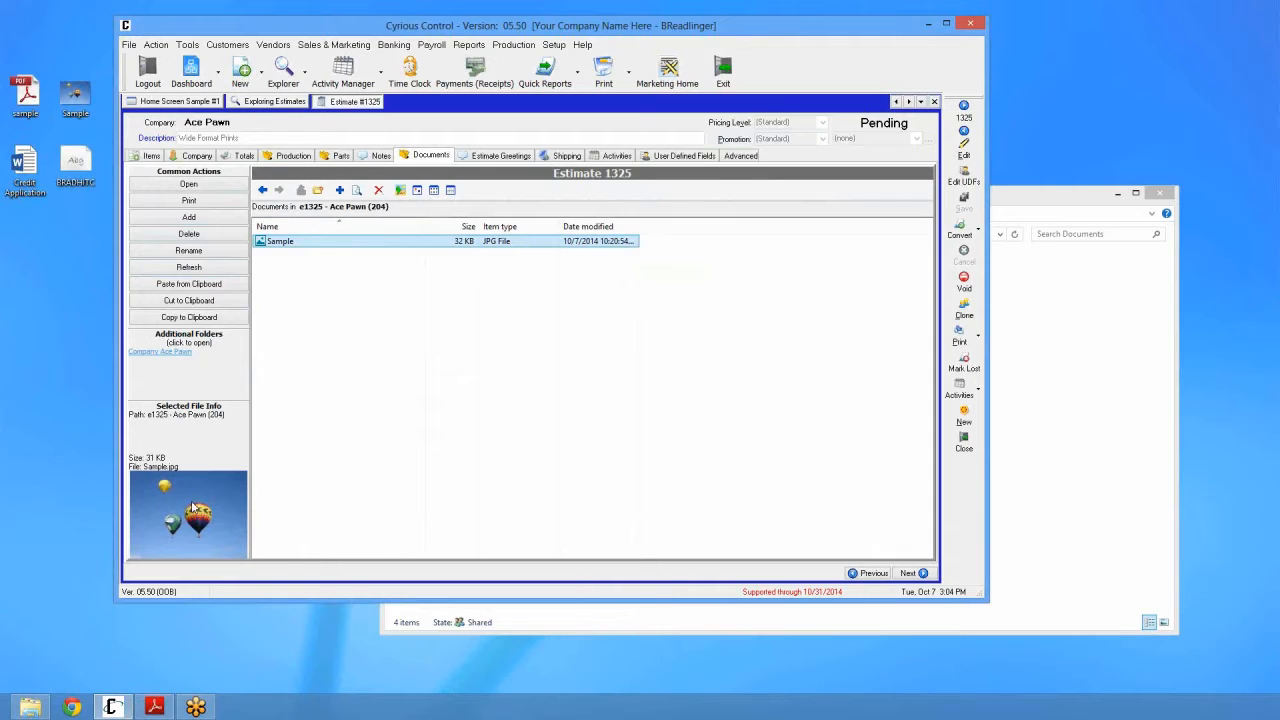
click(294, 323)
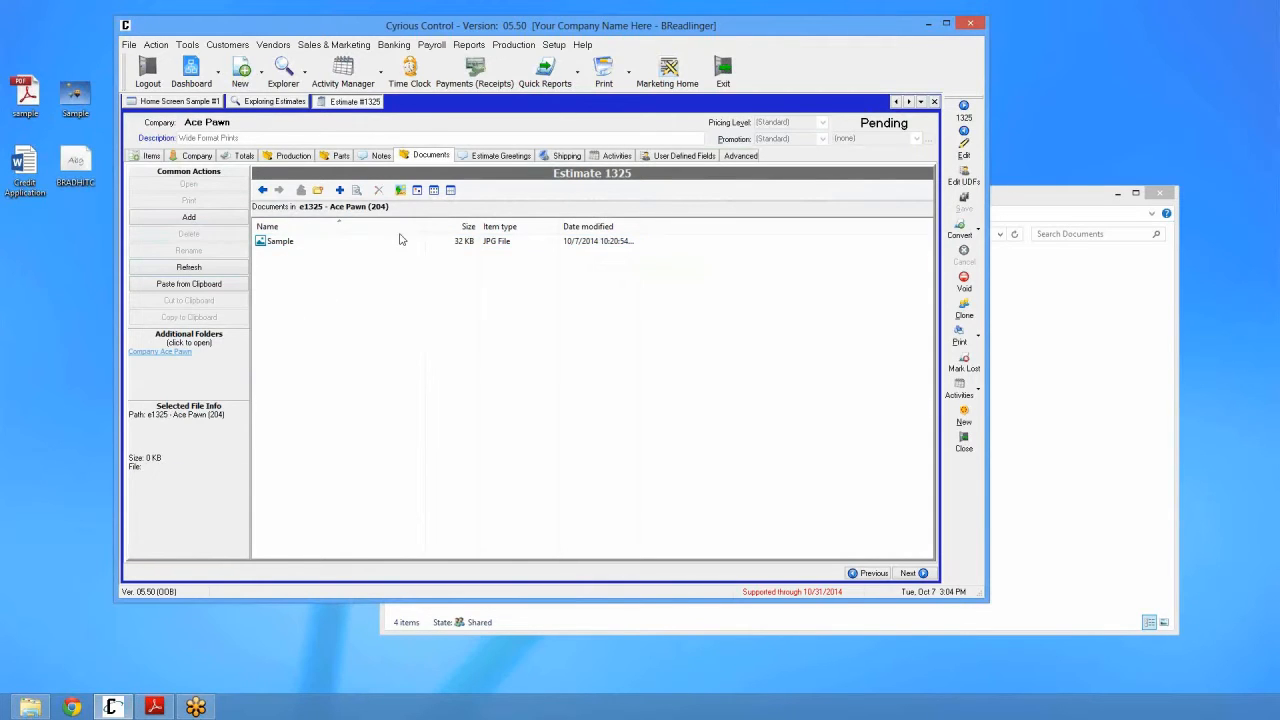
click(283, 246)
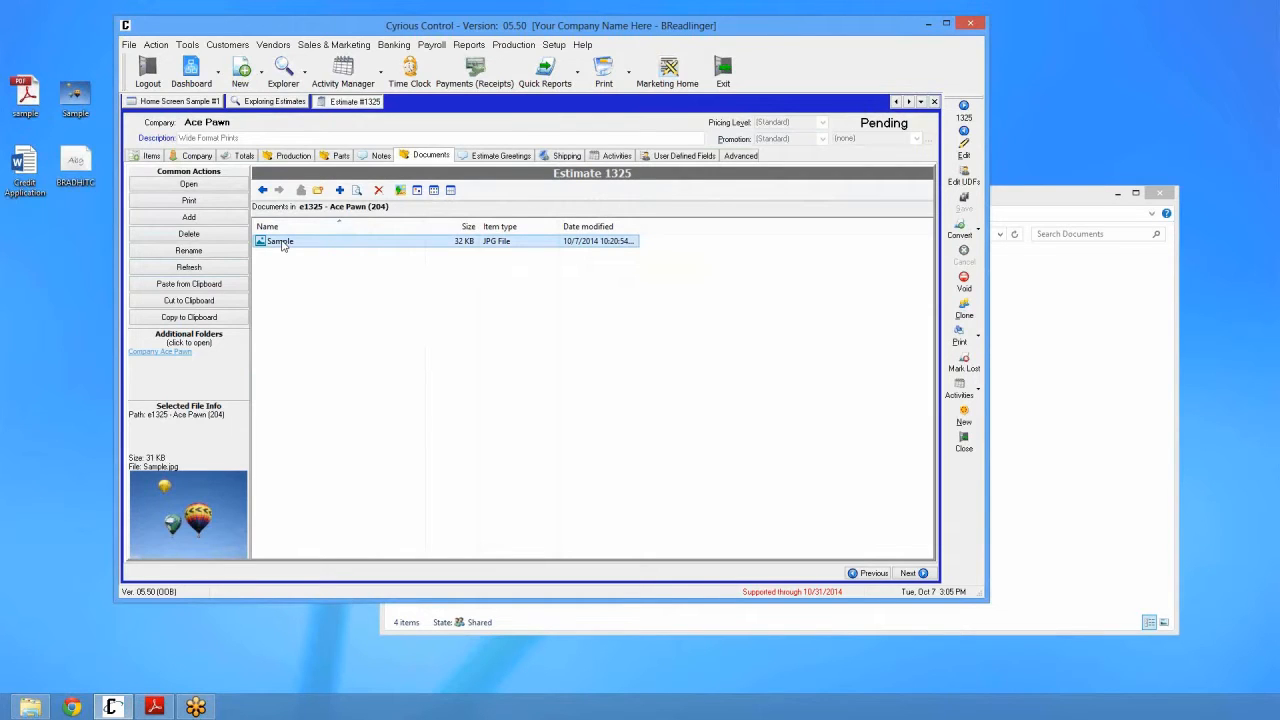
click(56, 257)
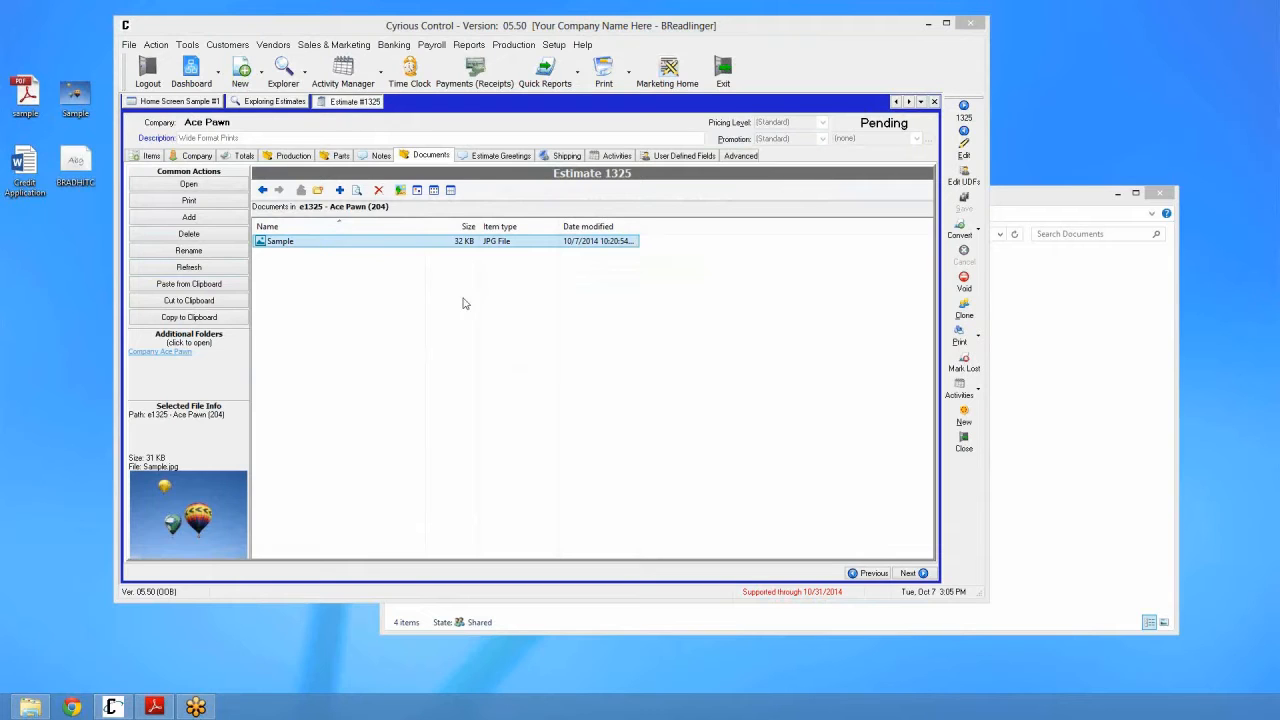
click(409, 281)
right_click(325, 238)
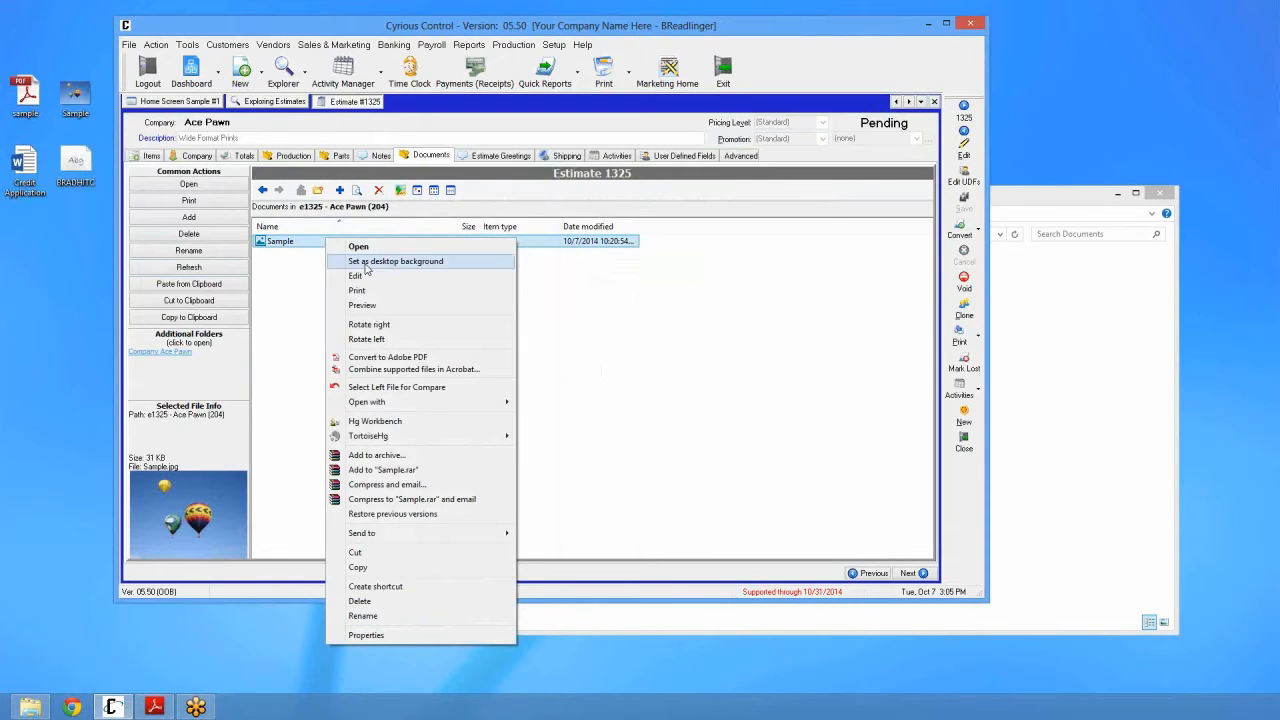
mouse_move(405, 402)
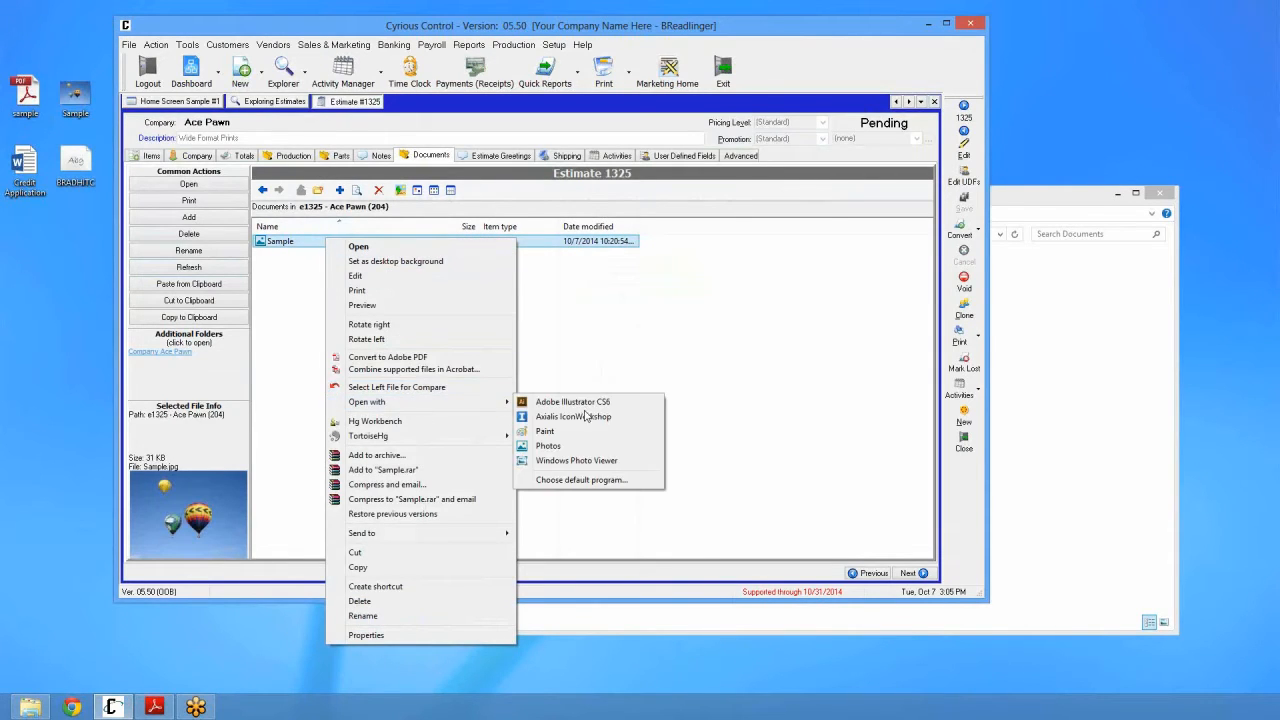
click(582, 461)
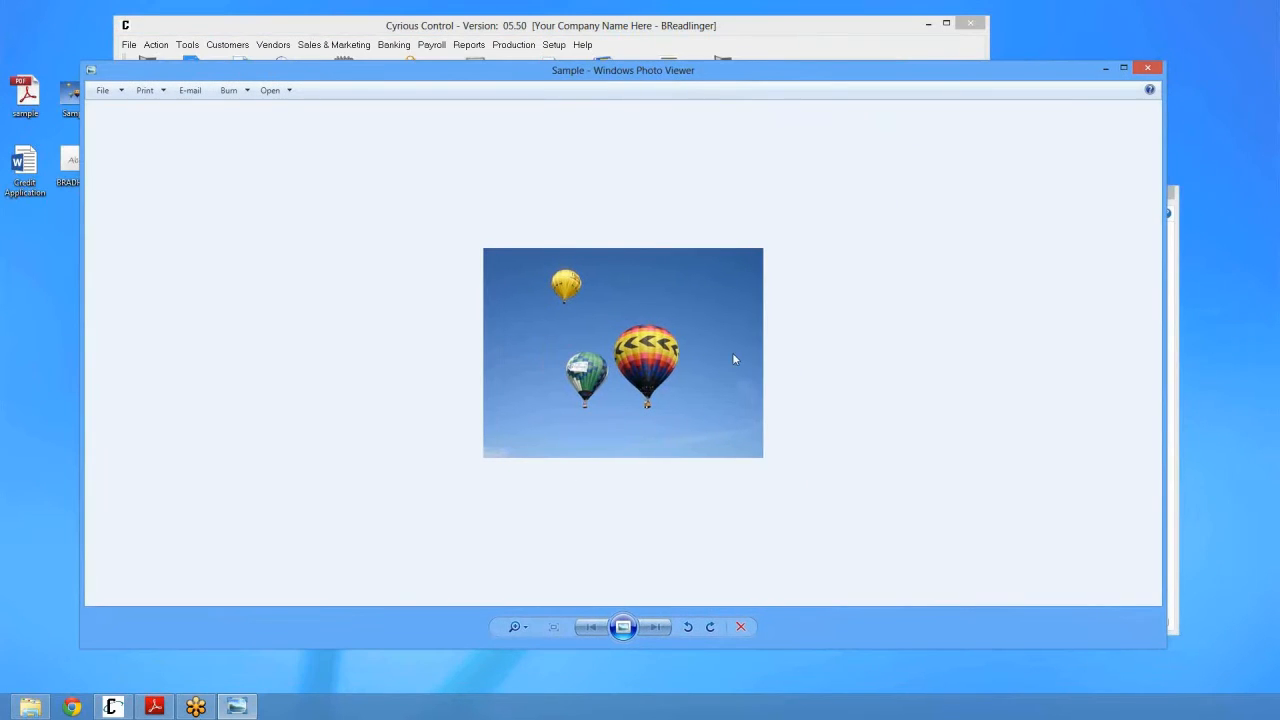
drag(84, 61, 523, 232)
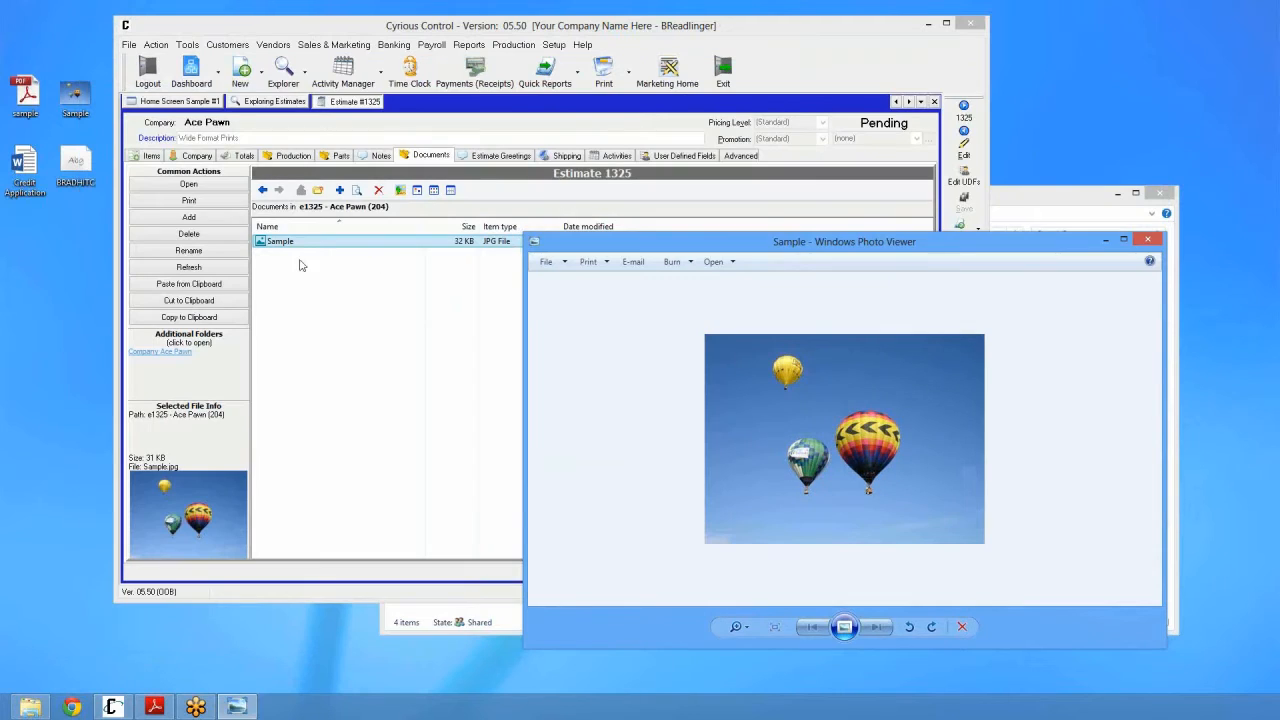
right_click(298, 242)
mouse_move(411, 410)
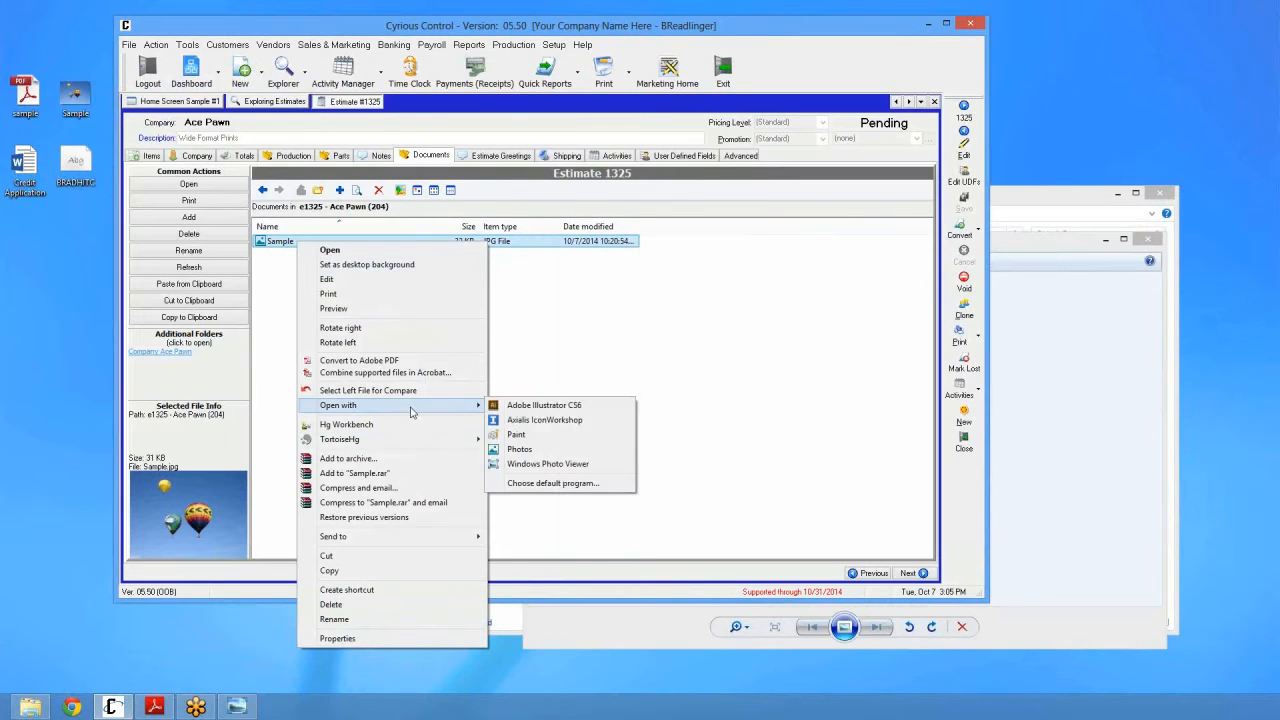
click(1005, 403)
click(1147, 239)
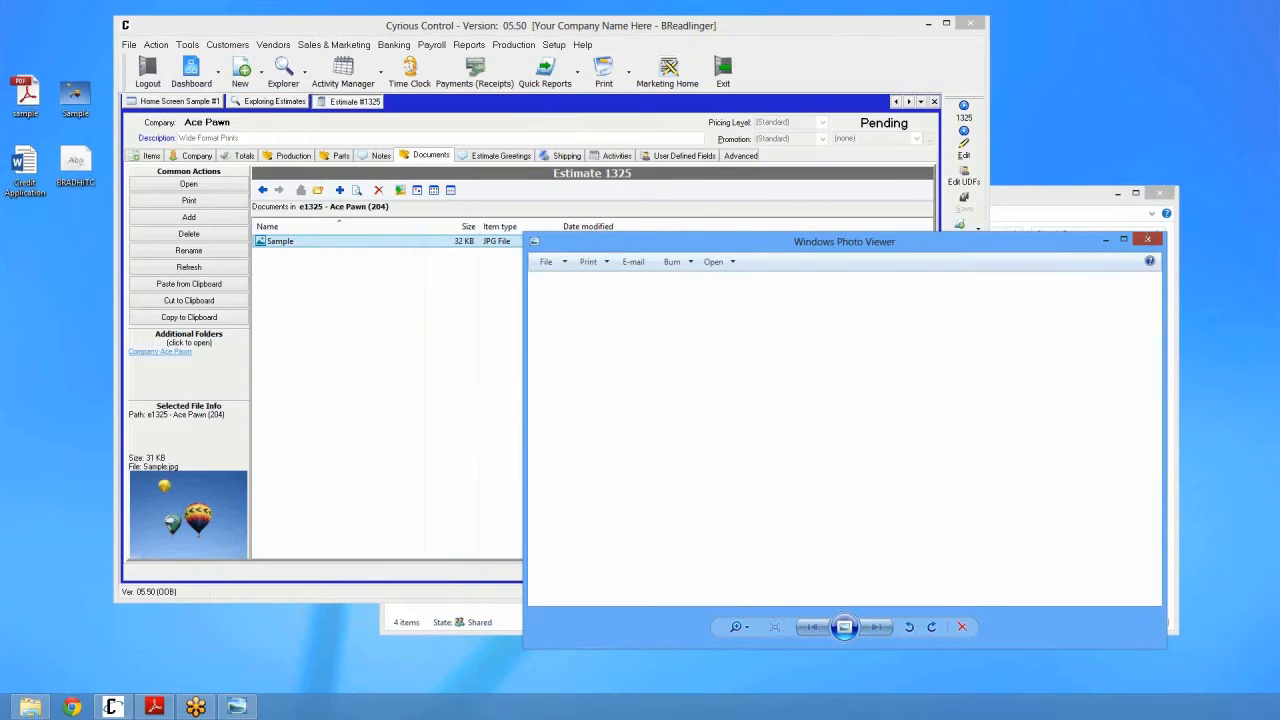
click(308, 246)
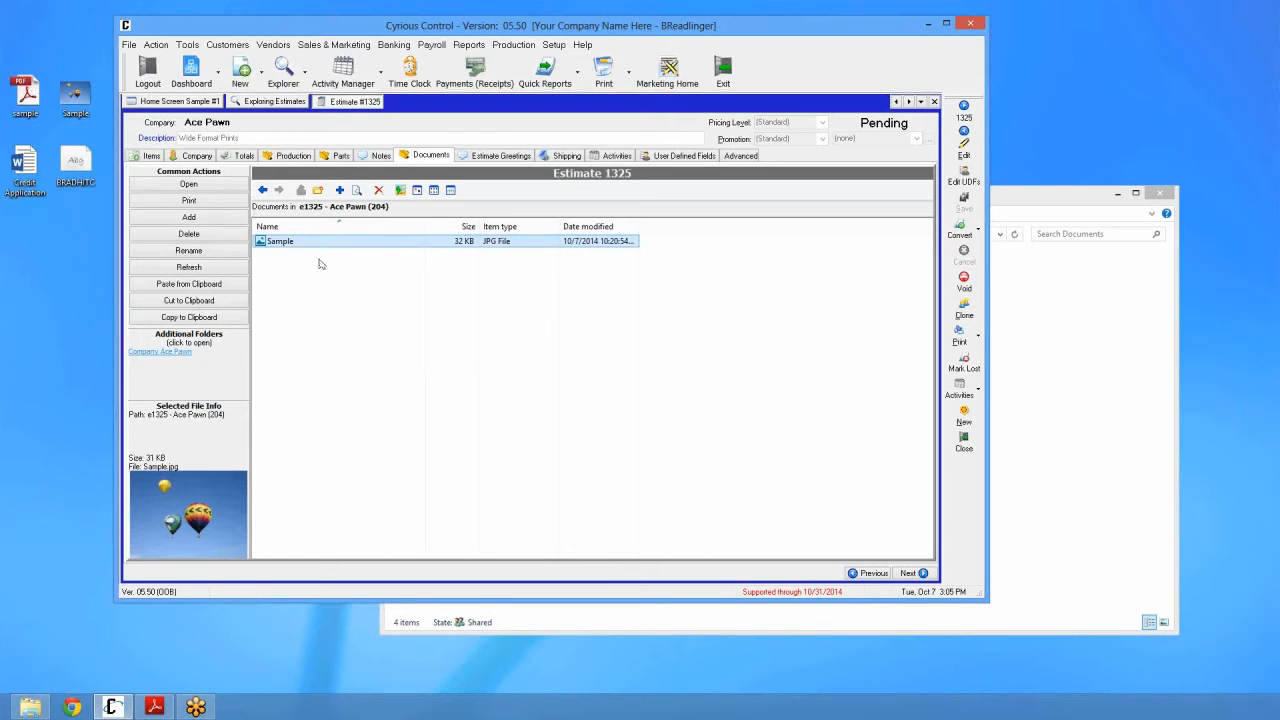
Step: Open Bank One estimate 1354 and create its default document folders from the Documents tab
click(354, 309)
click(292, 104)
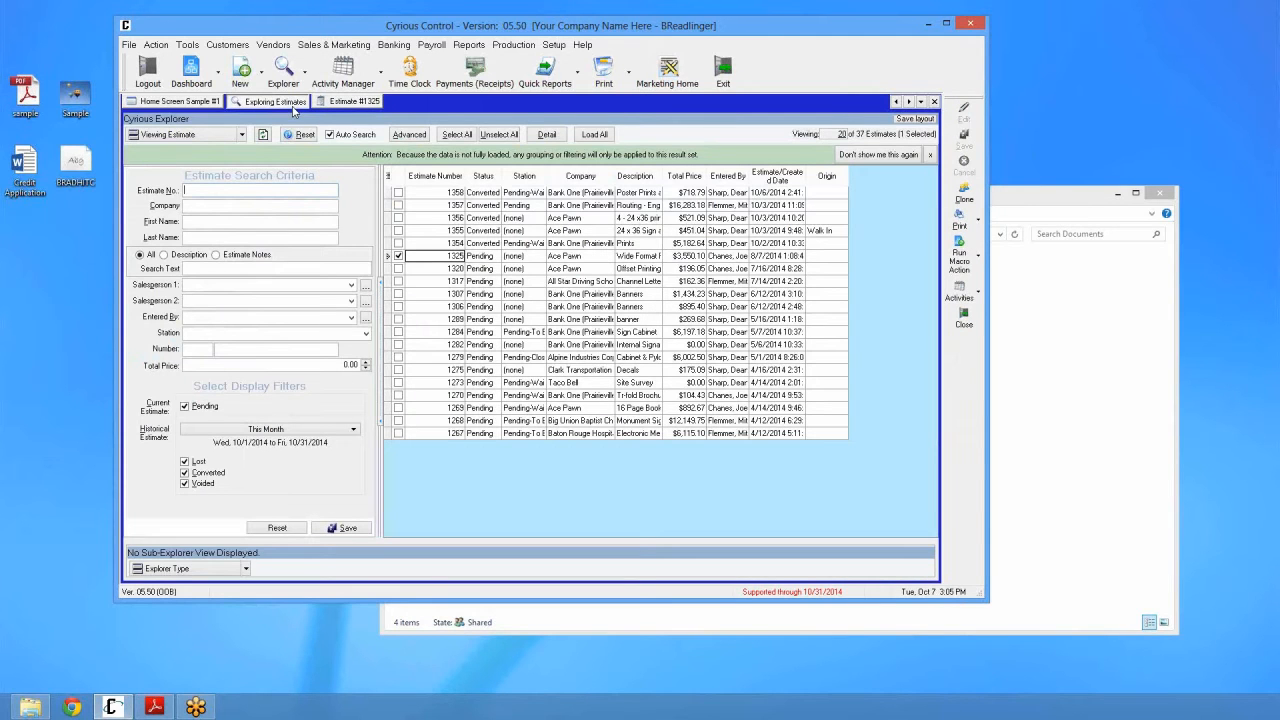
click(457, 247)
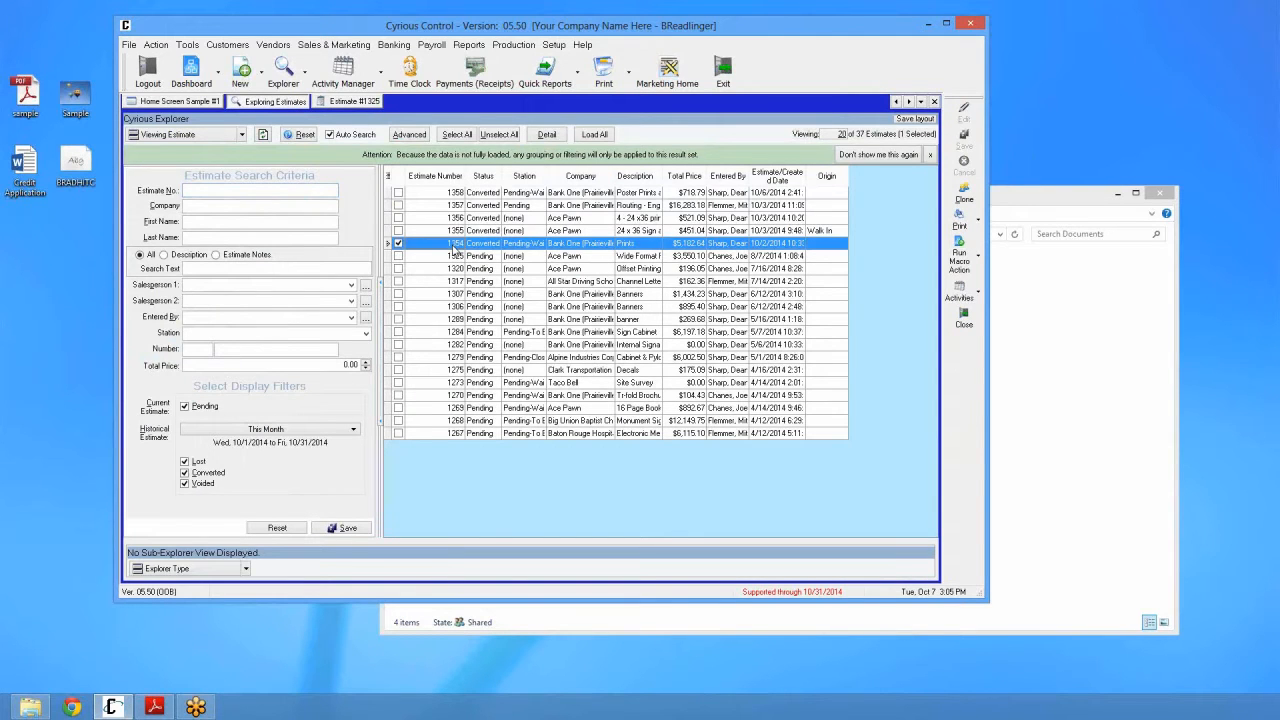
double_click(455, 248)
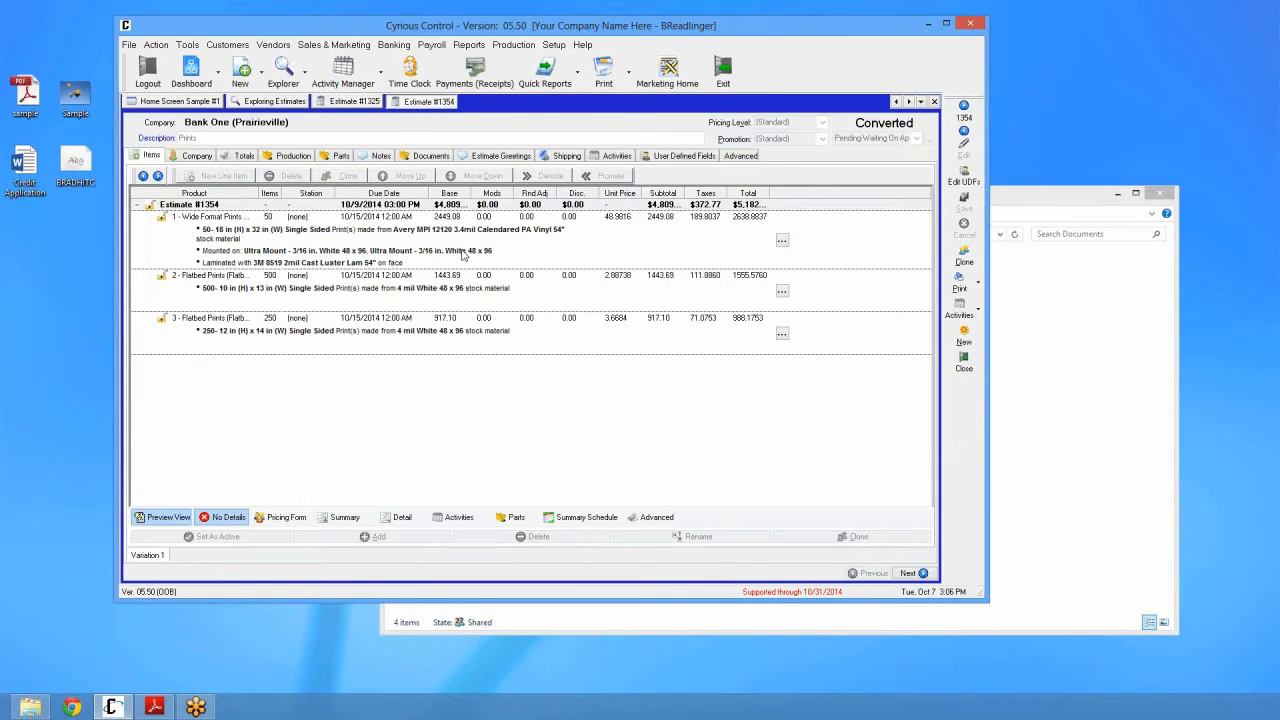
click(430, 156)
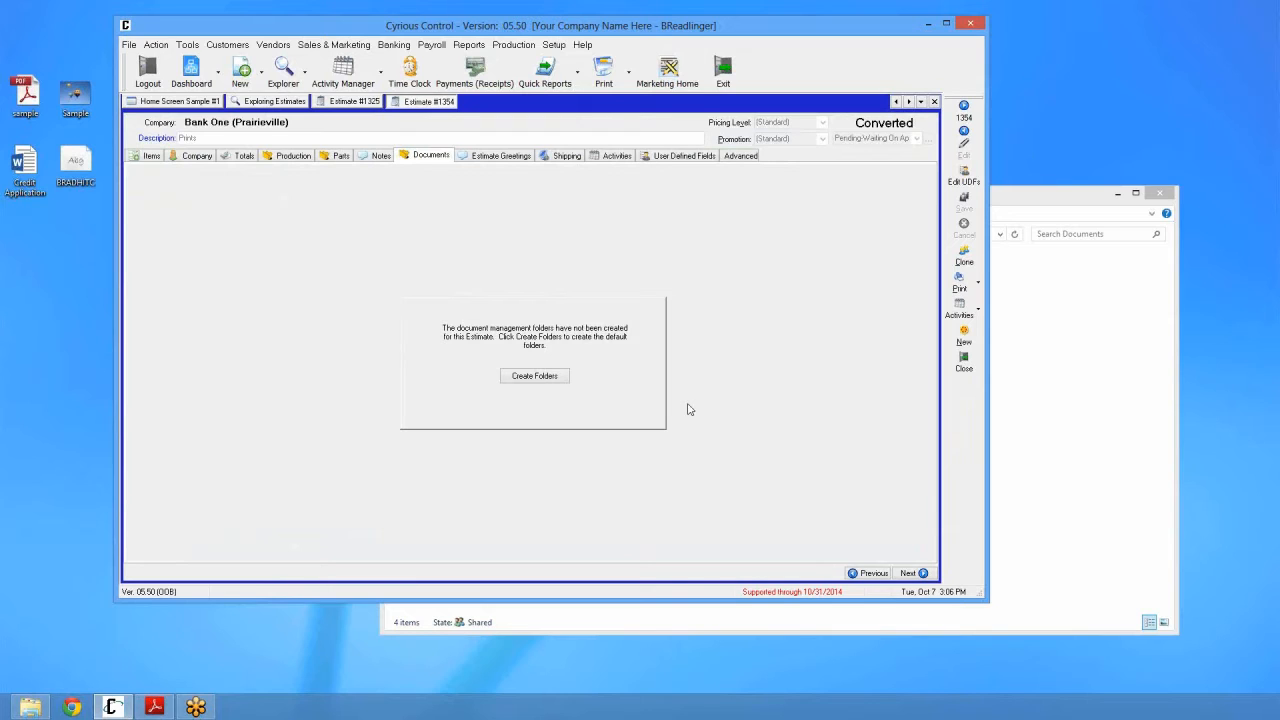
click(550, 377)
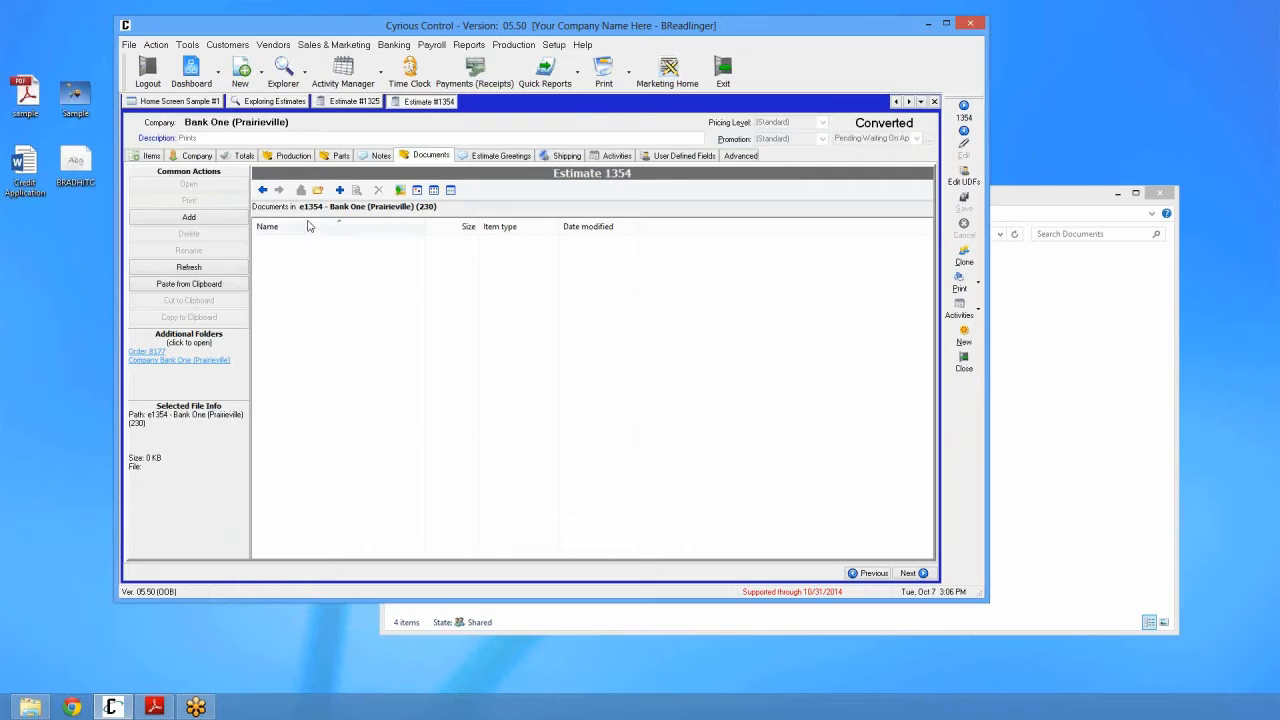
click(1040, 414)
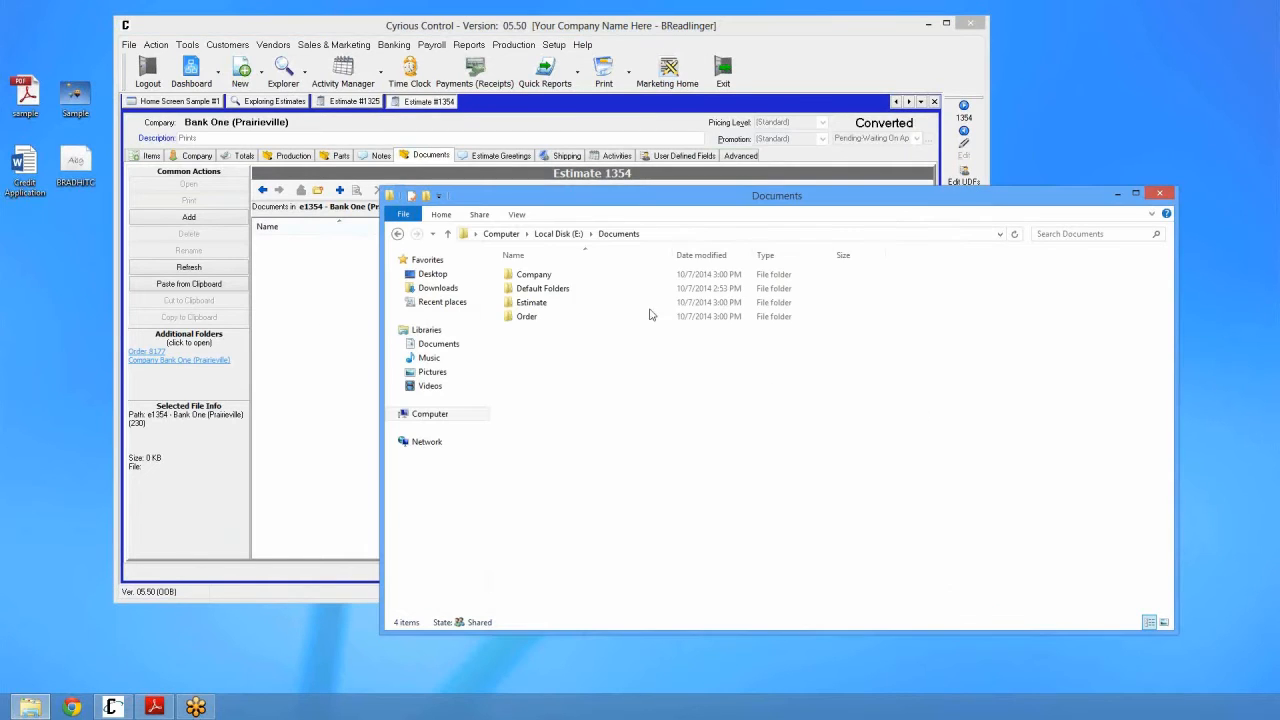
Step: Confirm the Estimate\1000\e1354 - Bank One (Prairieville) folder is empty, then return to Cyrious Control
double_click(531, 302)
double_click(531, 288)
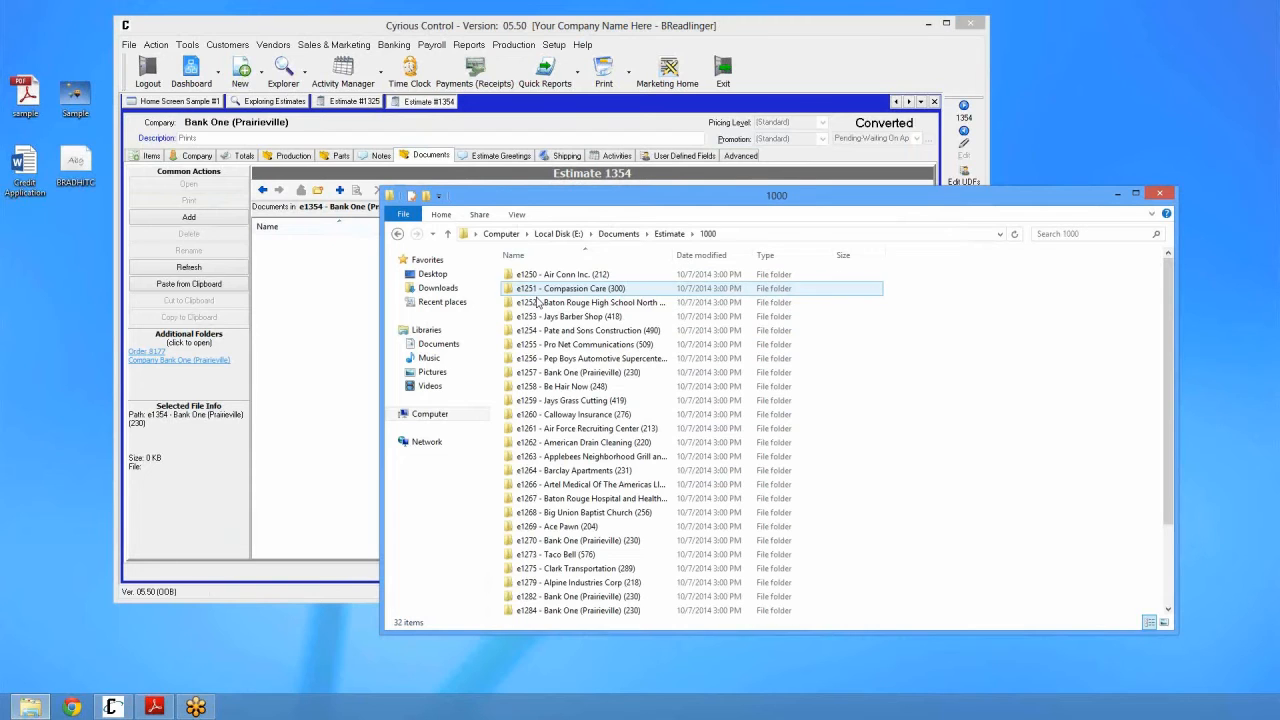
click(560, 432)
scroll(566, 490, down, 3)
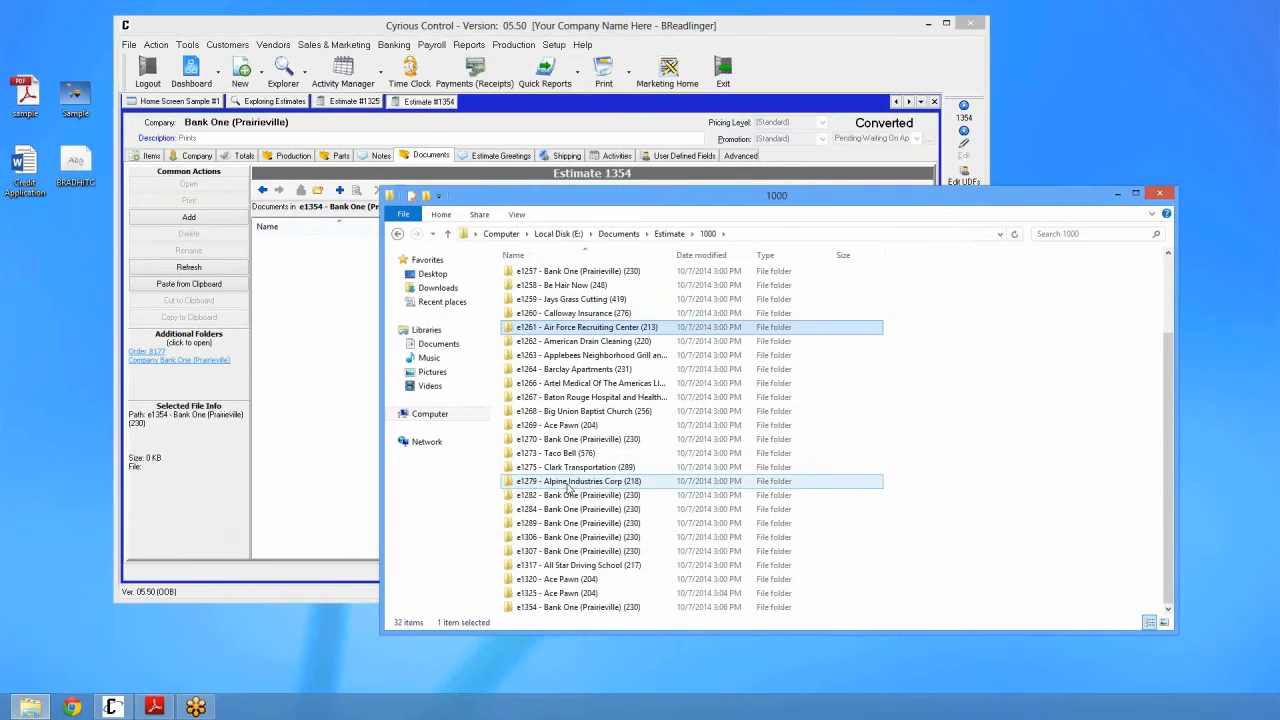
double_click(560, 607)
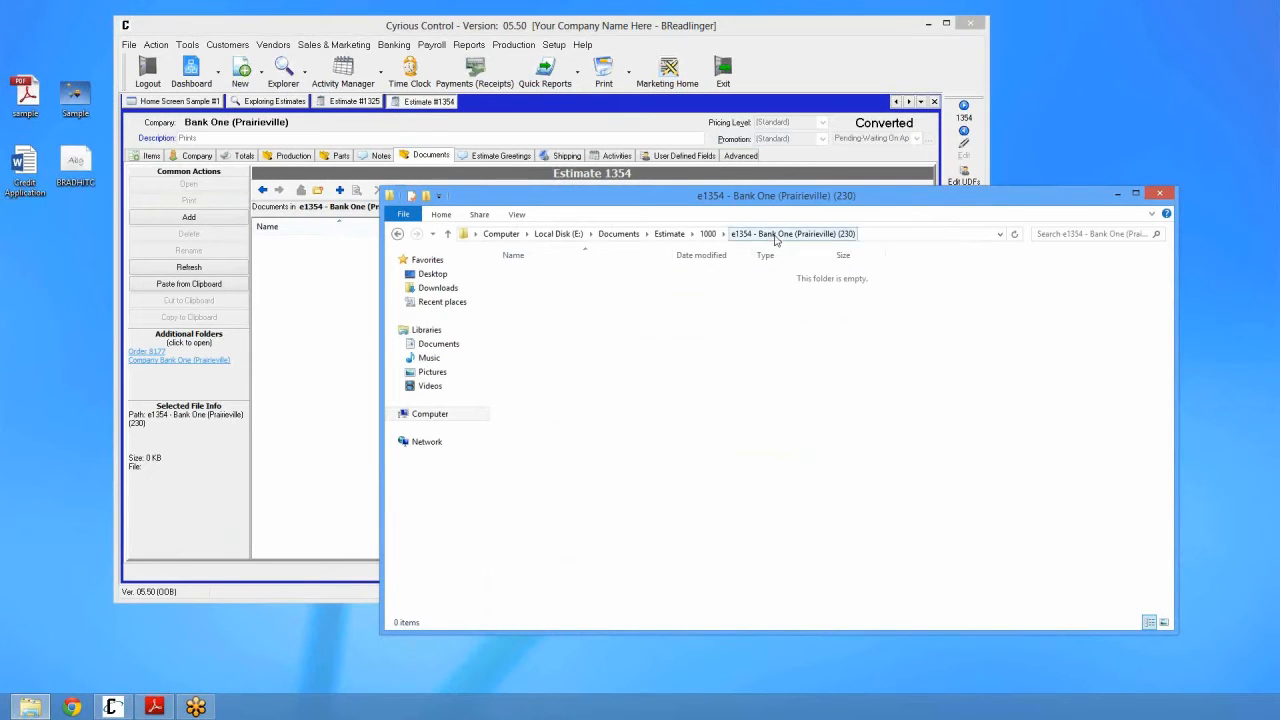
click(316, 303)
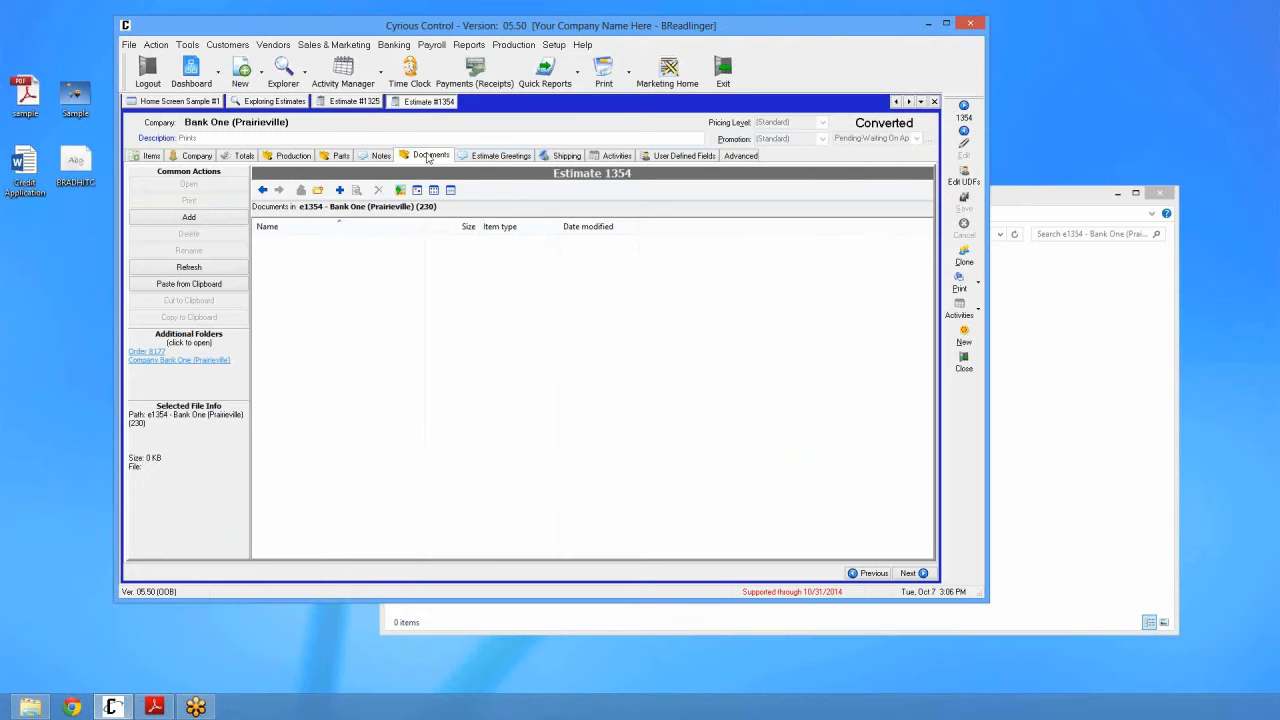
click(617, 157)
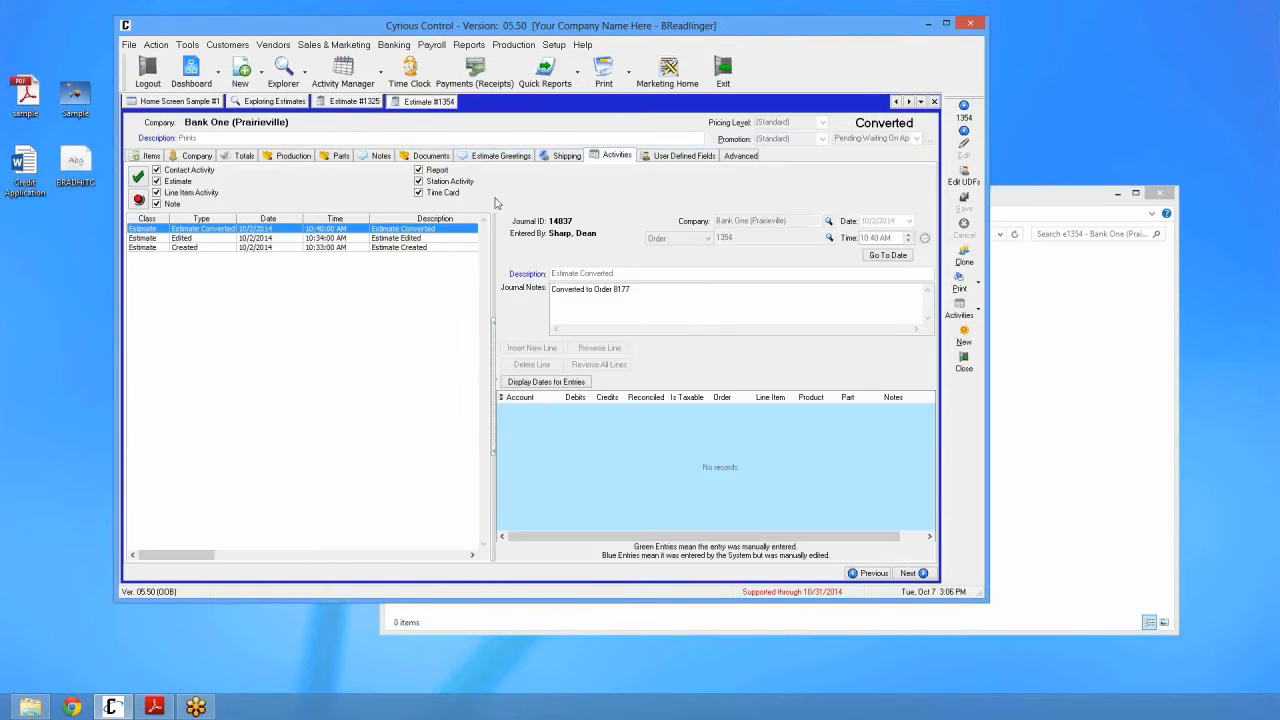
drag(613, 289, 663, 286)
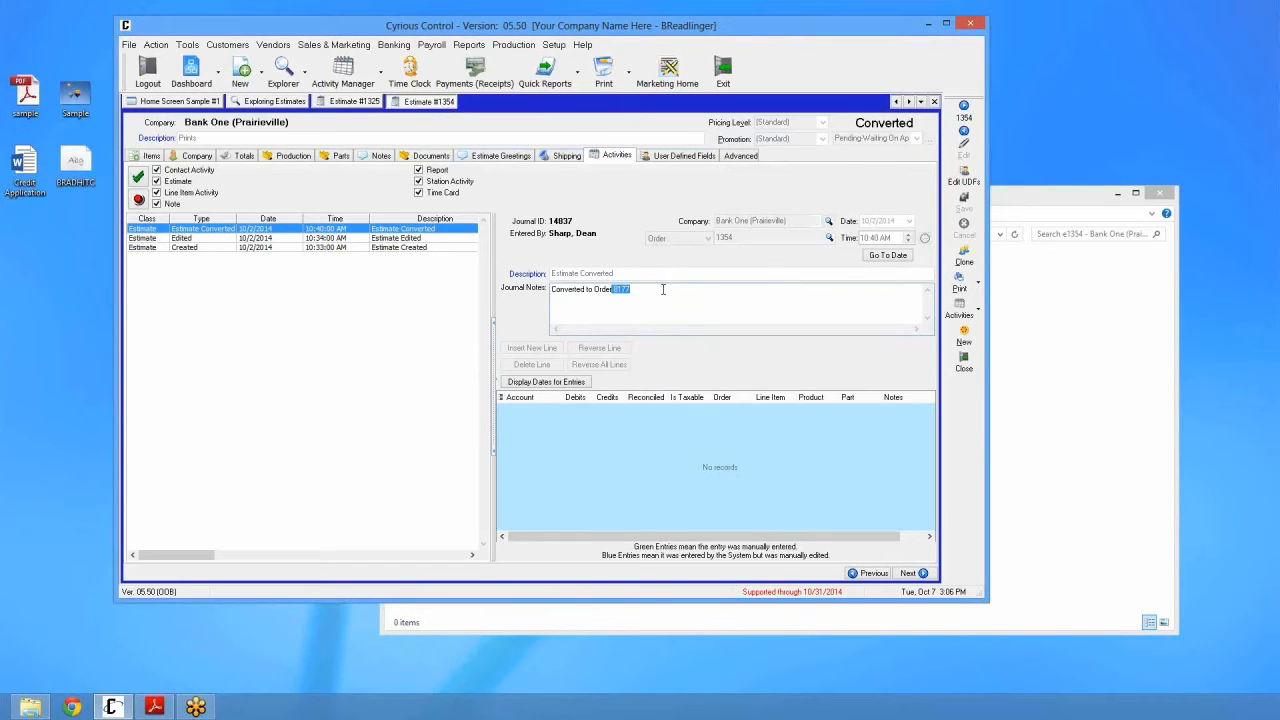
click(632, 290)
click(450, 158)
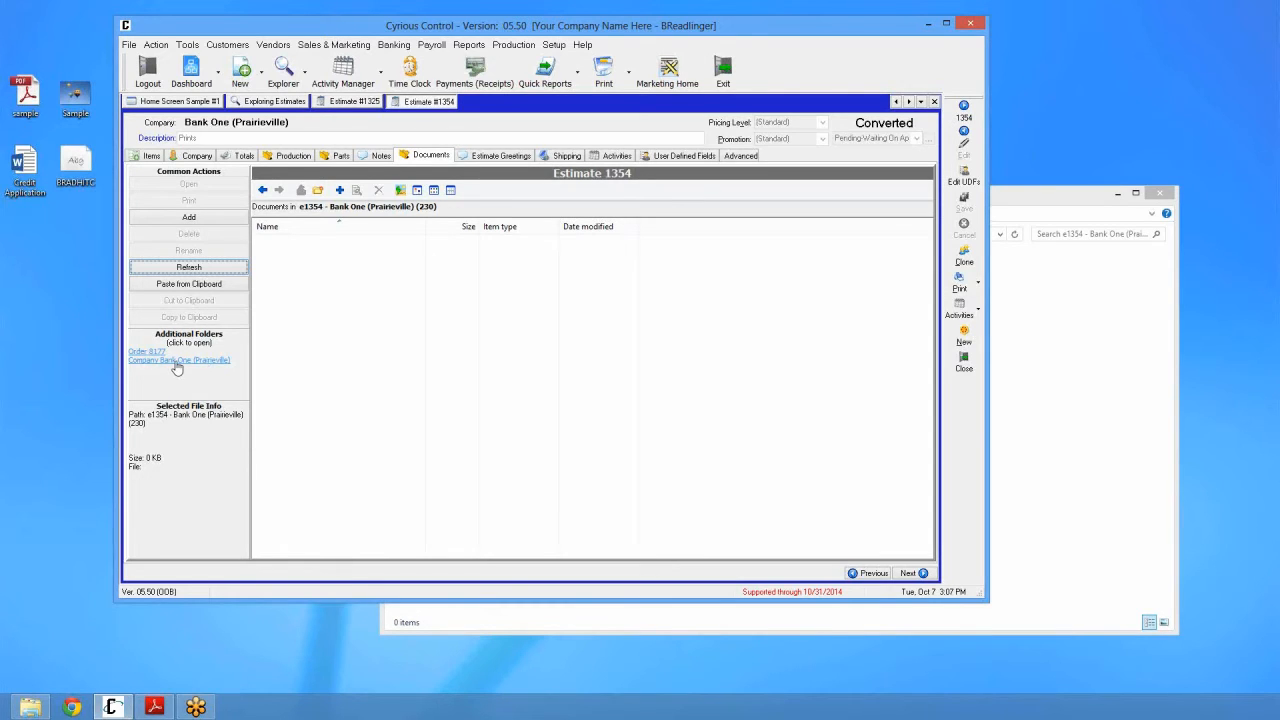
Step: Drag the BRADHITC font file from the desktop into Bank One's company documents
click(157, 361)
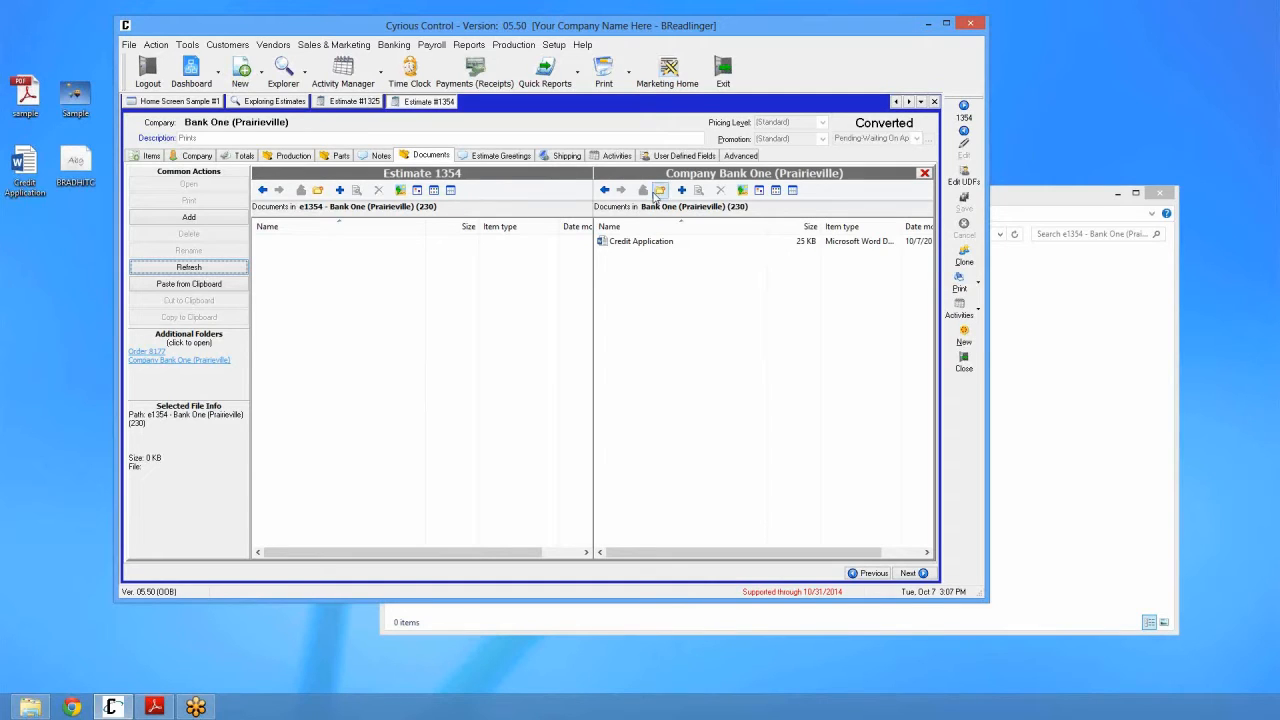
click(373, 264)
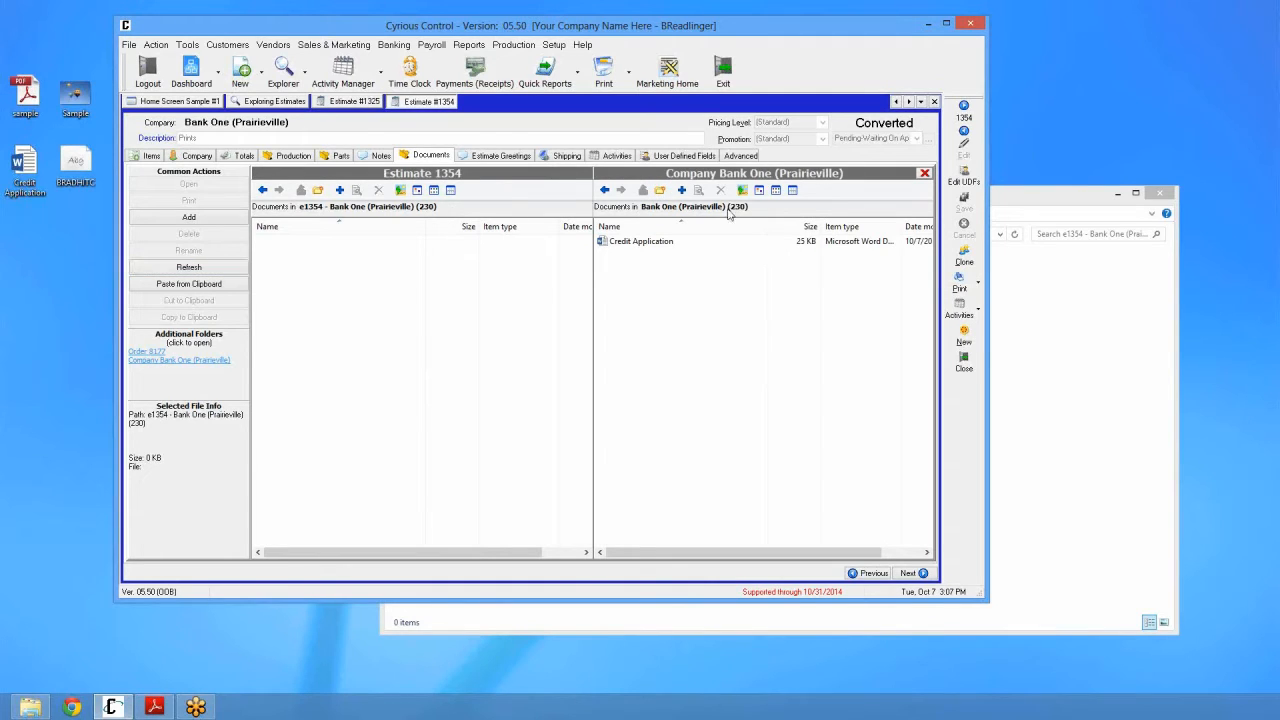
click(617, 245)
click(631, 274)
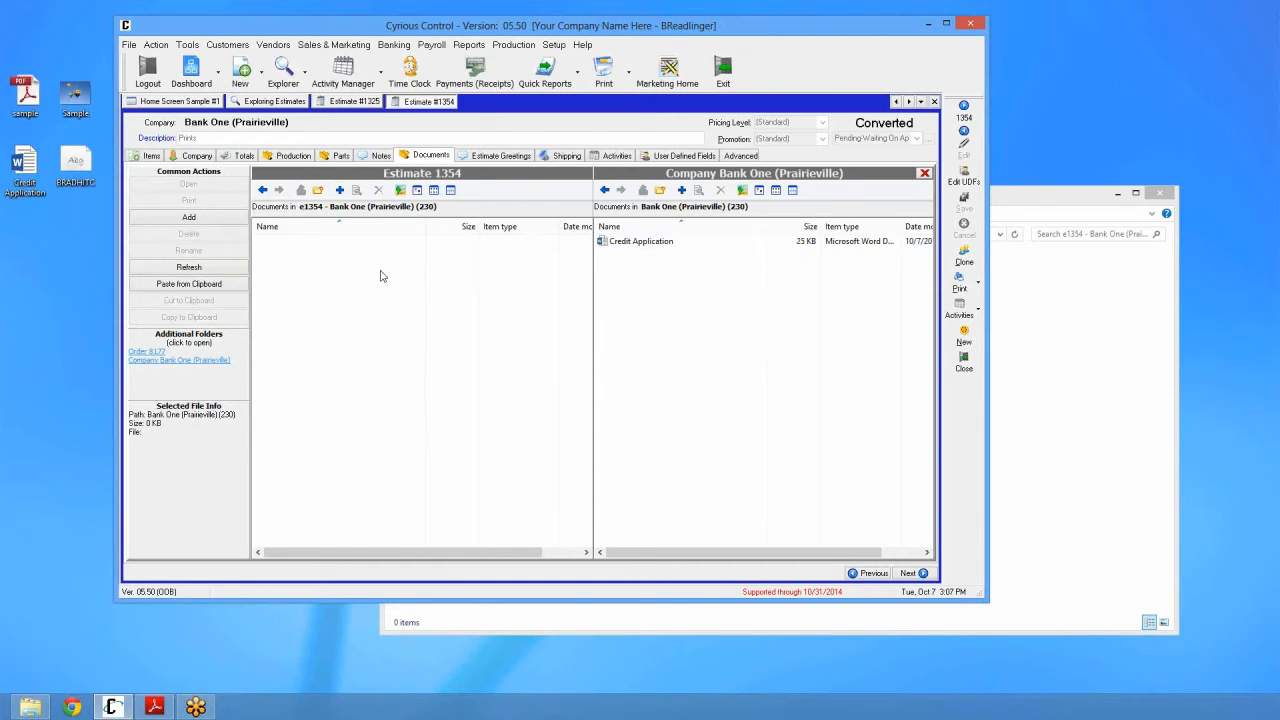
drag(75, 175, 716, 325)
click(659, 240)
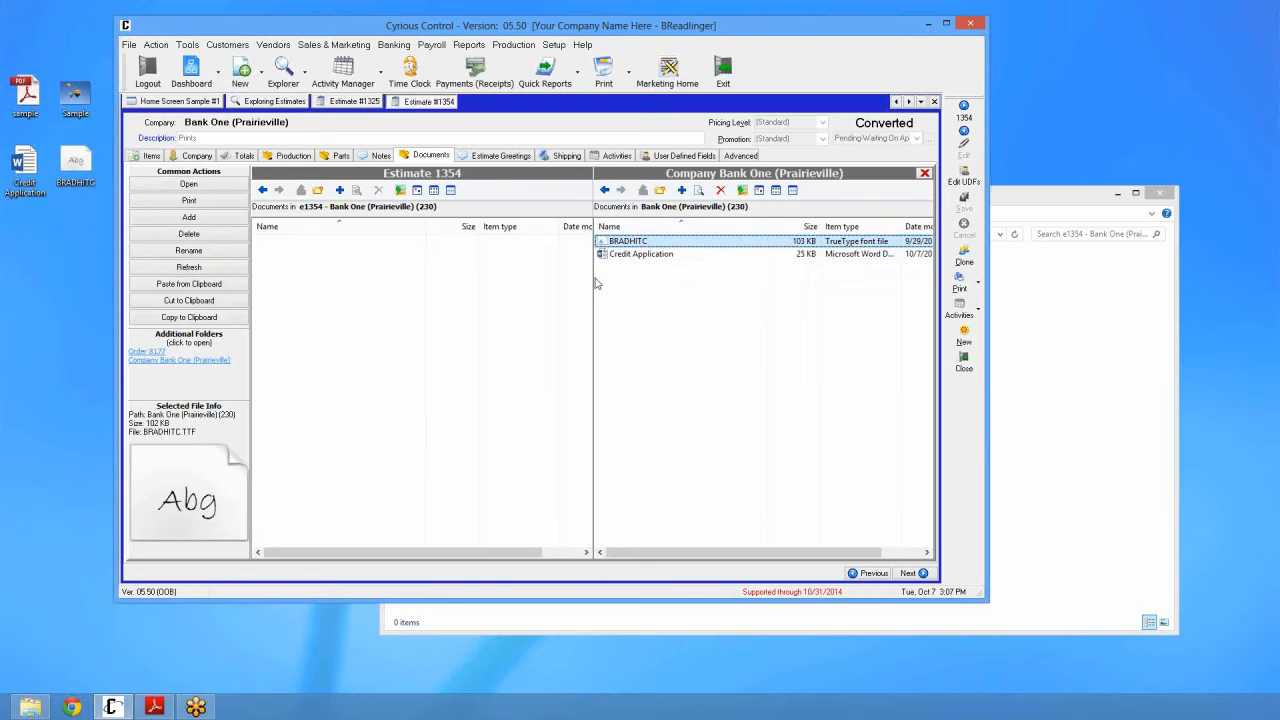
Step: Copy BRADHITC into Estimate 1354's documents, then close the company pane and estimates 1354 and 1325
drag(630, 241, 505, 303)
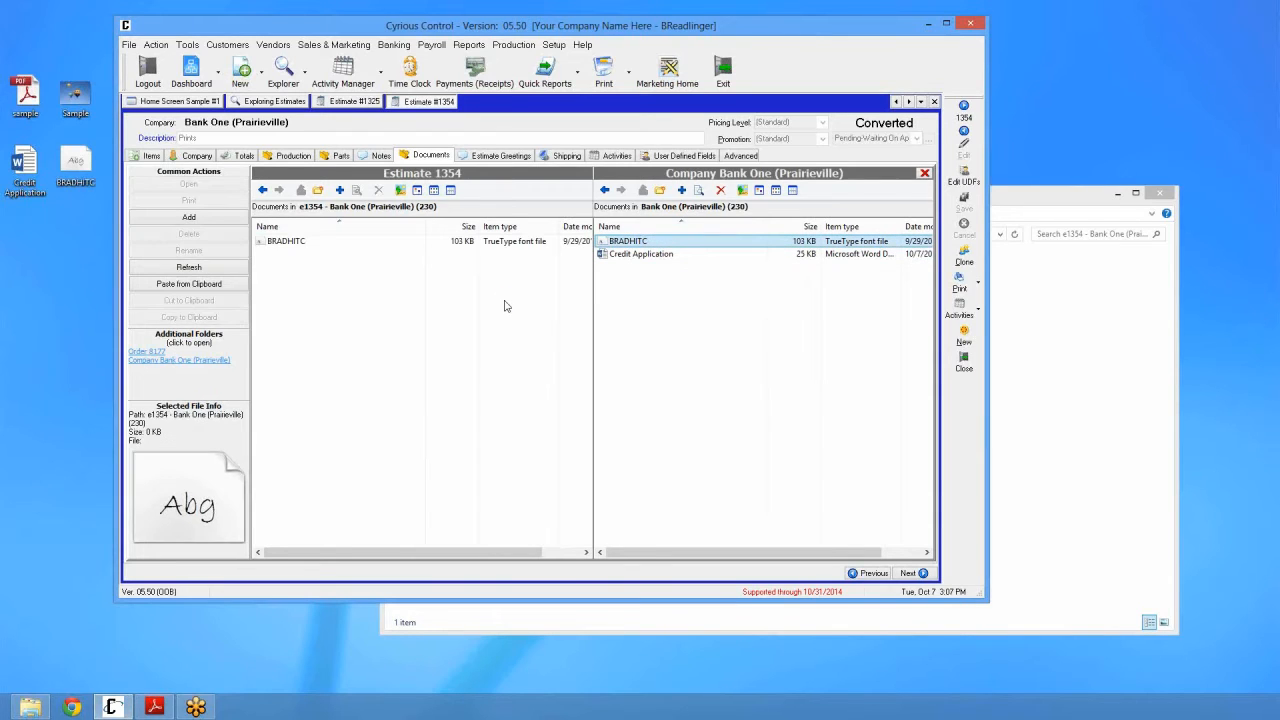
click(307, 245)
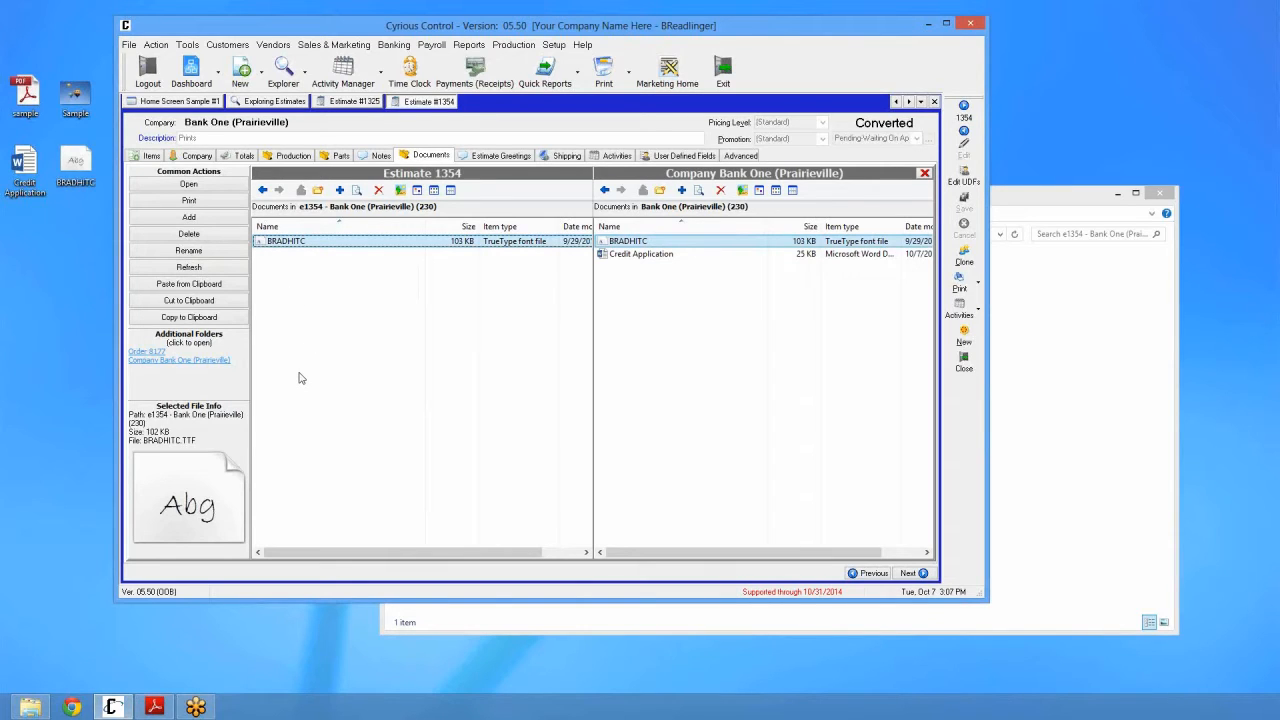
click(925, 174)
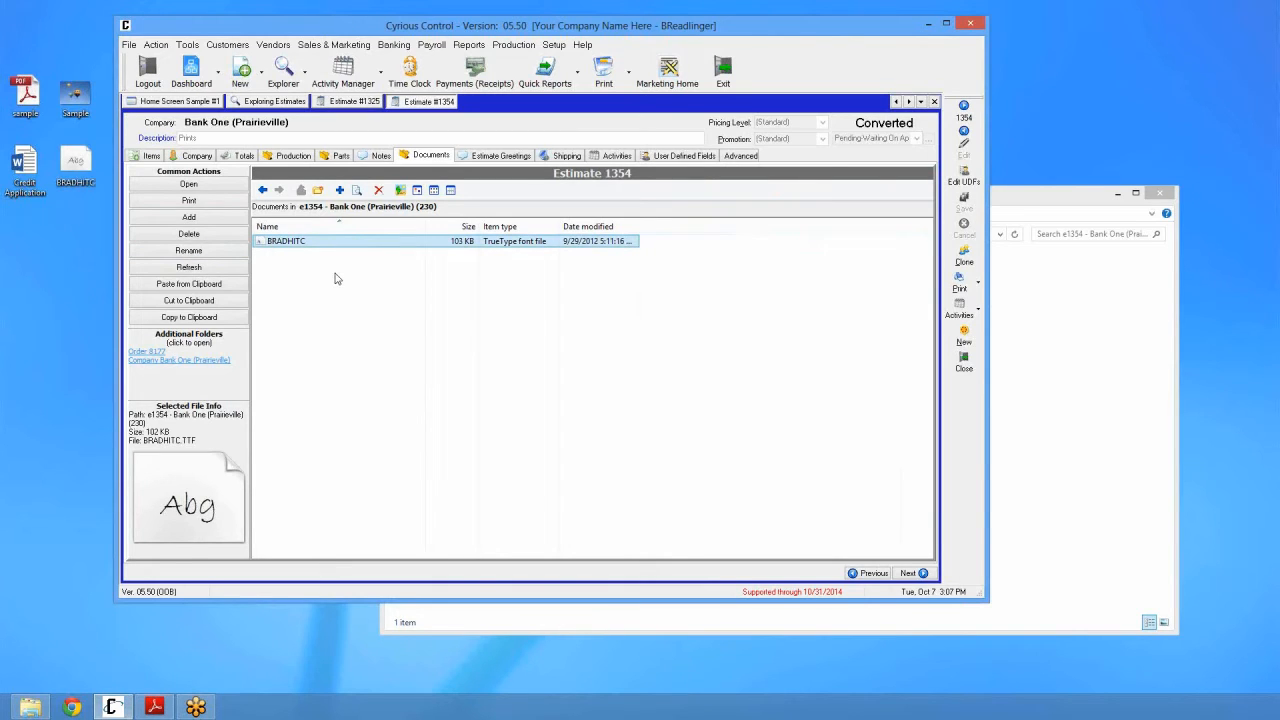
click(390, 379)
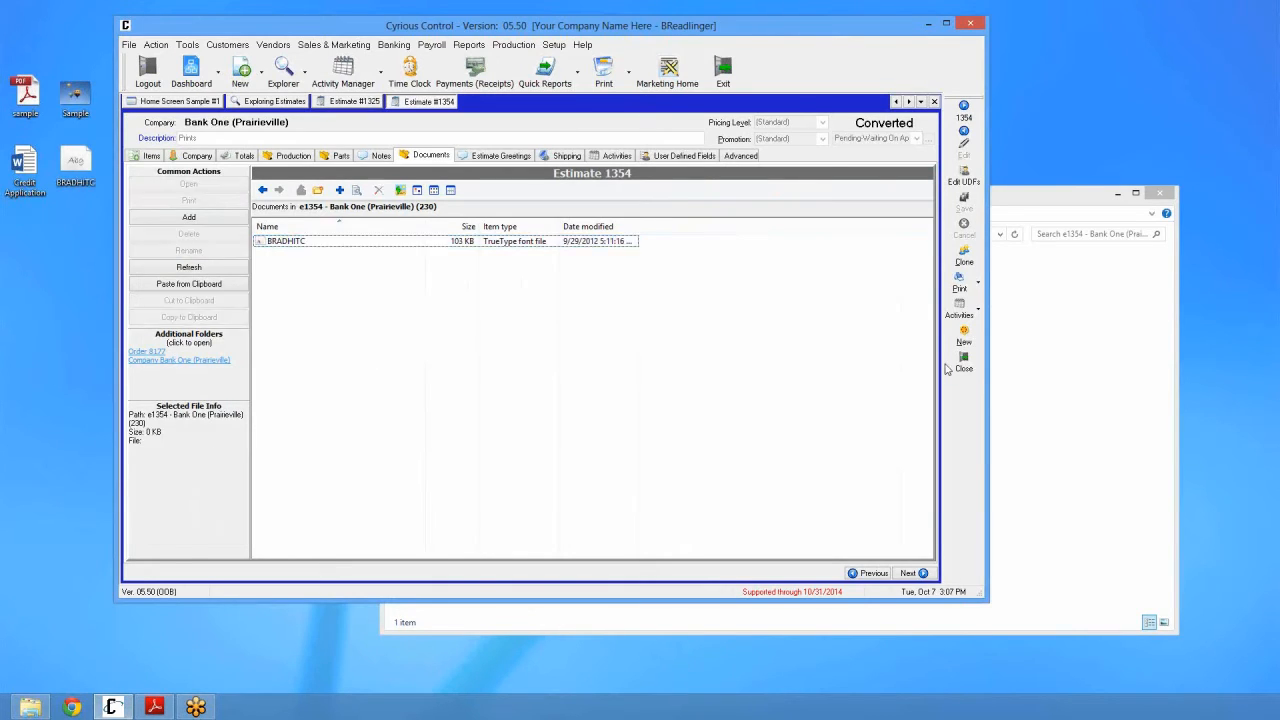
click(951, 364)
click(964, 445)
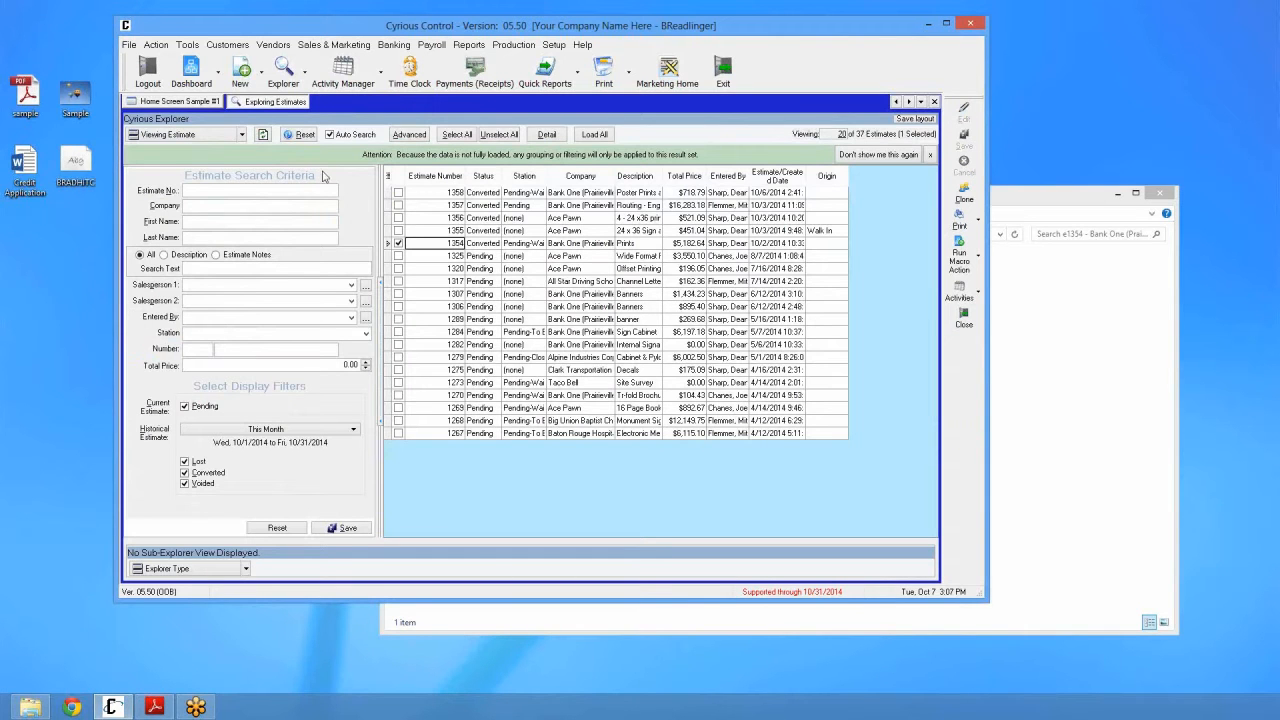
Step: Switch the explorer to orders, load the list, and open order 8182's Documents tab
click(165, 134)
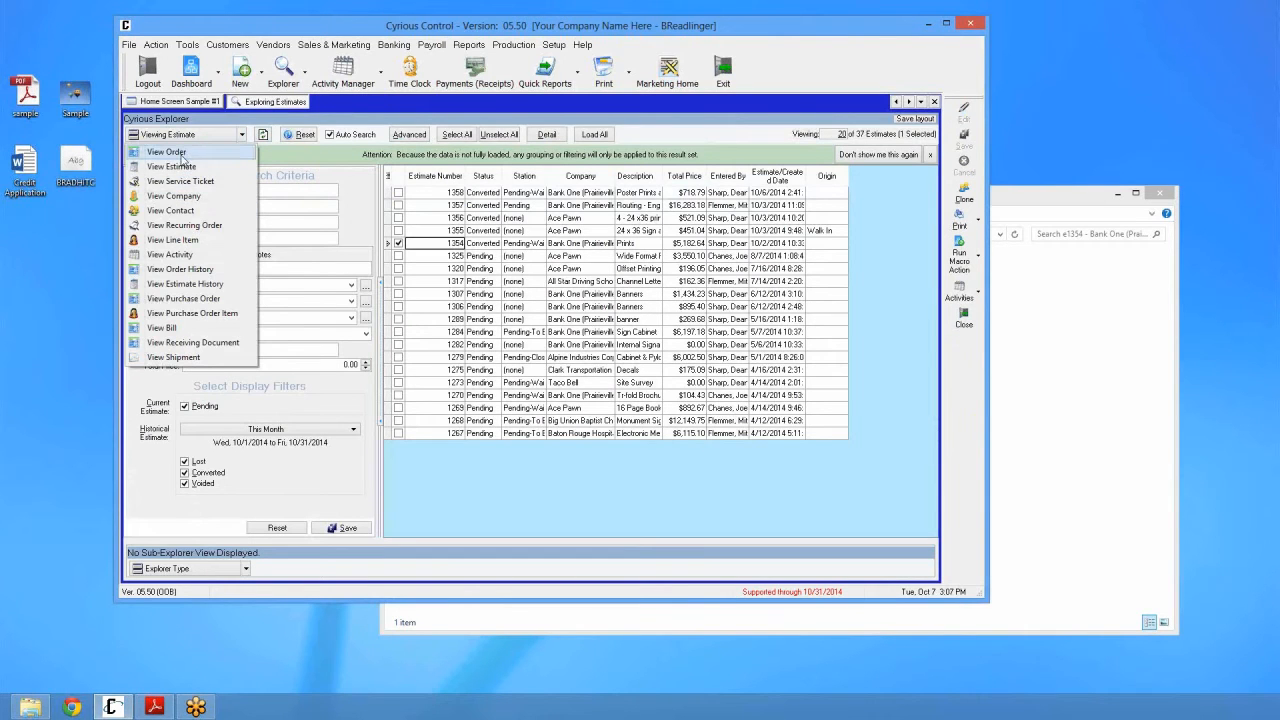
click(167, 152)
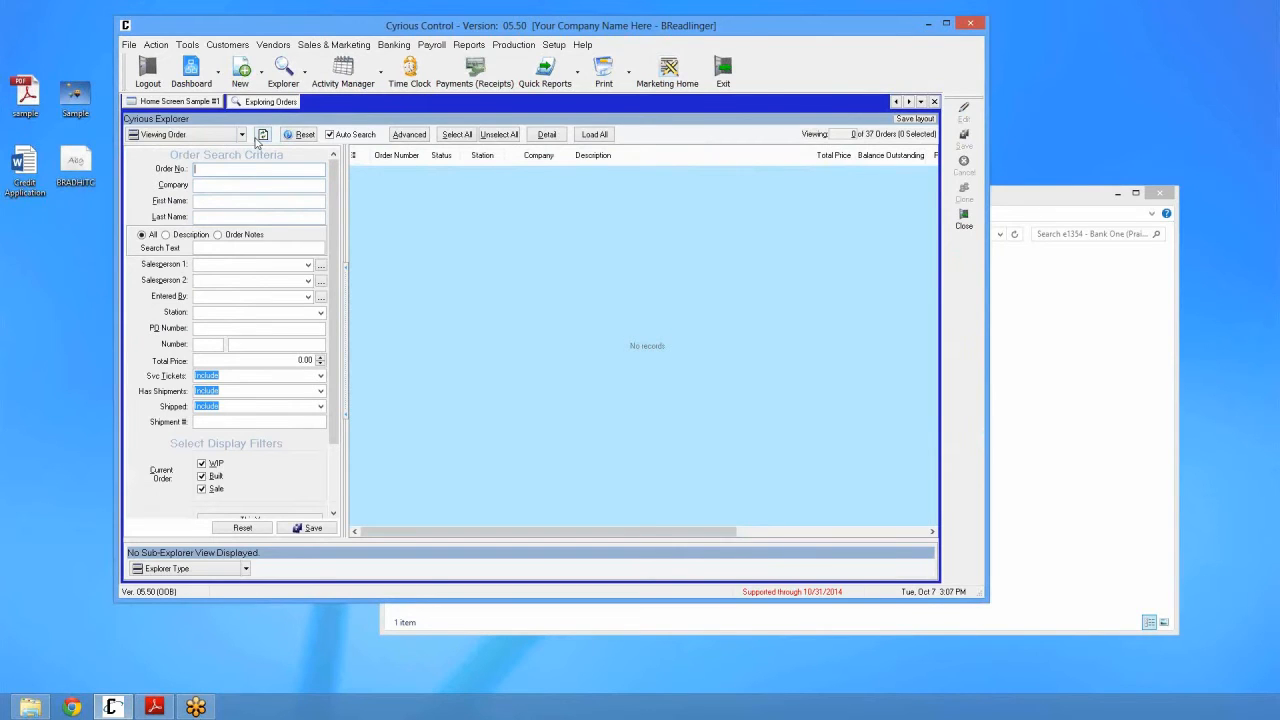
click(260, 136)
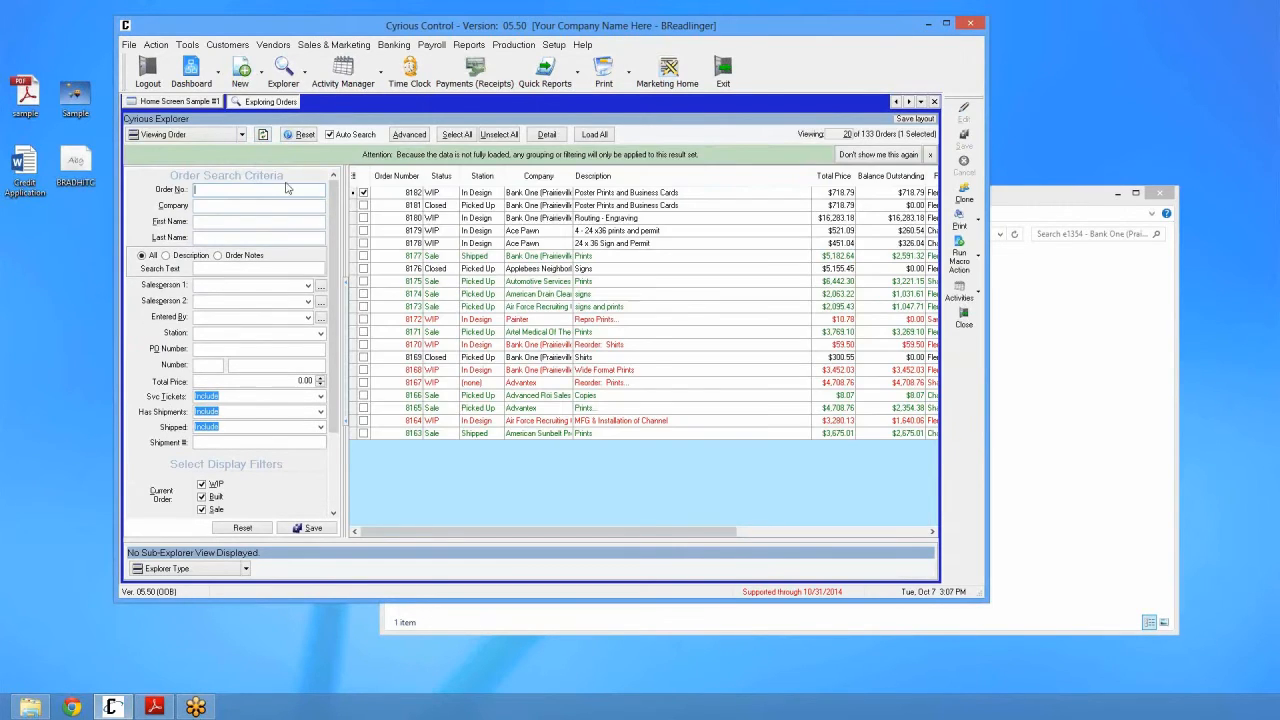
click(424, 194)
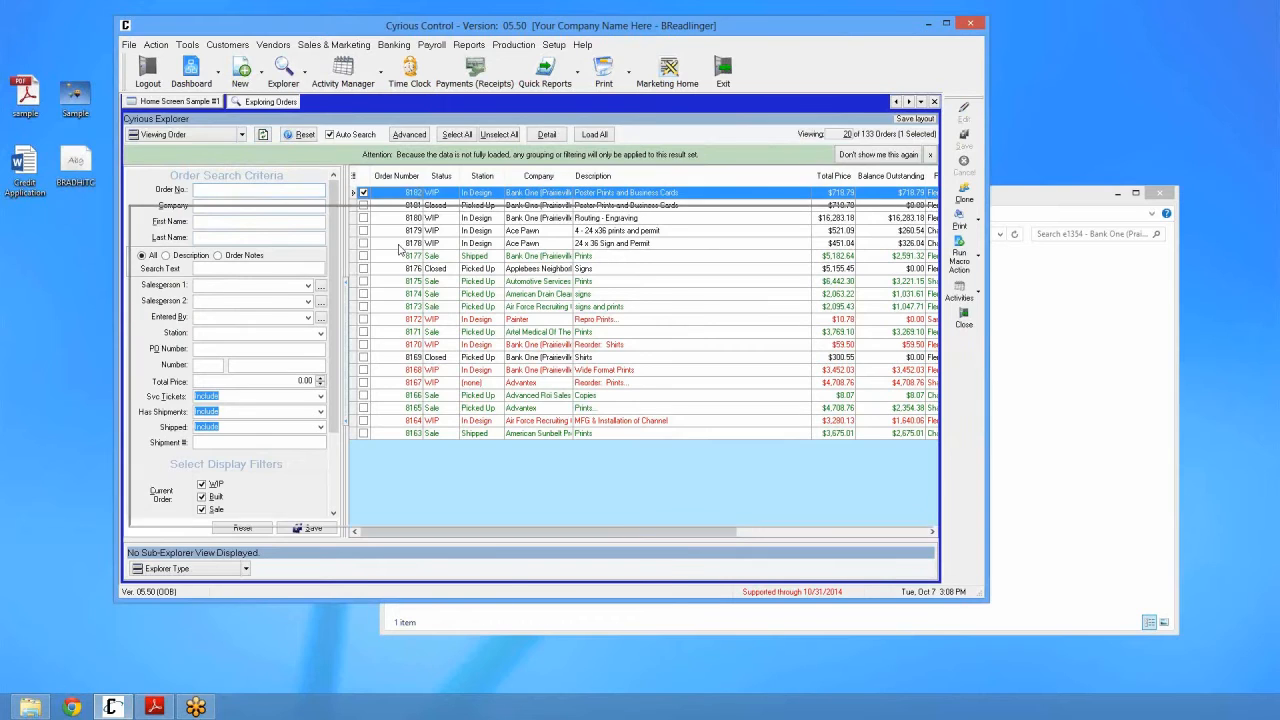
click(471, 157)
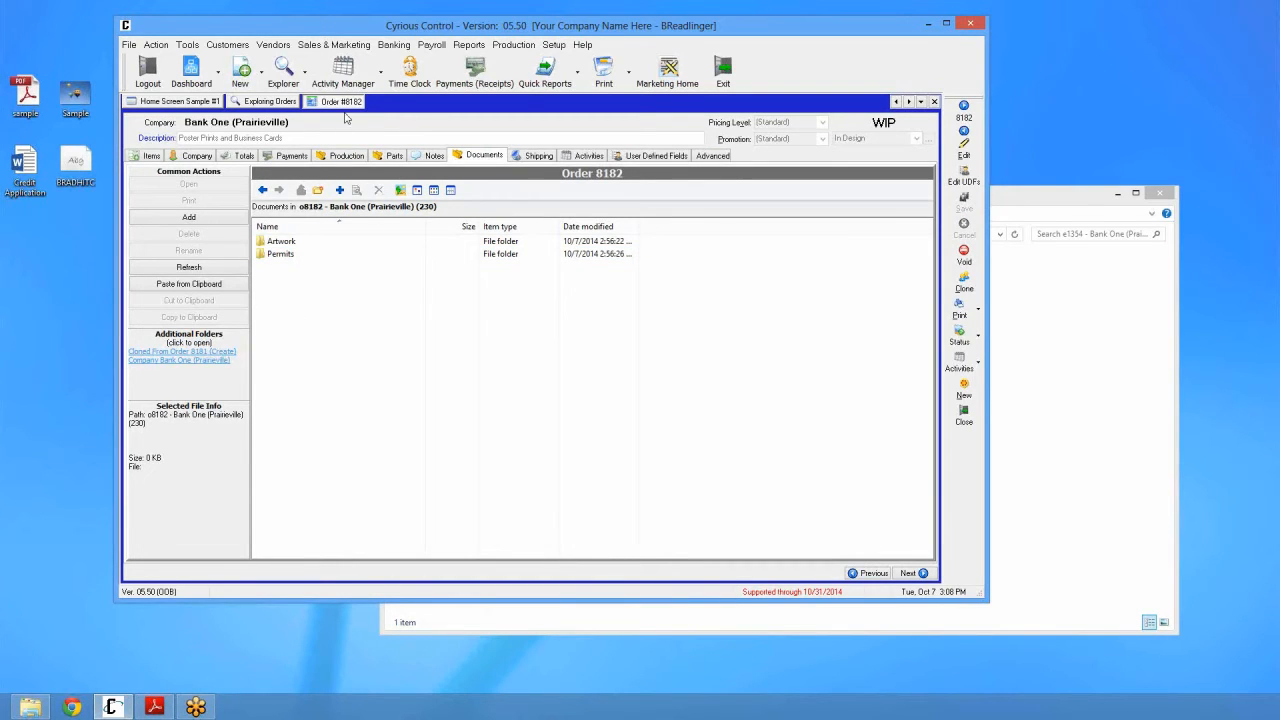
Step: Check the clone-source order 8181's documents and order 8182's items, then close order 8182
click(195, 359)
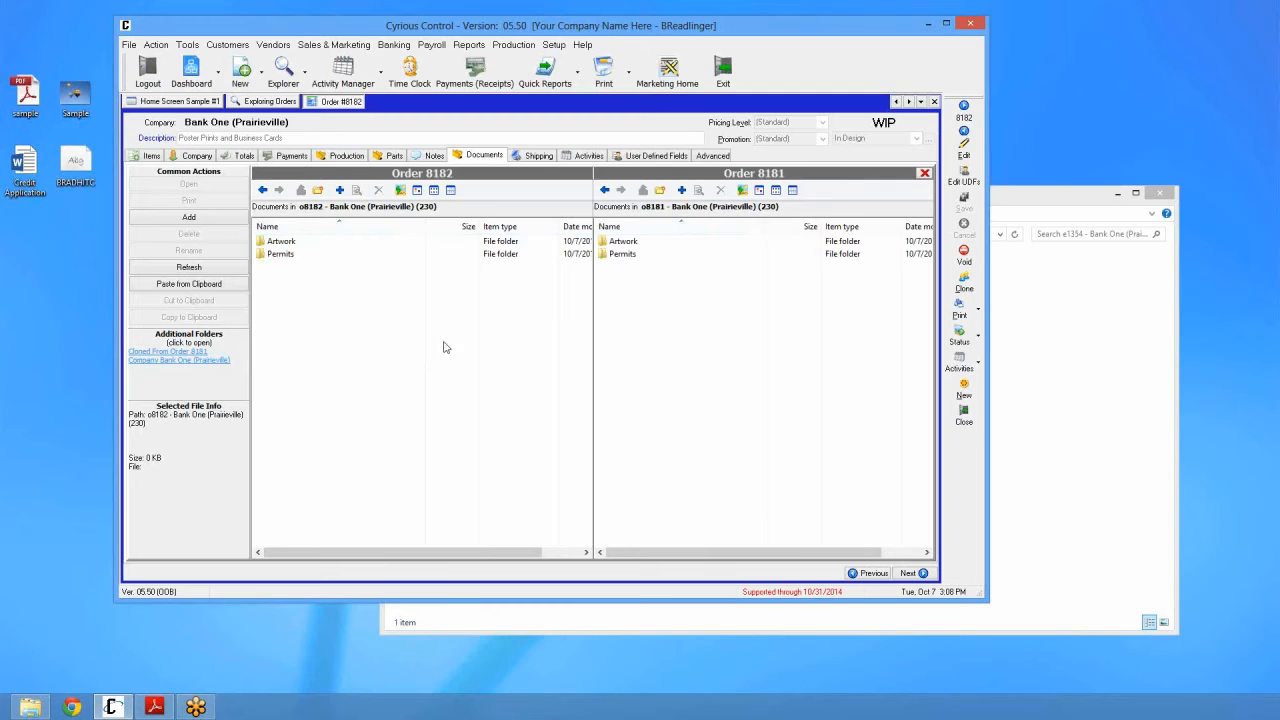
click(924, 173)
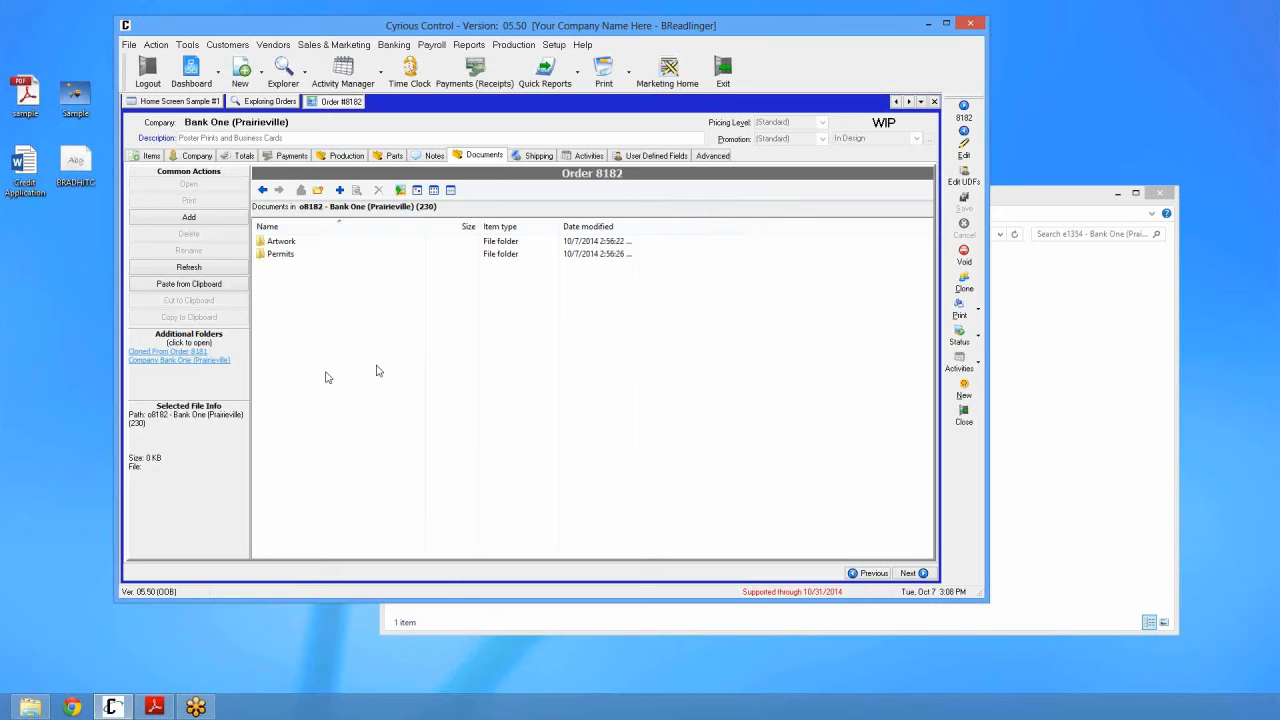
click(150, 156)
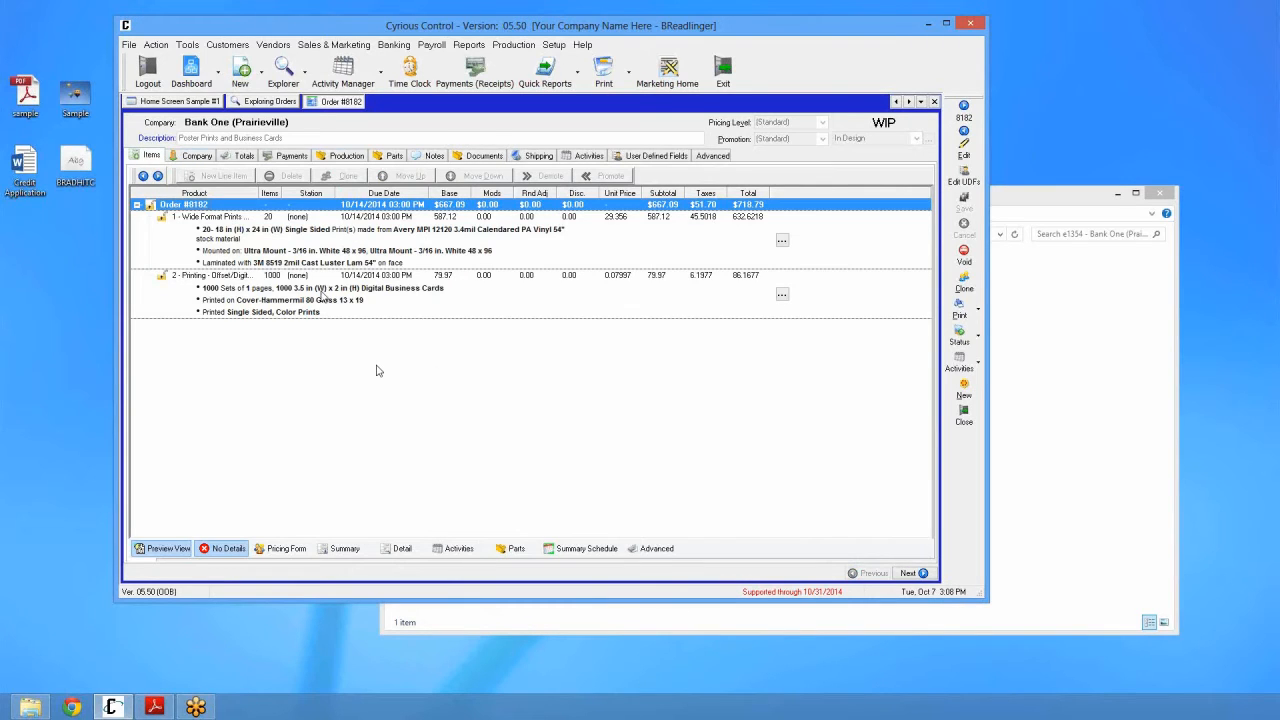
click(480, 156)
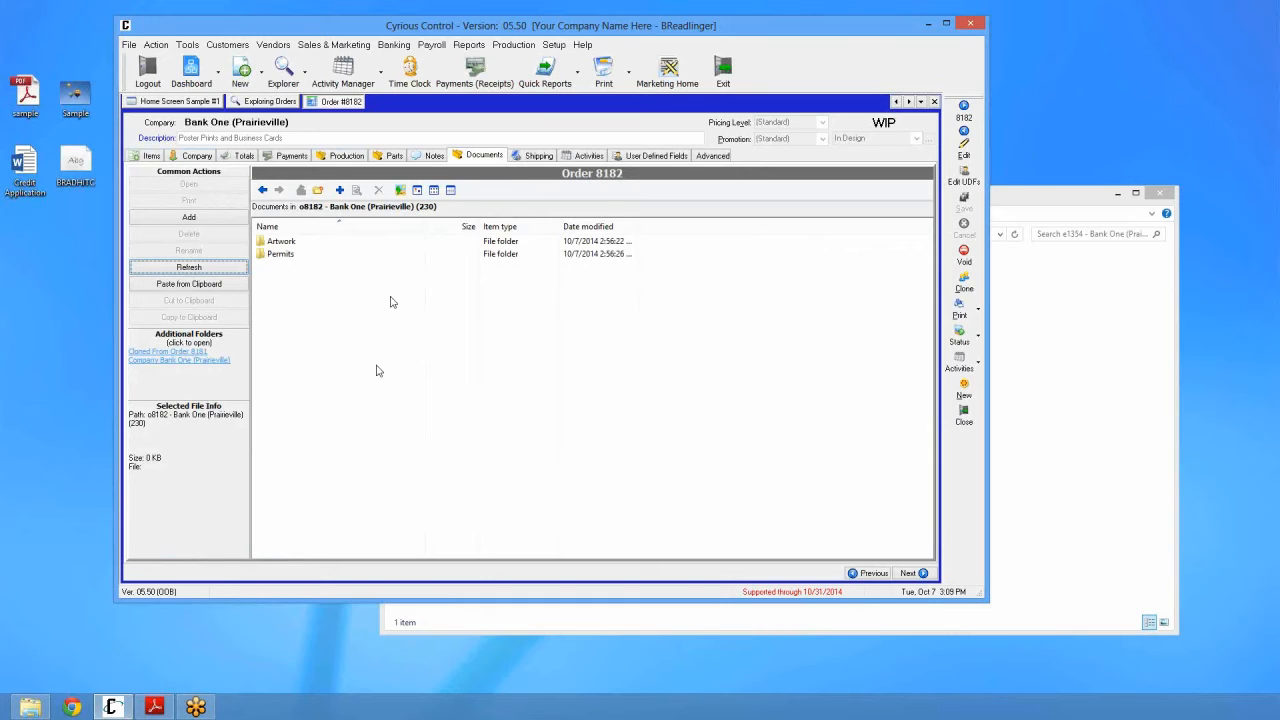
click(936, 102)
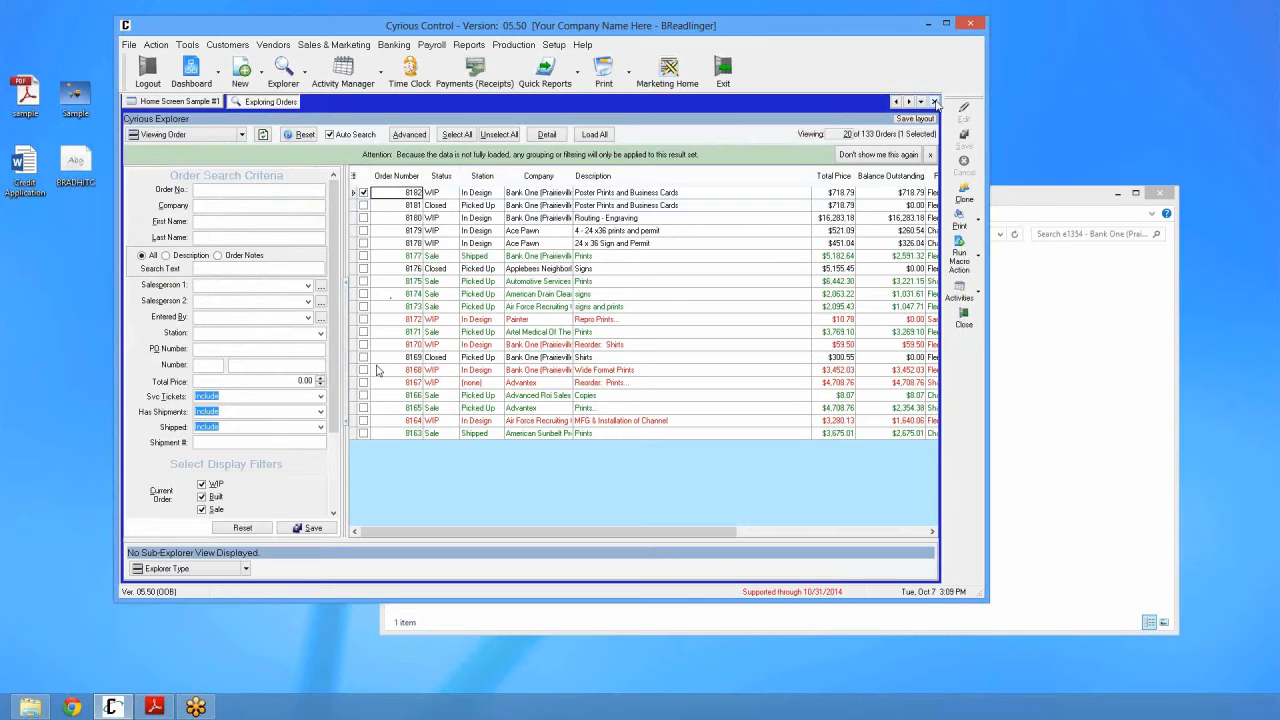
Step: Navigate File Explorer from the e1354 folder up to Documents\Company\B, then return to Cyrious Control
click(1025, 360)
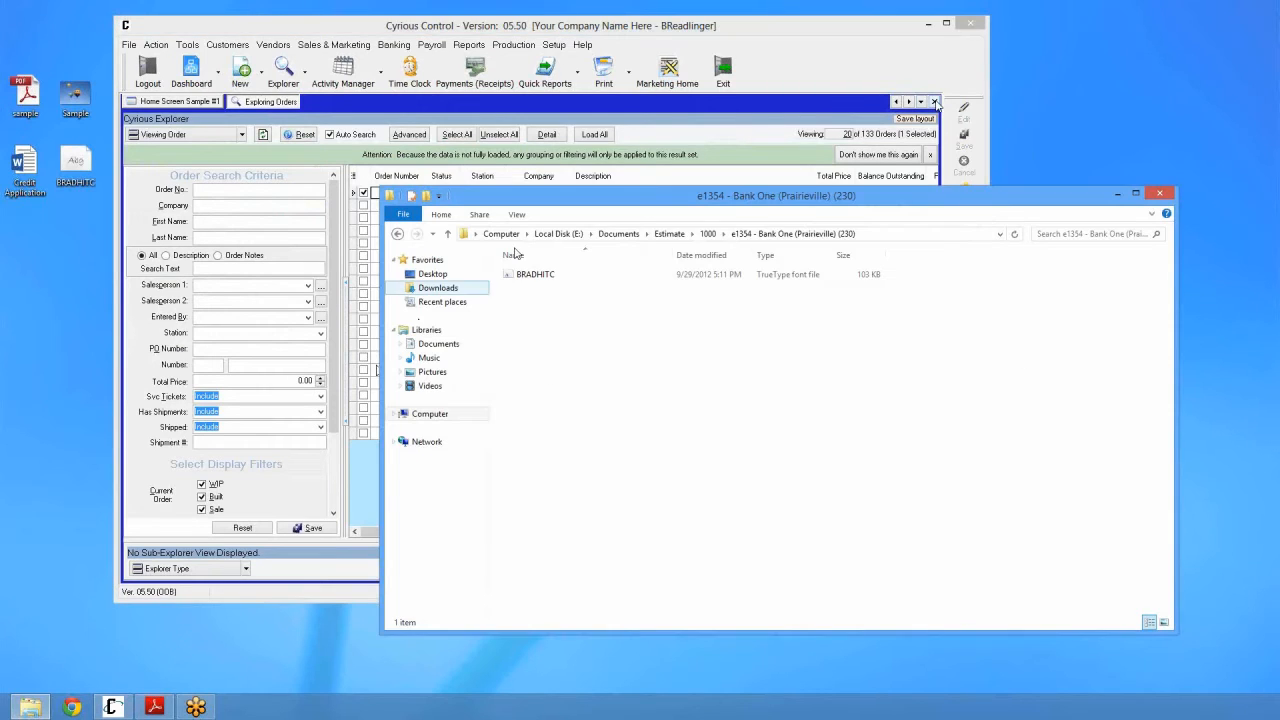
click(708, 234)
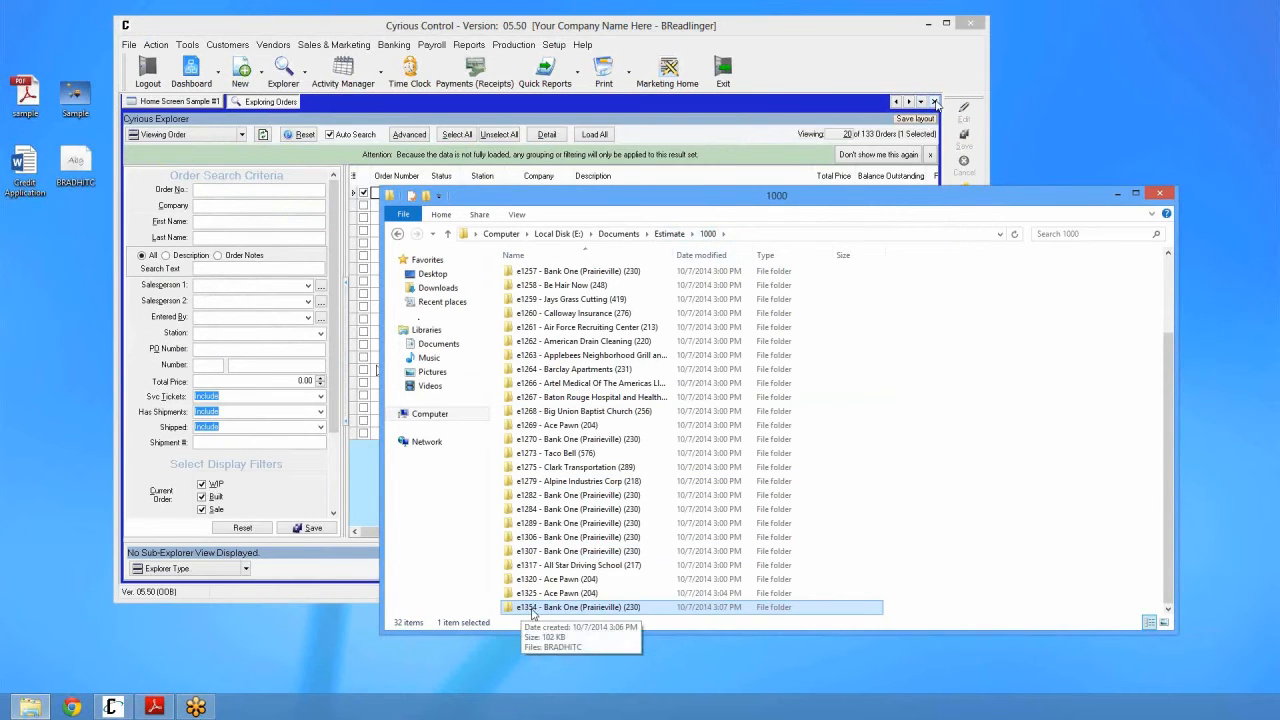
drag(559, 201, 544, 73)
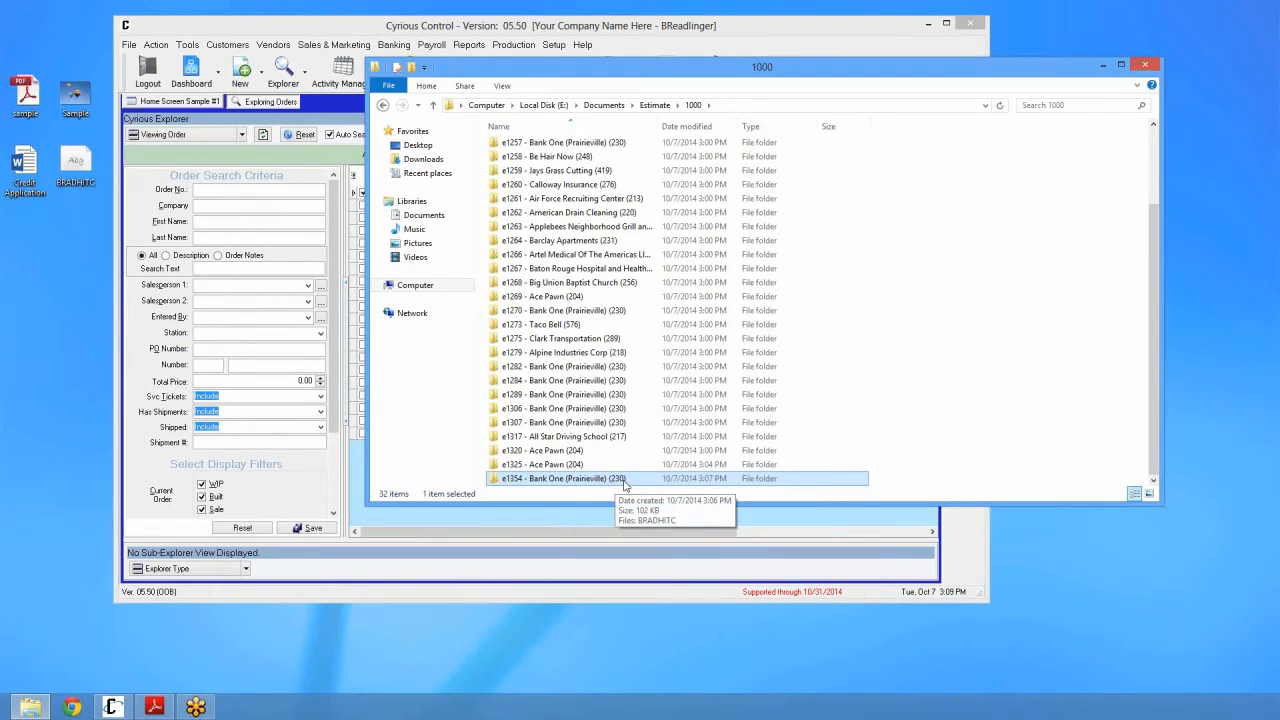
click(604, 105)
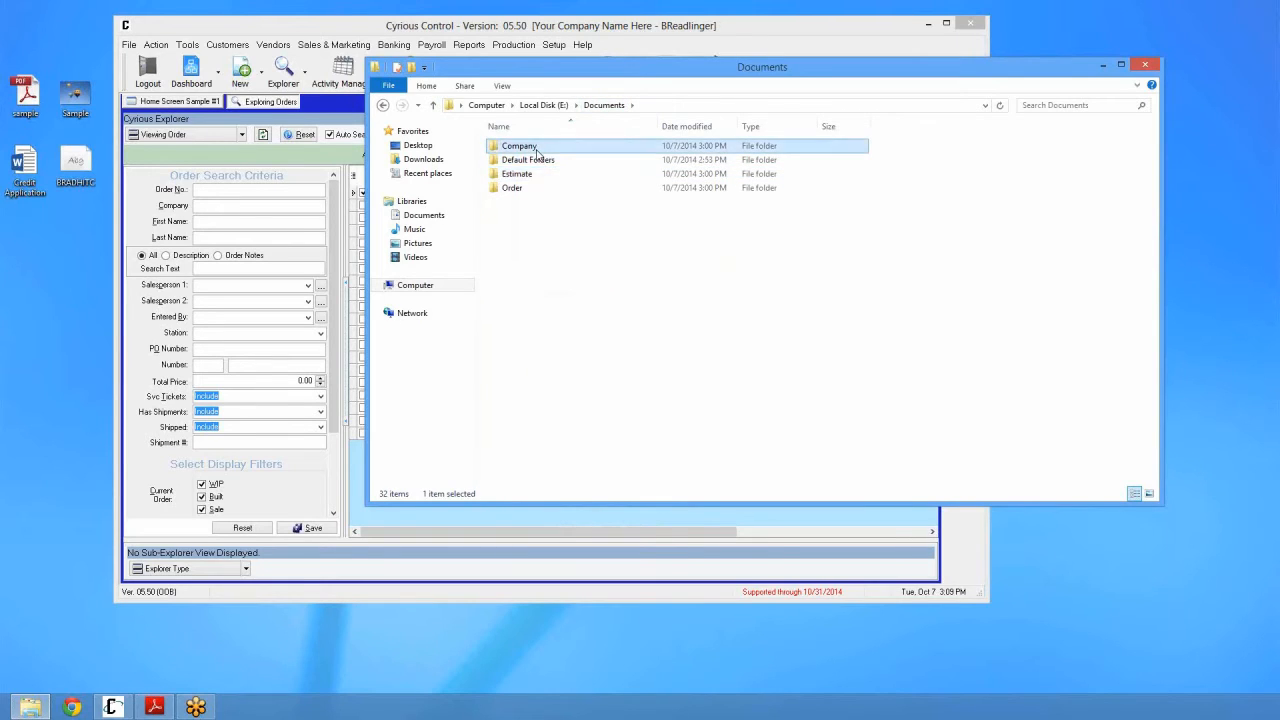
double_click(519, 146)
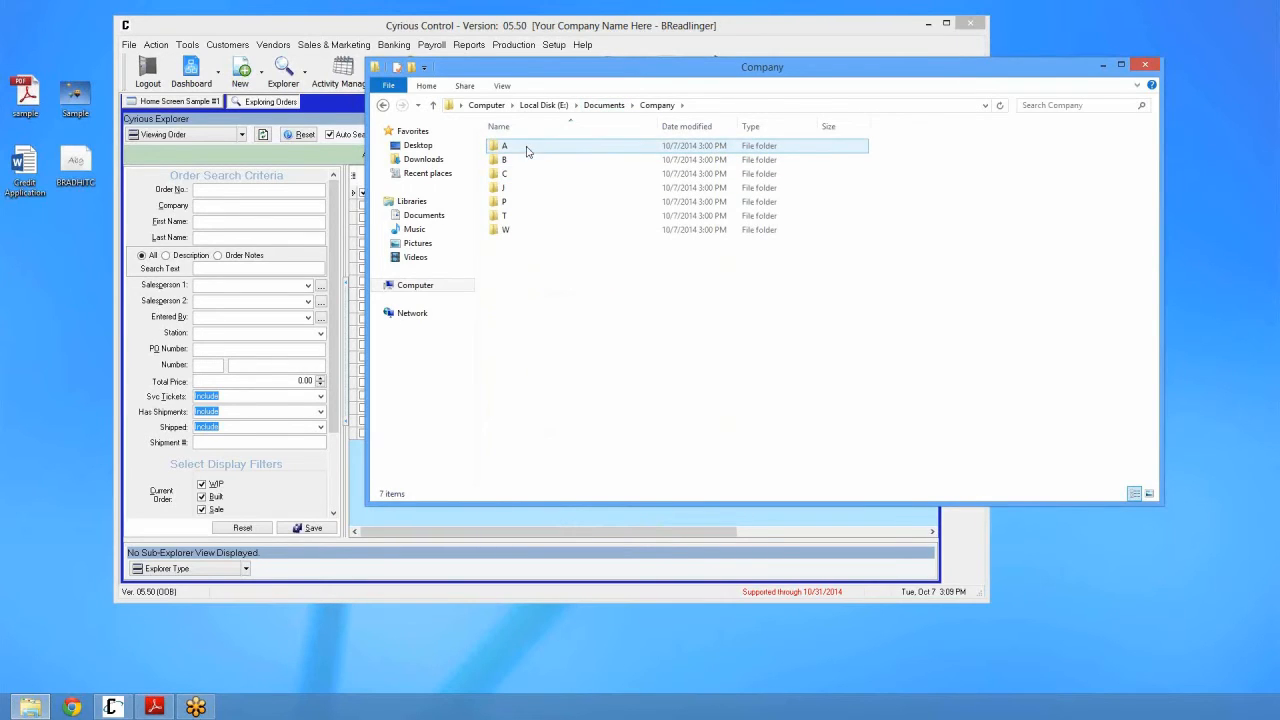
double_click(526, 160)
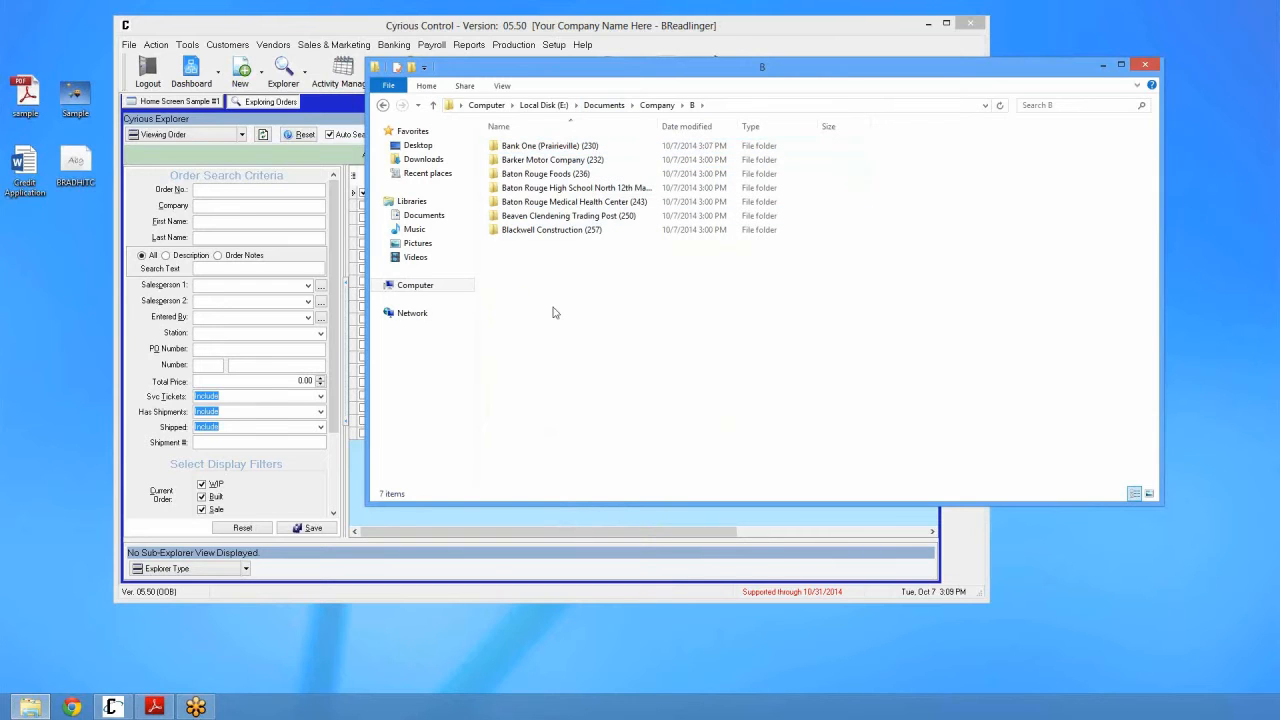
click(322, 110)
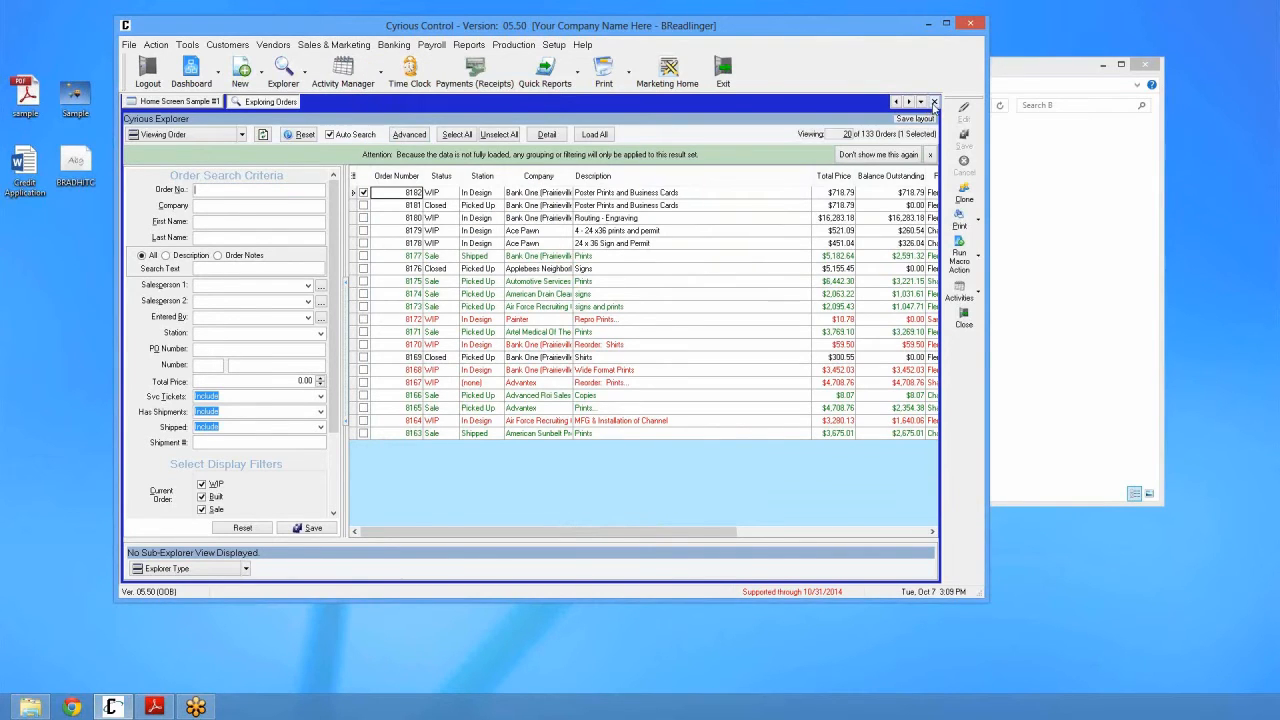
Step: Switch the explorer to companies and select Bank One (Prairieville)
click(934, 103)
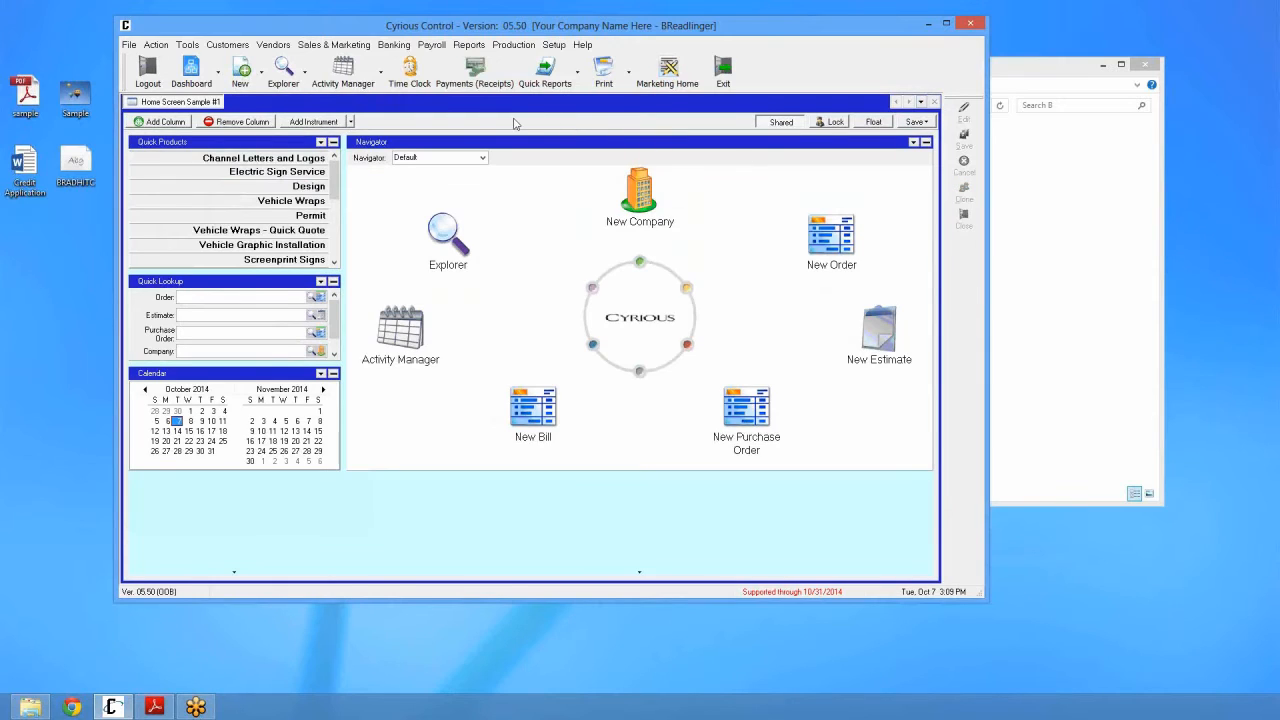
click(288, 84)
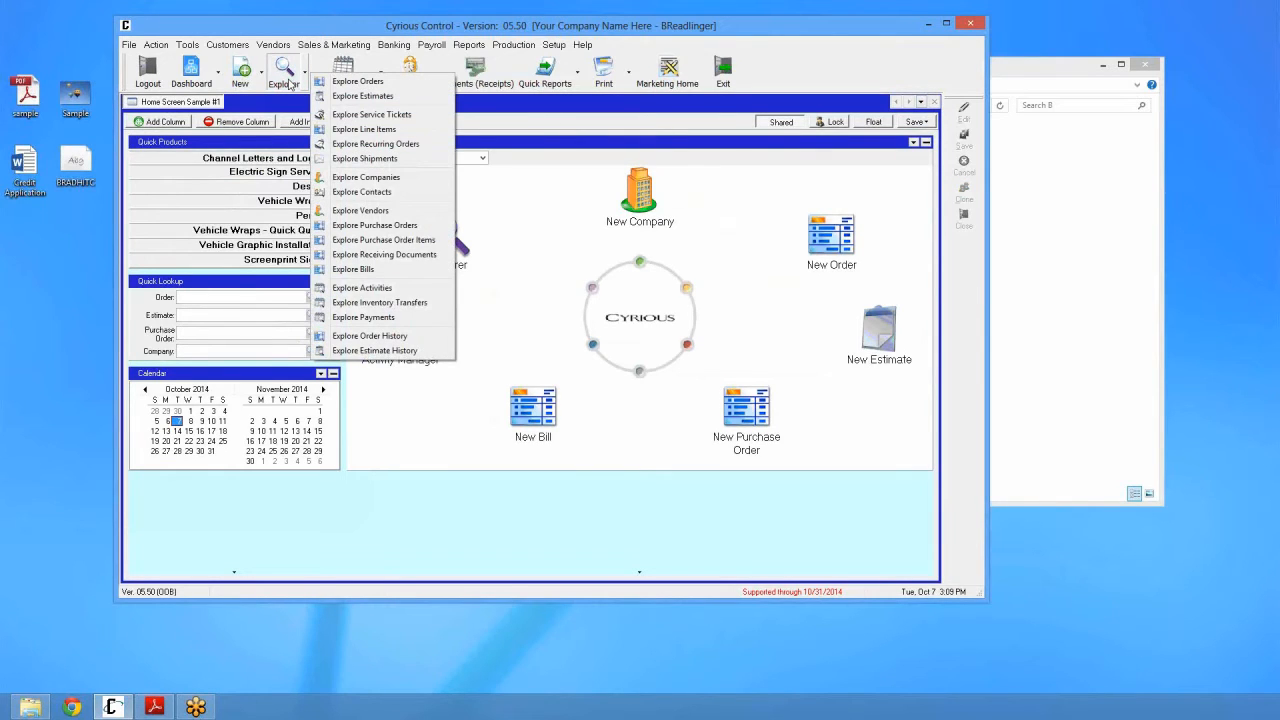
click(337, 182)
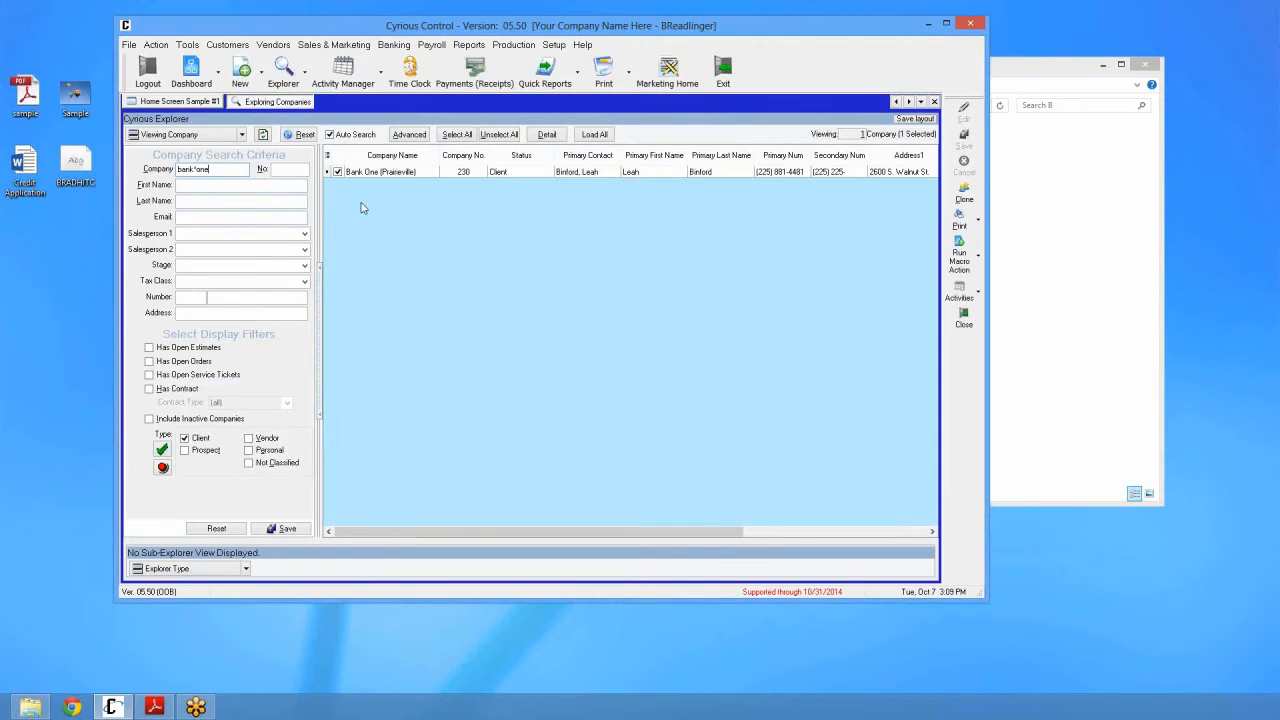
click(415, 256)
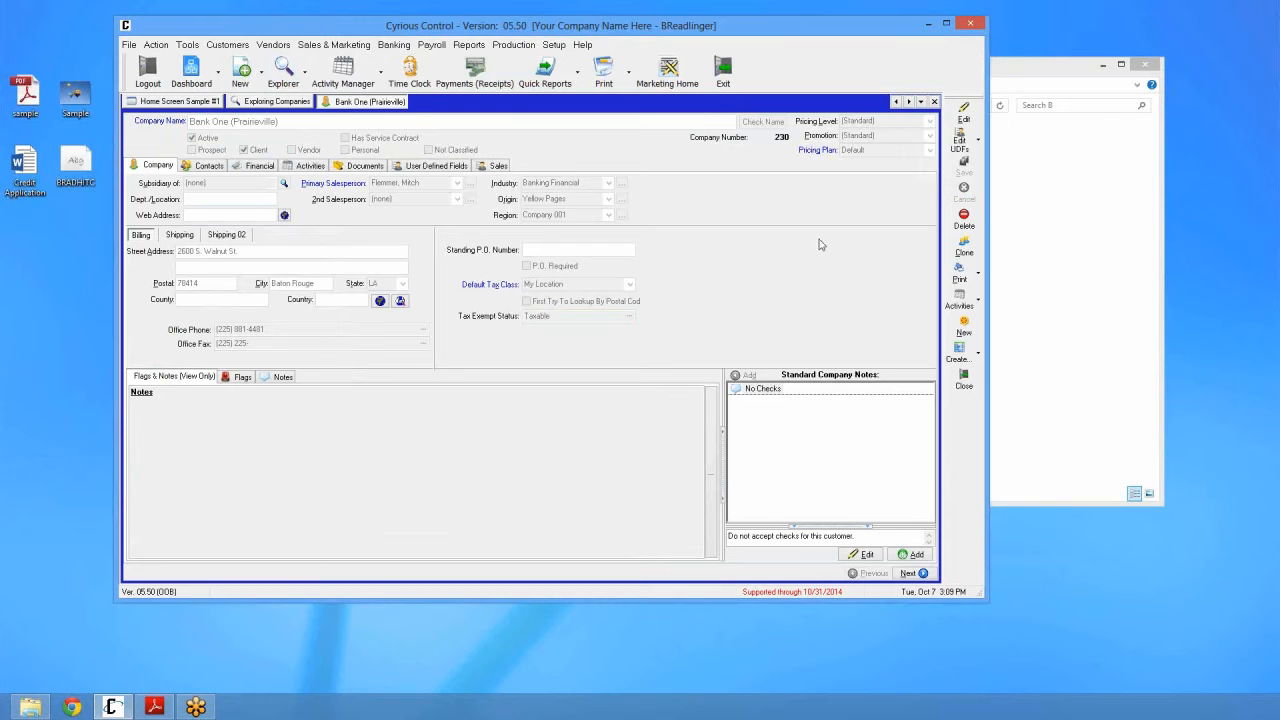
Step: Rename it to Bank One (Baton Rouge) and save with the reason 'change company name'
click(966, 117)
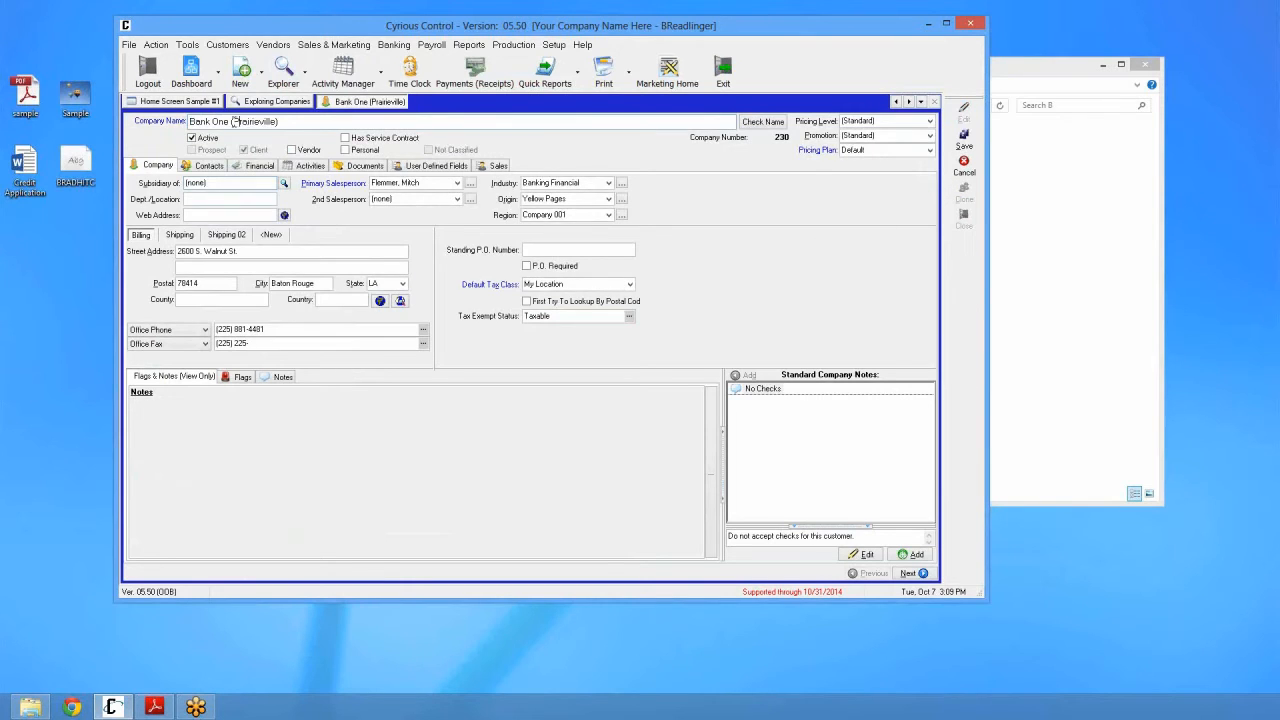
drag(233, 121, 302, 150)
text((Baton Rouge)
click(964, 140)
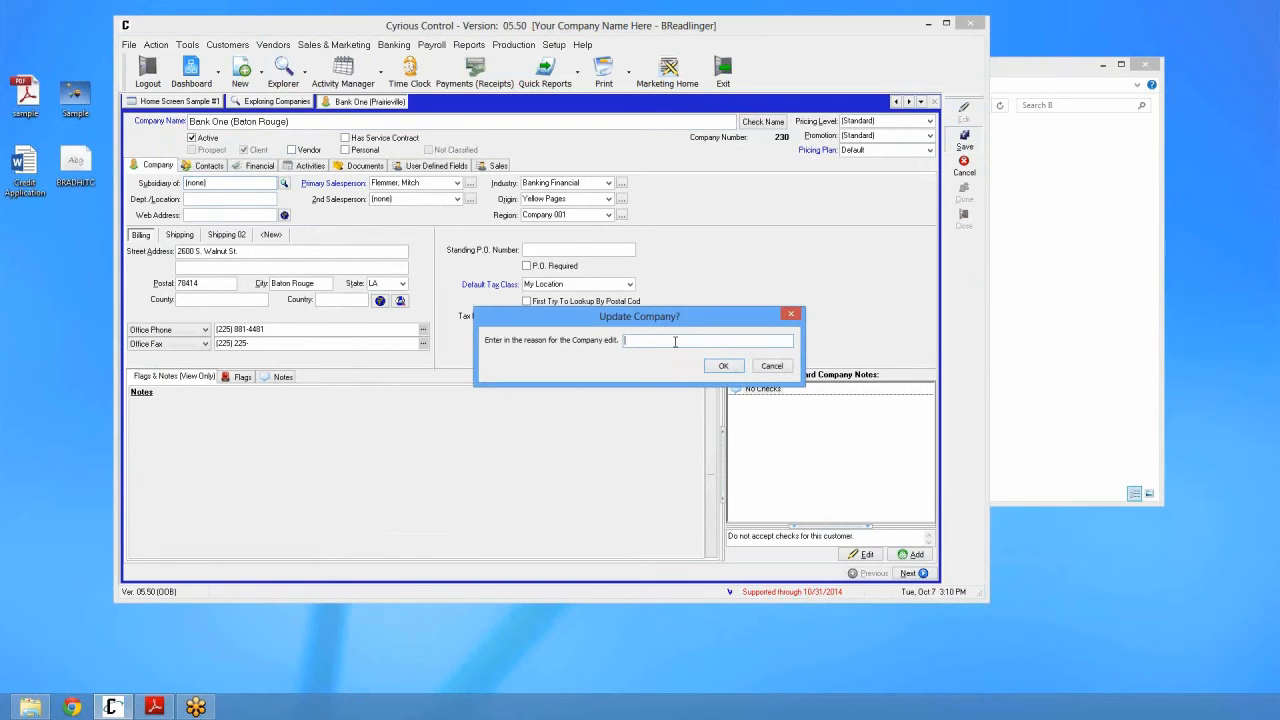
text(change company name.)
key(Return)
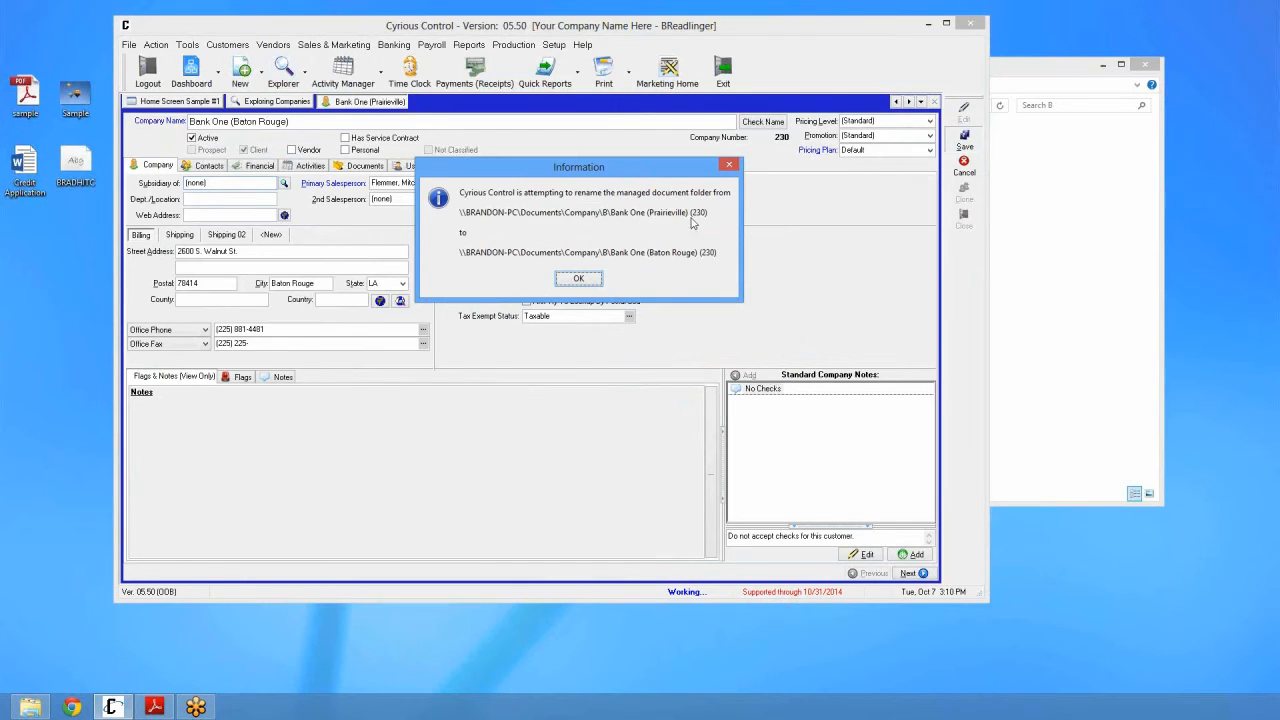
click(580, 279)
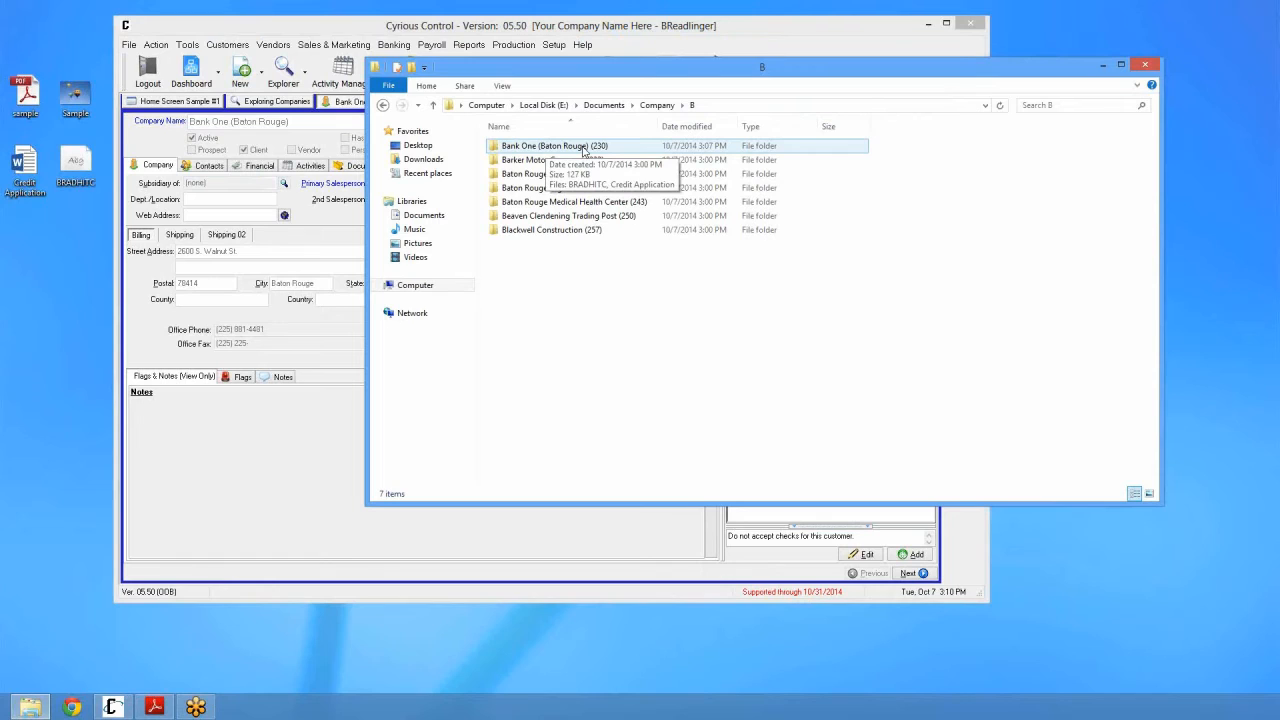
Step: Open the Credit Application document from the Bank One (Baton Rouge) (230) folder
double_click(583, 150)
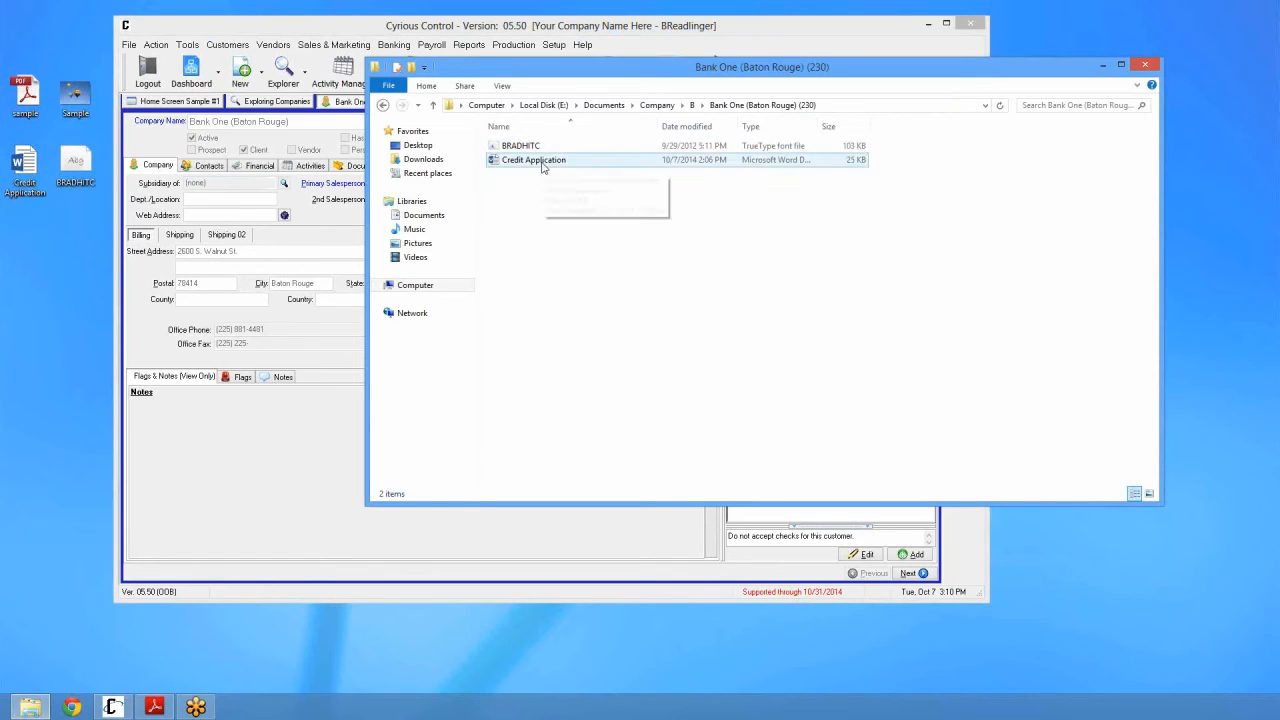
click(543, 162)
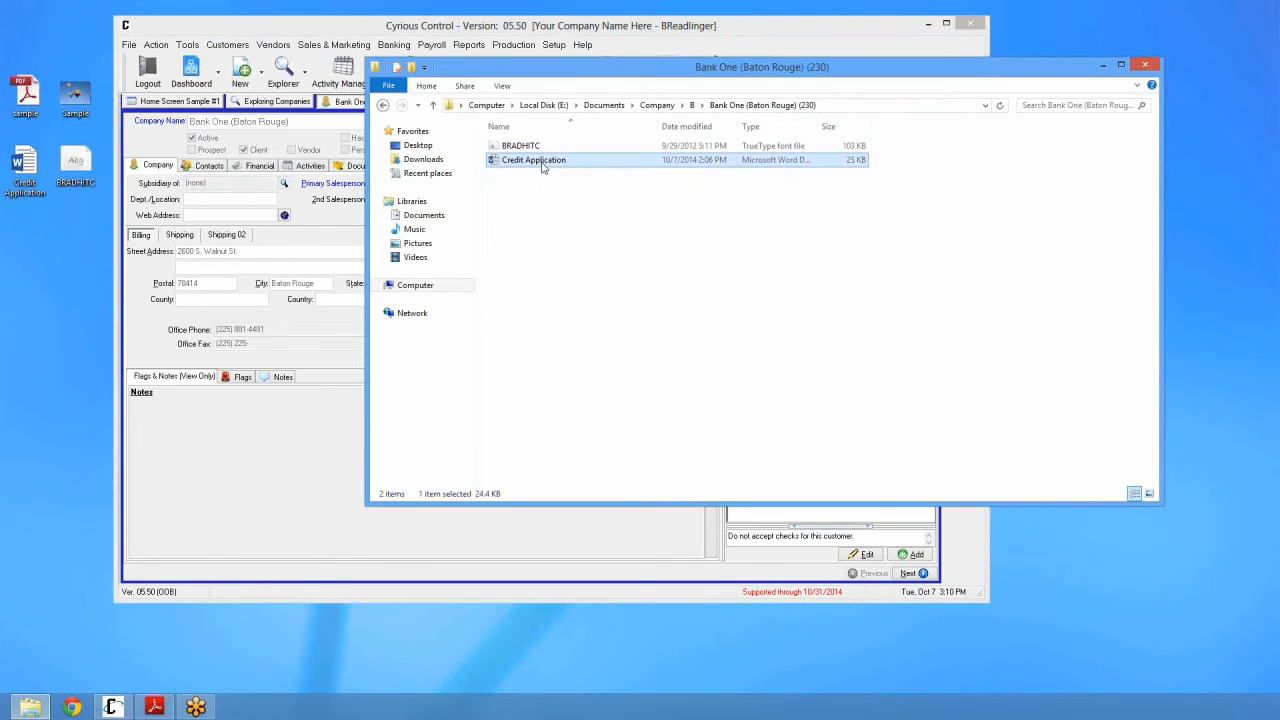
double_click(543, 163)
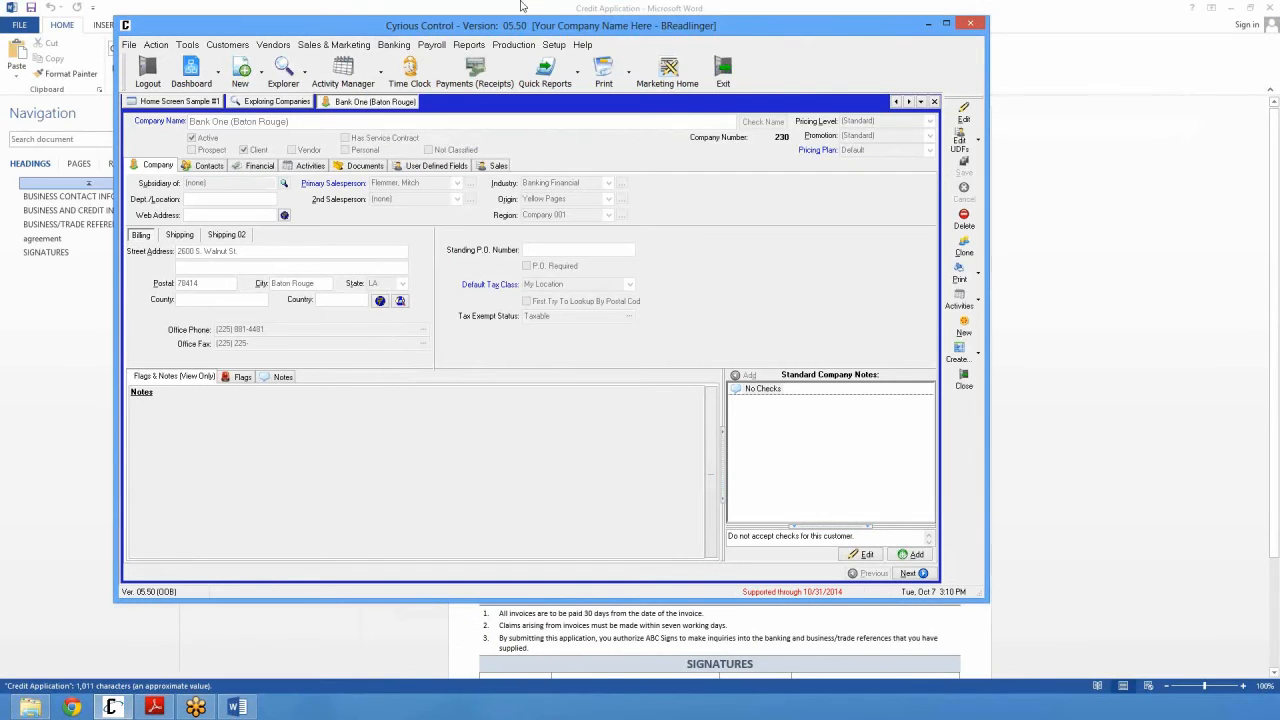
drag(520, 6, 514, 57)
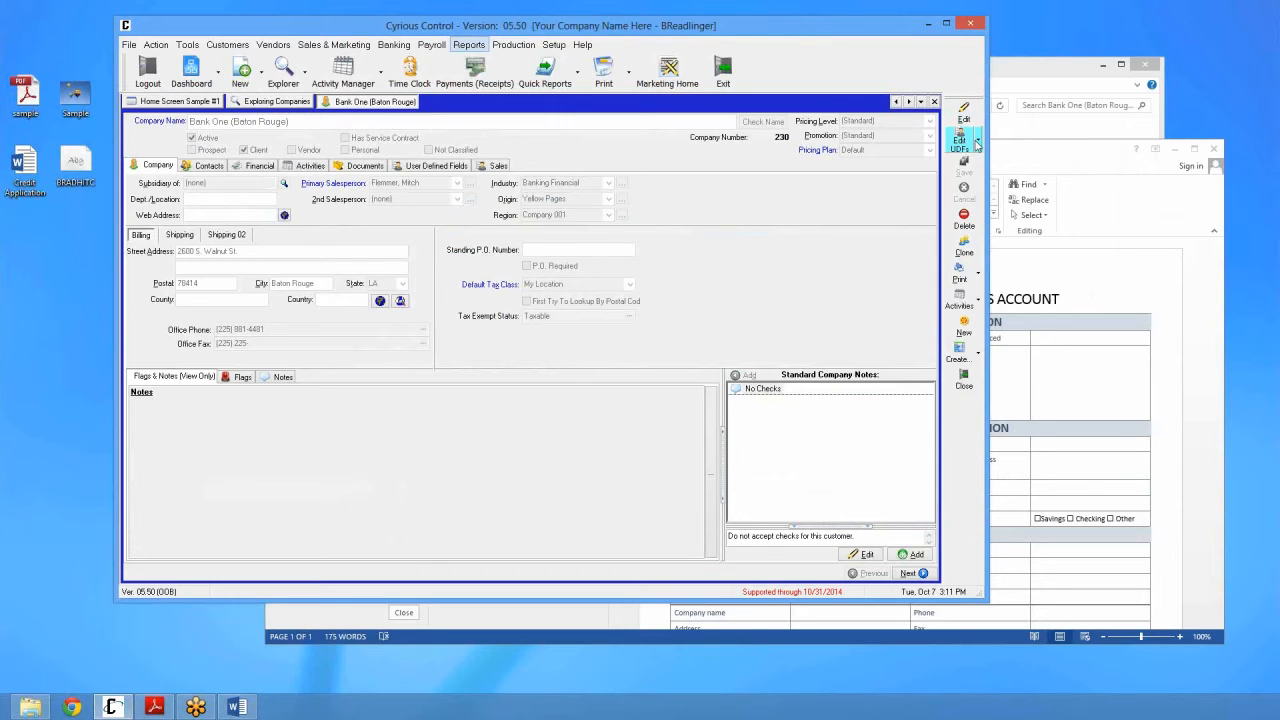
Step: Return File Explorer to folder B and begin renaming the Bank One folder
click(1072, 80)
click(693, 106)
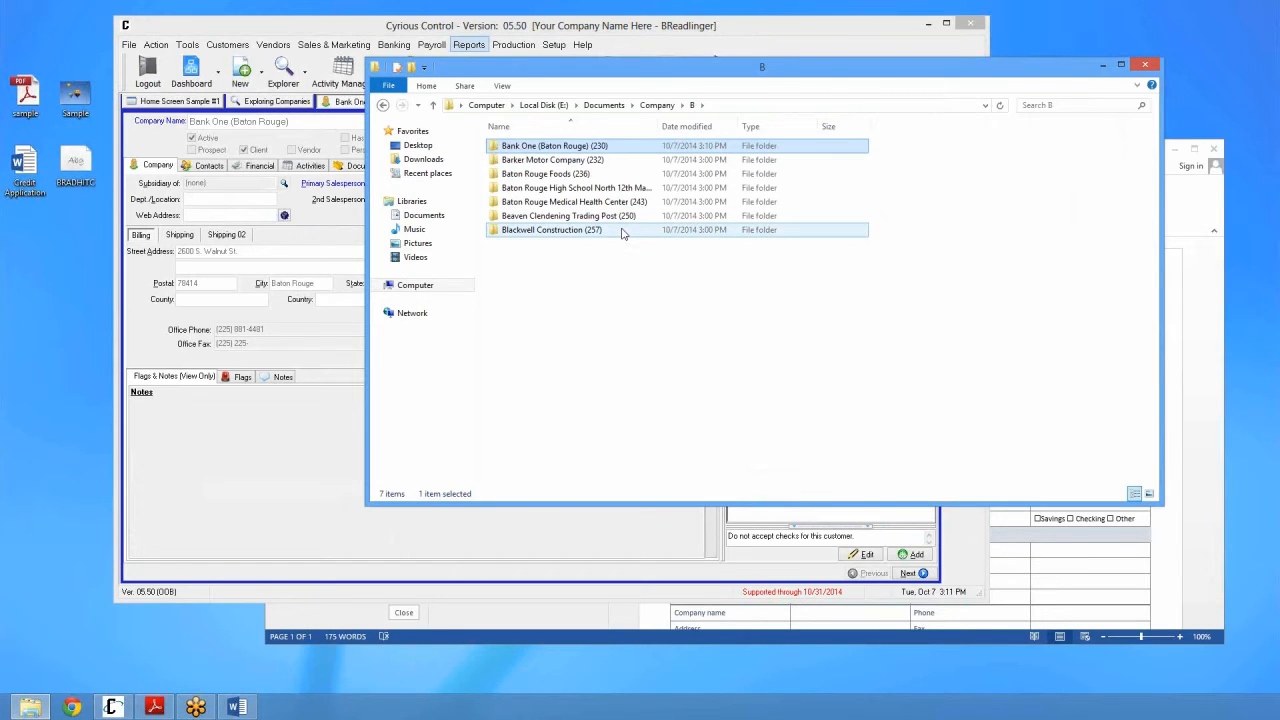
key(F2)
key(End)
key(Left)
key(Left)
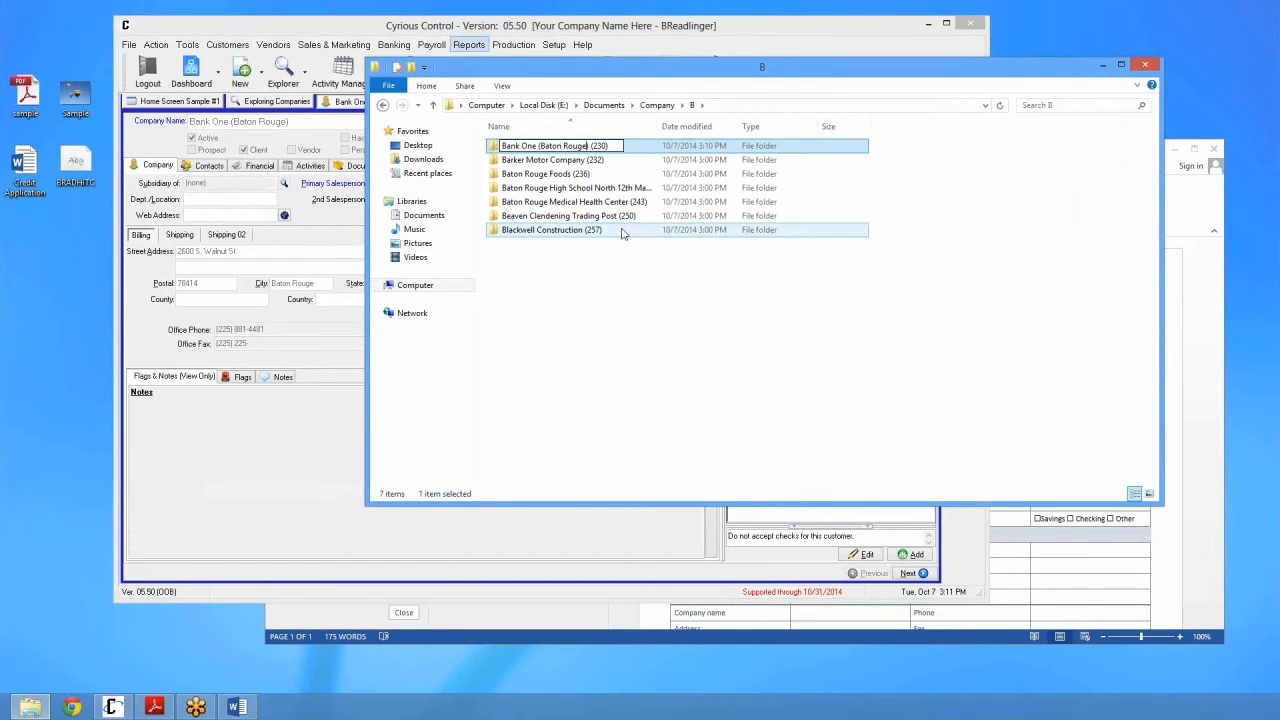
key(BackSpace)
key(BackSpace)
key(BackSpace)
key(BackSpace)
key(BackSpace)
key(BackSpace)
key(BackSpace)
key(BackSpace)
key(BackSpace)
key(BackSpace)
key(BackSpace)
text(BR)
key(Return)
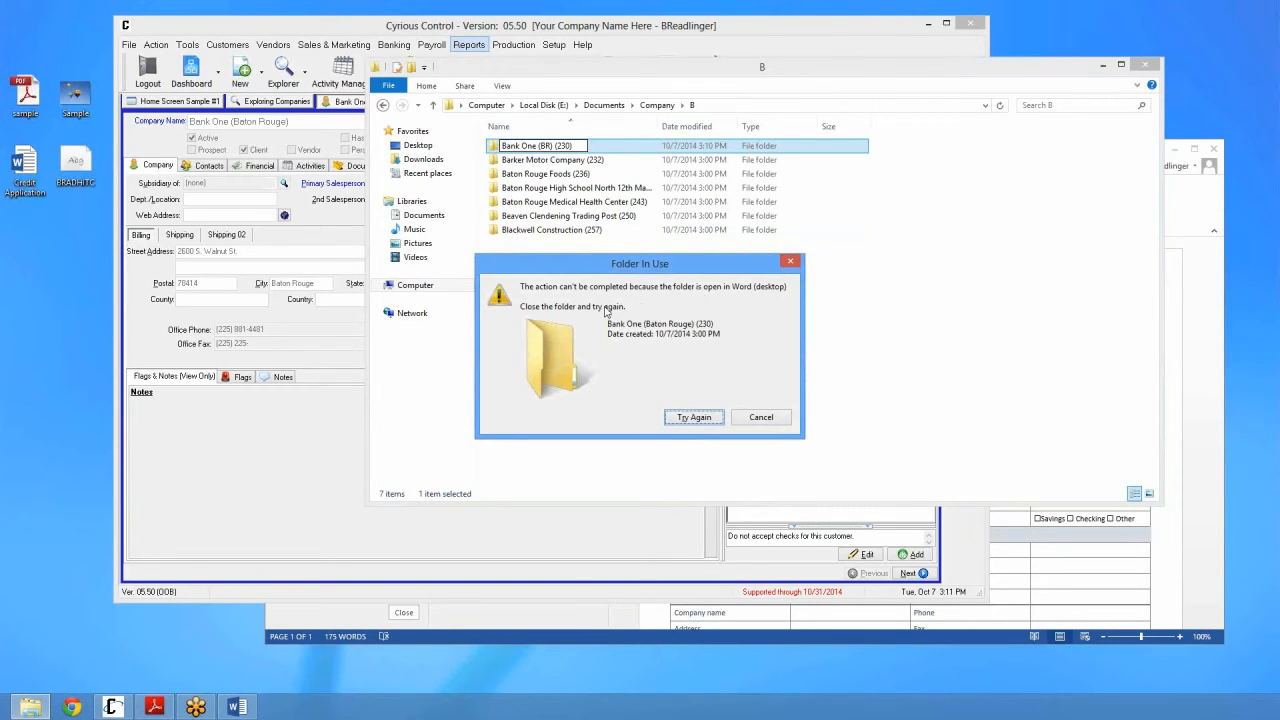
click(686, 419)
click(765, 419)
click(648, 367)
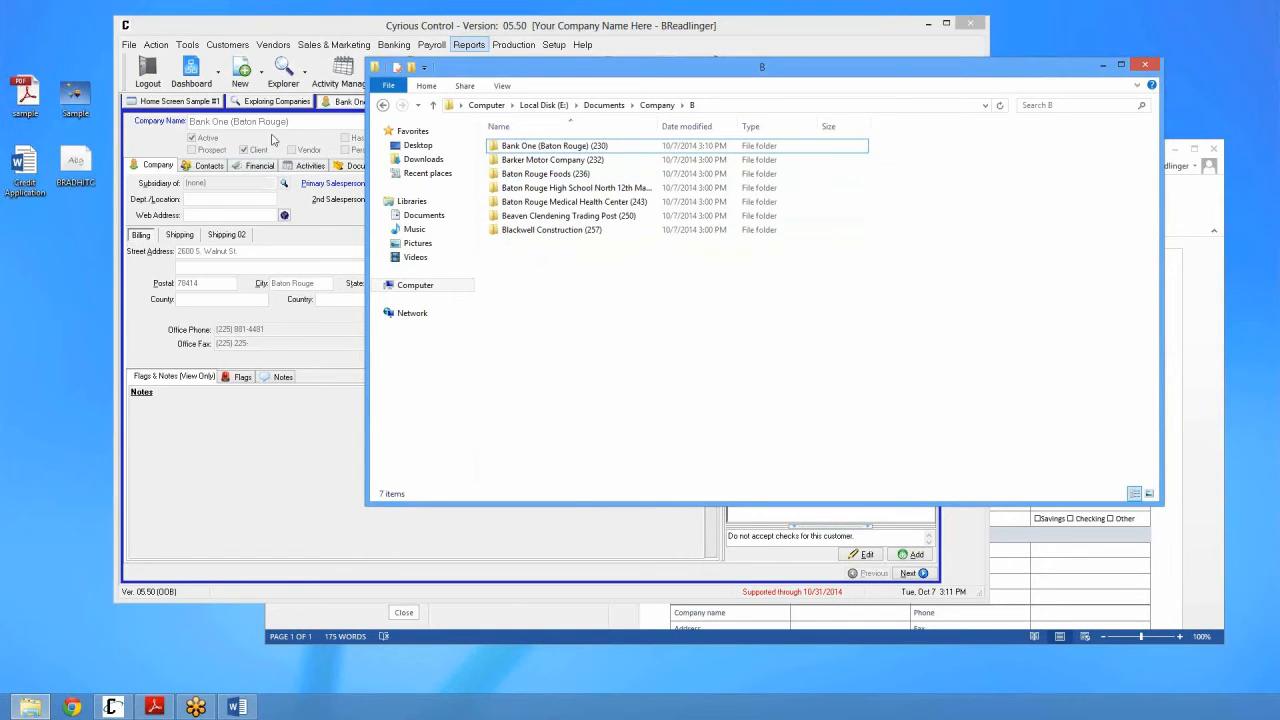
click(272, 139)
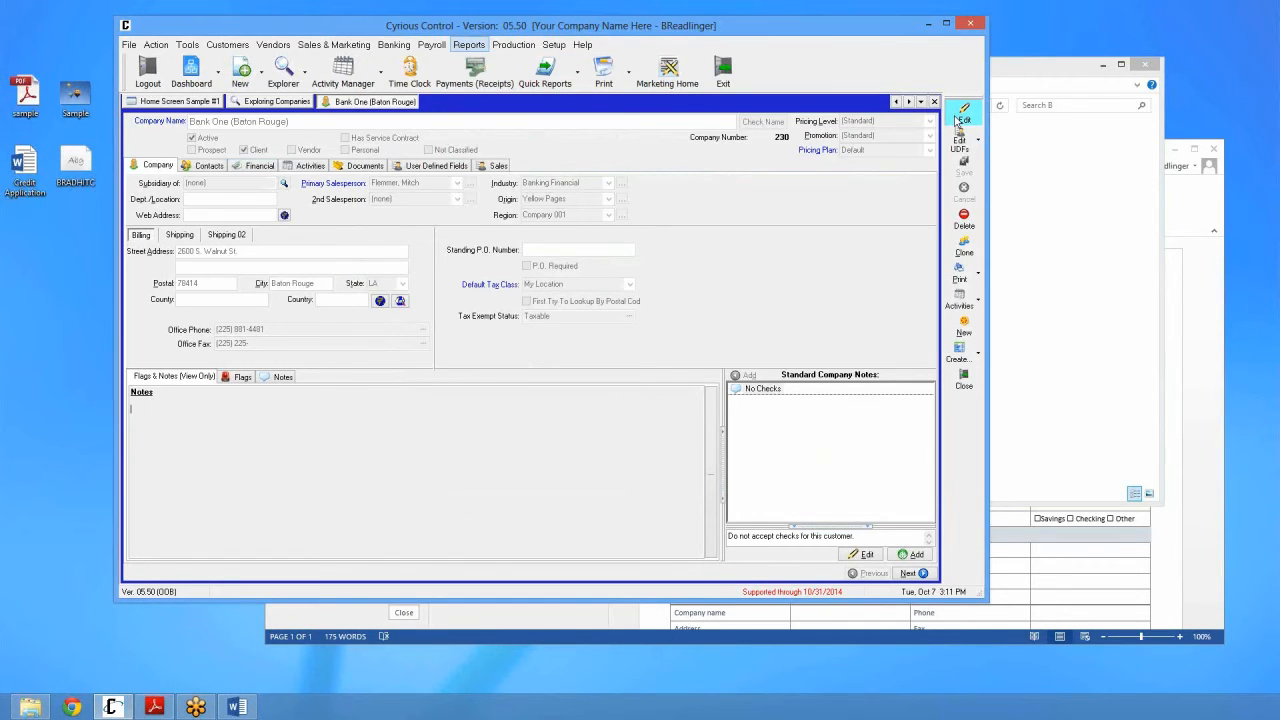
Step: Rename the company to Bank One (BR) with reason 'change company name', accepting the folder warning
click(960, 118)
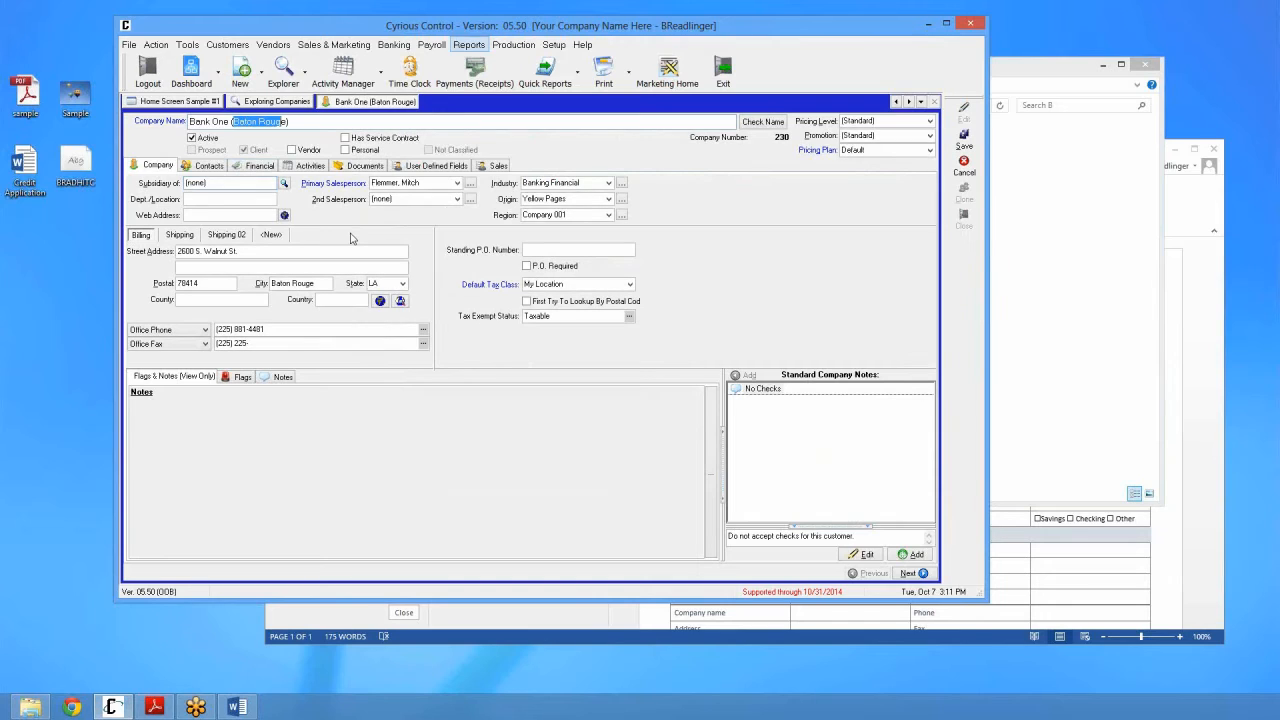
text(BR)
click(966, 140)
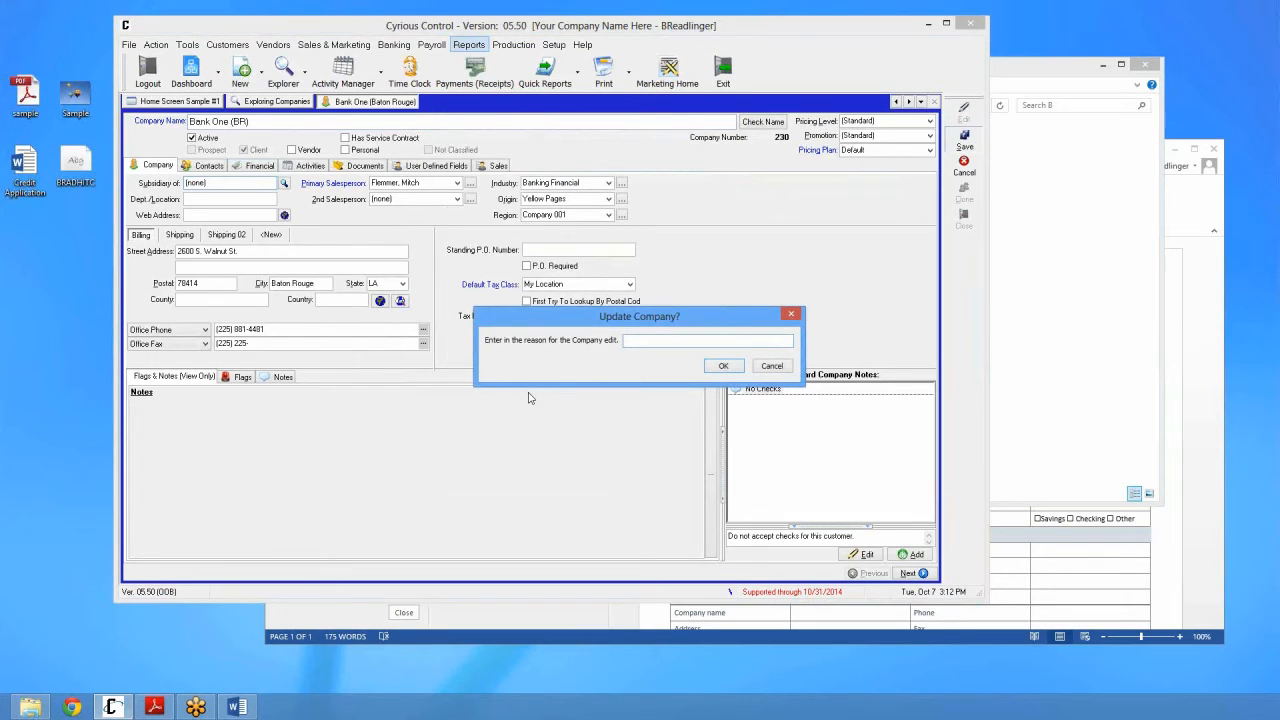
text(change company name.)
key(Return)
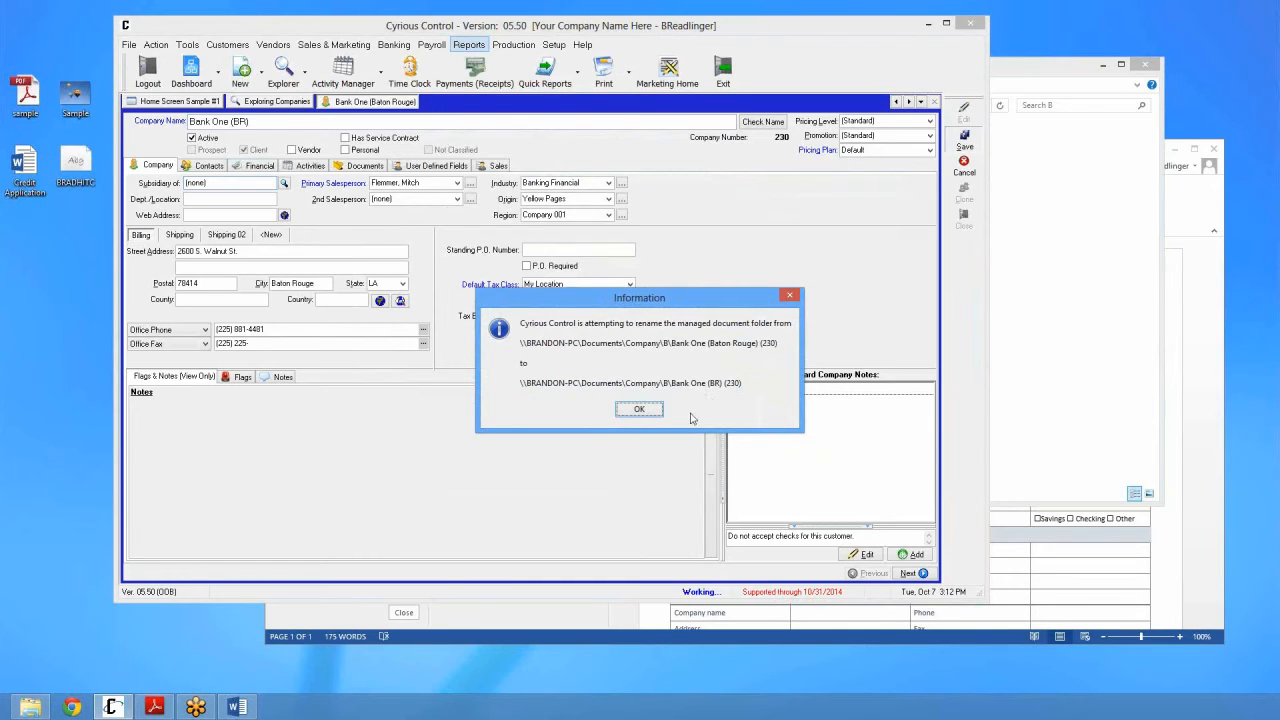
click(653, 413)
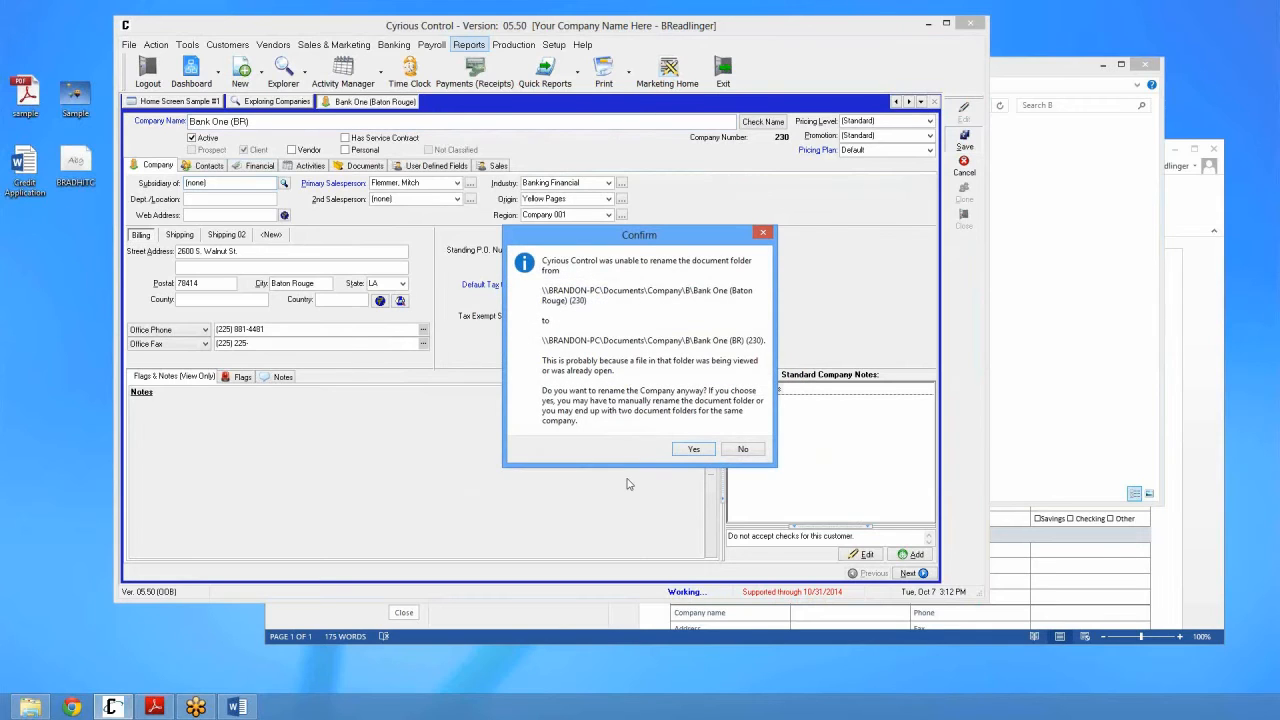
drag(640, 240, 636, 166)
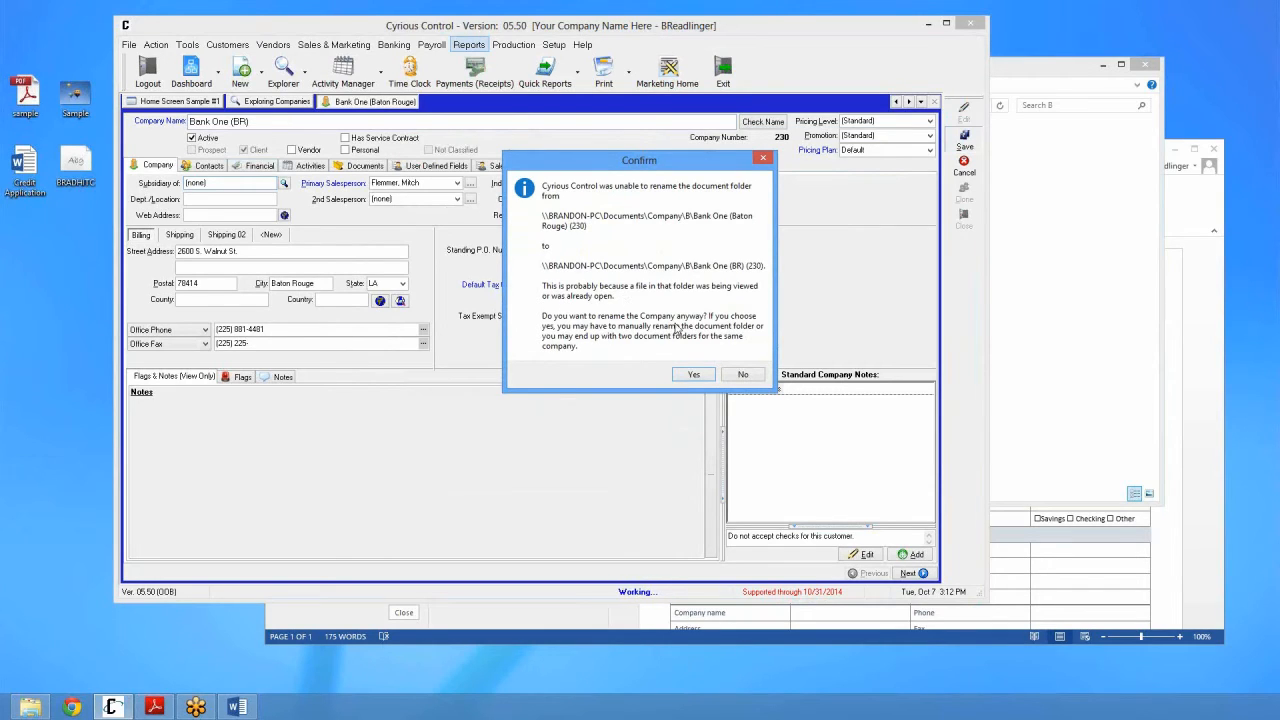
click(691, 378)
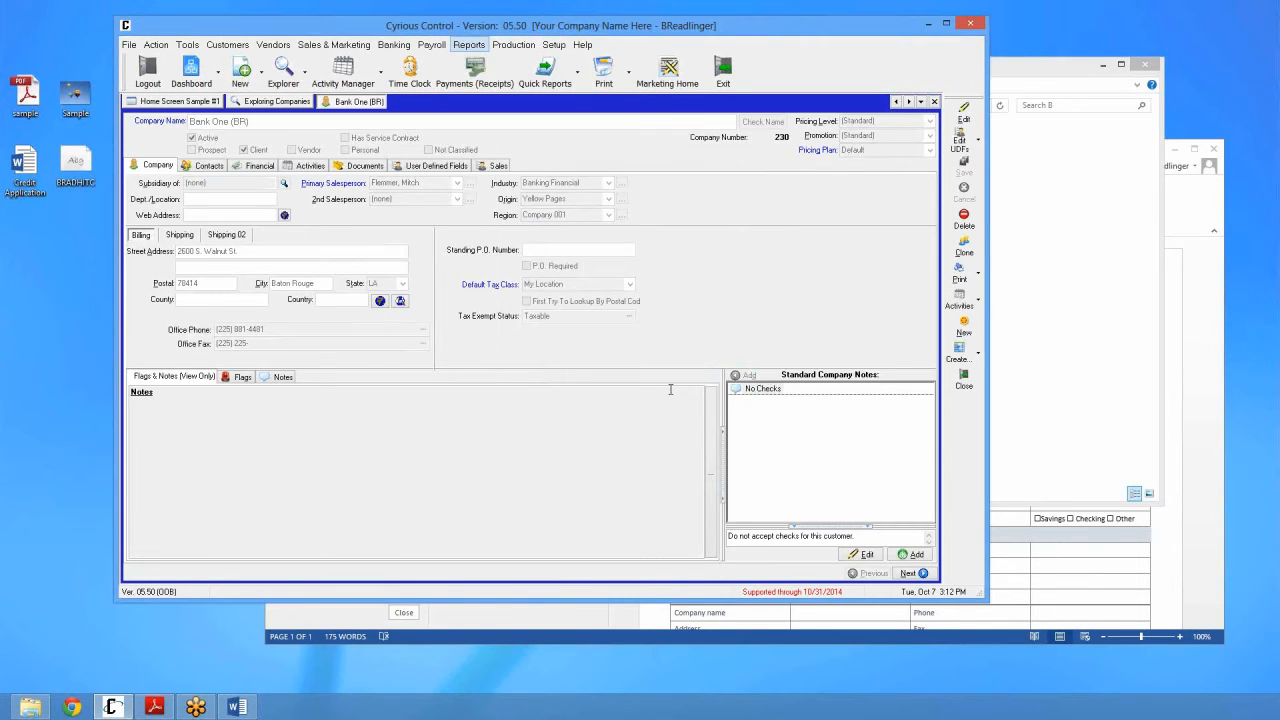
Step: View the company's documents and close the Credit Application Word document
click(368, 166)
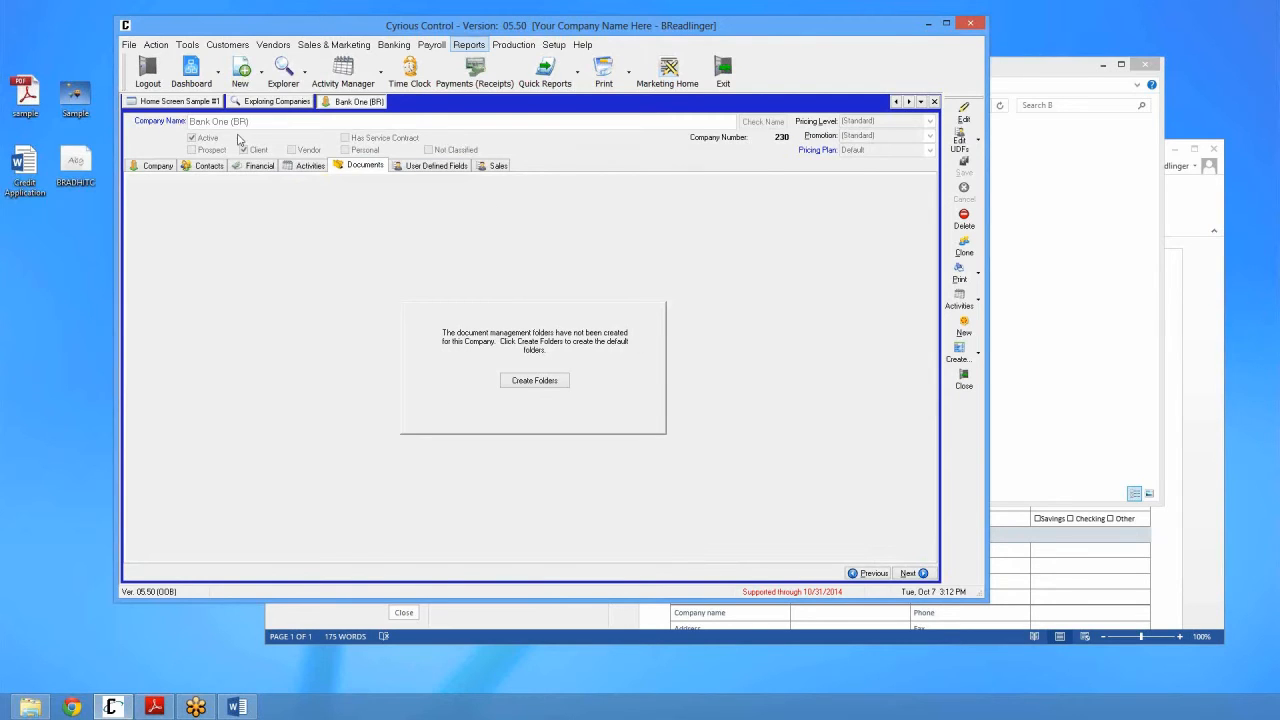
click(1045, 412)
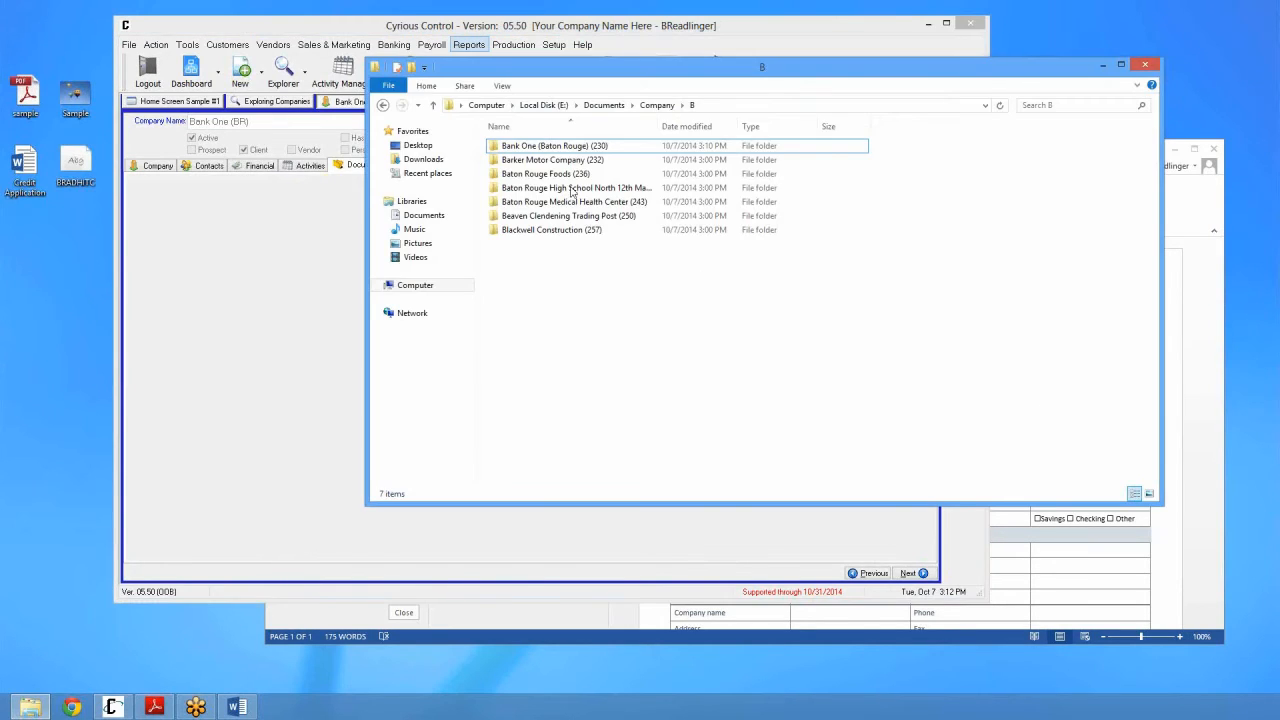
click(524, 147)
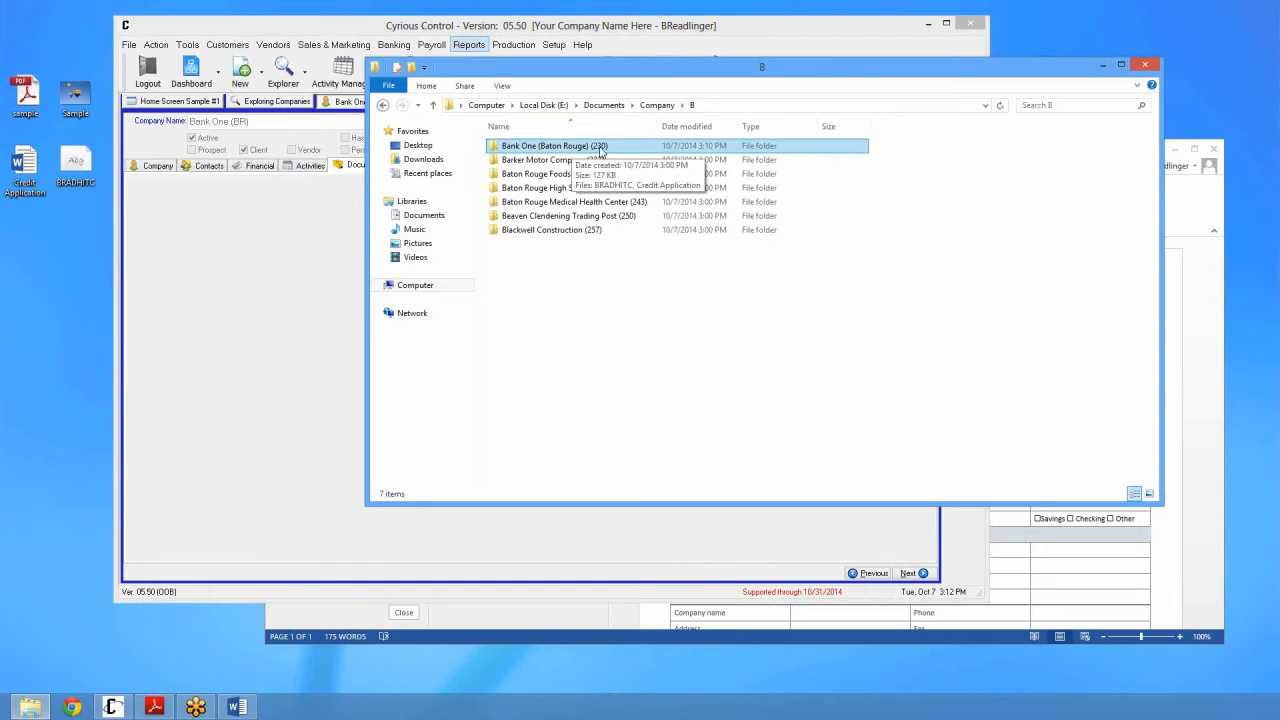
click(1207, 290)
mouse_move(923, 158)
mouse_down()
mouse_move(901, 167)
mouse_move(903, 151)
mouse_up()
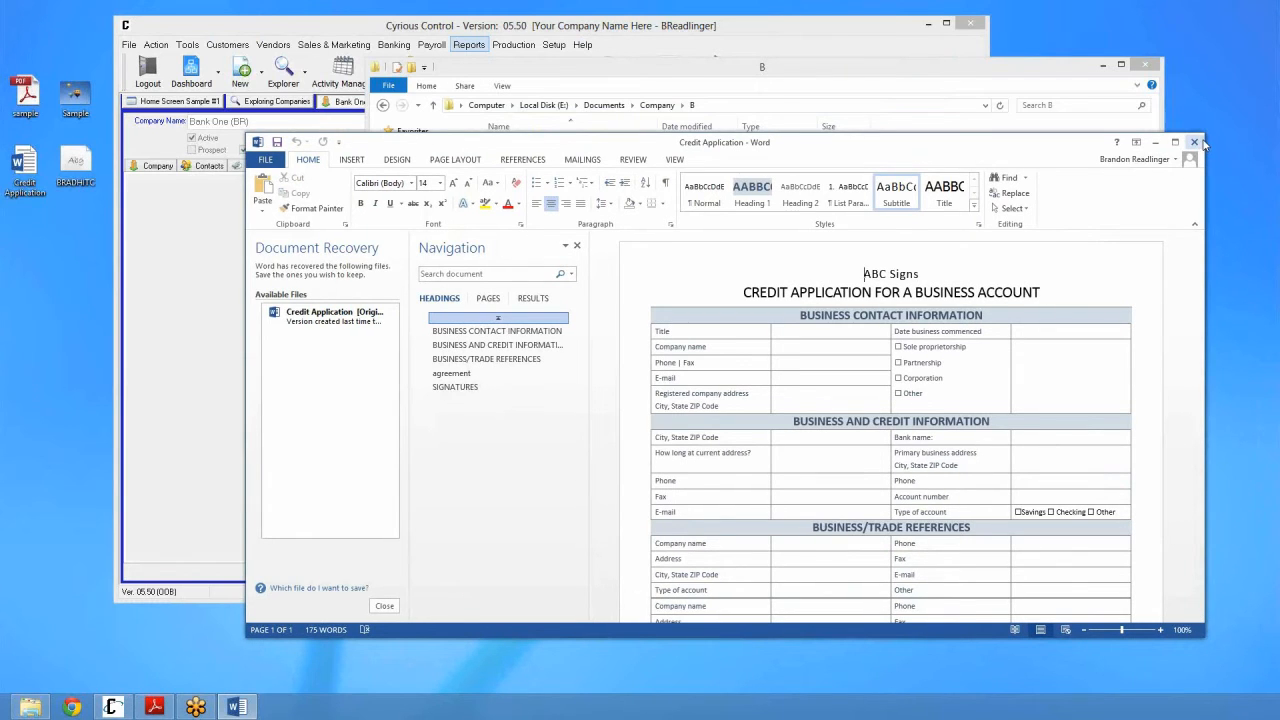
click(1193, 141)
Step: Rename the Bank One (Baton Rouge) (230) folder to Bank One (BR) (230)
click(560, 146)
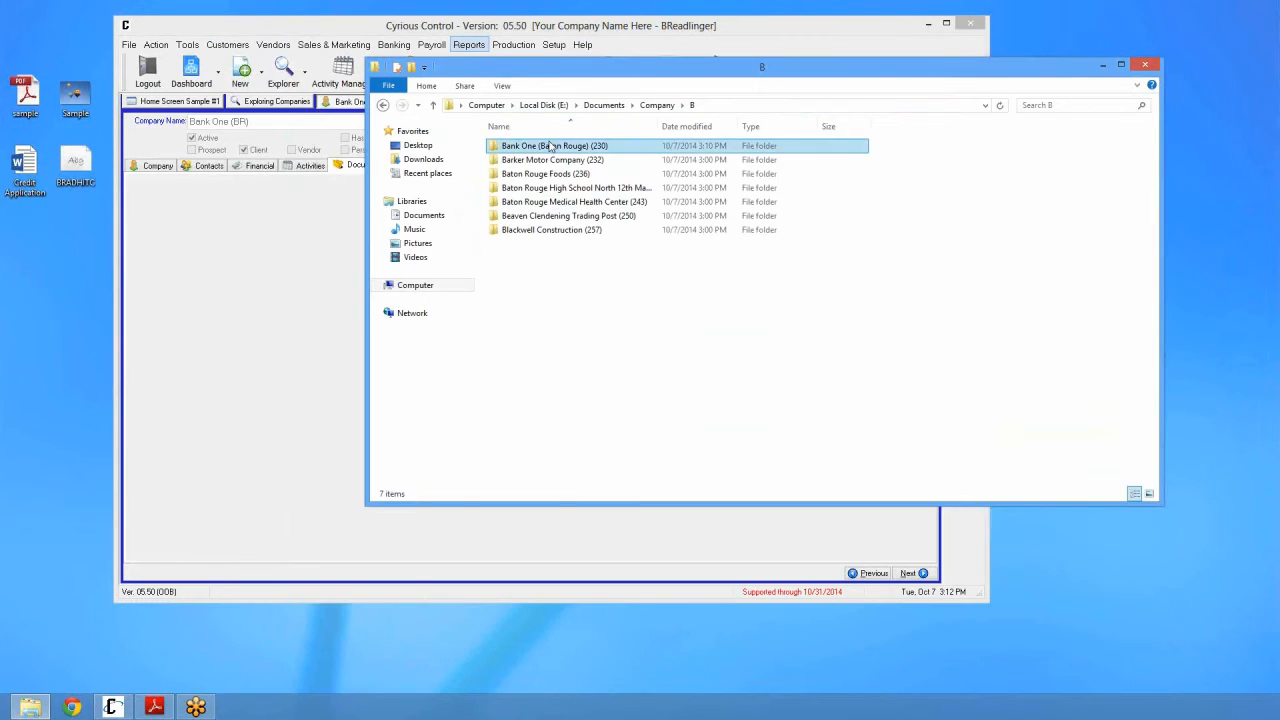
click(578, 147)
drag(584, 147, 540, 147)
text(BR)
key(Delete)
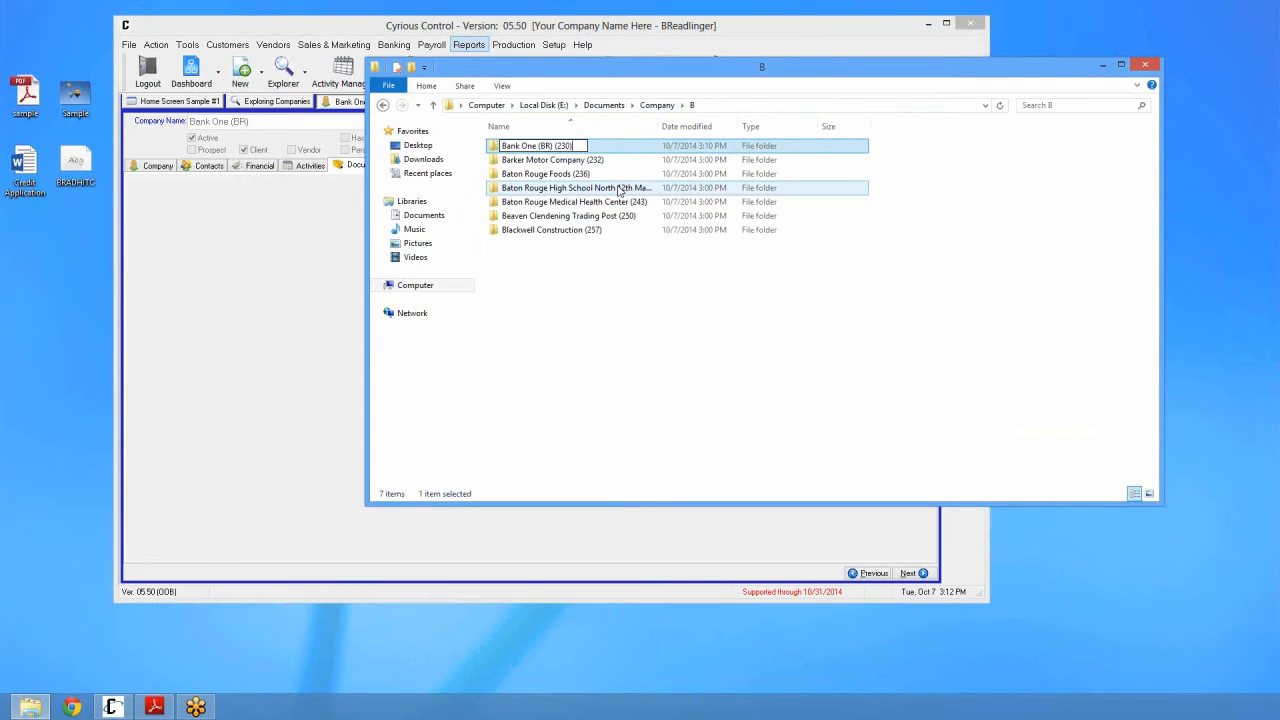
key(Return)
click(254, 252)
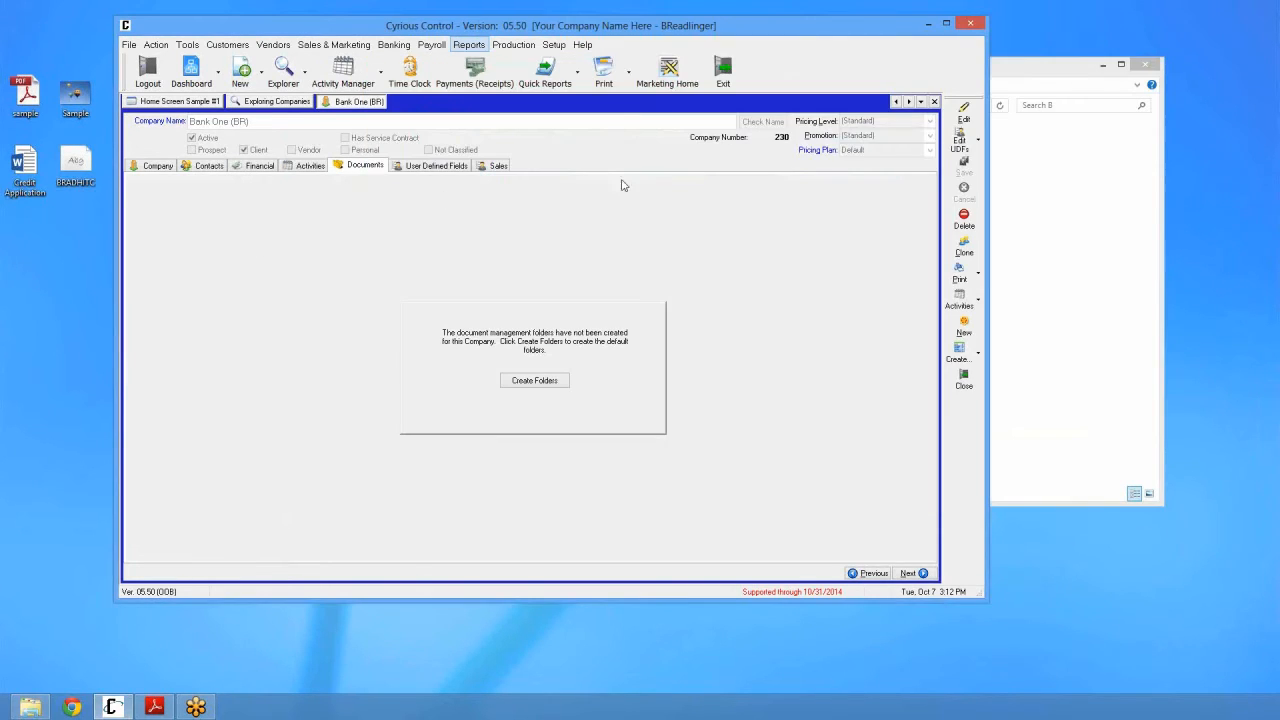
Step: Reopen Bank One (BR) to verify its Documents list, then close the record
click(934, 101)
click(381, 173)
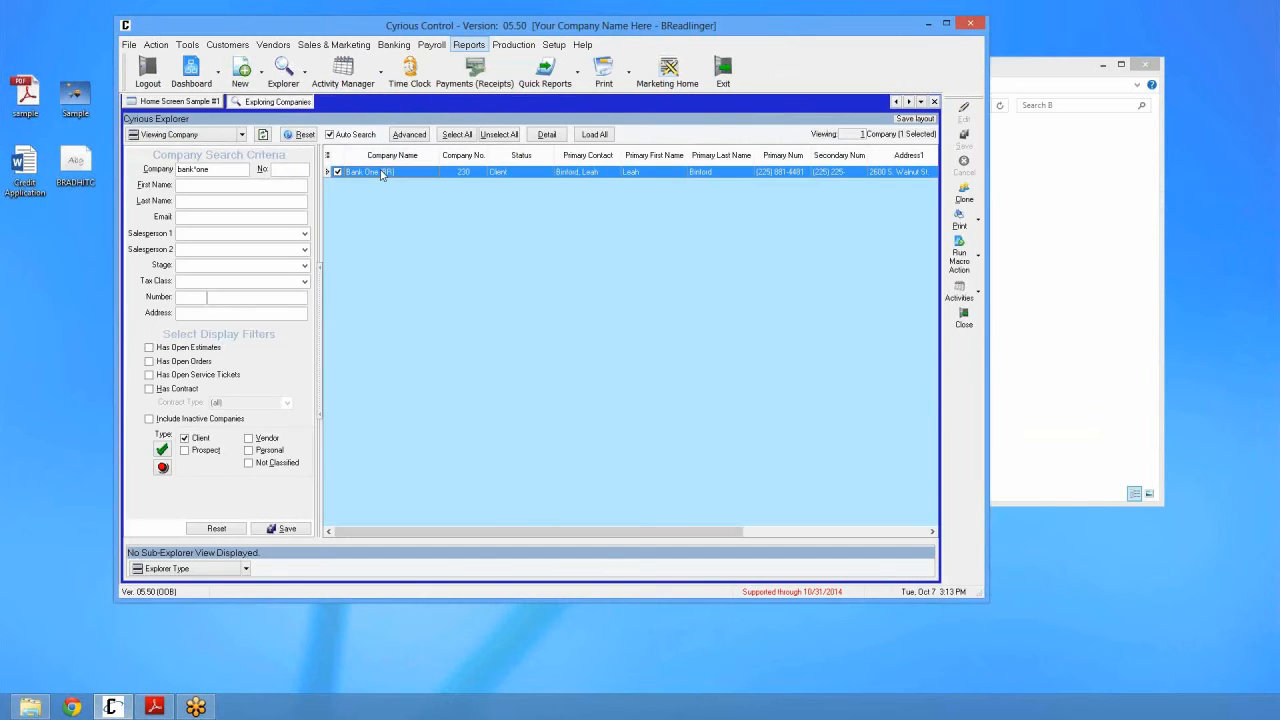
double_click(381, 173)
click(372, 166)
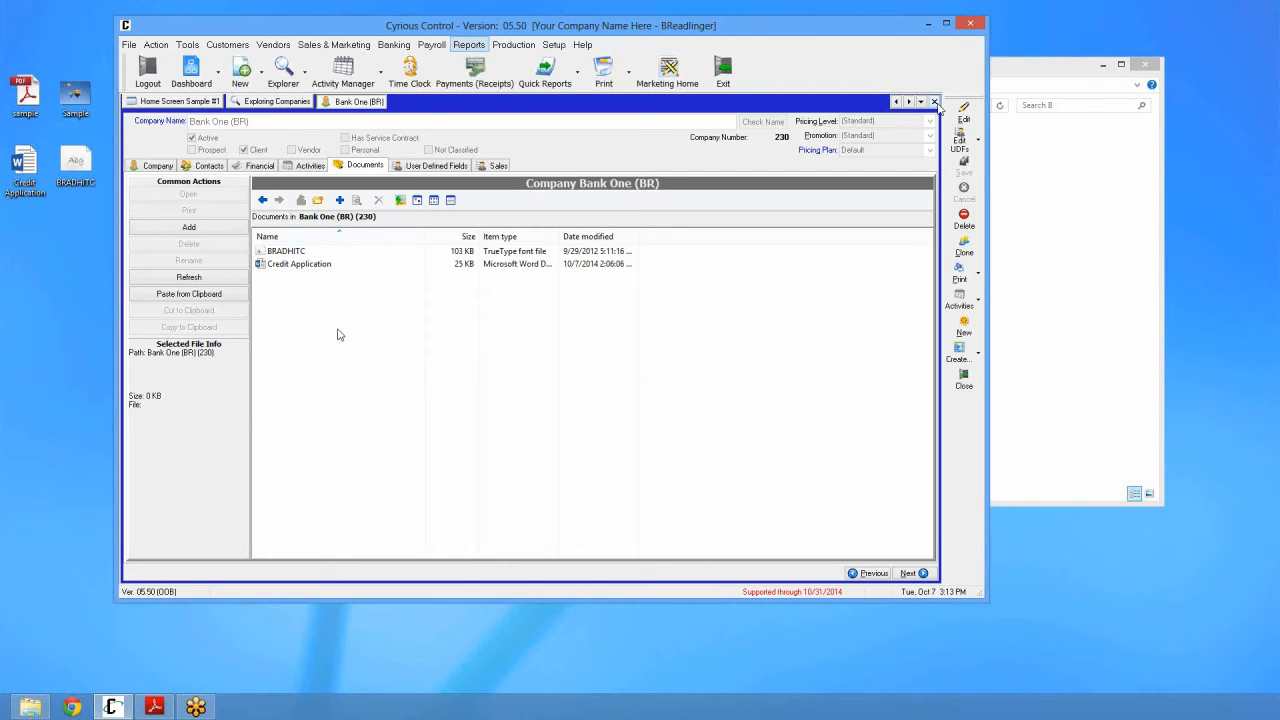
click(935, 102)
click(288, 80)
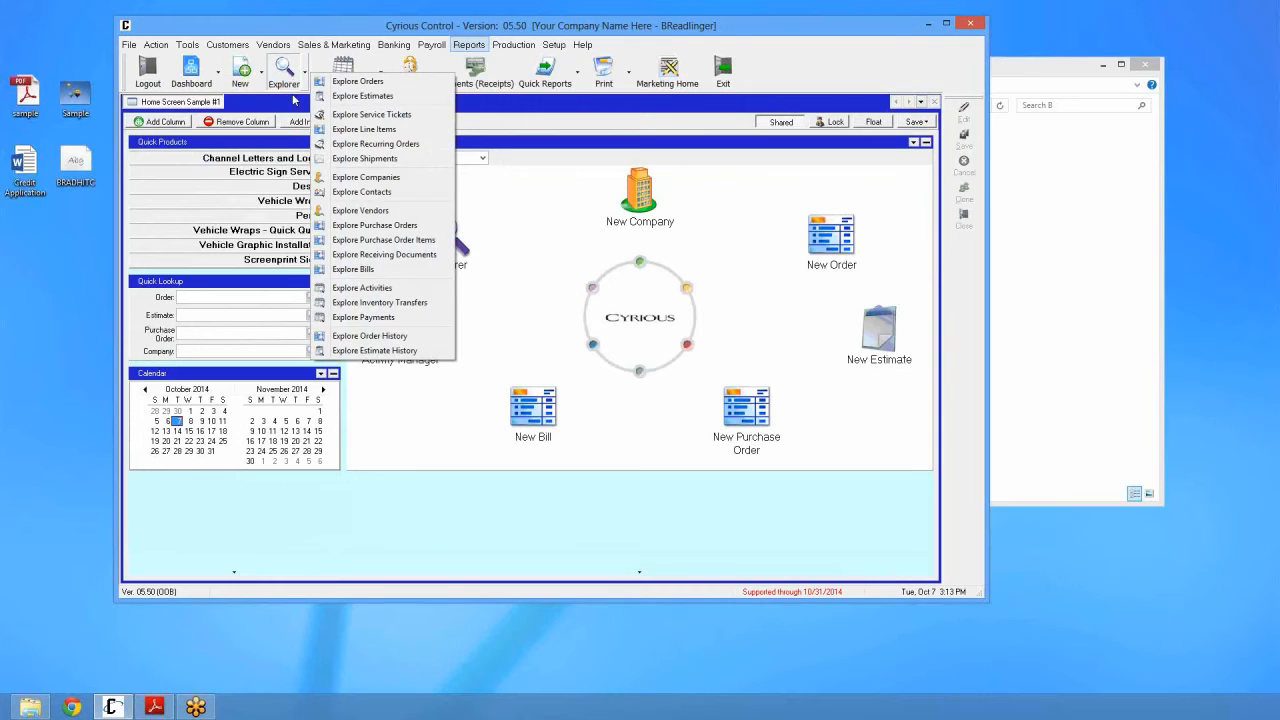
Step: Create a new blank dashboard
click(298, 80)
click(261, 72)
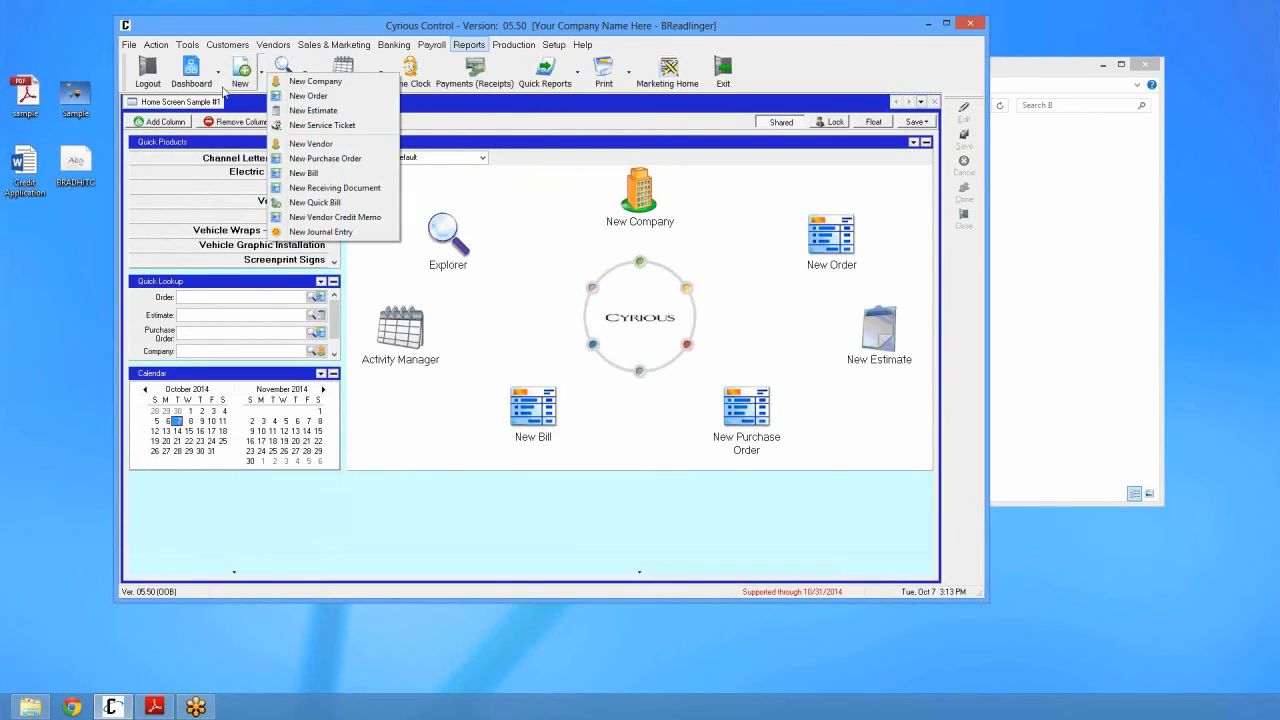
click(217, 72)
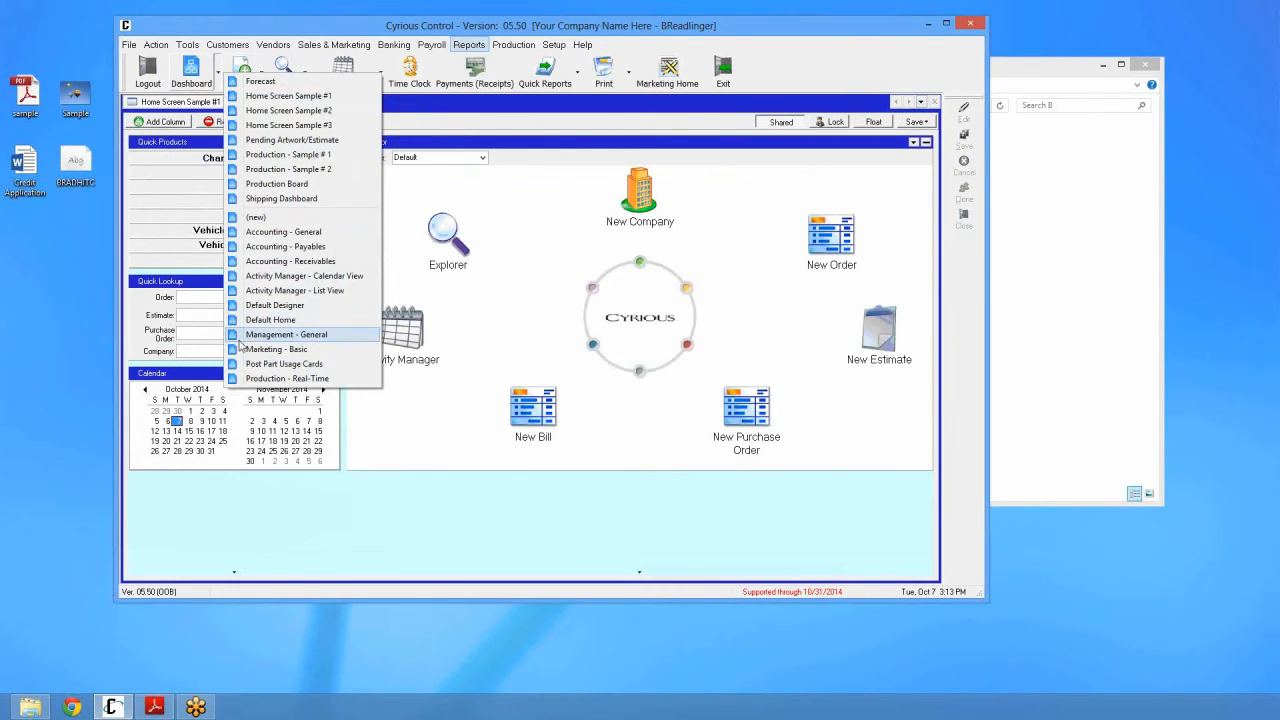
click(256, 217)
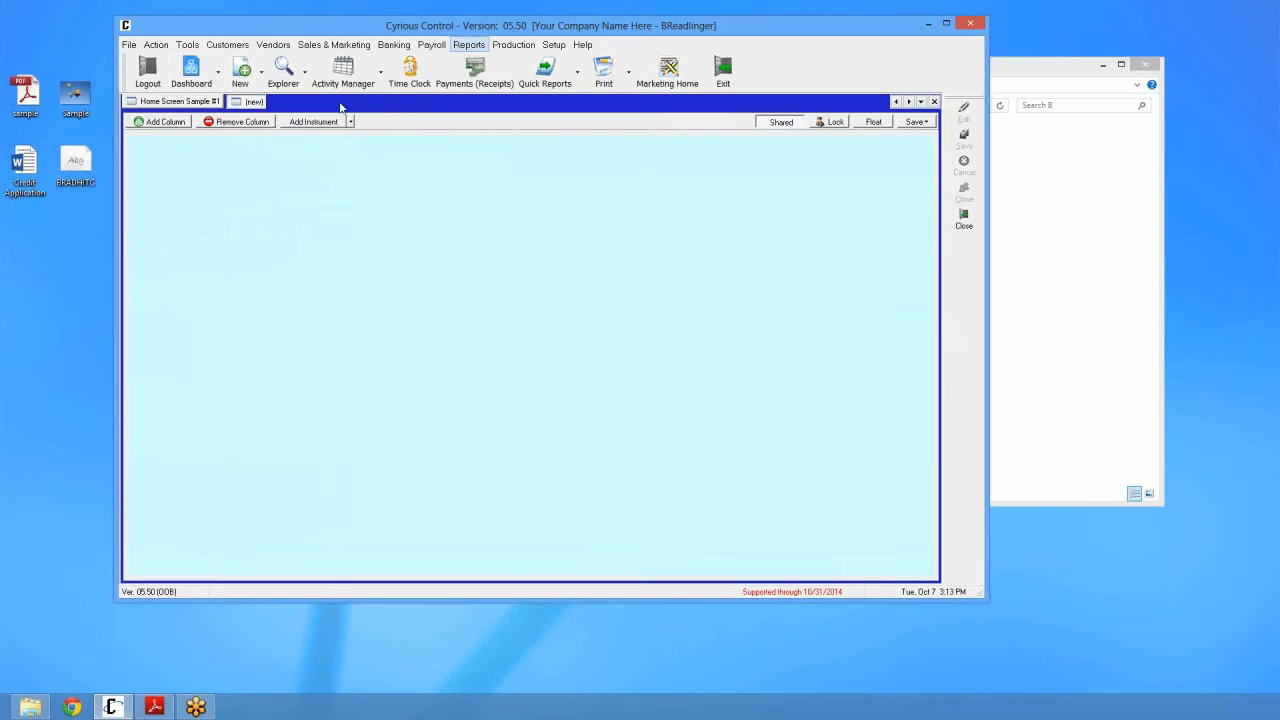
Step: Add an Explorer > Documents instrument to the dashboard
click(352, 122)
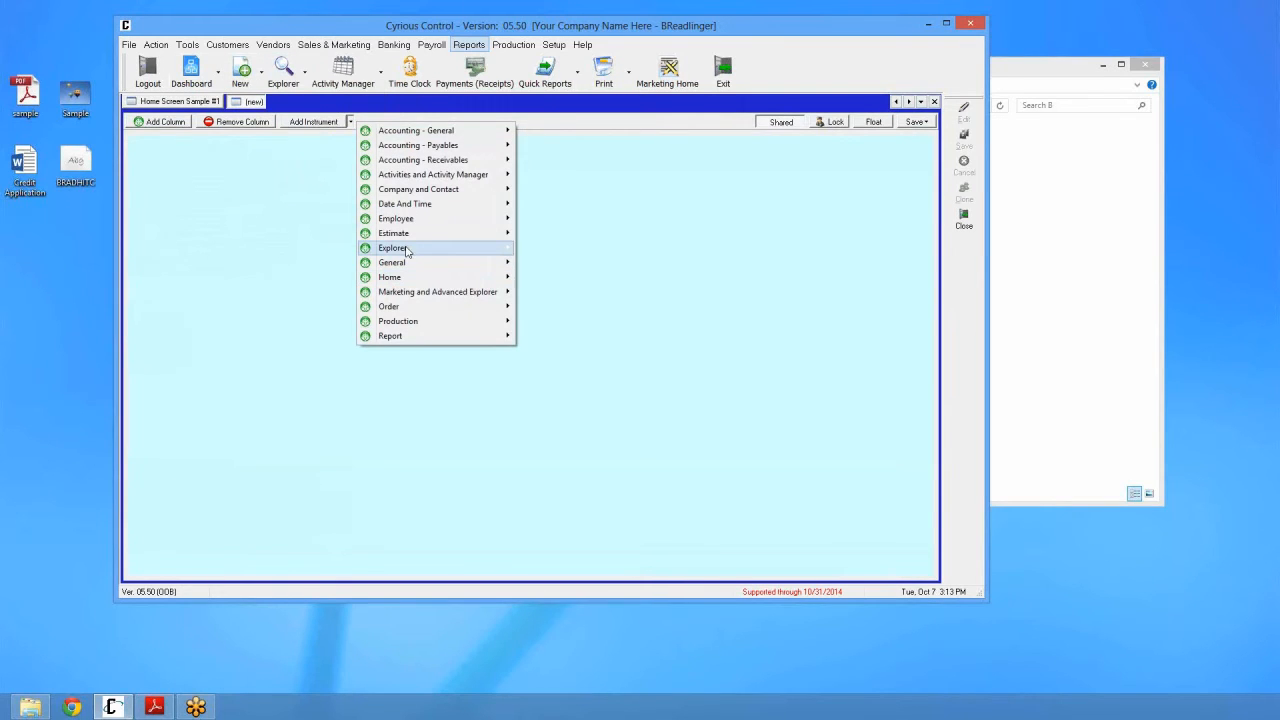
mouse_move(406, 249)
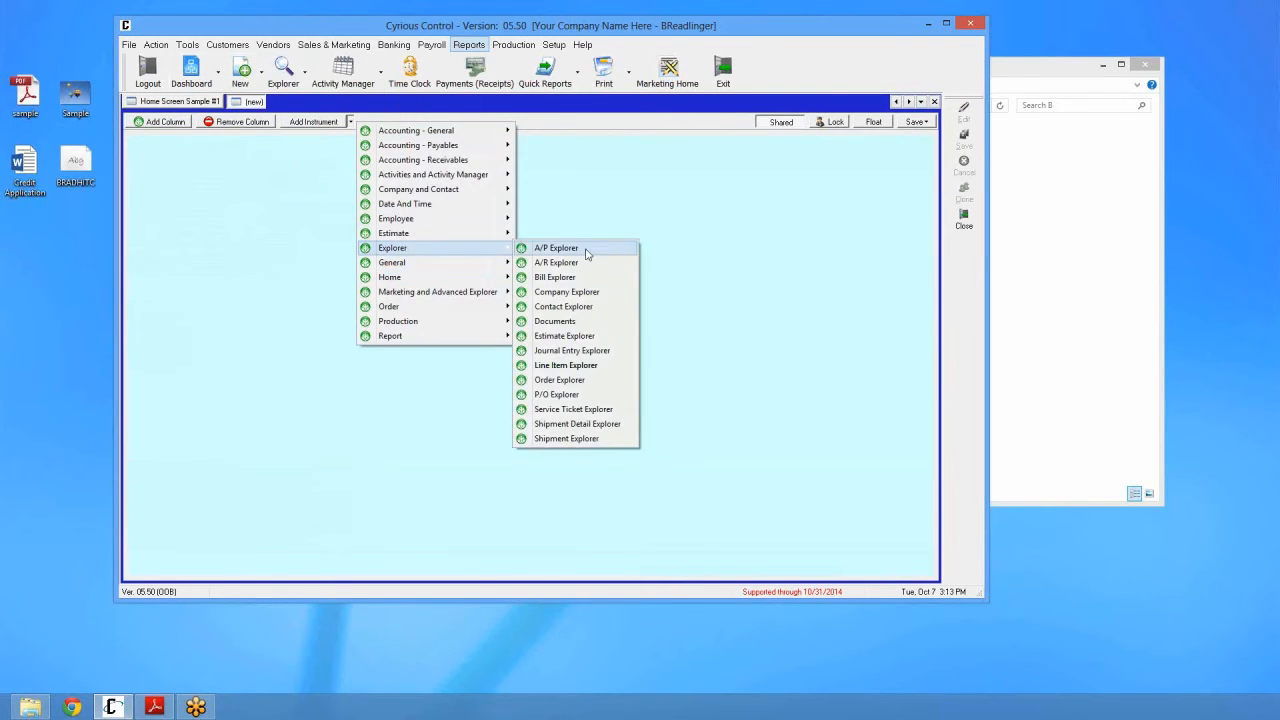
click(587, 322)
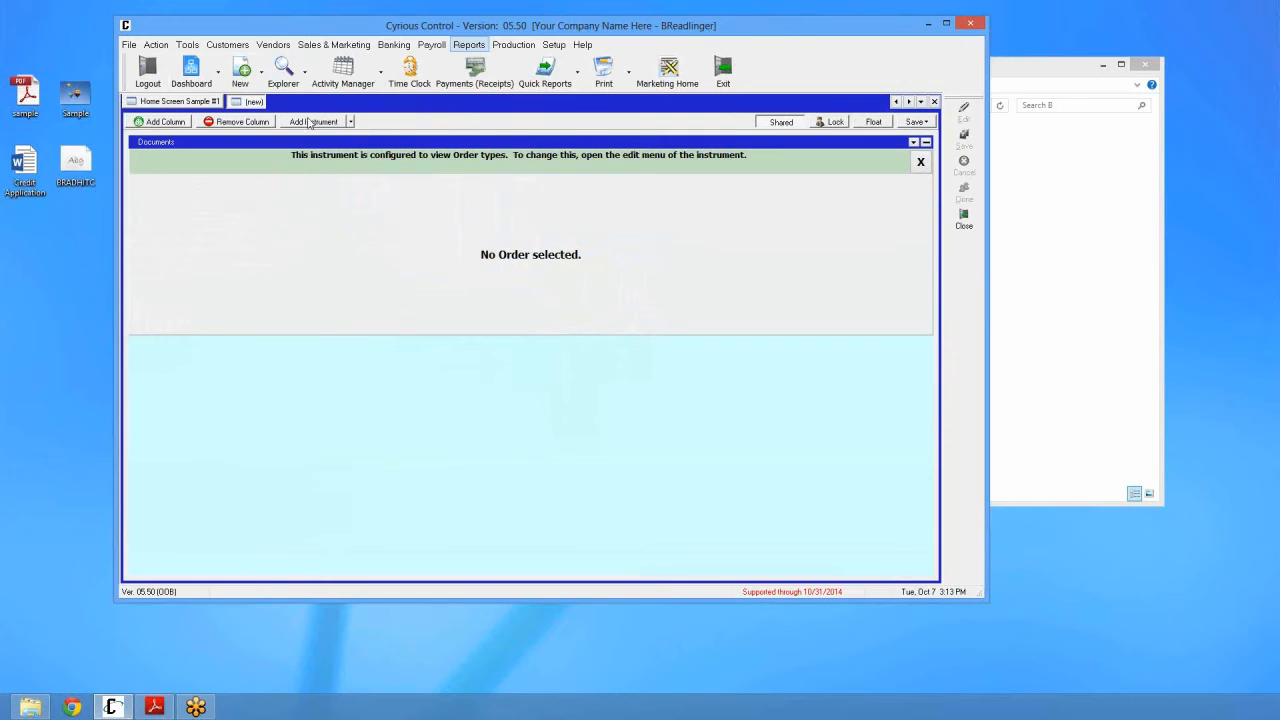
Step: Add an Explorer > Order Explorer instrument below the Documents panel
click(351, 122)
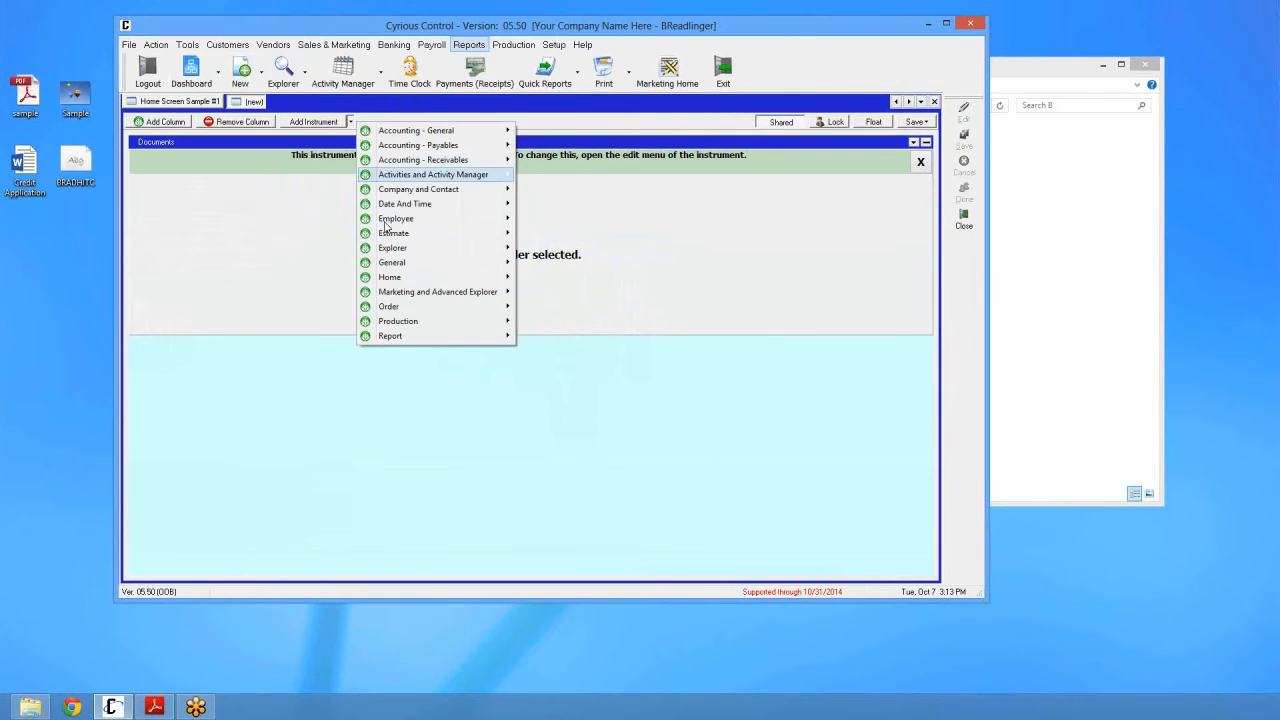
mouse_move(392, 250)
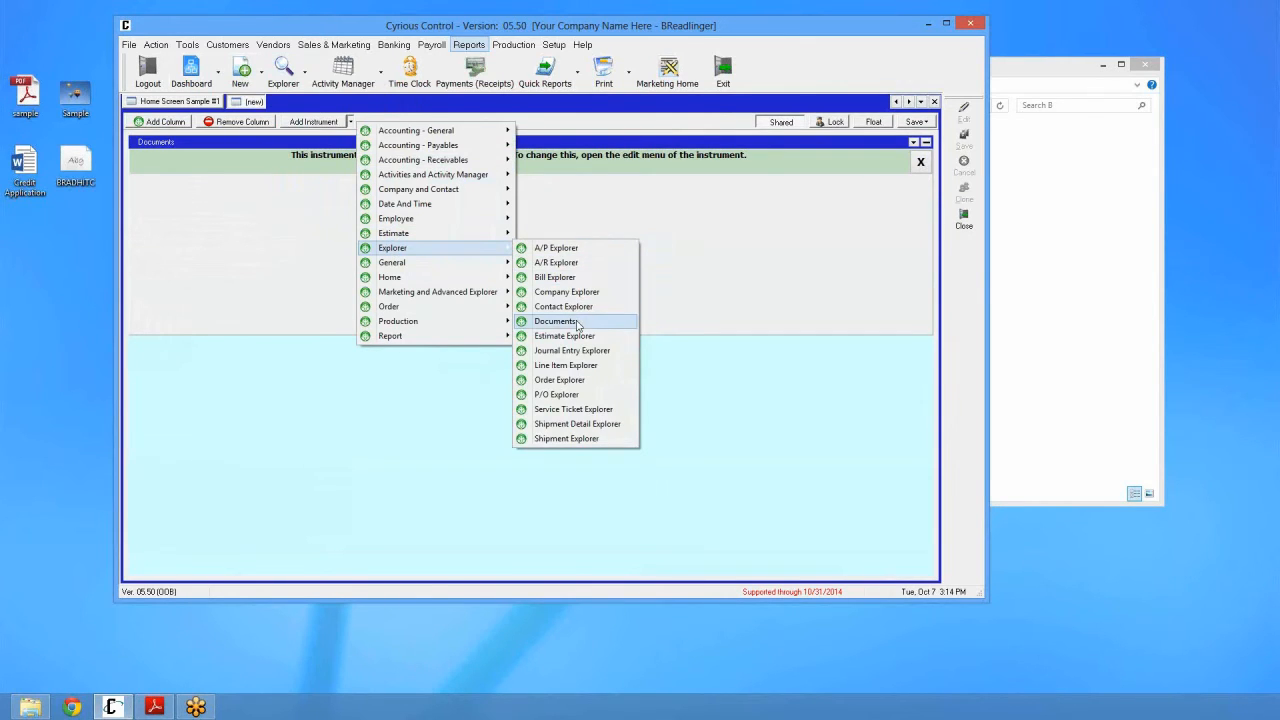
click(640, 214)
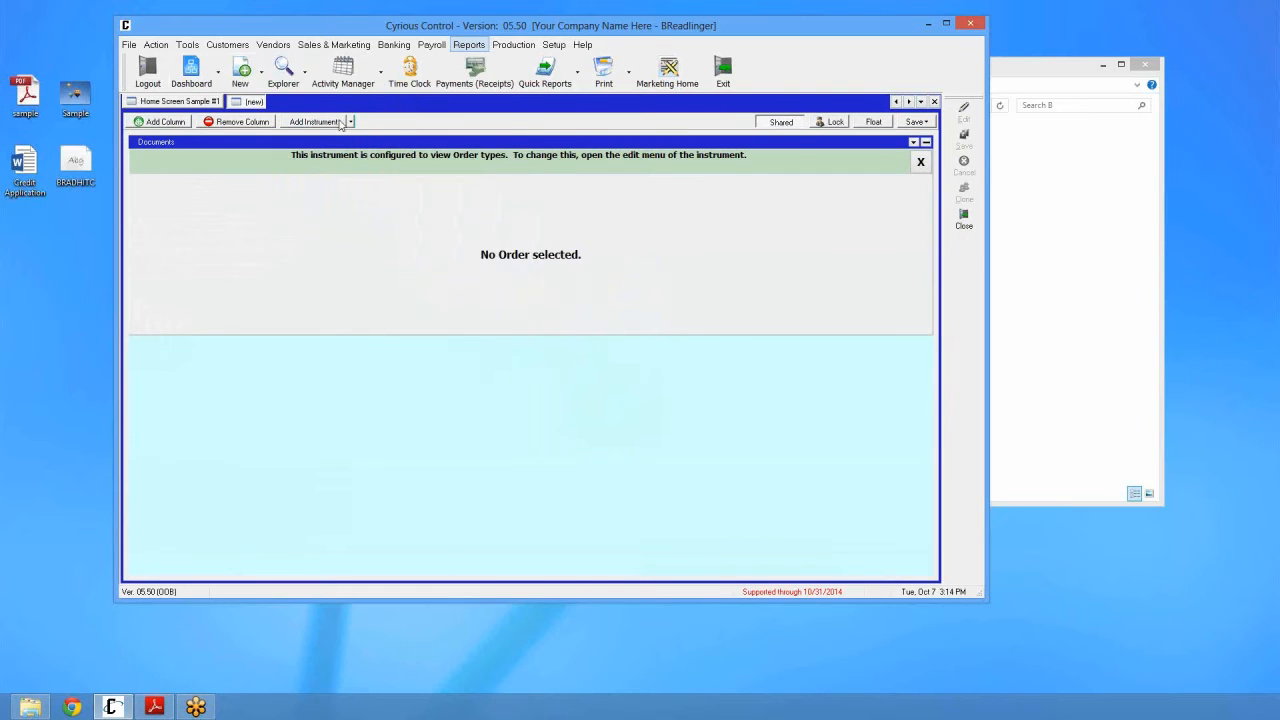
click(352, 122)
mouse_move(400, 248)
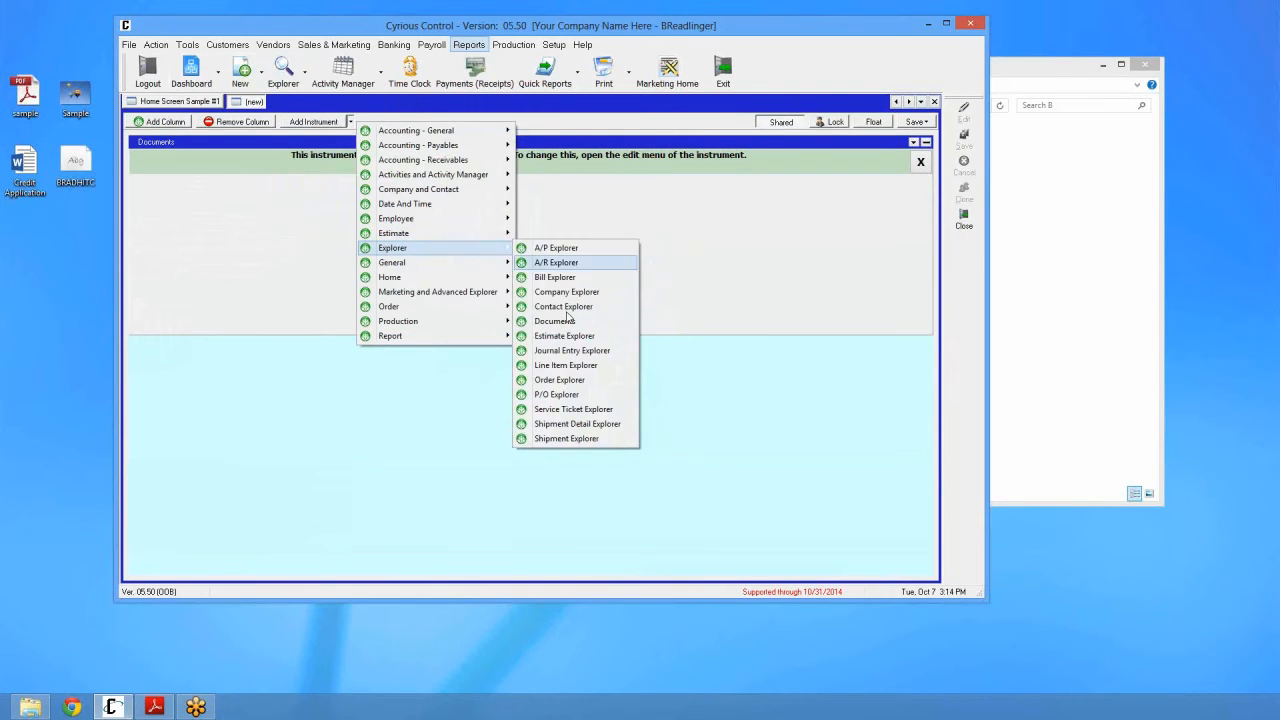
click(552, 380)
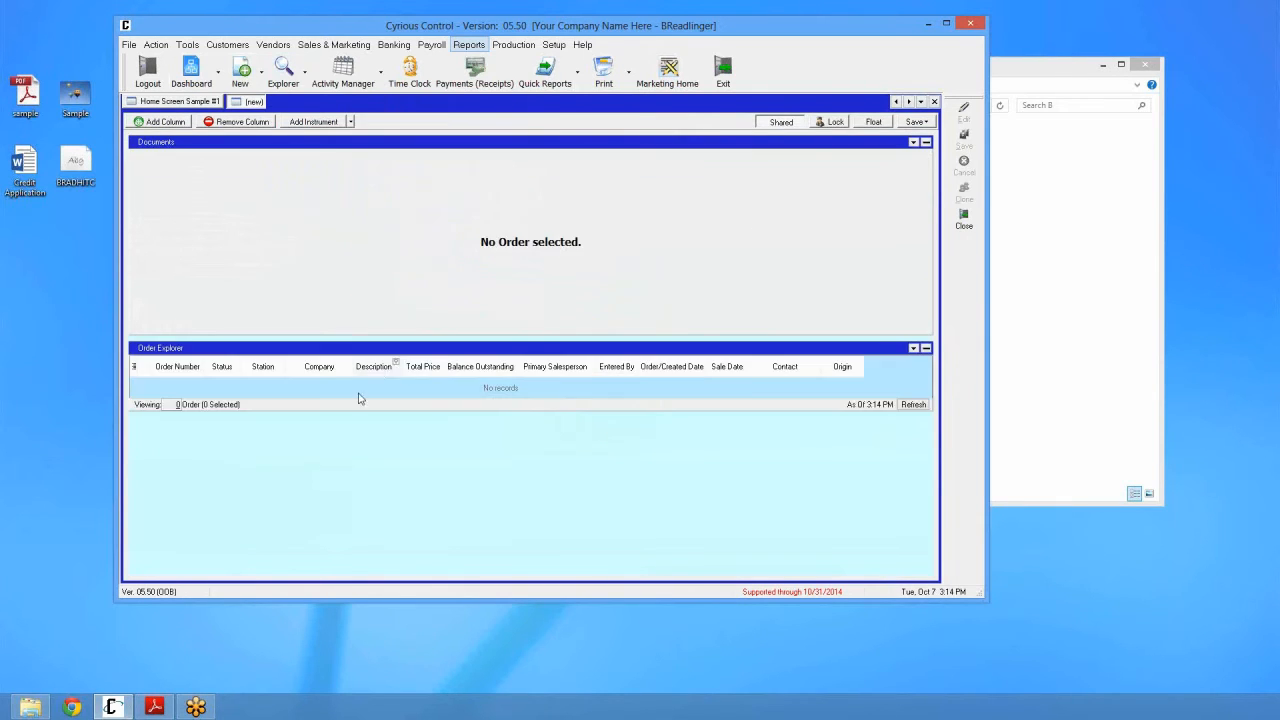
Step: Make the Order Explorer taller and move the Documents panel beneath it
drag(330, 416, 326, 478)
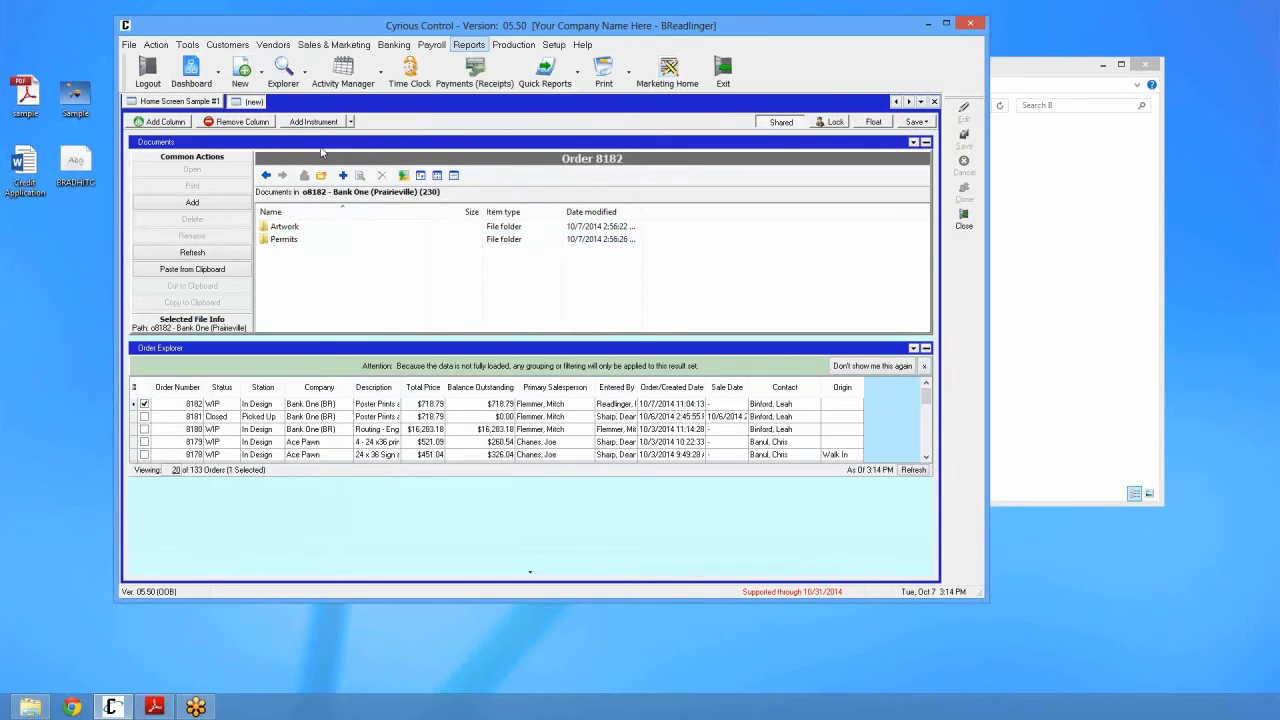
drag(319, 142, 284, 490)
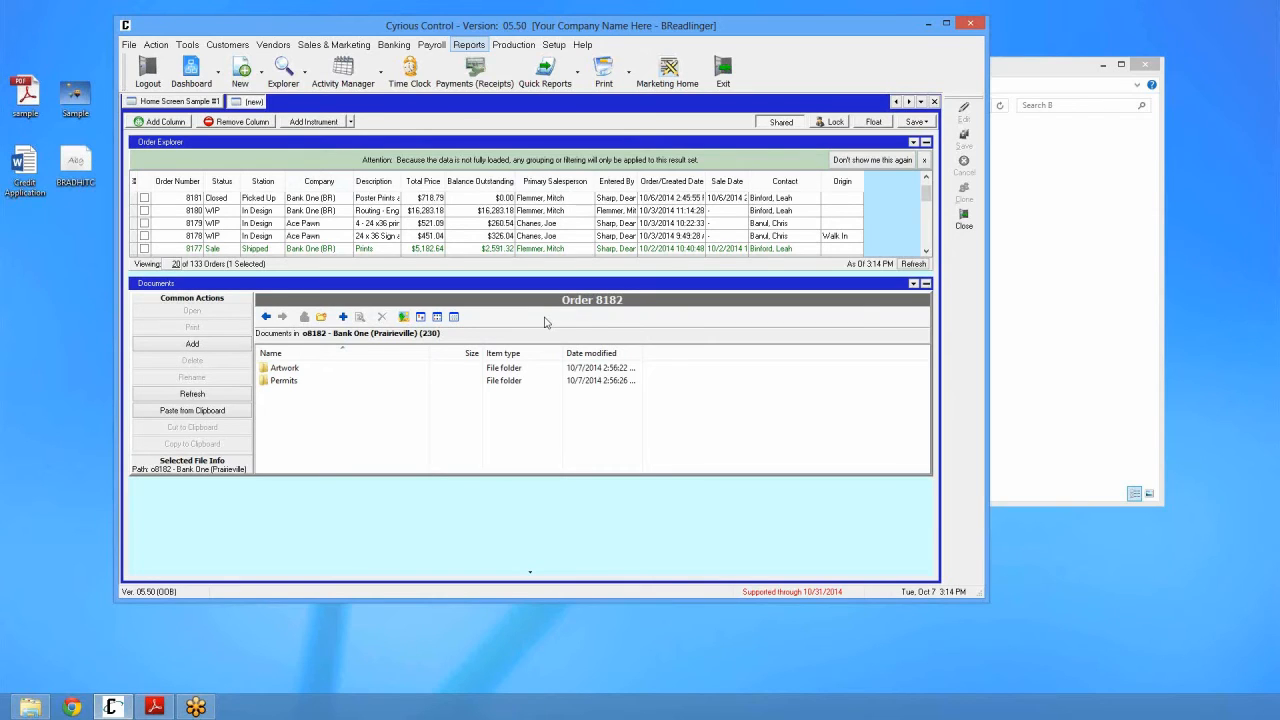
Step: Close the newly opened dashboard tab in Cyrious Control
click(934, 101)
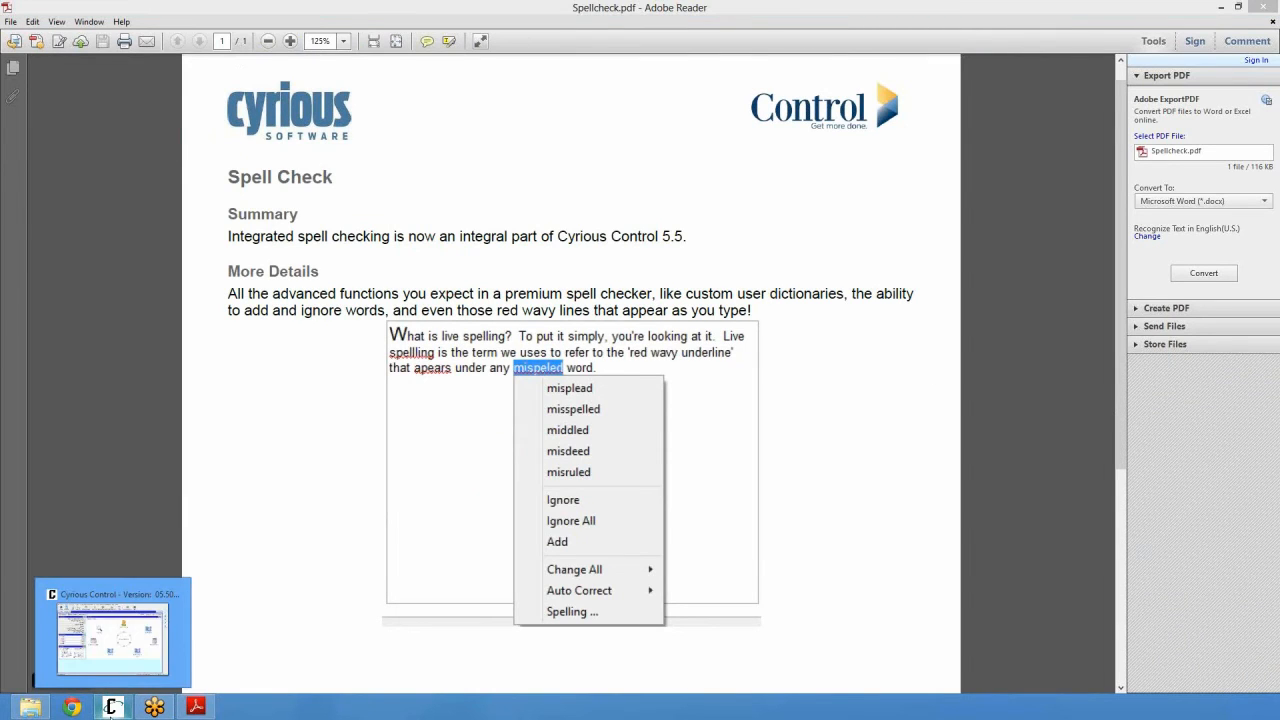
Step: Switch from Adobe Reader back to the Cyrious Control window using the taskbar
click(113, 707)
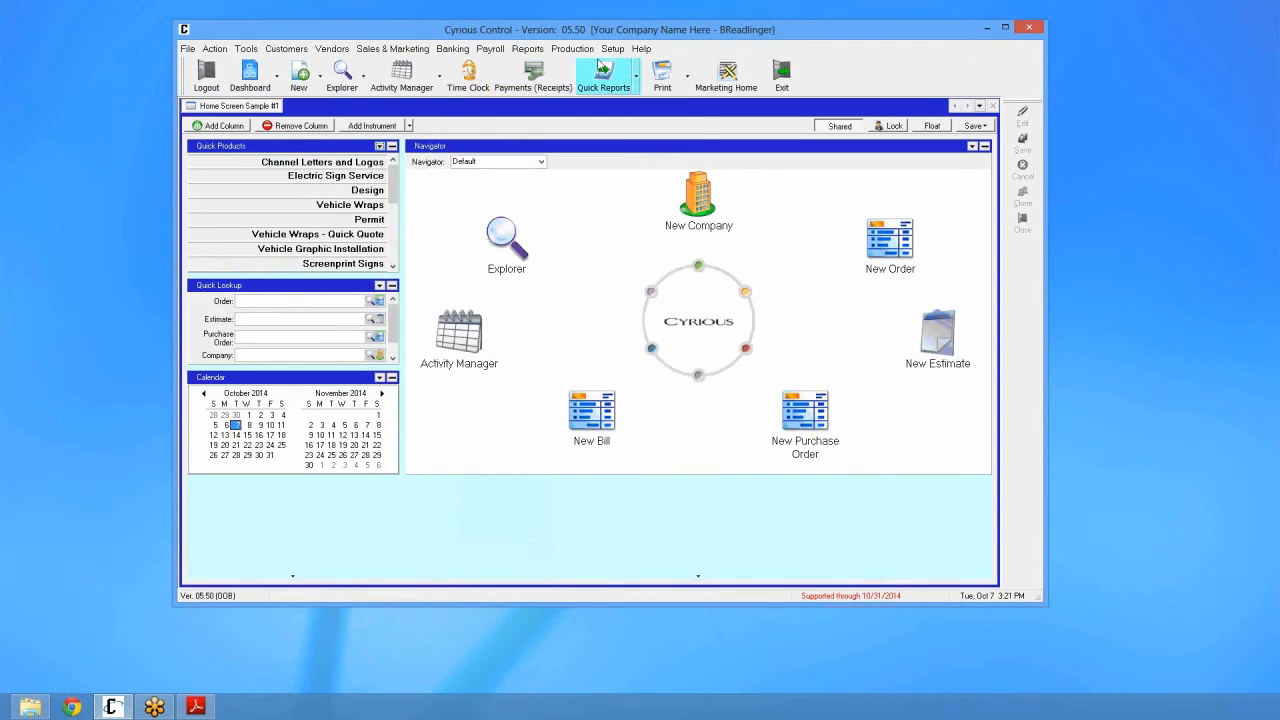
Step: Make the User Options spell check settings editable and open the personal Spelling Options dialog
click(612, 48)
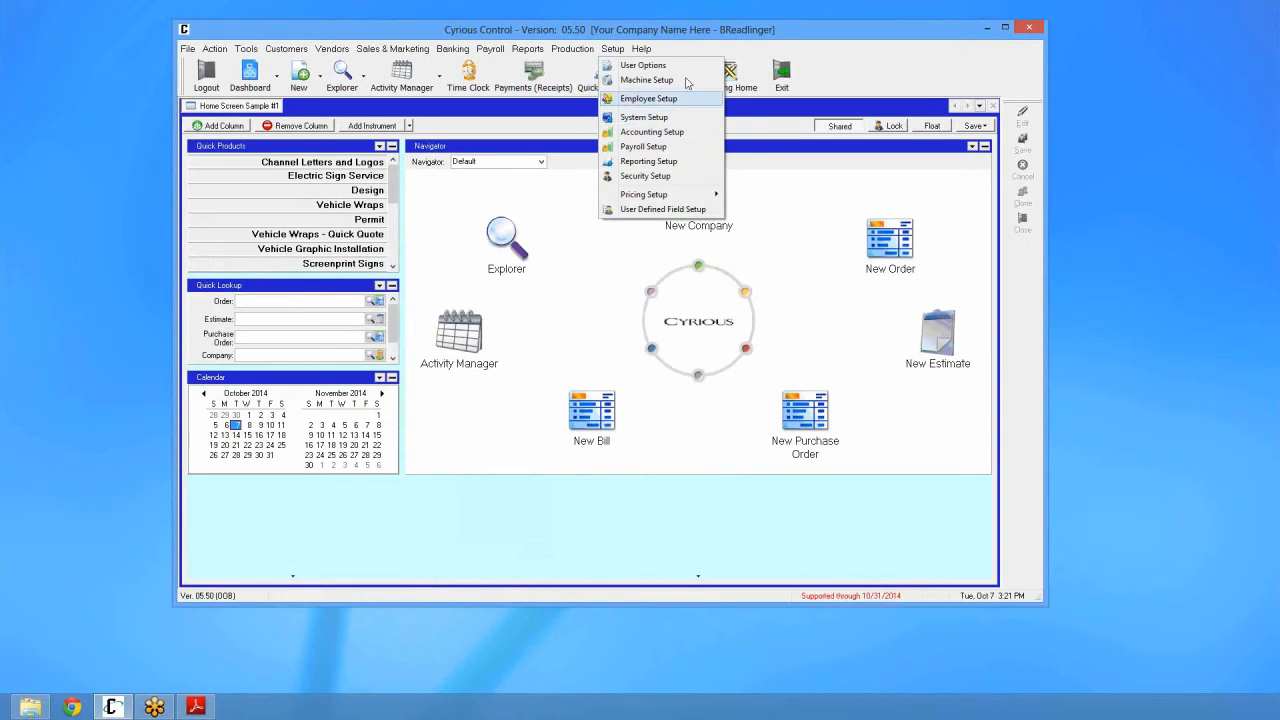
click(643, 65)
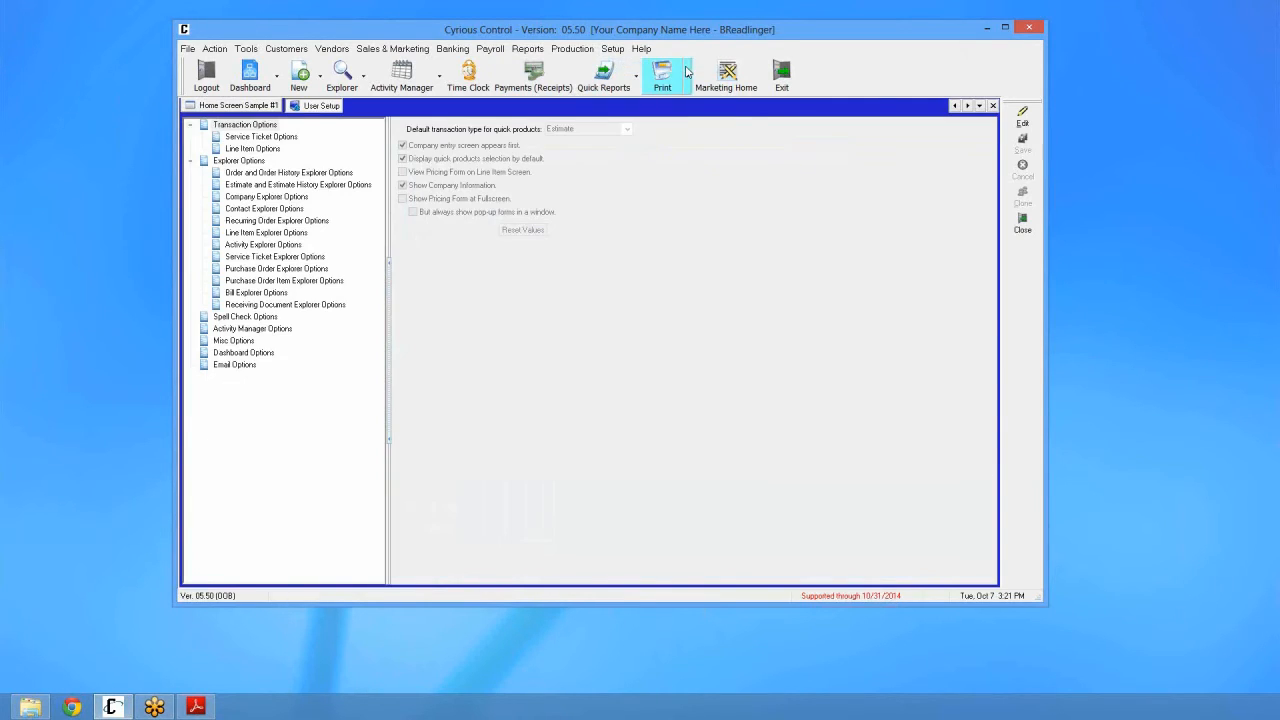
click(270, 318)
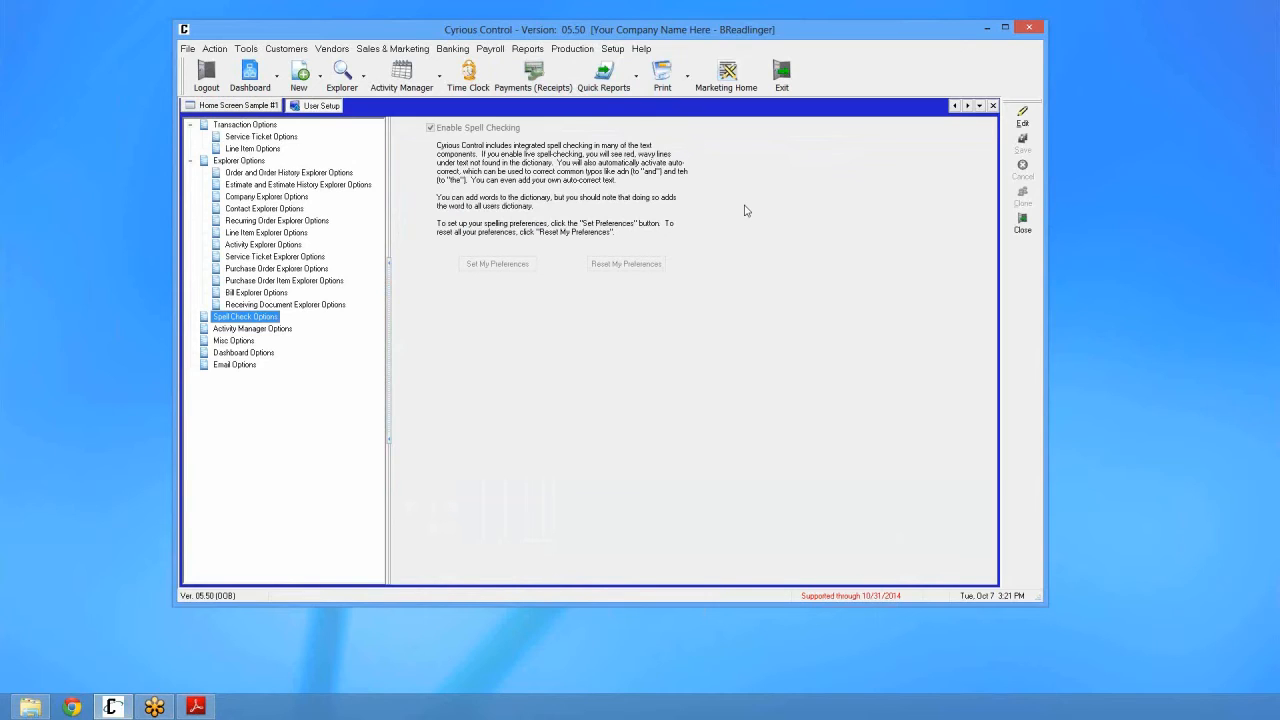
click(1022, 116)
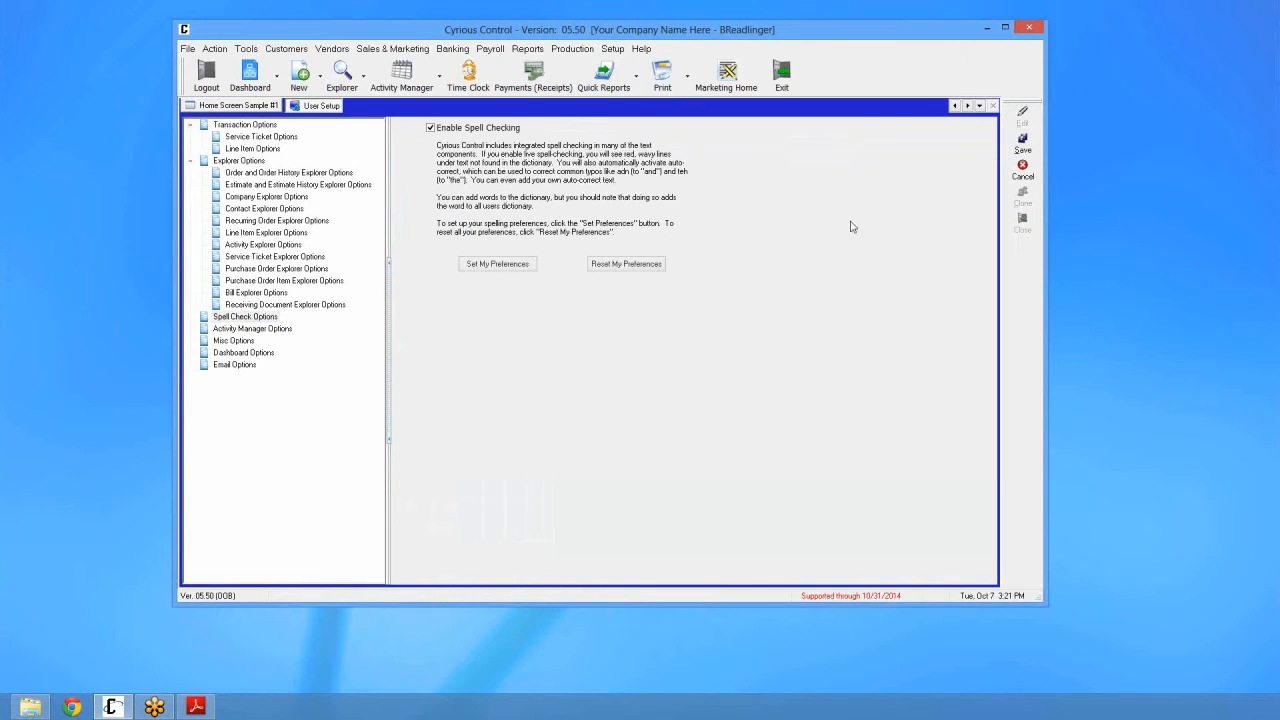
click(517, 264)
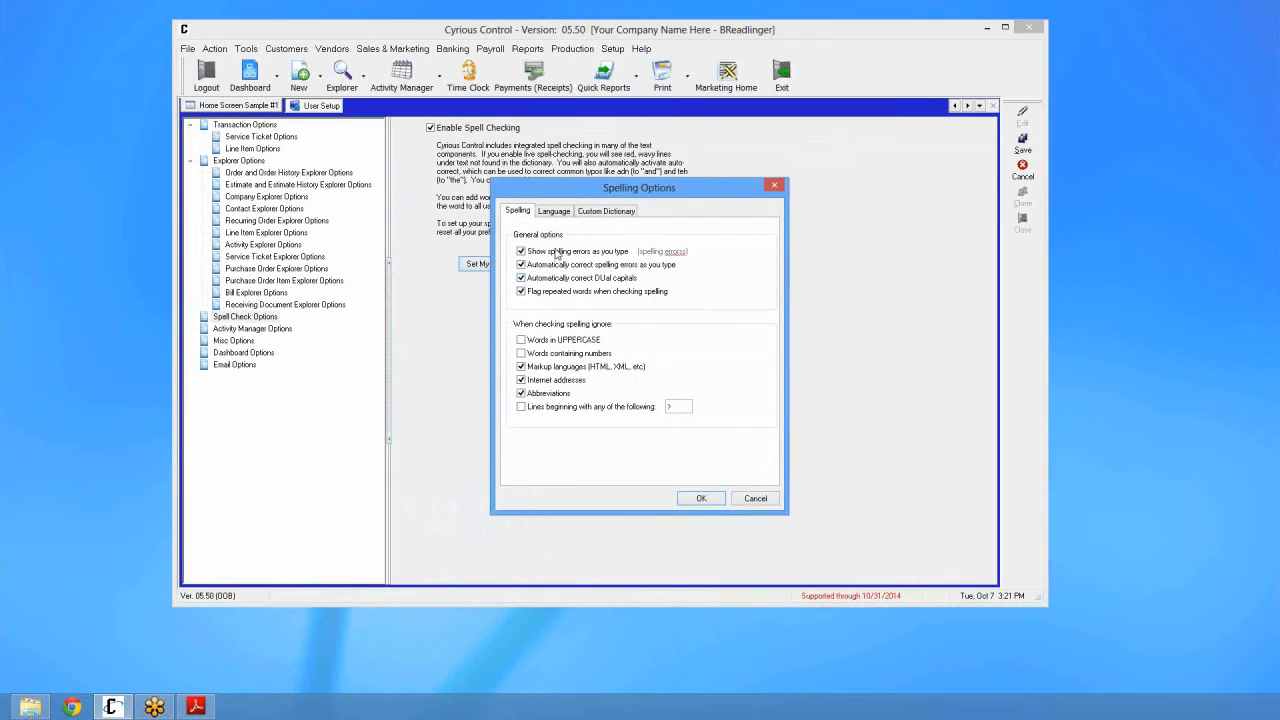
drag(599, 178, 650, 135)
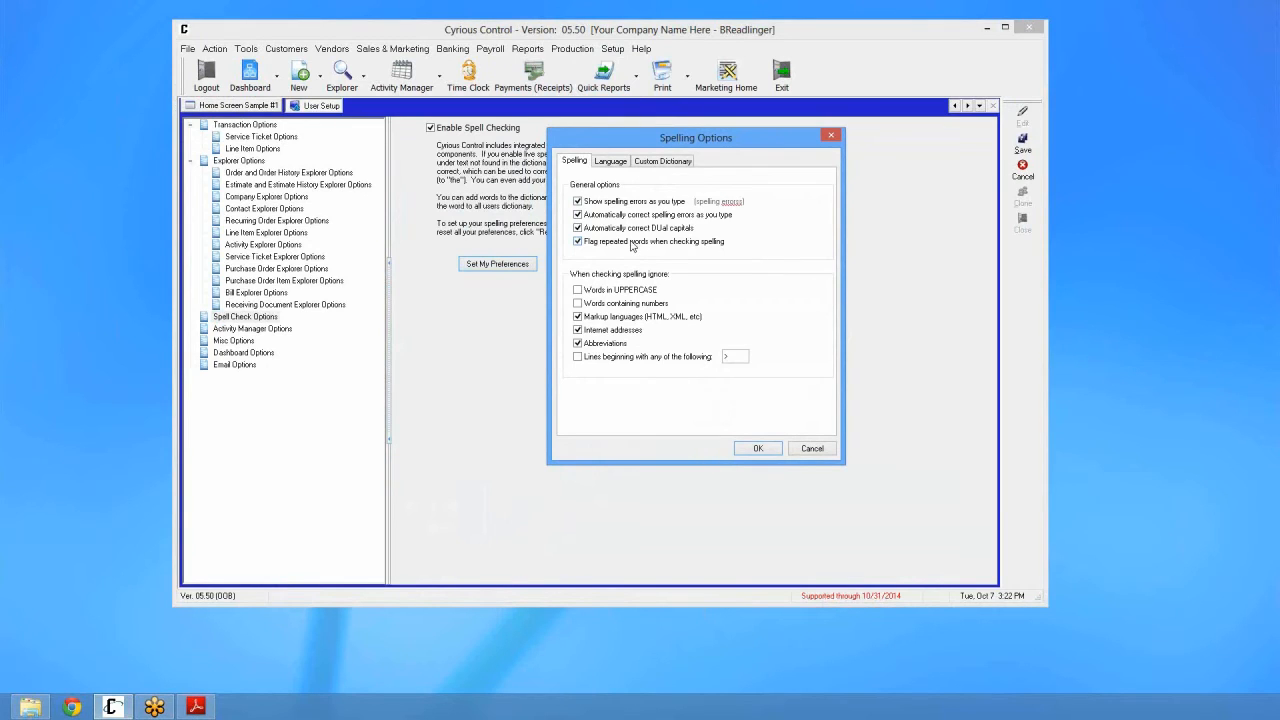
Step: On the Spelling Options Language tab, keep English as the checking language
click(612, 161)
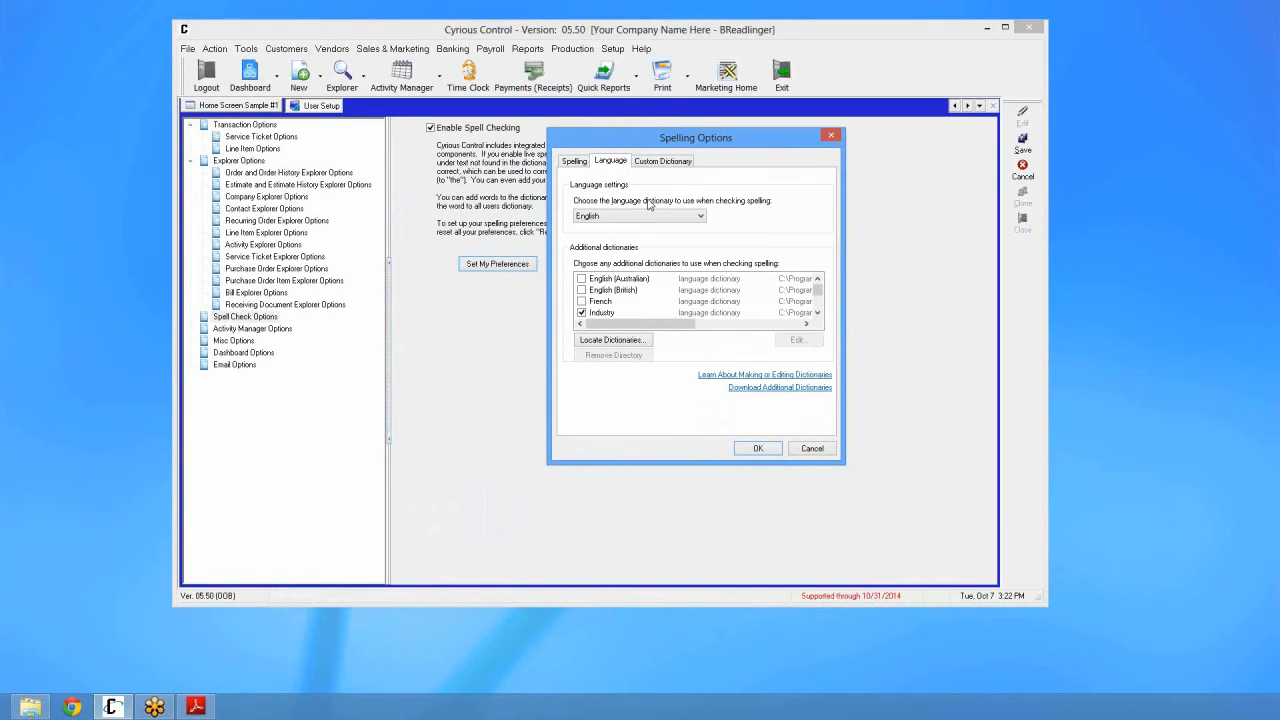
click(700, 217)
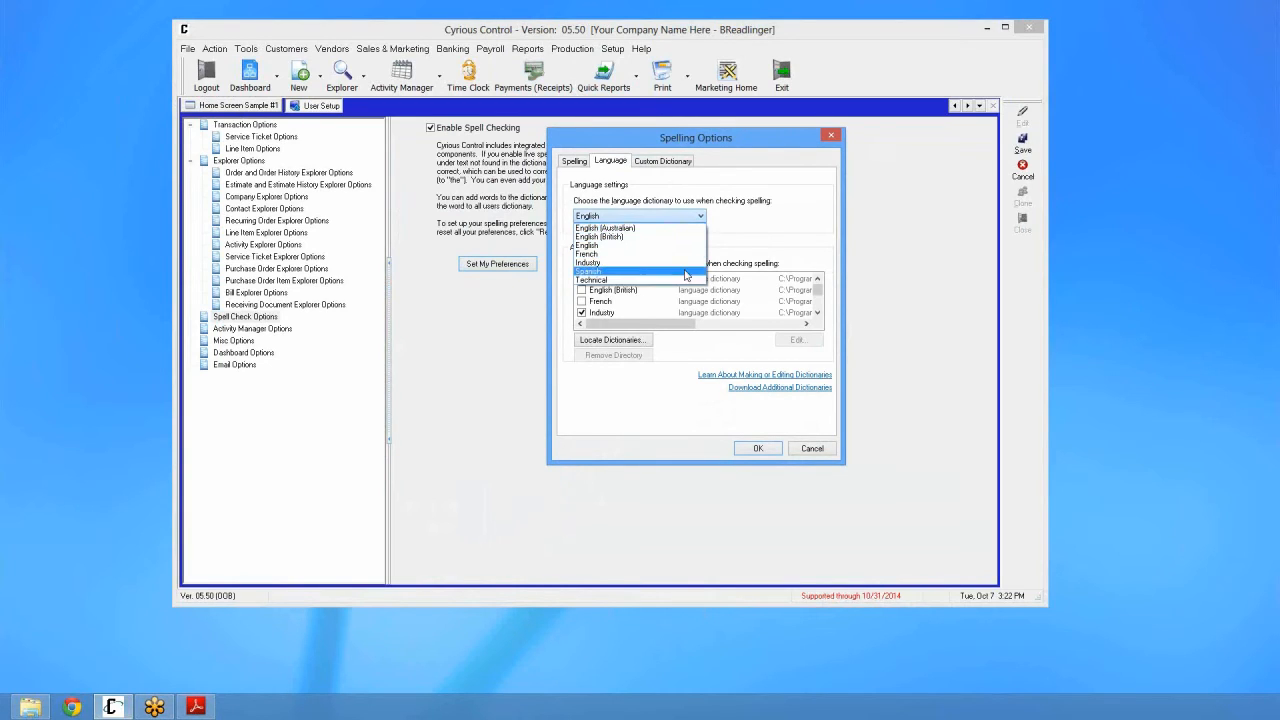
click(686, 218)
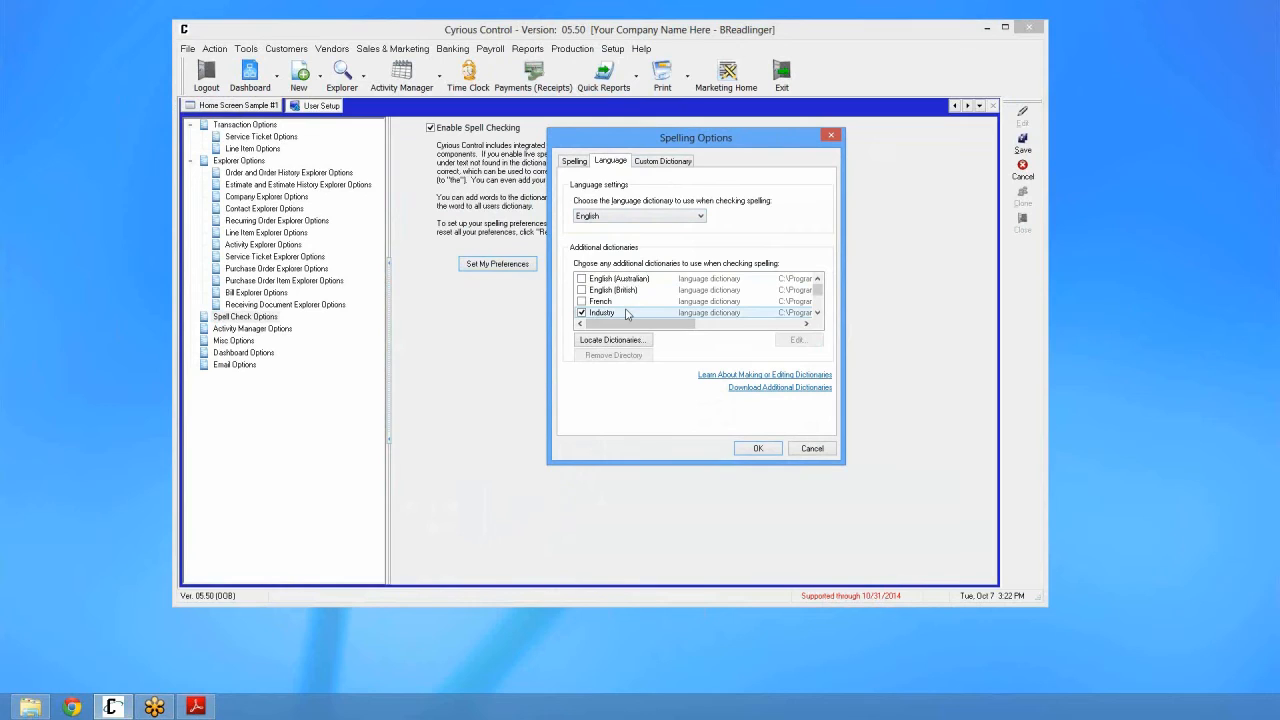
Step: Select an entry in the additional dictionaries list and accept the Spelling Options
scroll(680, 300, down, 1)
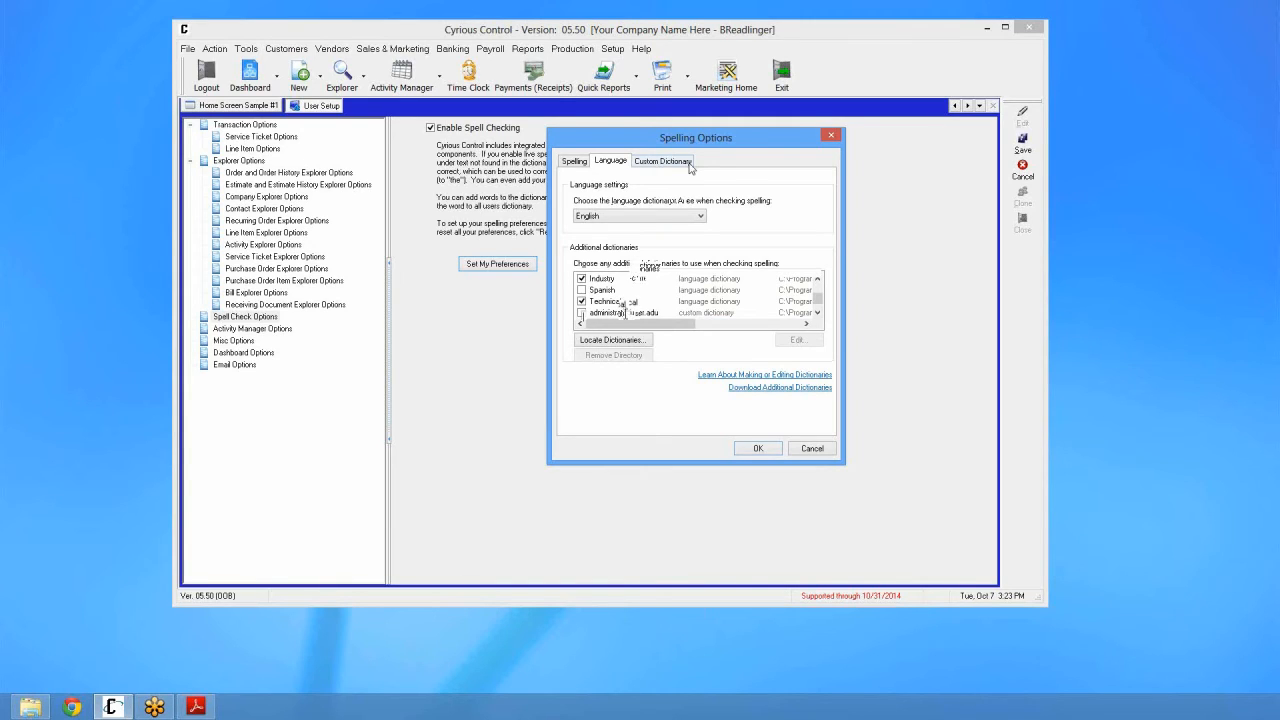
click(608, 341)
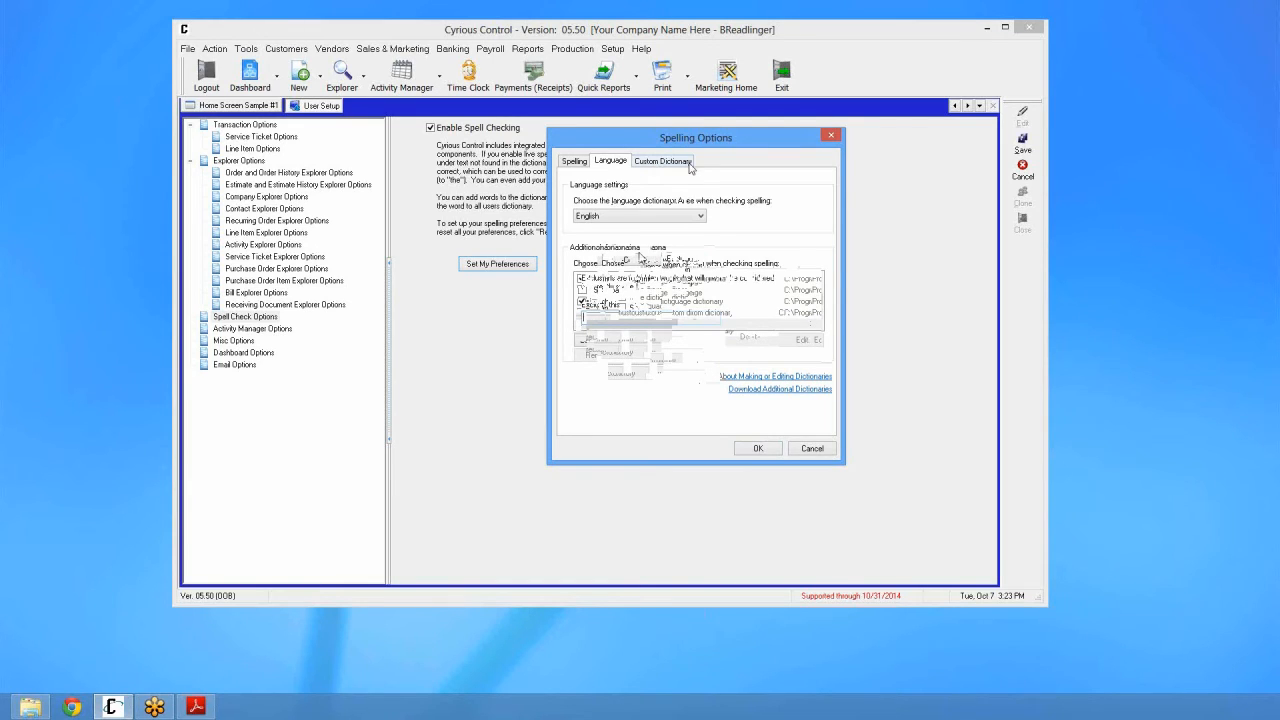
click(757, 450)
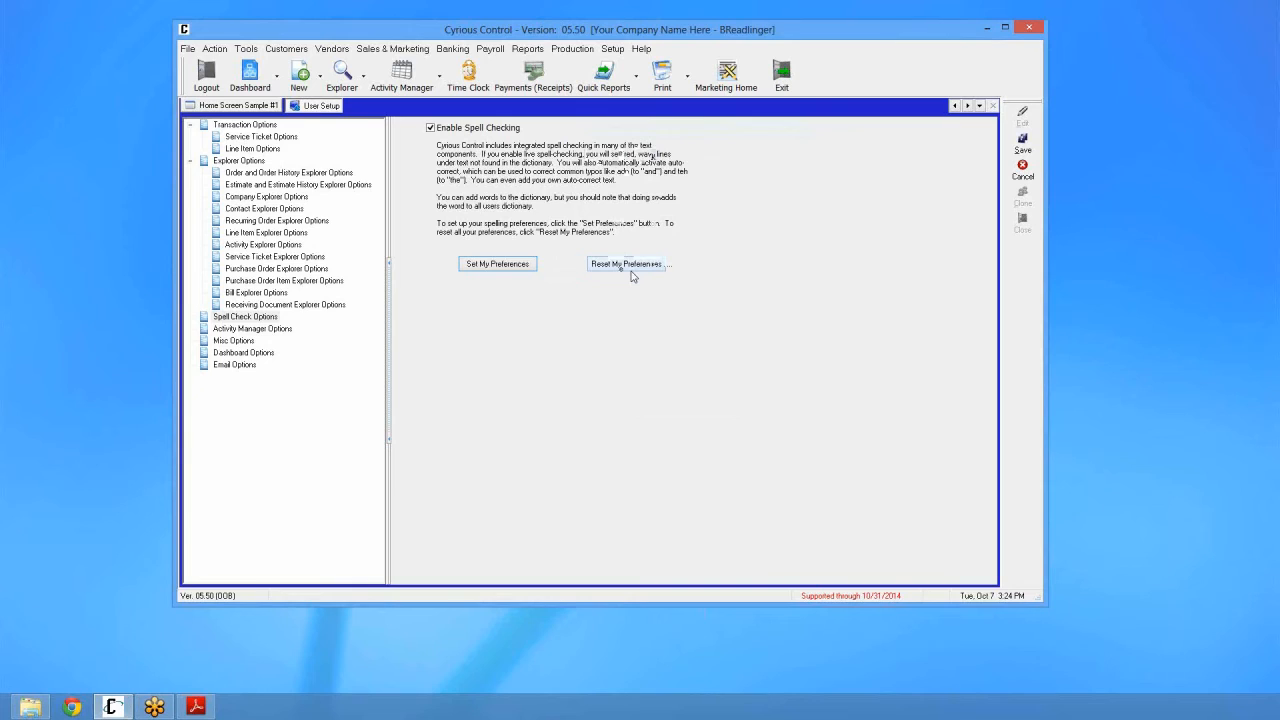
click(1022, 143)
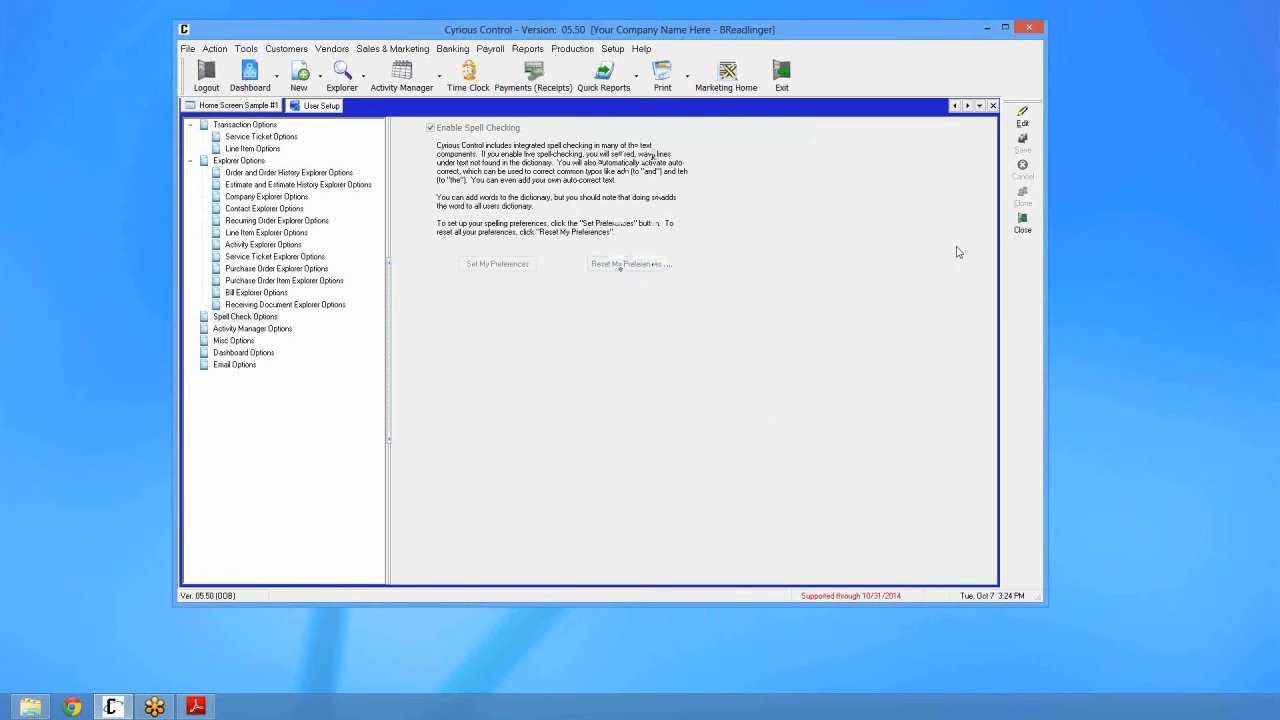
click(1022, 226)
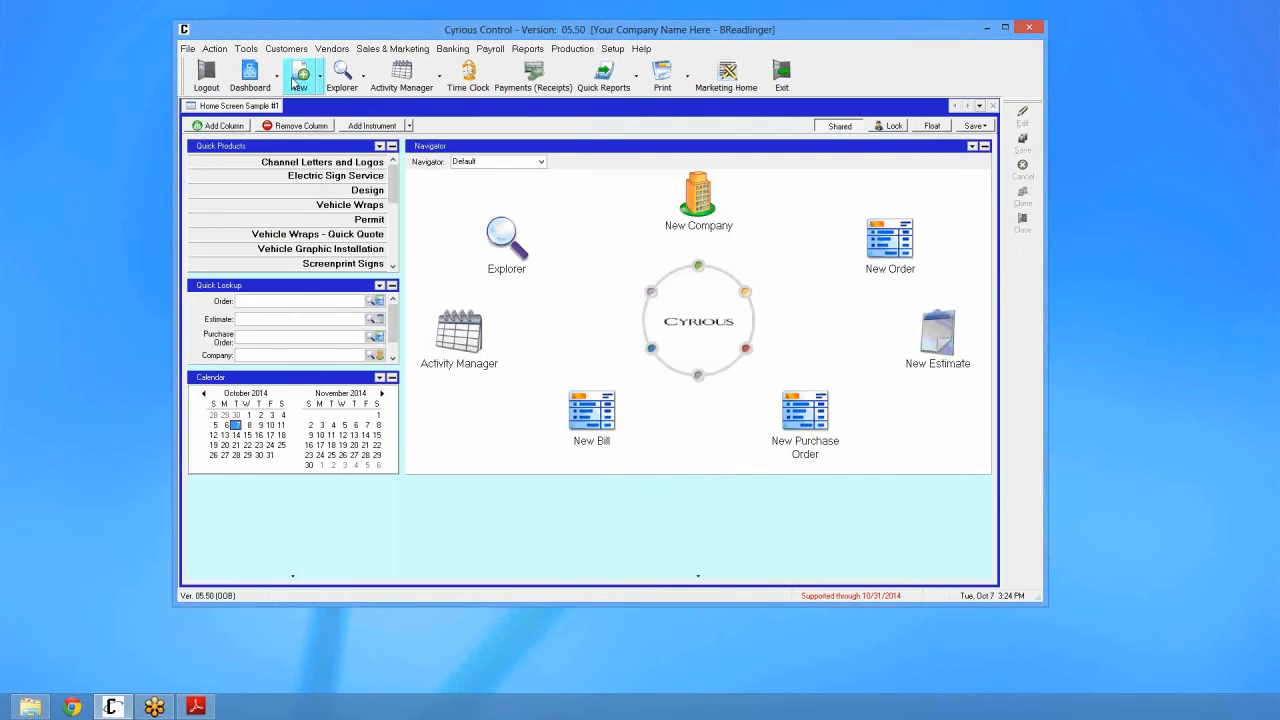
click(297, 80)
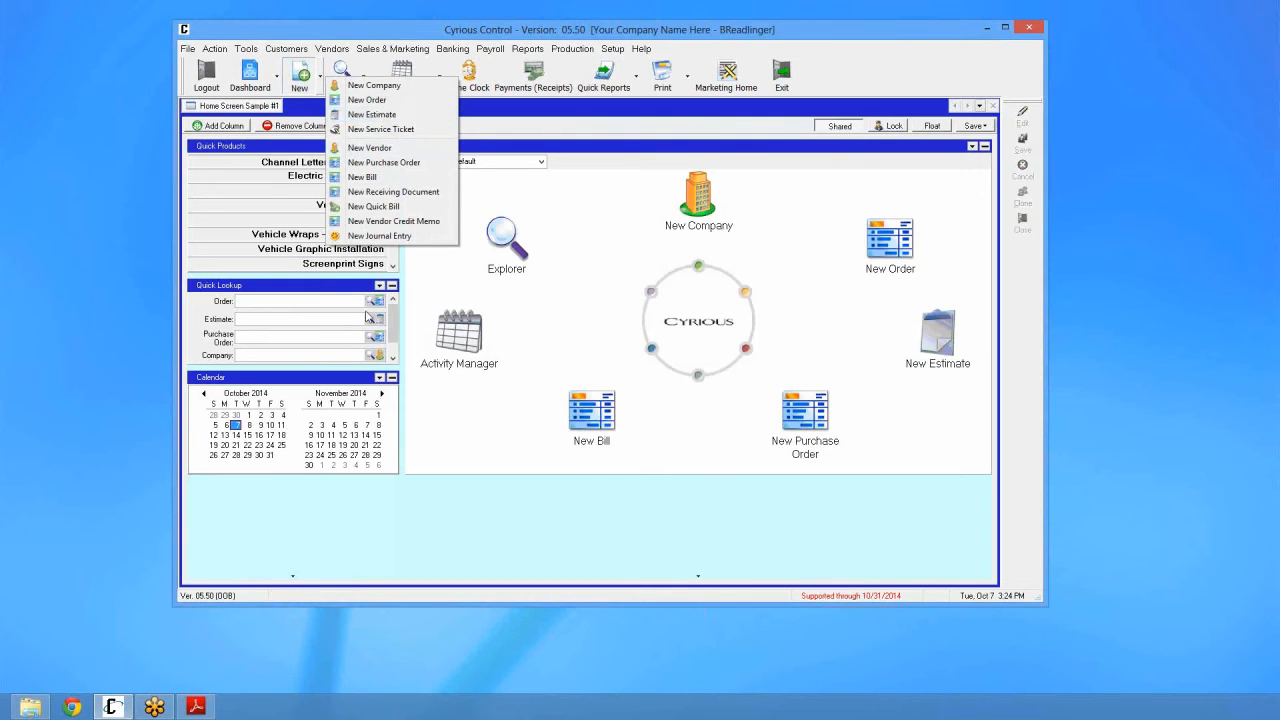
click(371, 114)
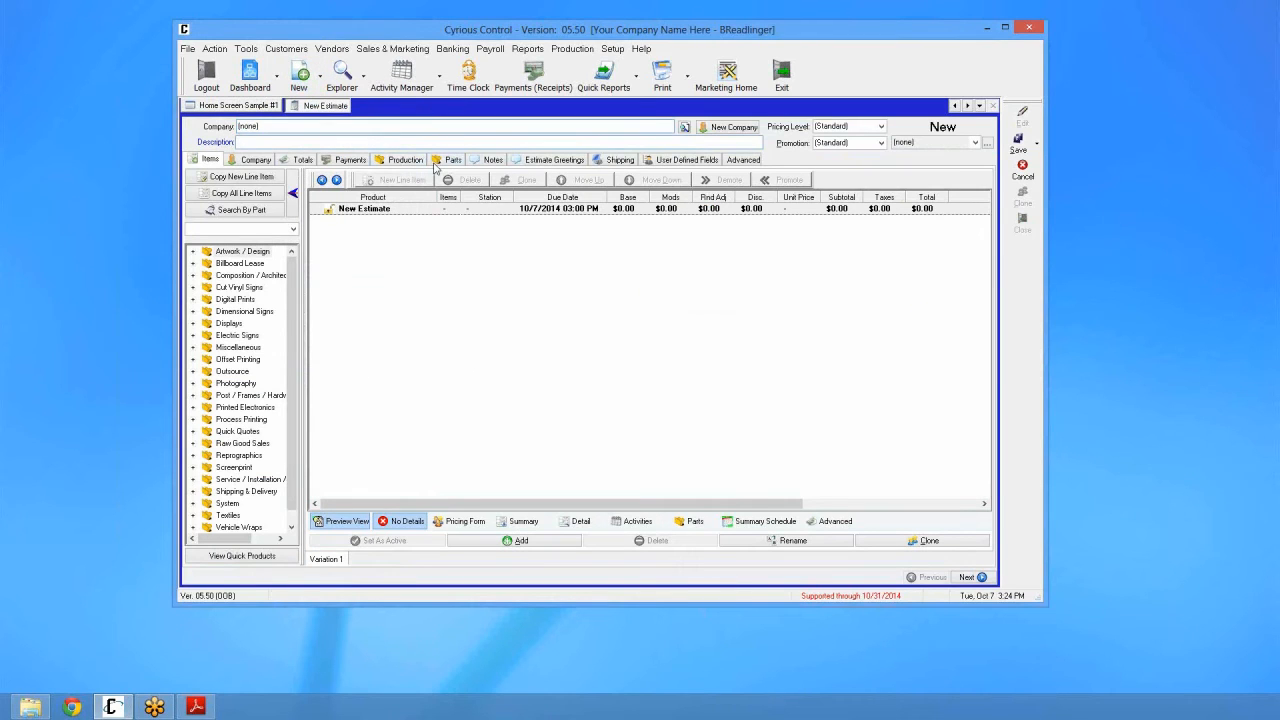
Step: Enter the estimate description 'Giand Opening Sign', then fix the first word to 'Grand' via spelling suggestions
text(Giand Opening Sign)
right_click(245, 143)
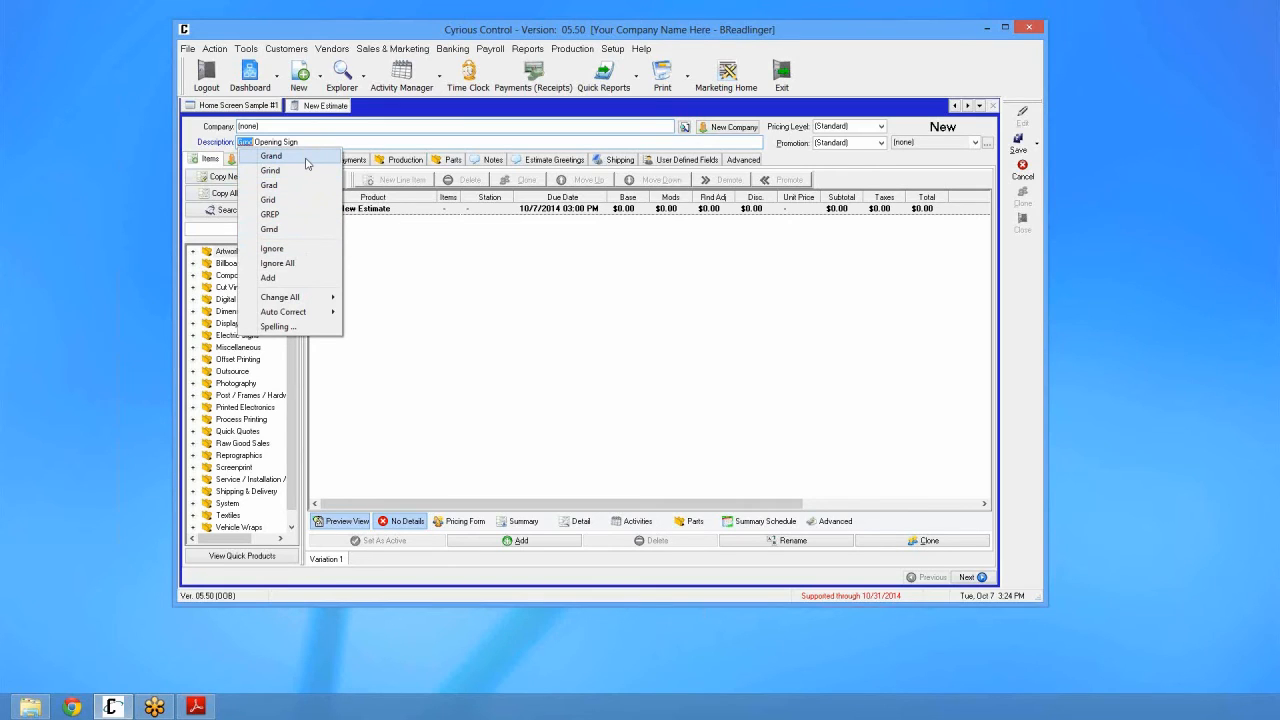
click(282, 327)
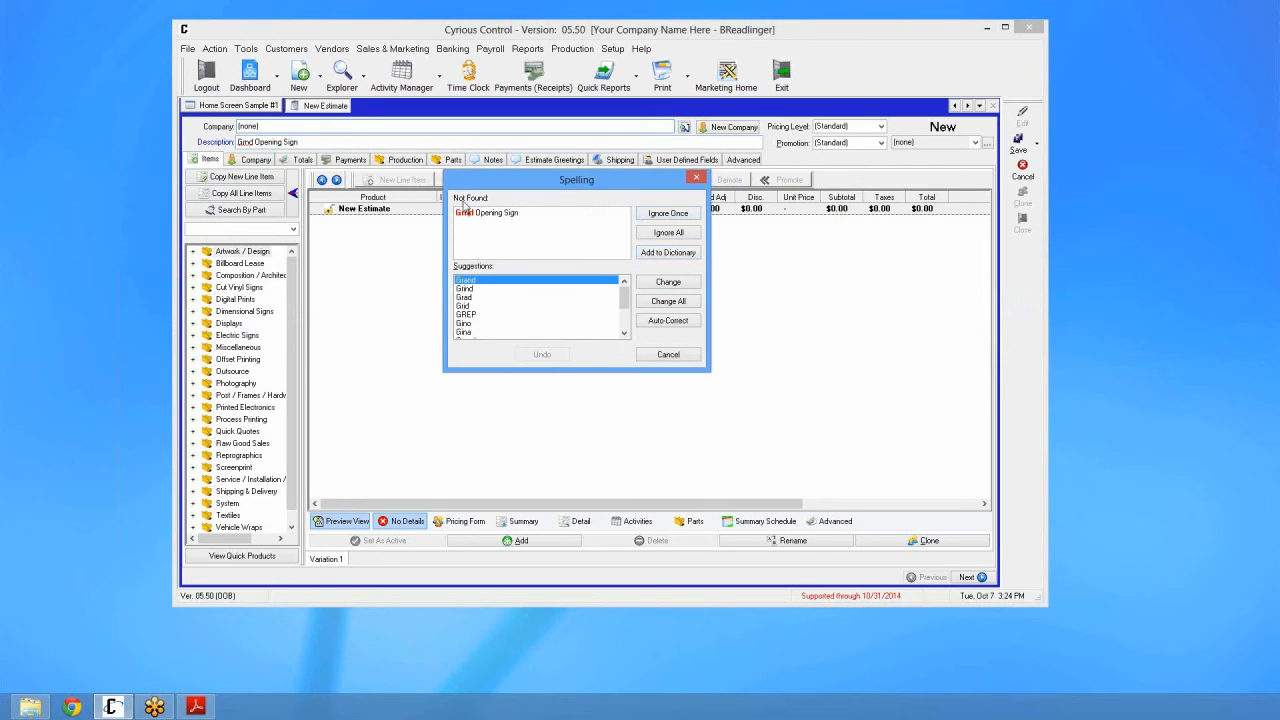
click(666, 356)
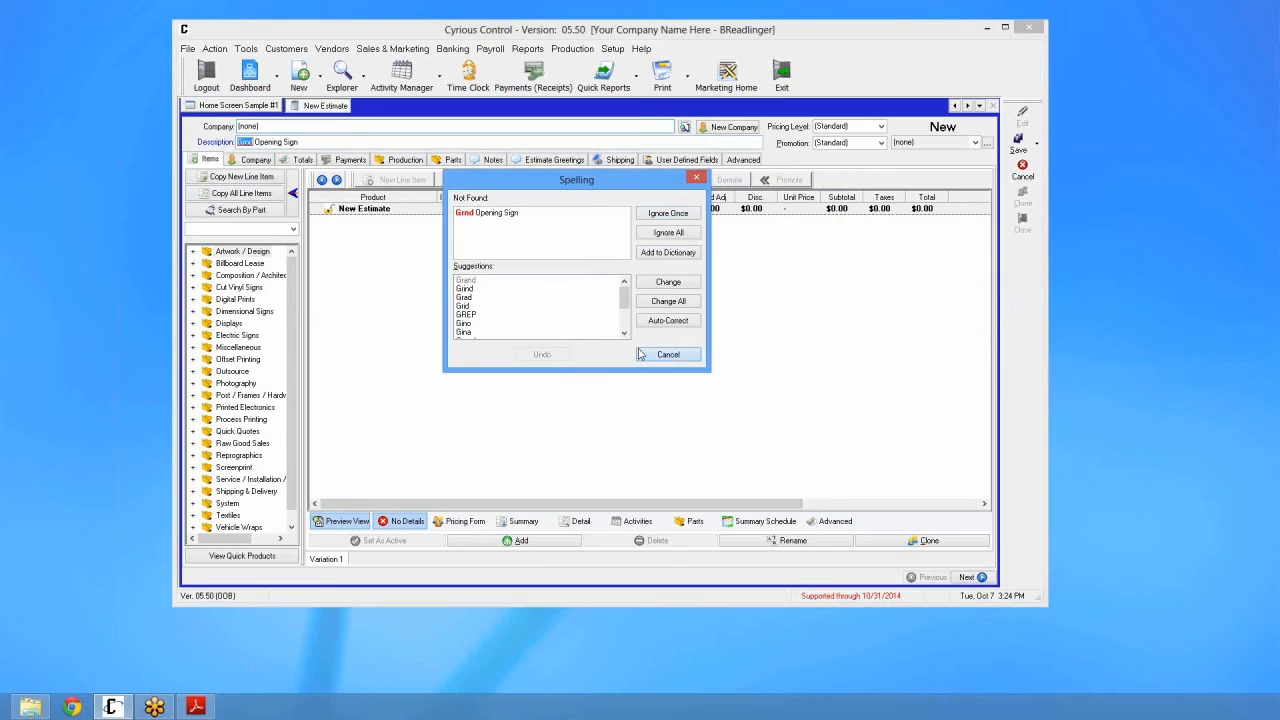
right_click(243, 141)
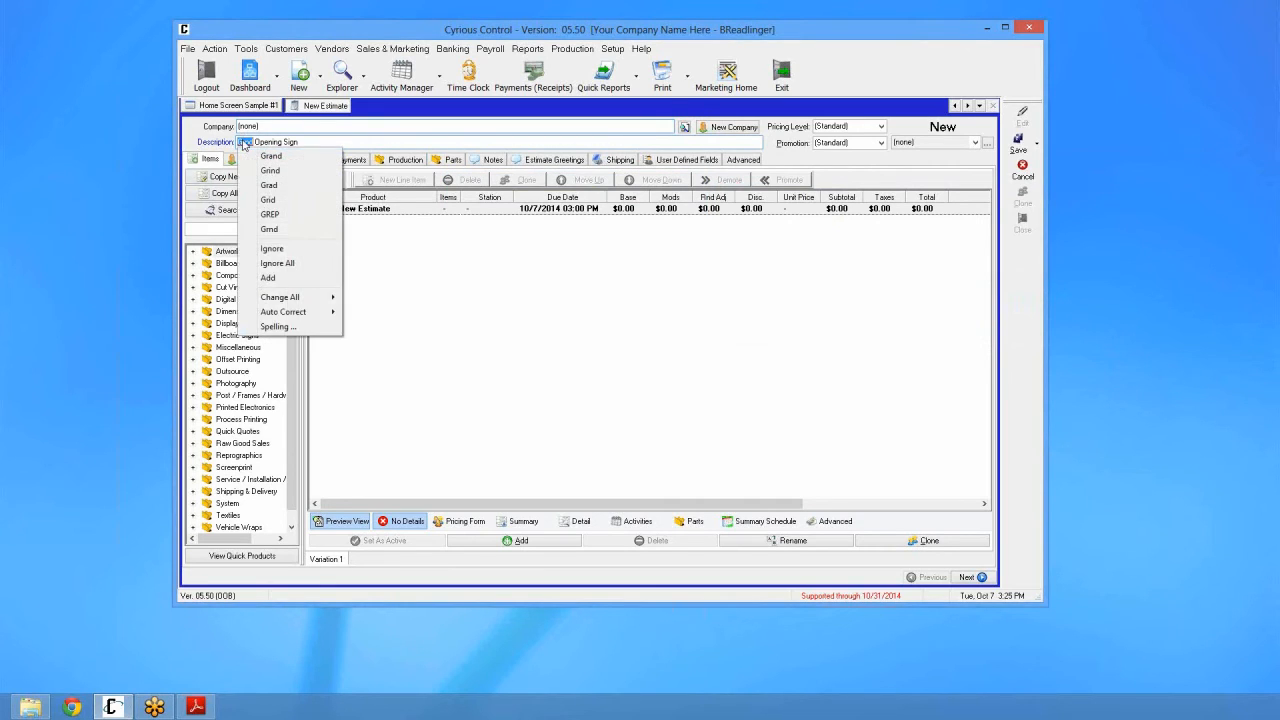
click(262, 156)
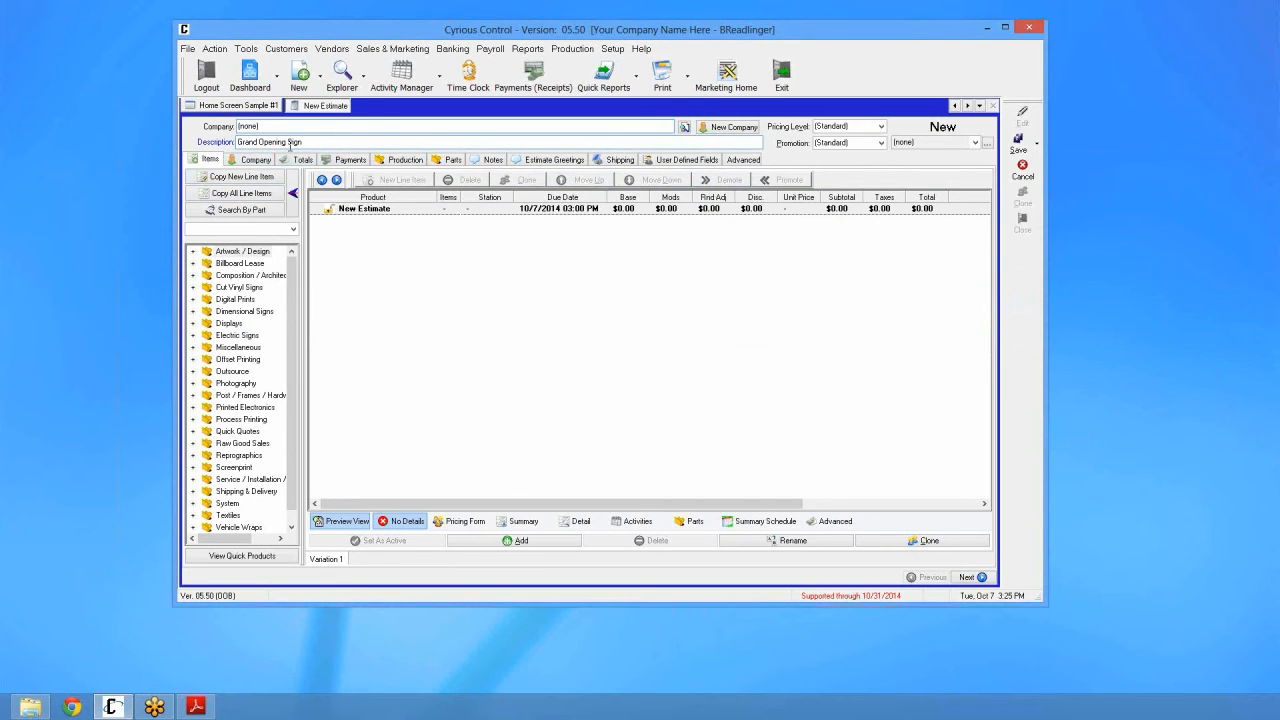
Step: Type 'Grnd Opening Signn' into the estimate's Estimate/Invoice Notes
click(494, 161)
click(347, 237)
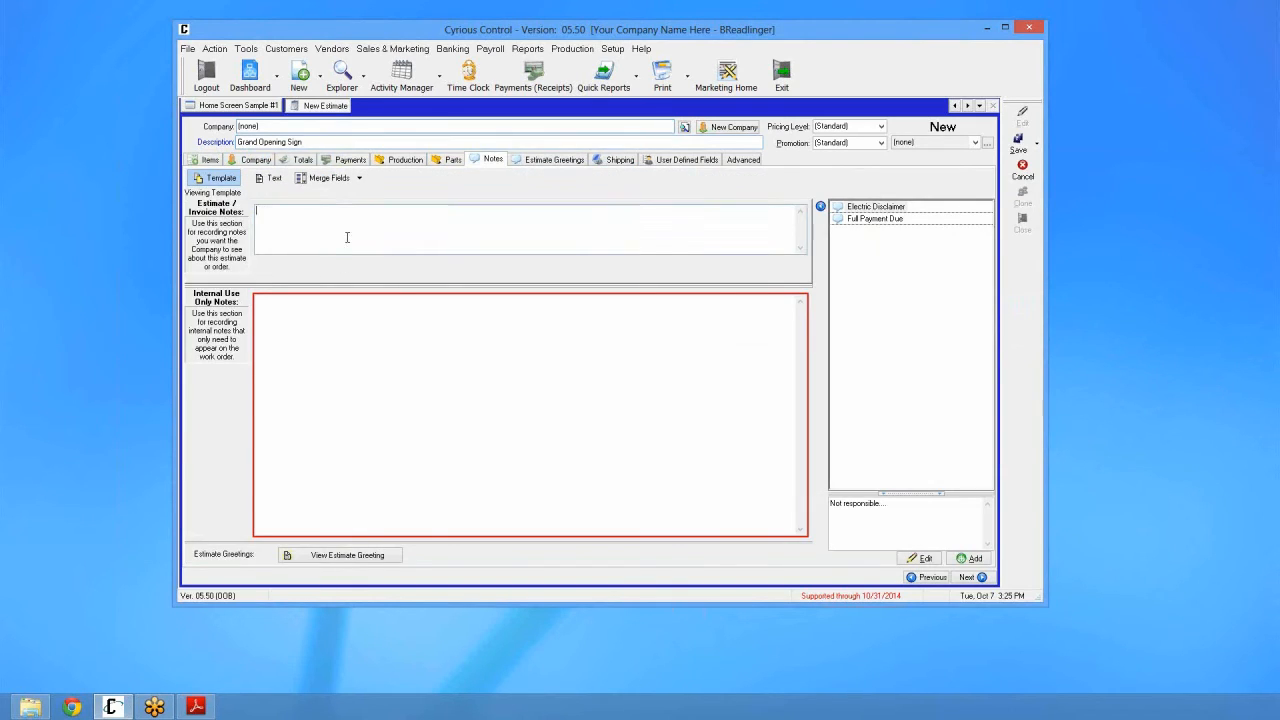
text(Grnd)
text(Open)
text(ing)
text( S)
text(ign)
text(n)
Step: Spell-check the notes, correcting them to 'Grand Opening Sign', then return to the line items
right_click(356, 208)
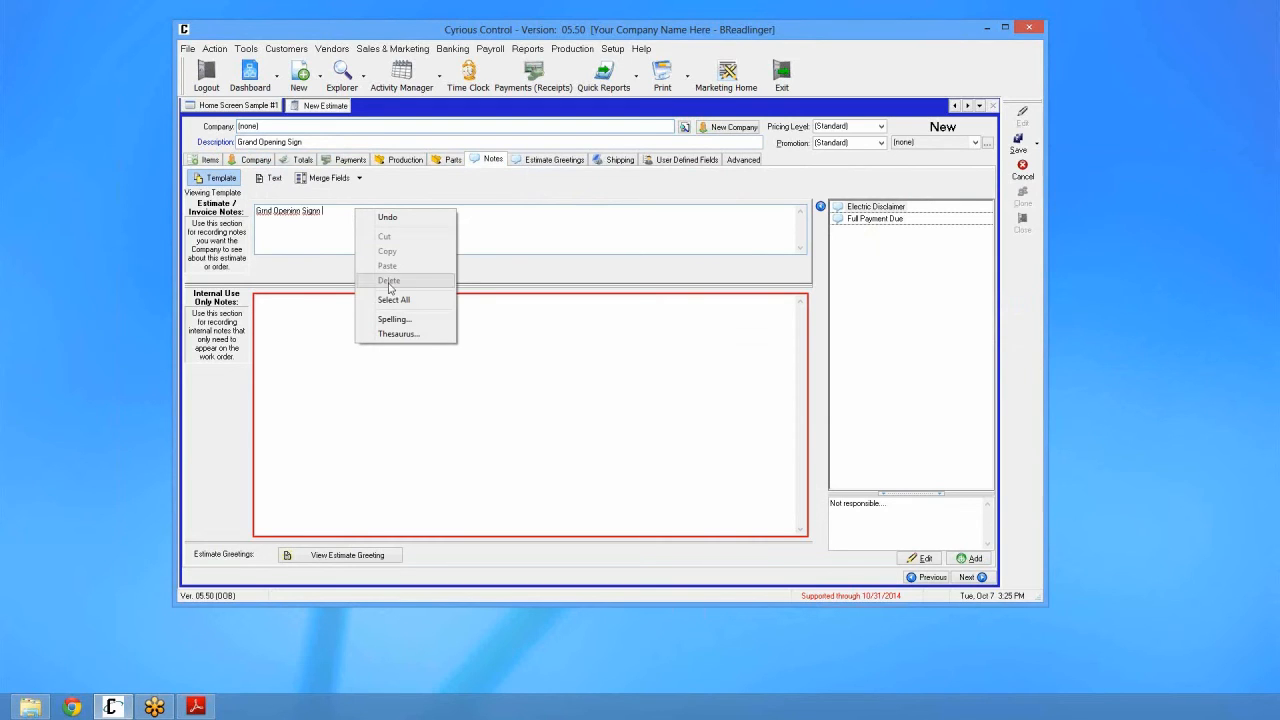
click(403, 320)
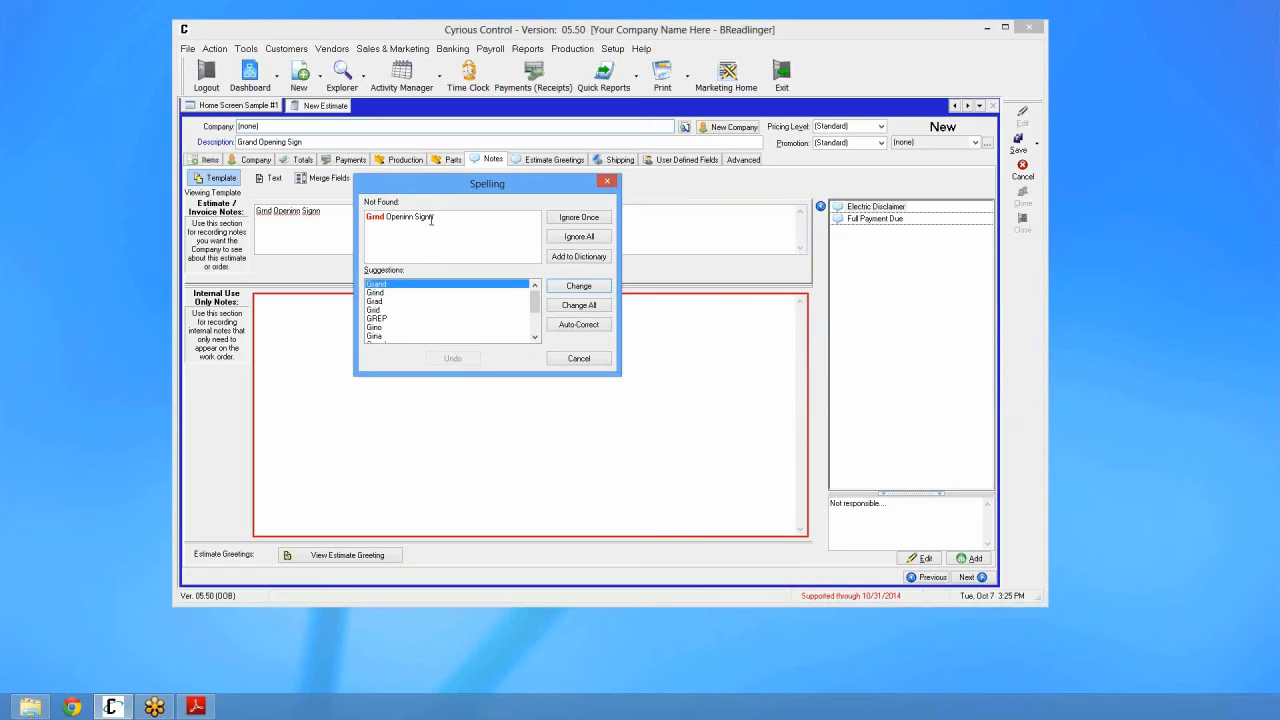
click(578, 286)
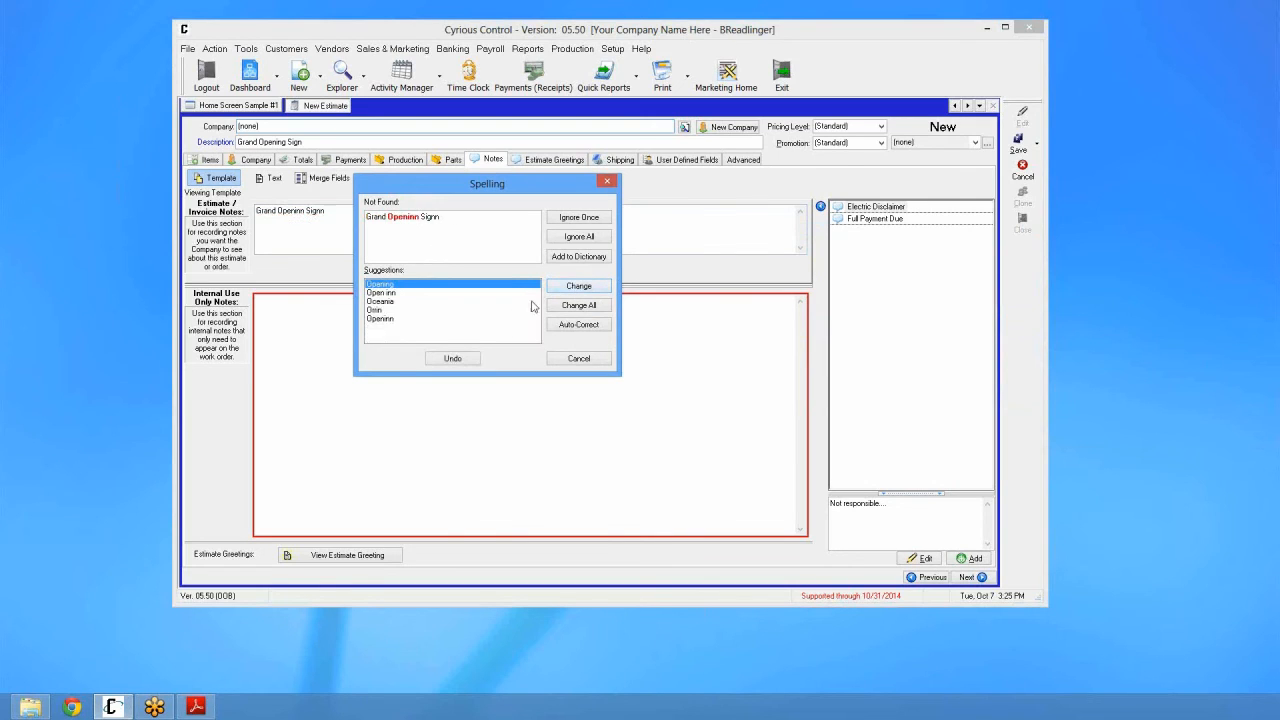
click(576, 287)
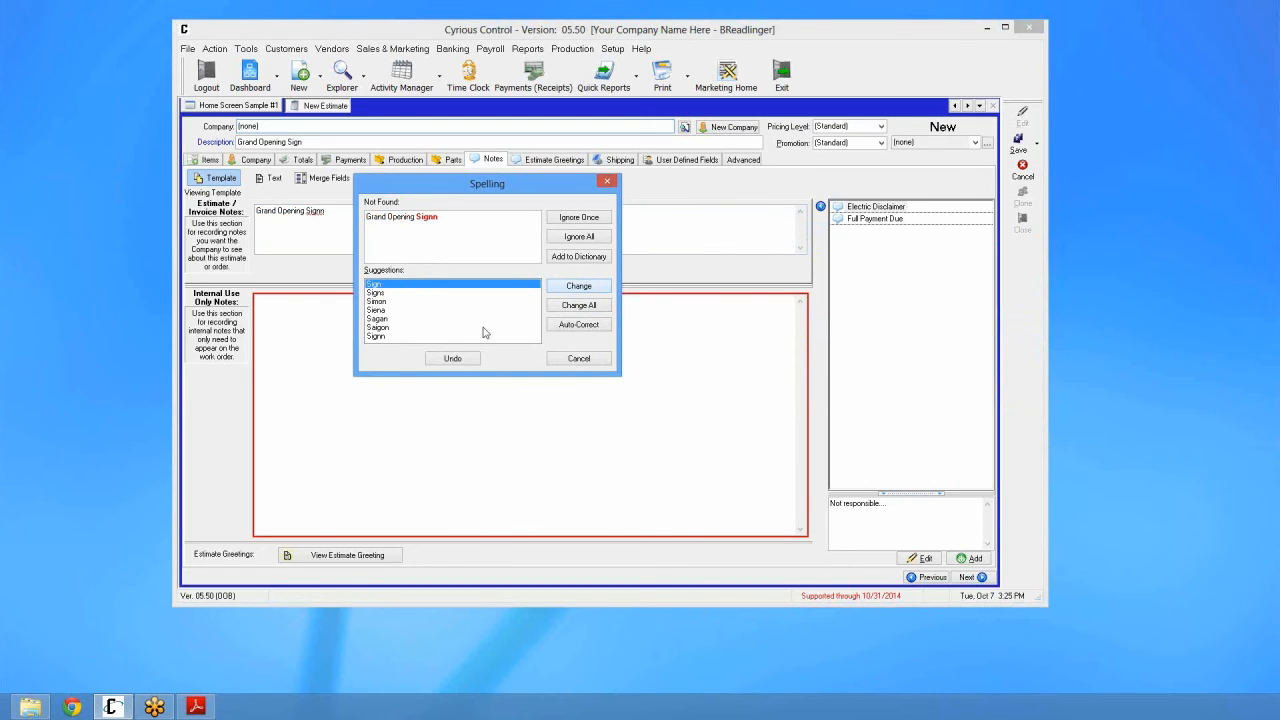
click(580, 287)
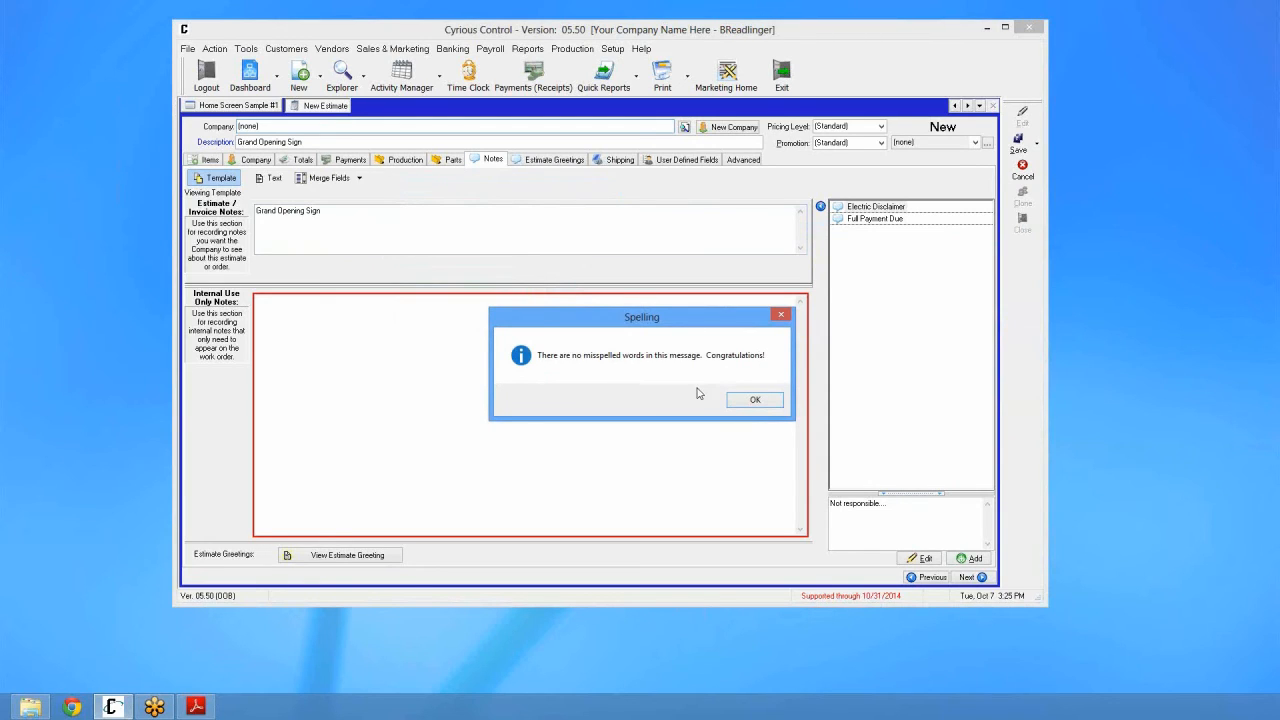
click(755, 401)
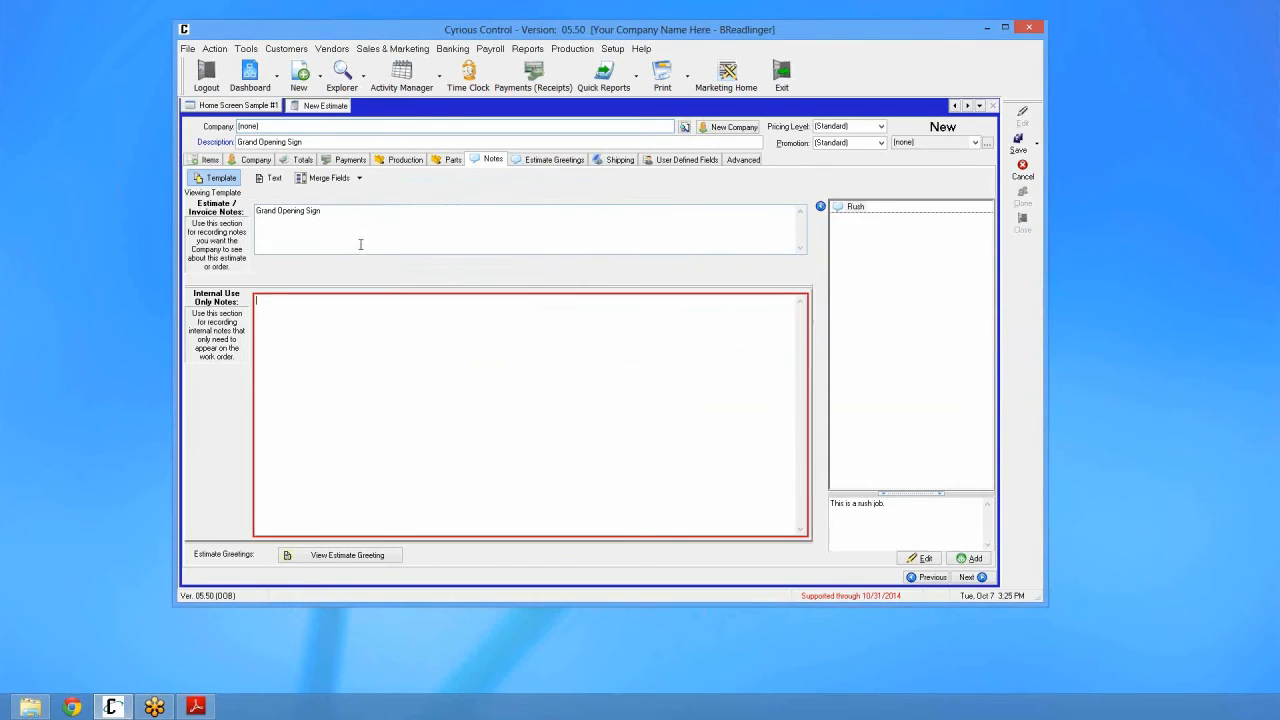
click(323, 317)
click(210, 160)
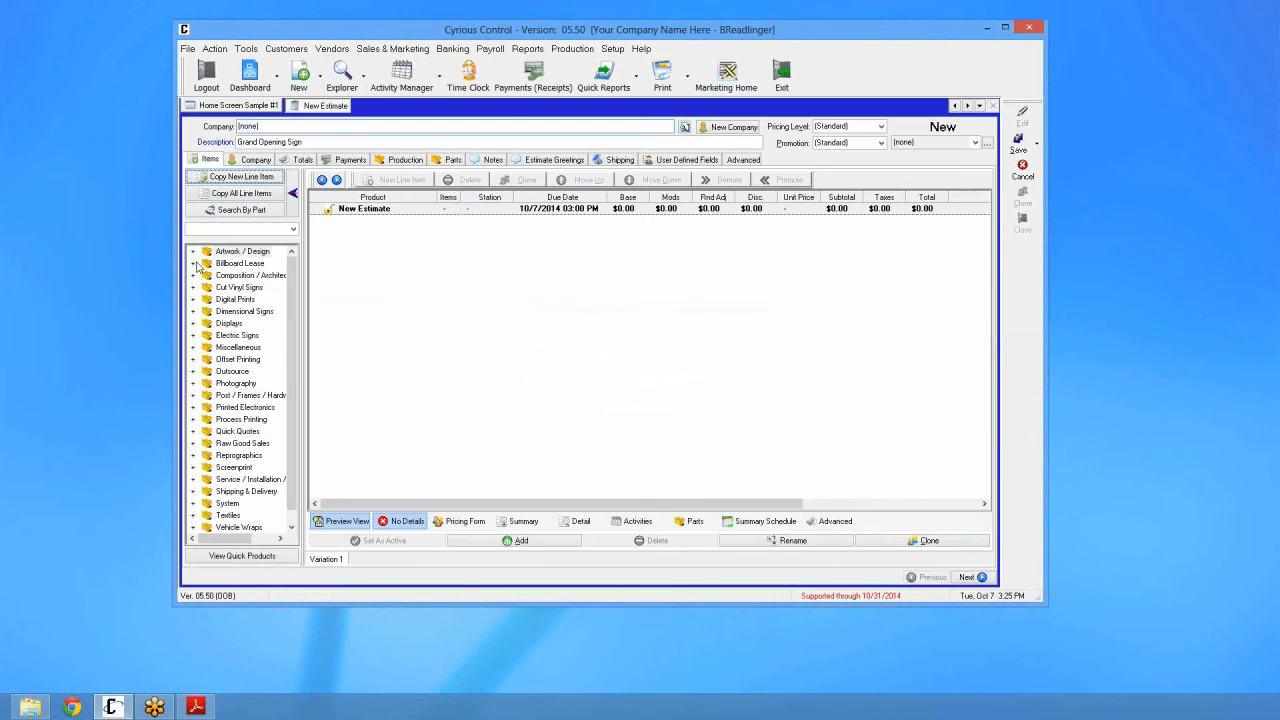
Step: Add a Design line item from Artwork / Design and replace its description with 'Grnd Opening Signn'
click(193, 254)
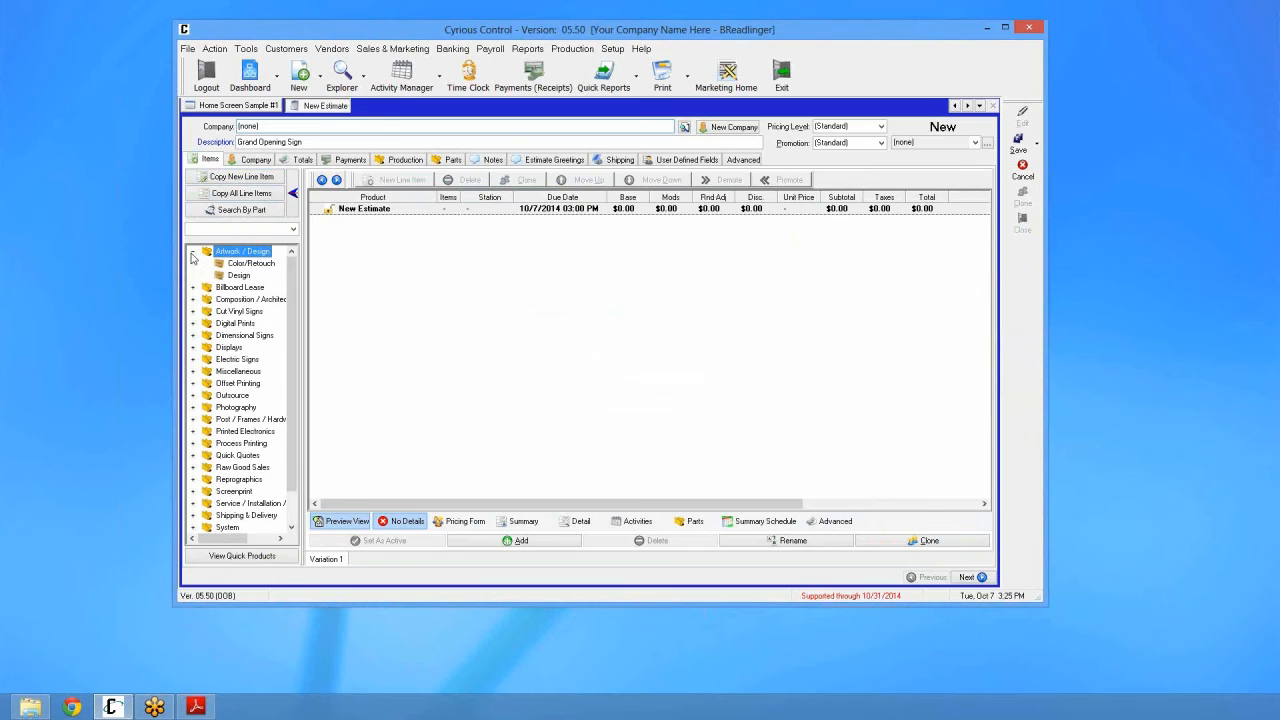
click(238, 276)
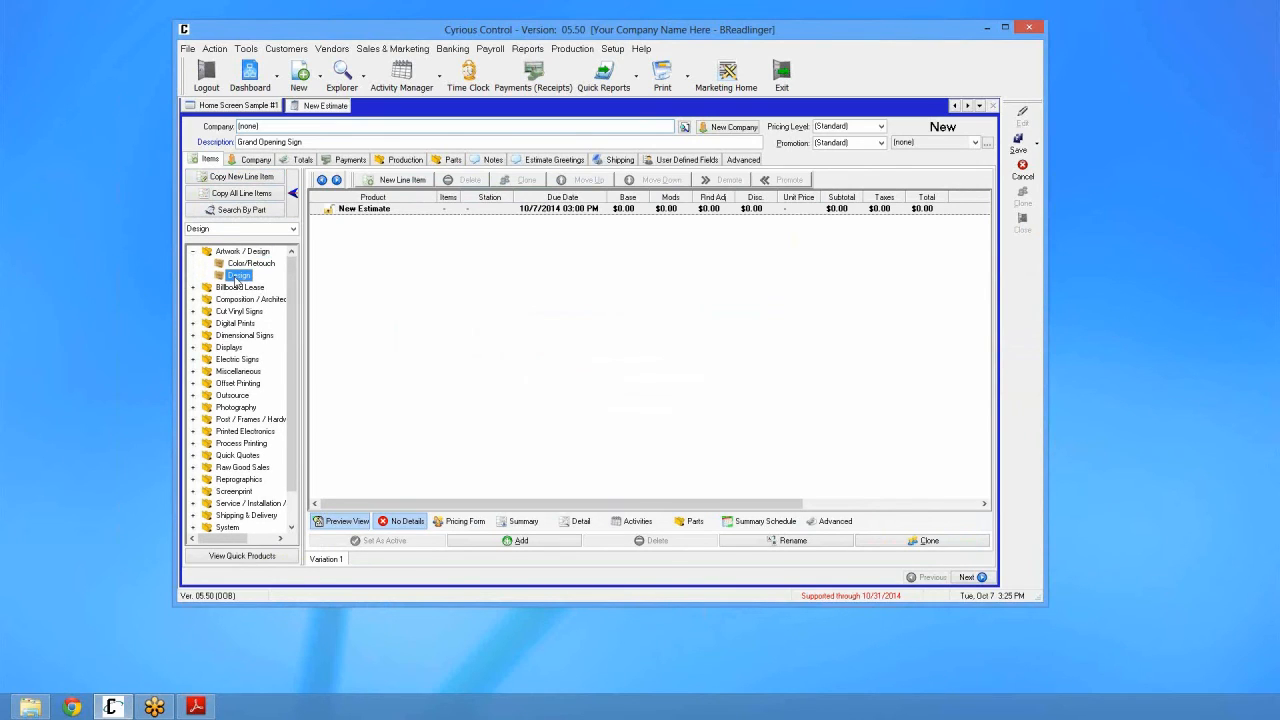
double_click(238, 276)
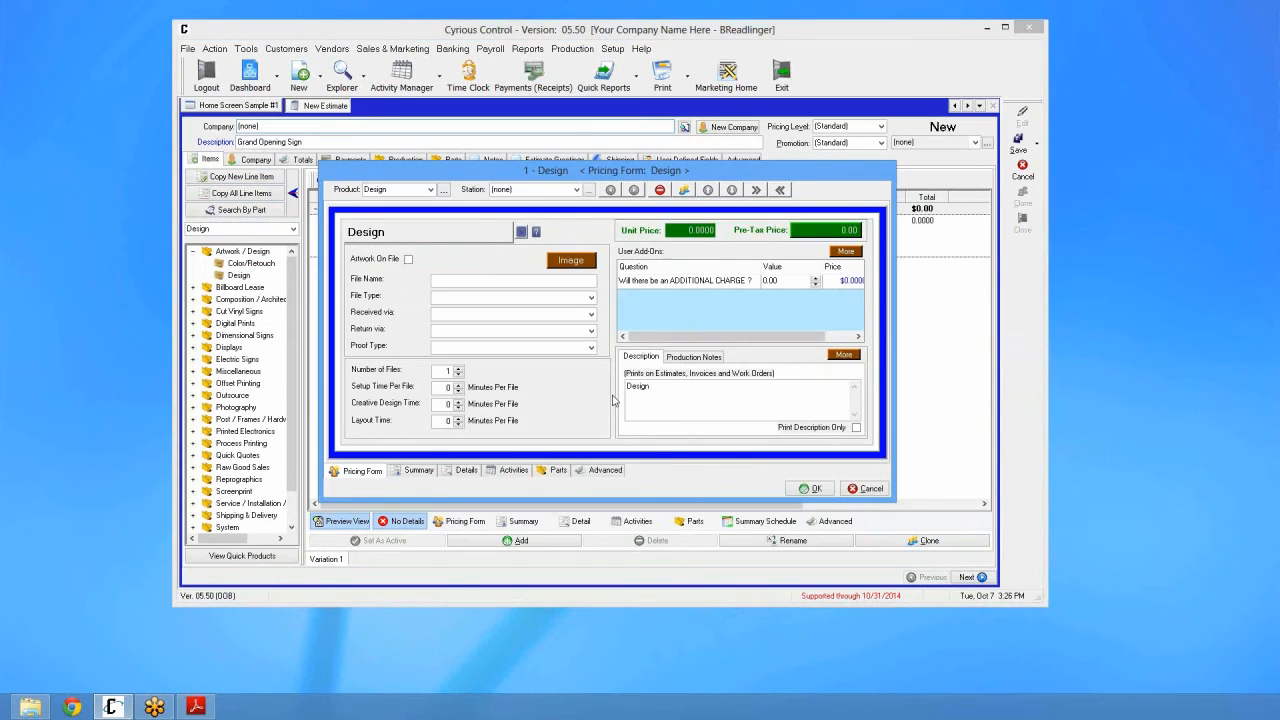
click(692, 358)
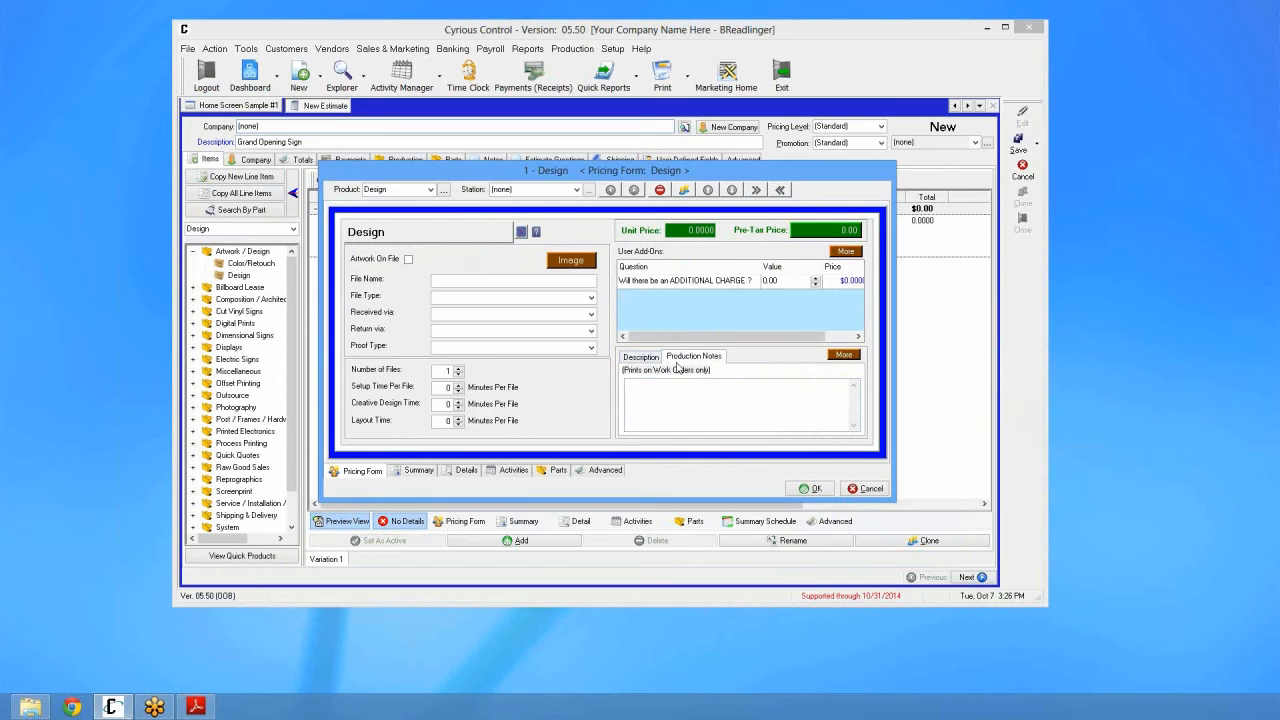
click(646, 359)
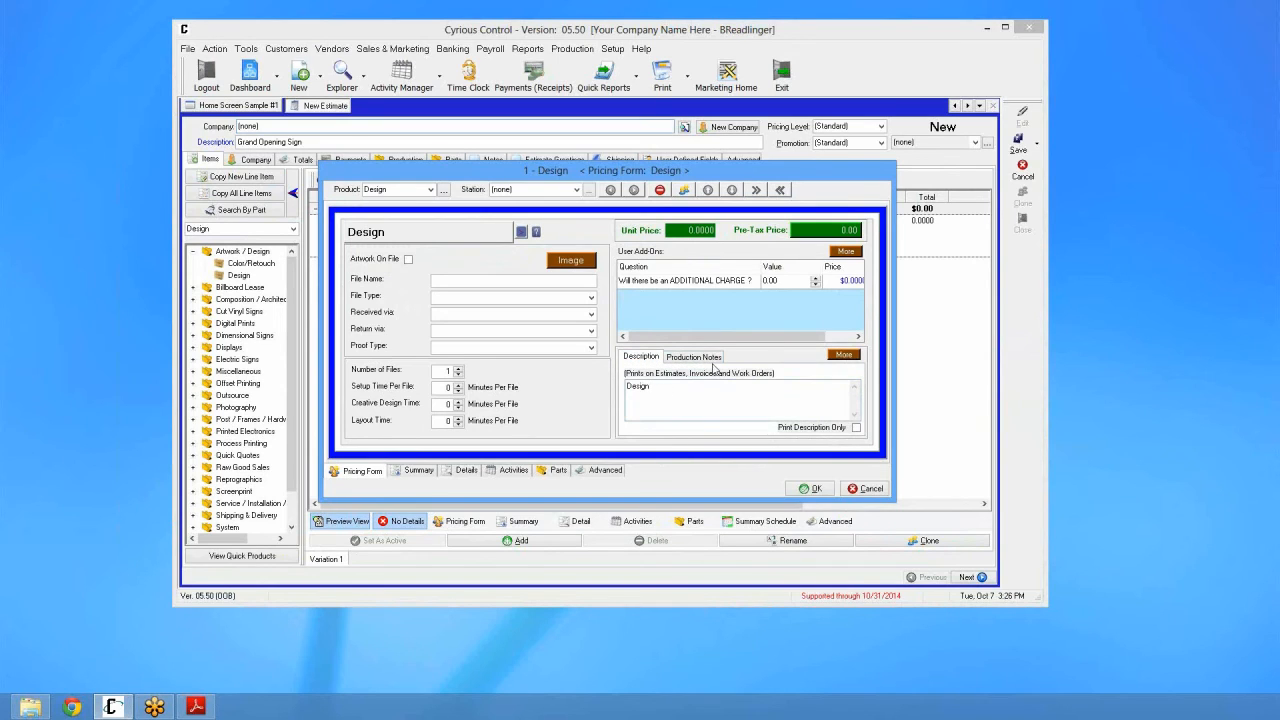
key(ctrl+a)
text(Grnd Opening Signn)
Step: Spell-check the line item description, changing Grnd to Grand and Signn to Sign
right_click(716, 385)
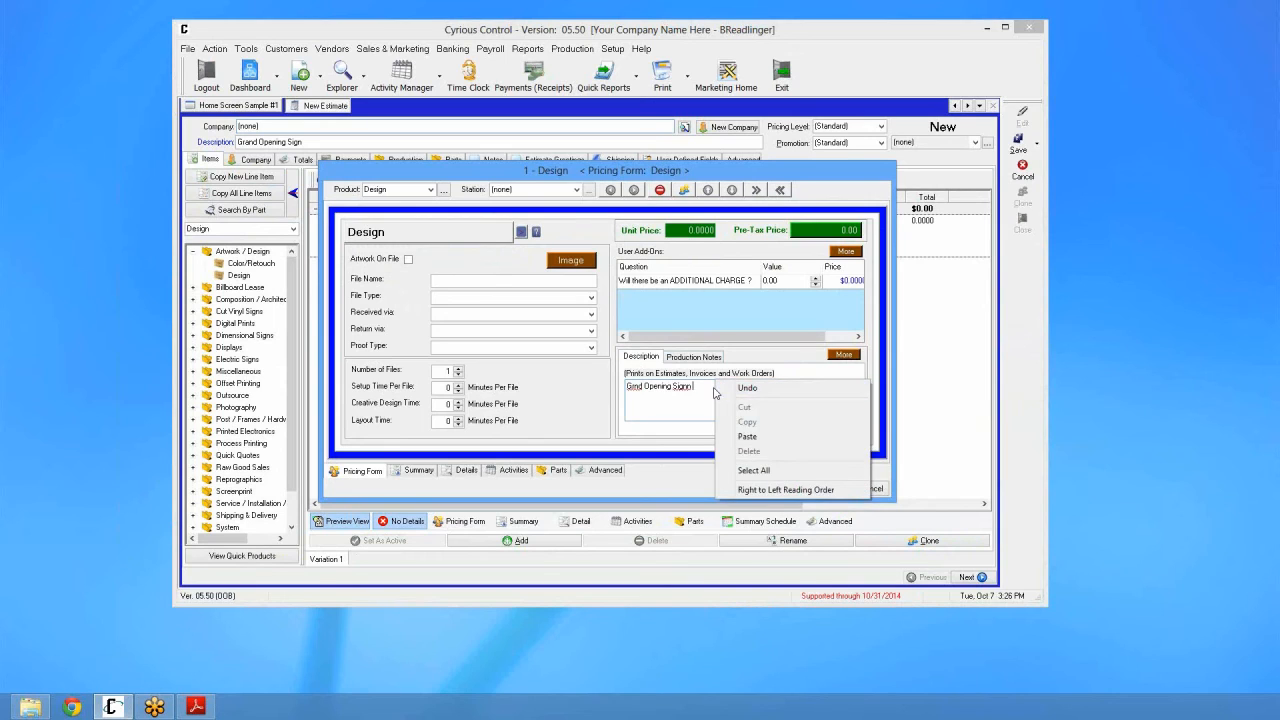
click(751, 498)
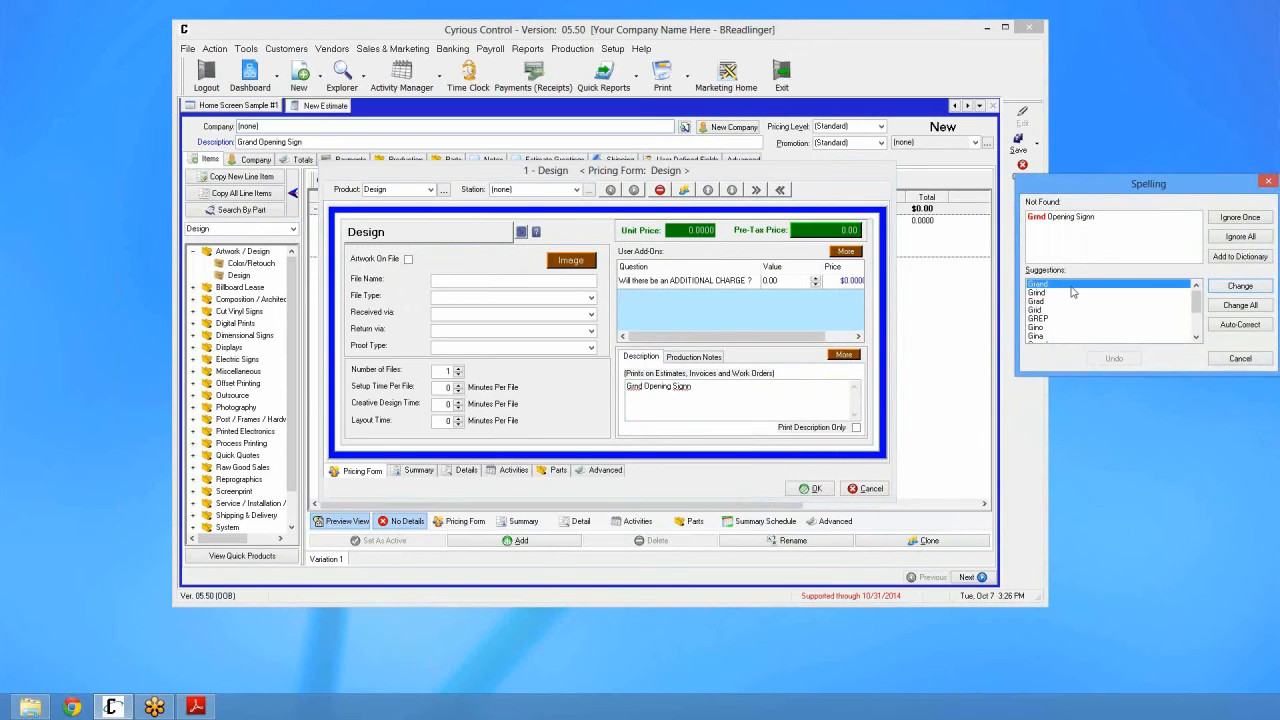
click(1231, 294)
click(1231, 293)
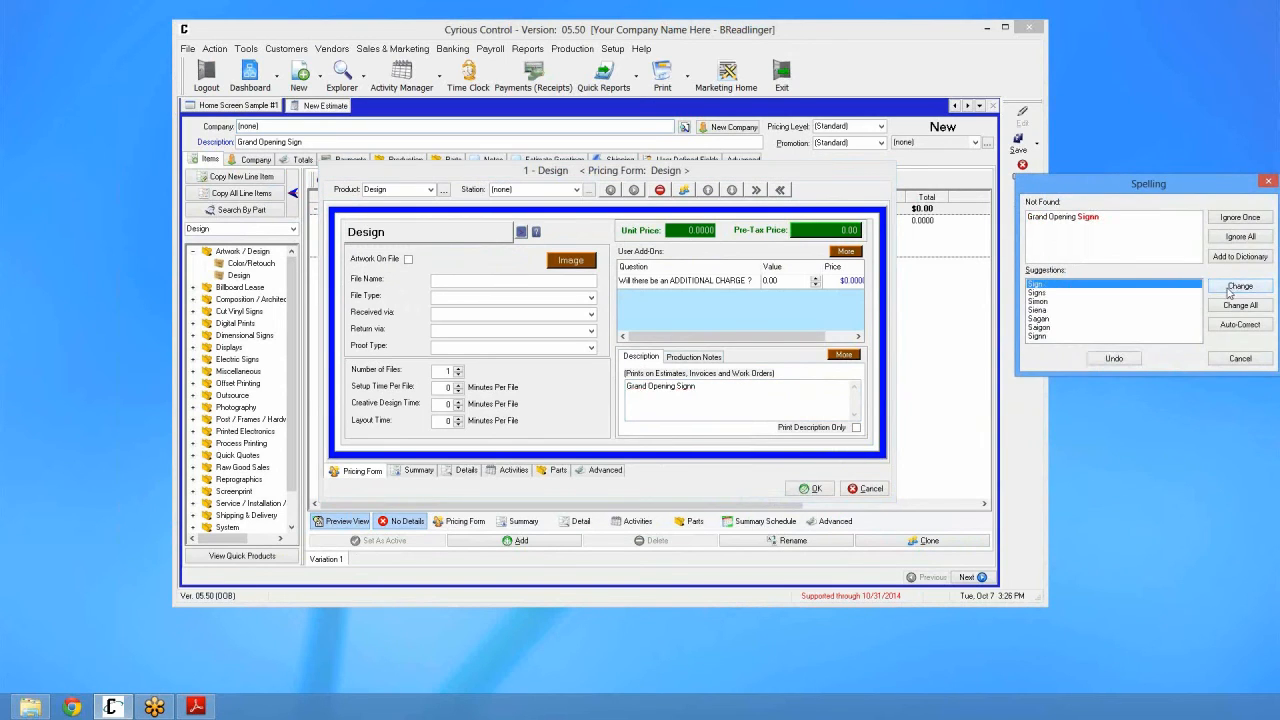
click(762, 402)
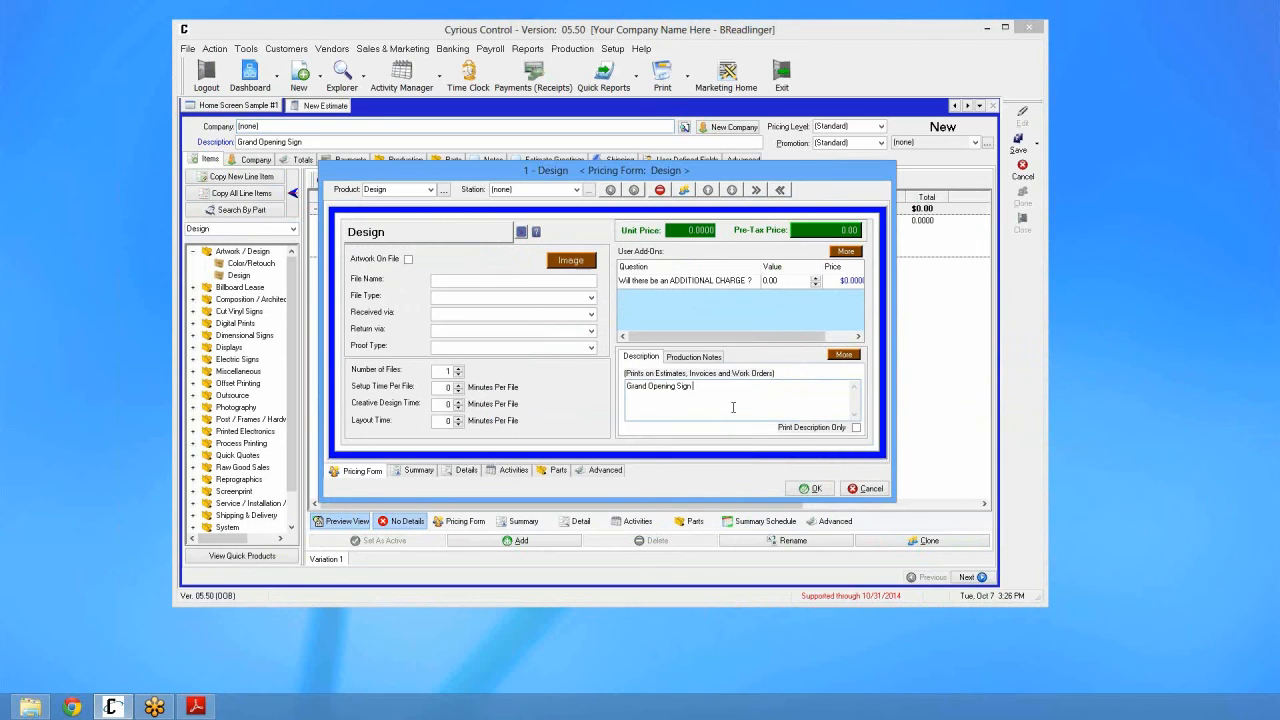
Step: Look up synonyms for 'Grand' in the Thesaurus and close it without replacing
double_click(635, 389)
right_click(635, 391)
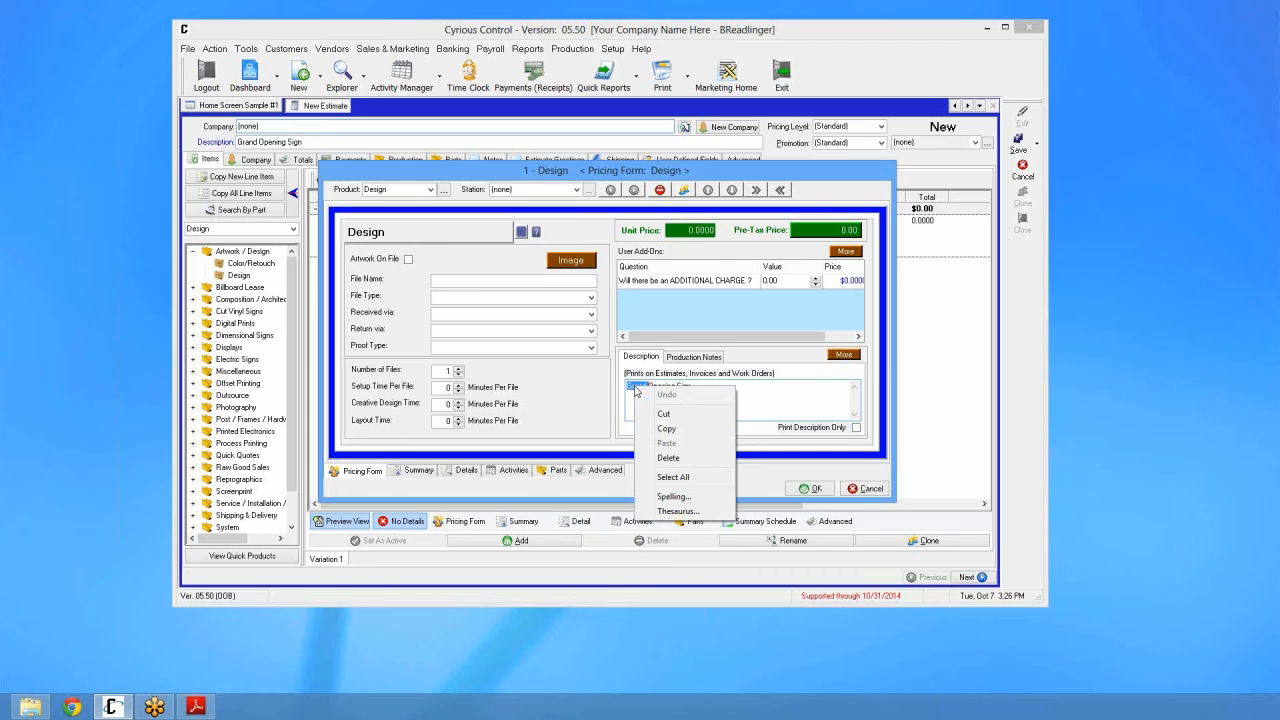
click(677, 511)
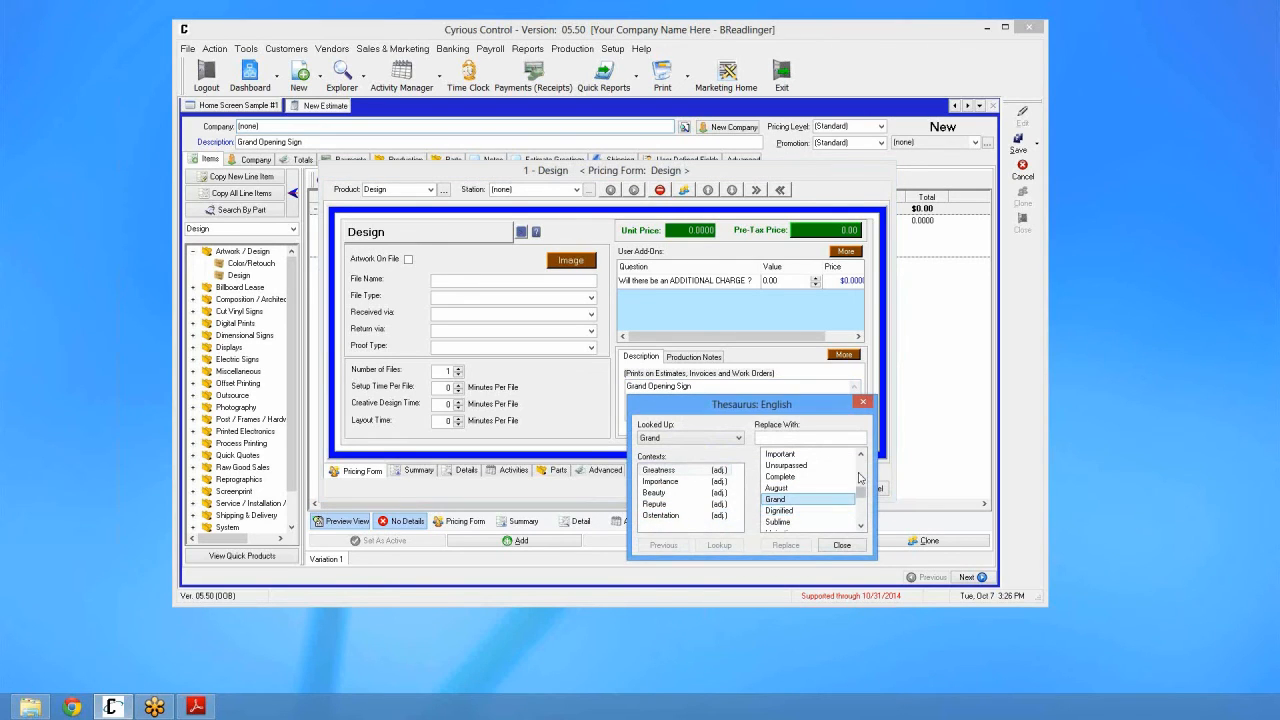
drag(863, 493, 864, 523)
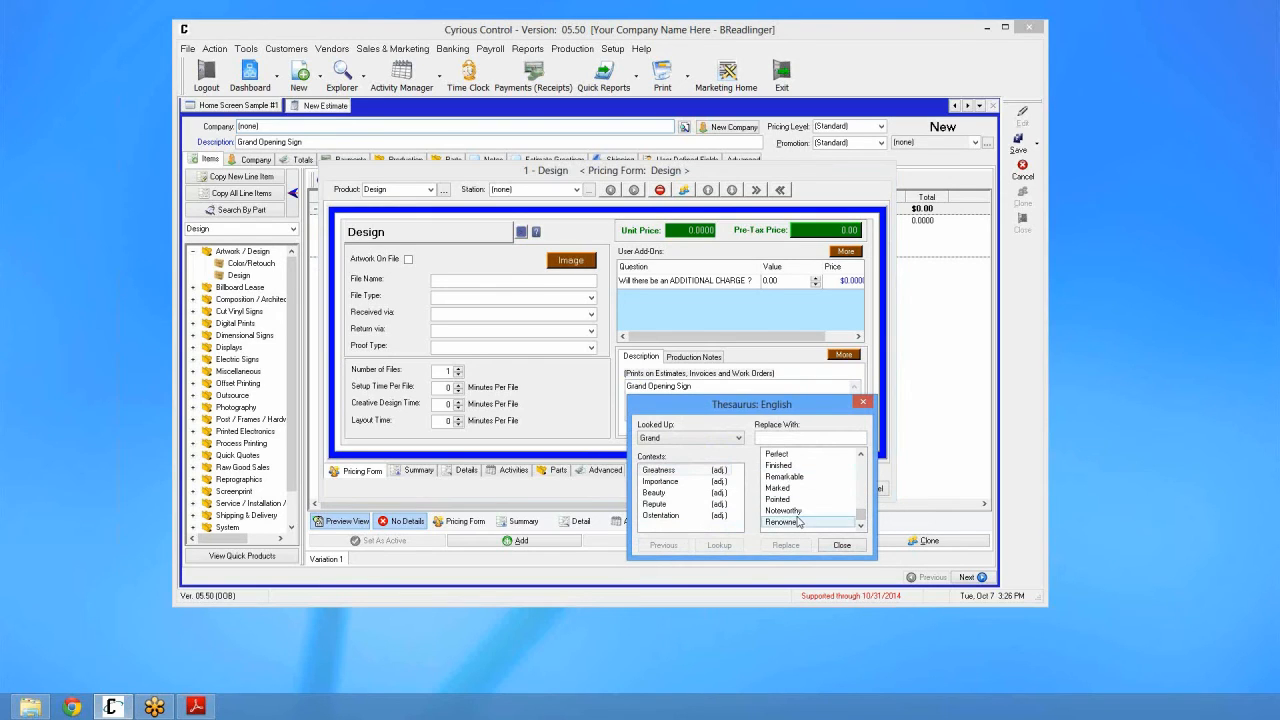
click(842, 545)
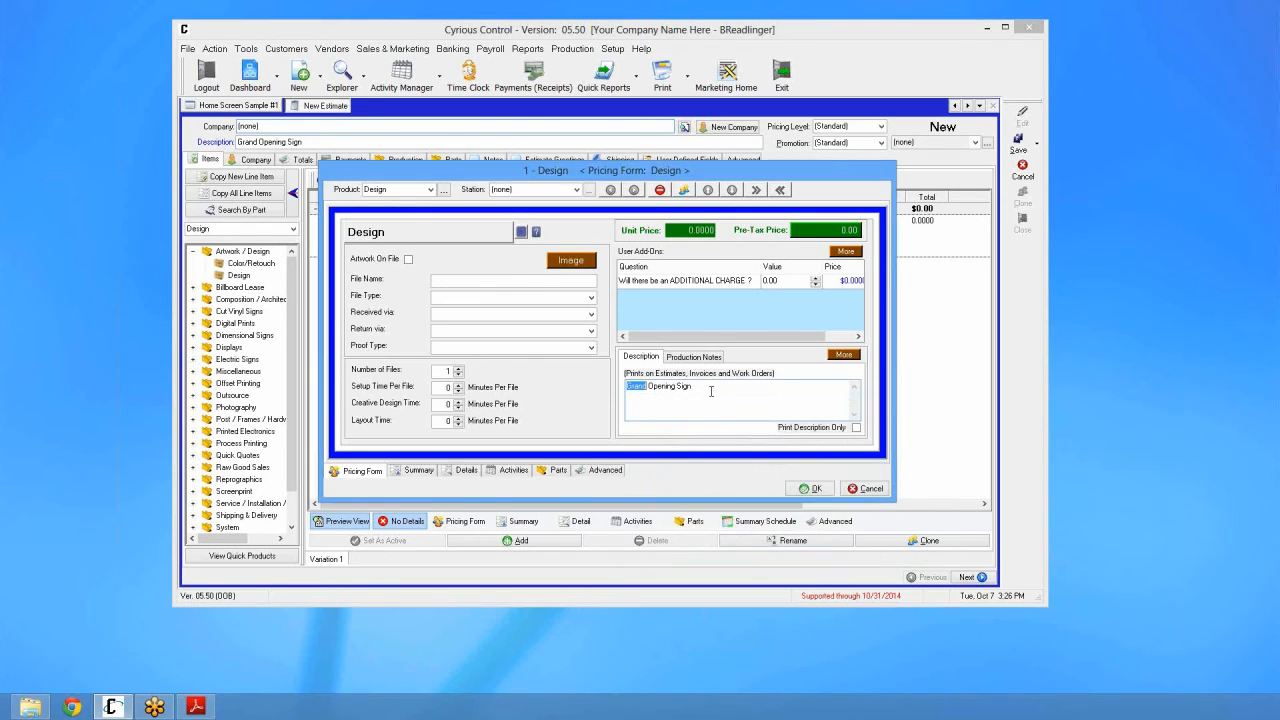
click(715, 390)
Step: Accept the Design pricing form so the line item appears on the estimate at $0.00
click(808, 489)
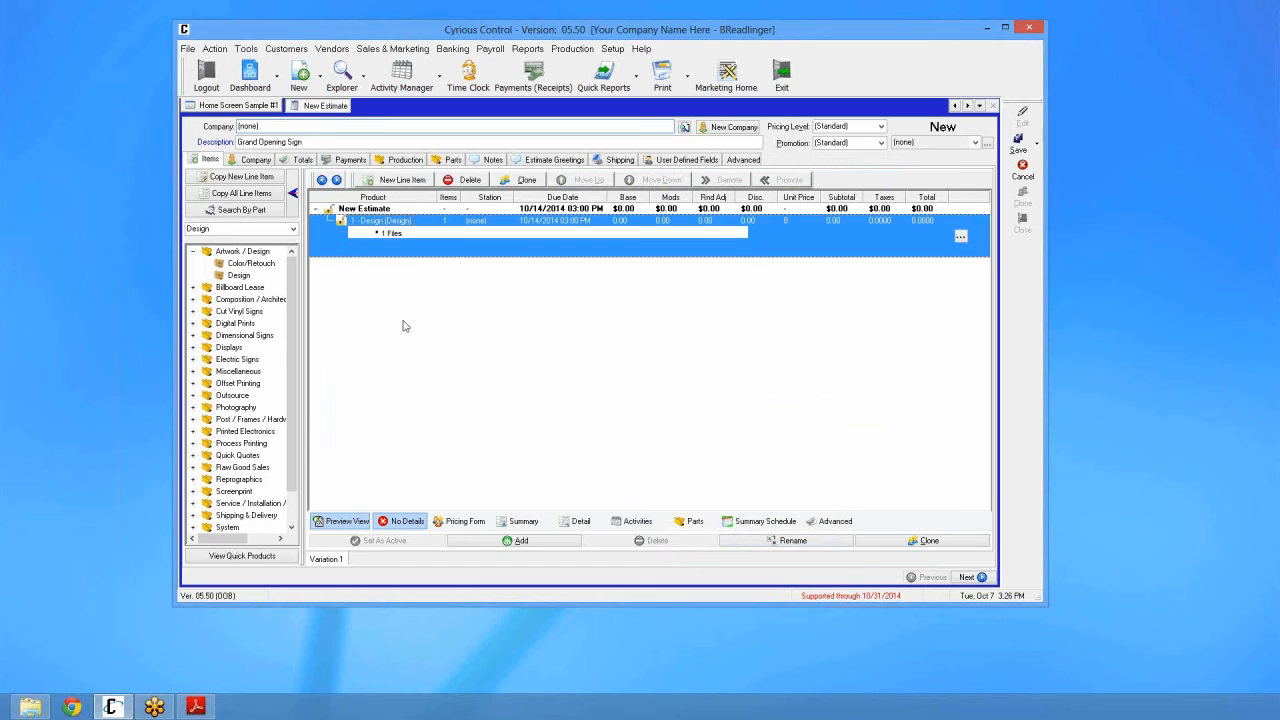